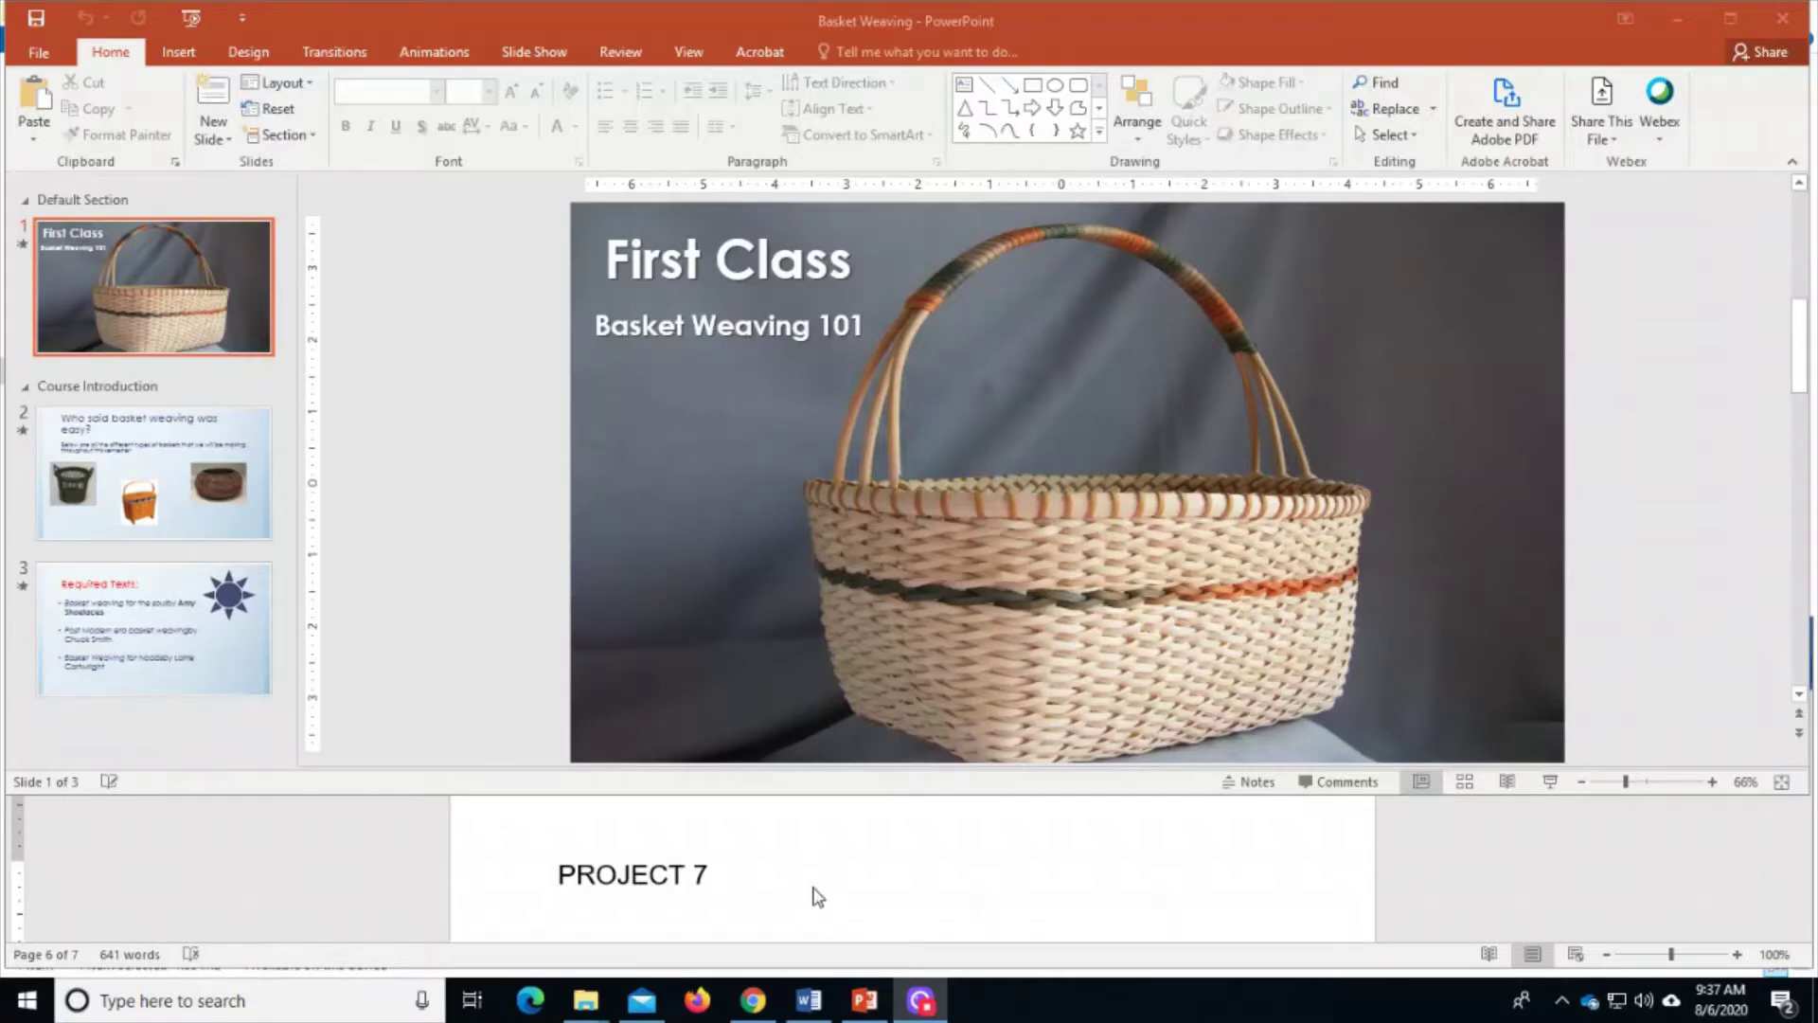
- Scroll the Word instructions to TASK 1's 'Trevor' layout task, then return to PowerPoint
scroll(812, 890, "down", 1)
scroll(811, 890, "down", 1)
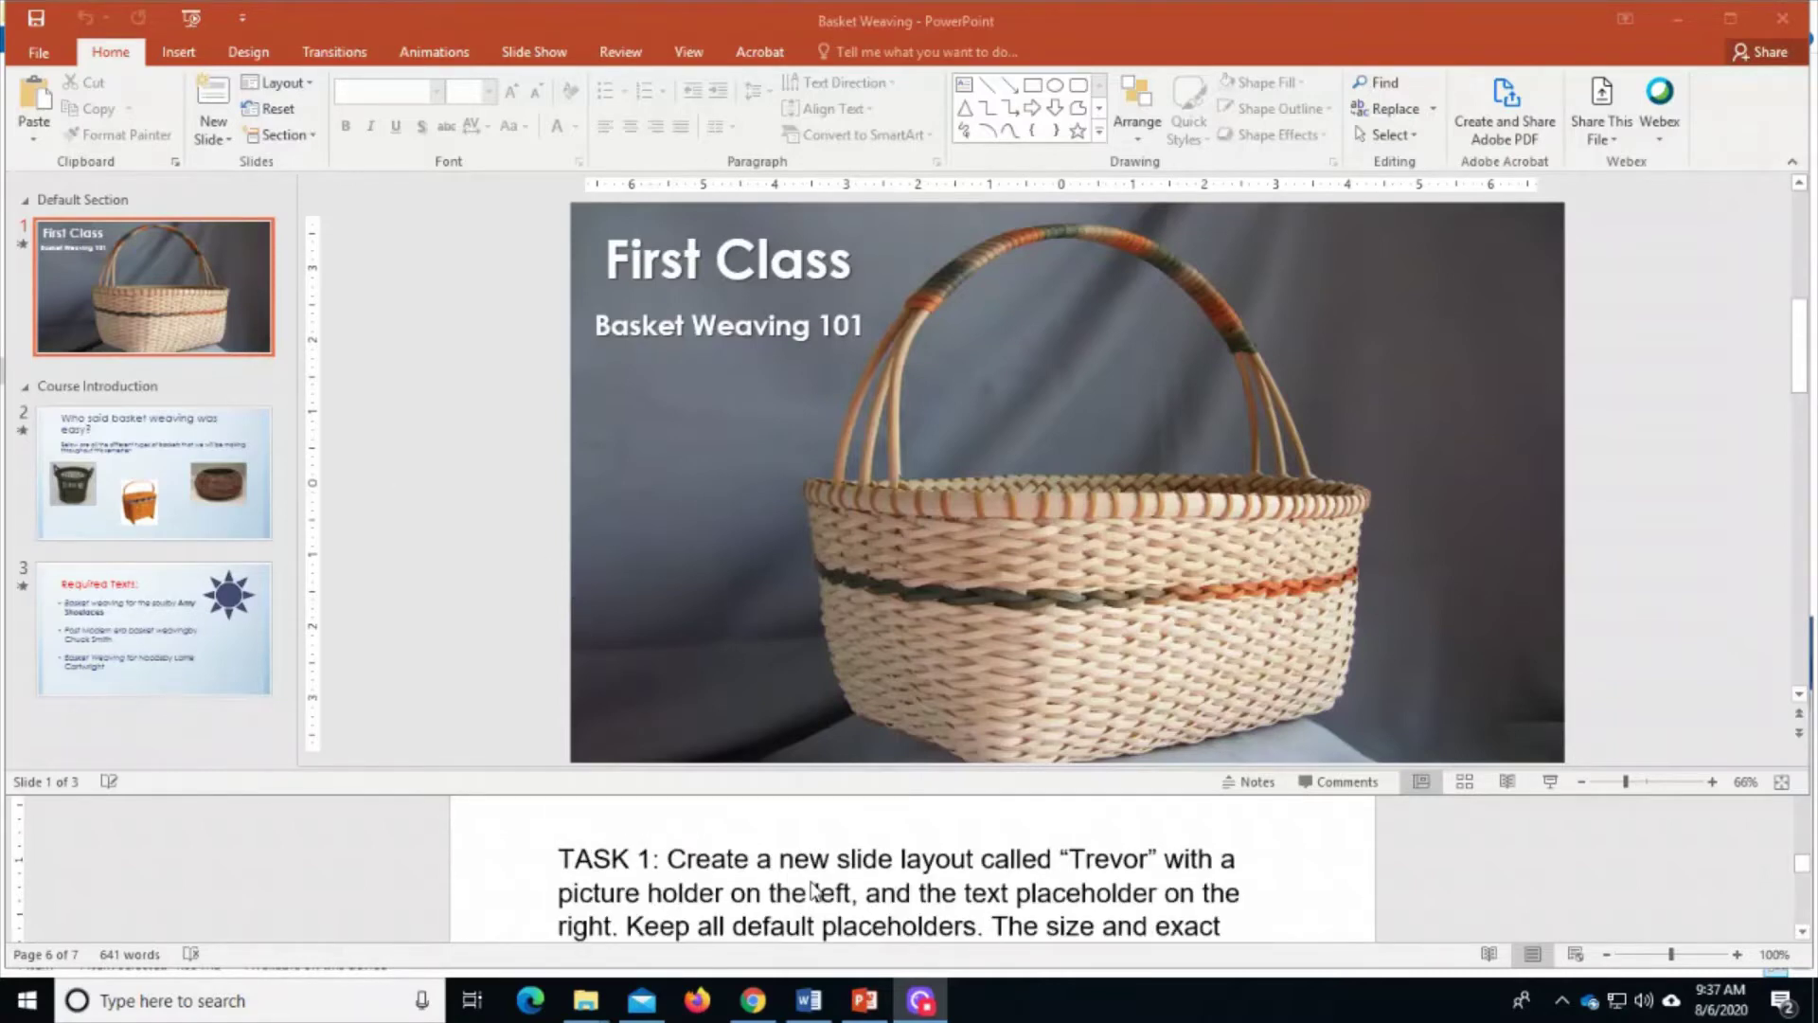
left_click(1802, 933)
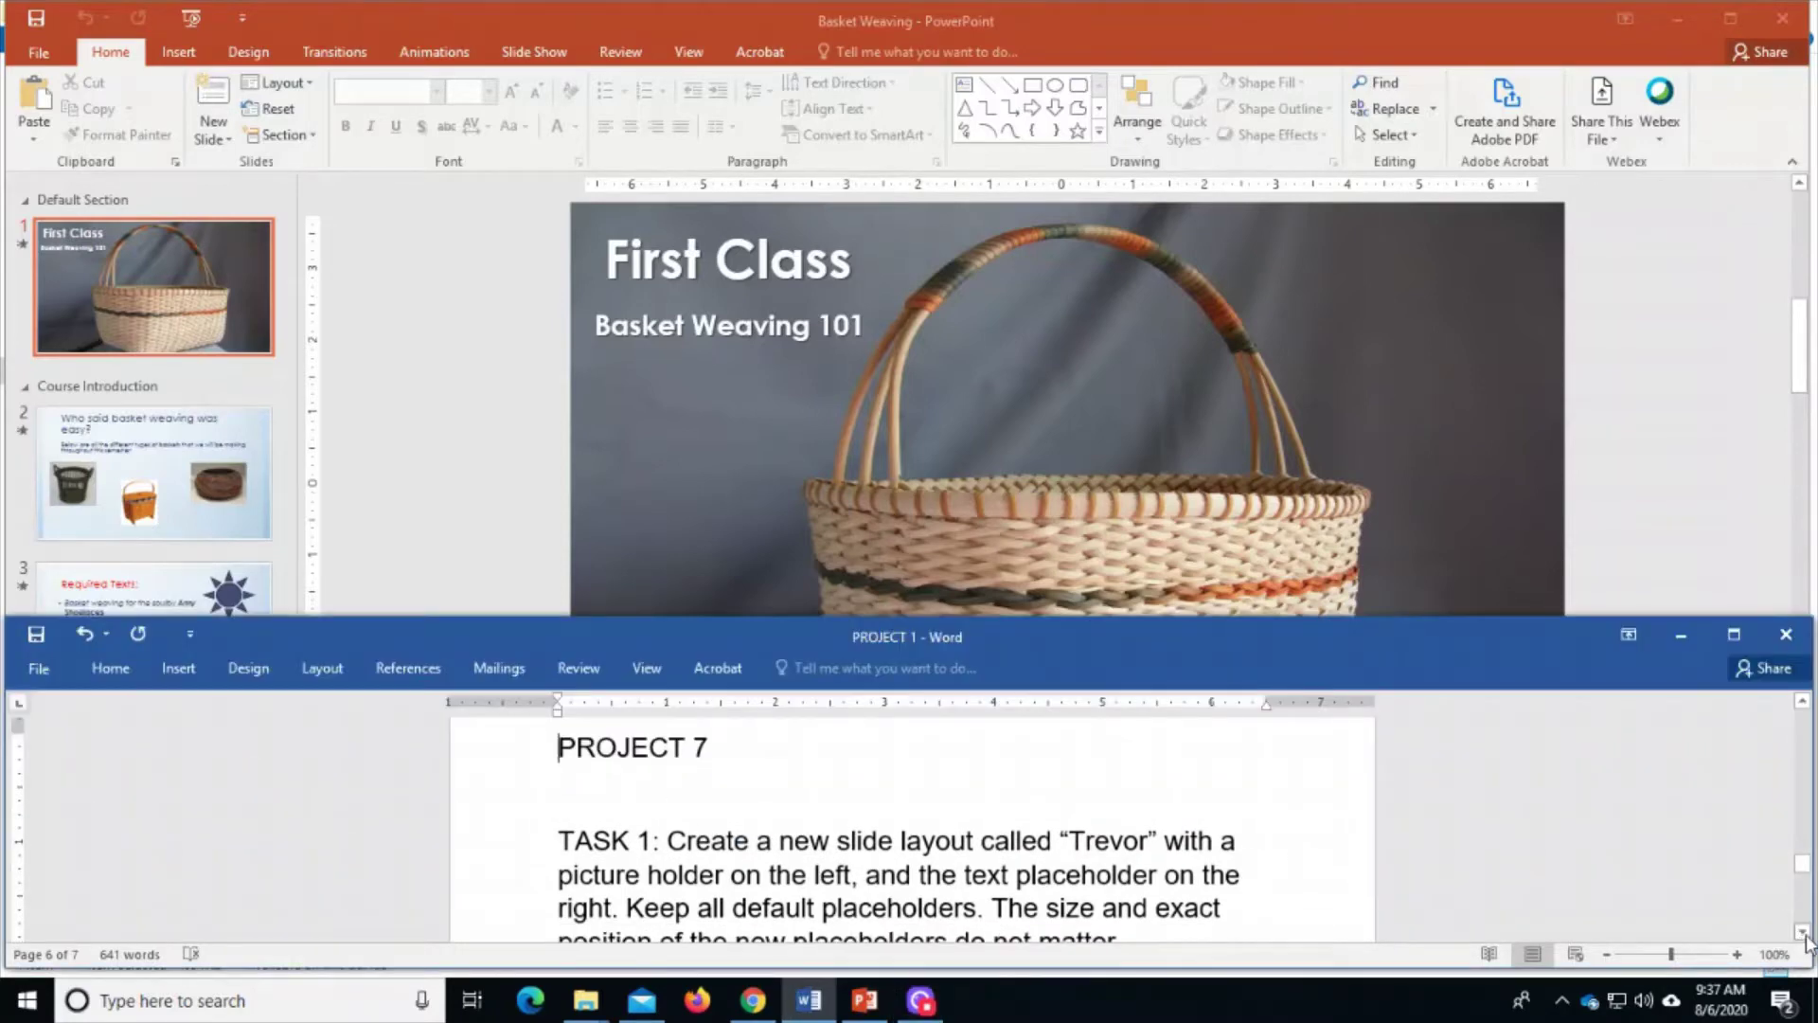
left_click(1802, 933)
left_click(494, 497)
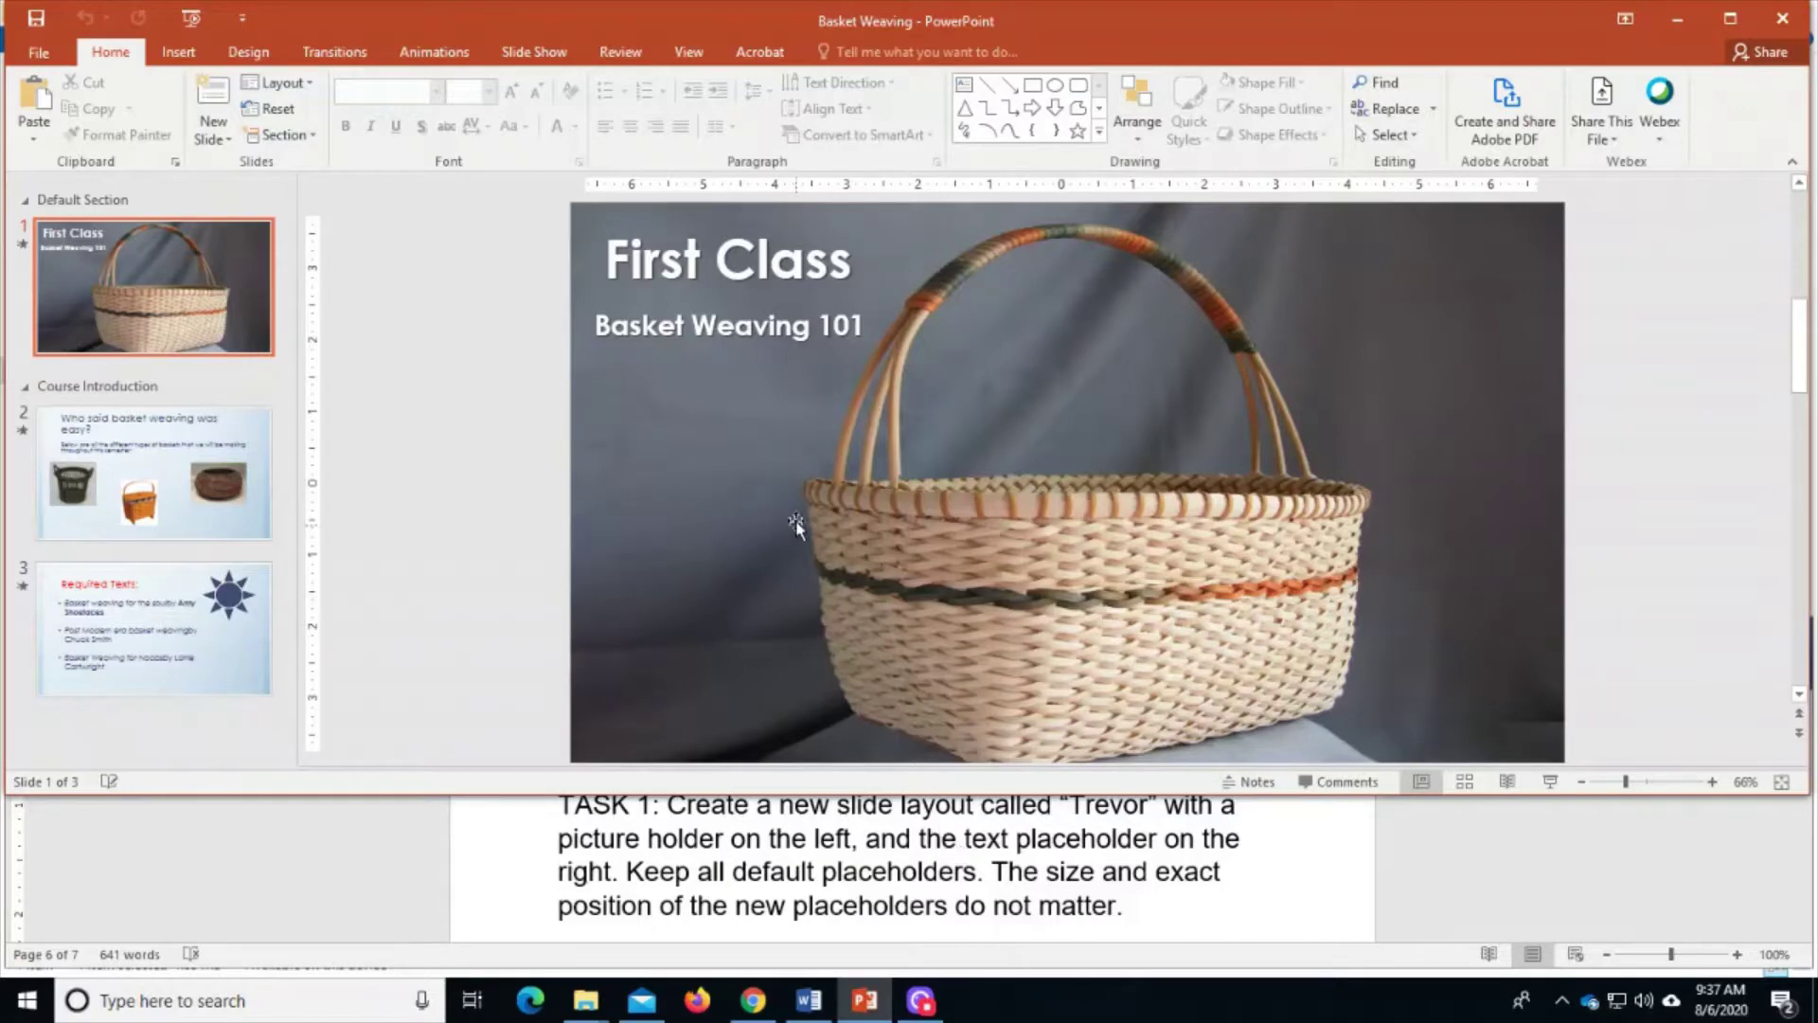
- Switch to Slide Master view and select the top Books 16x9 Slide Master
left_click(688, 56)
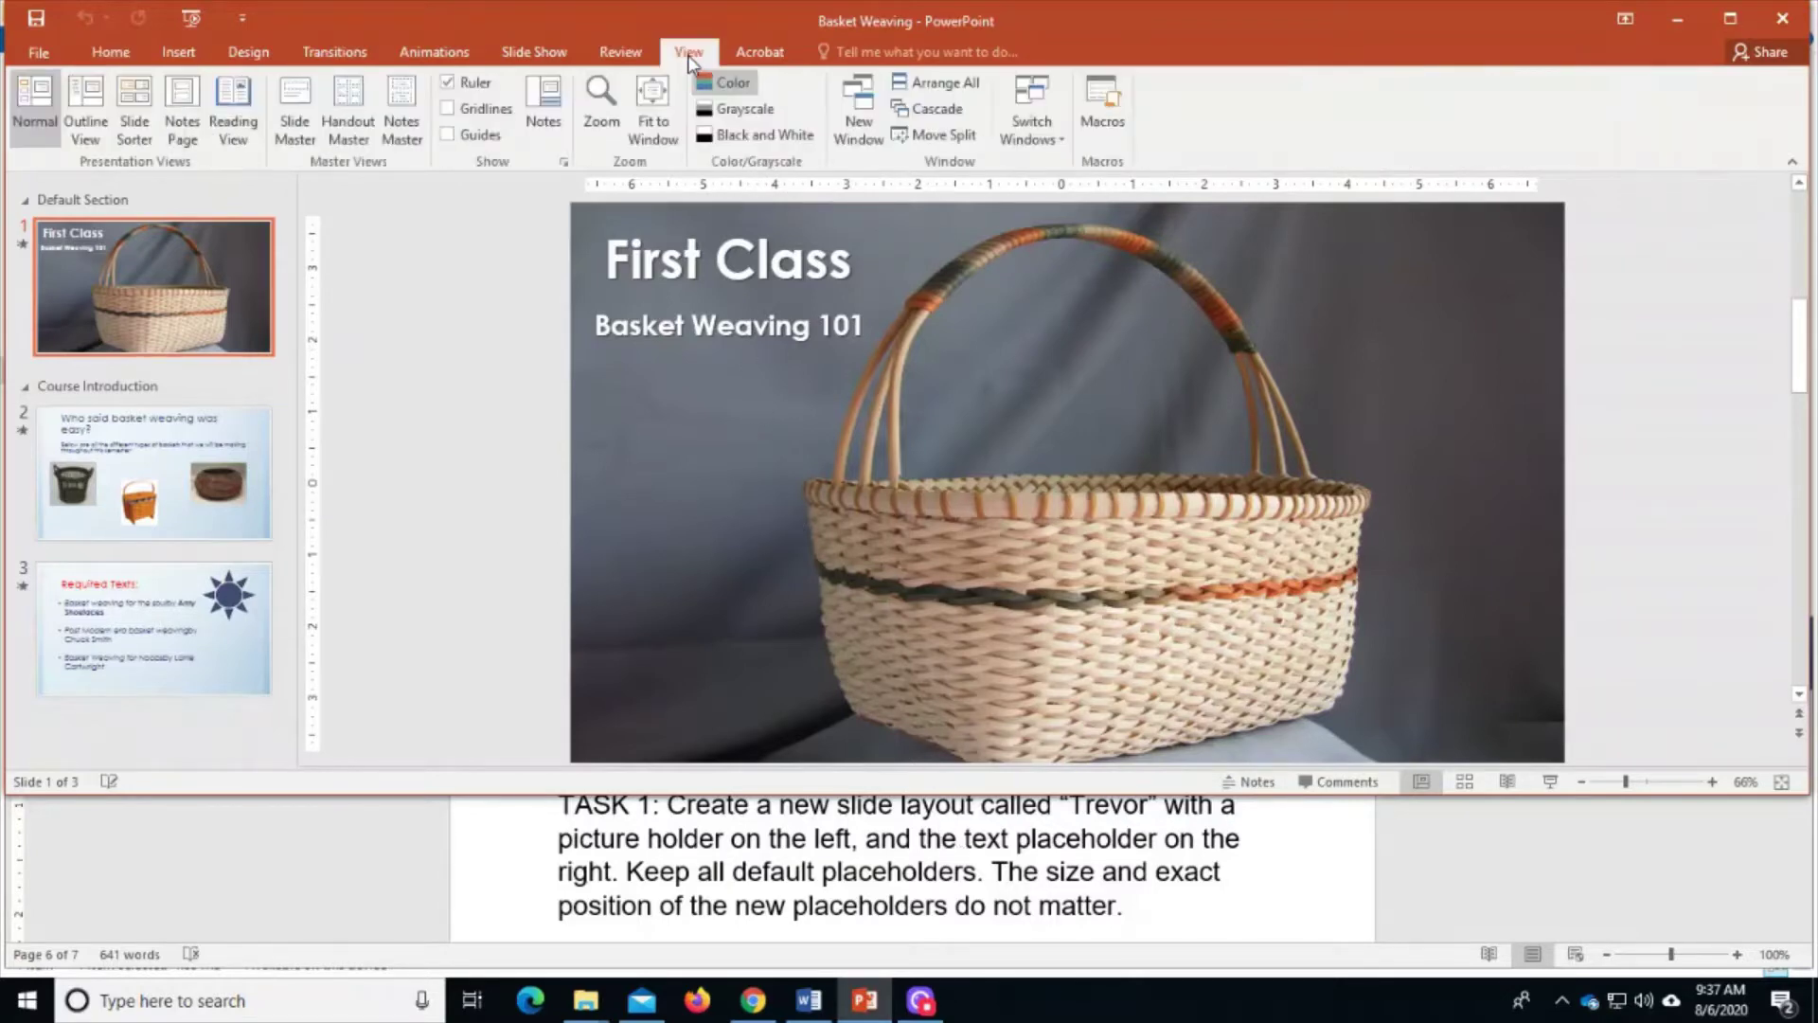
left_click(307, 129)
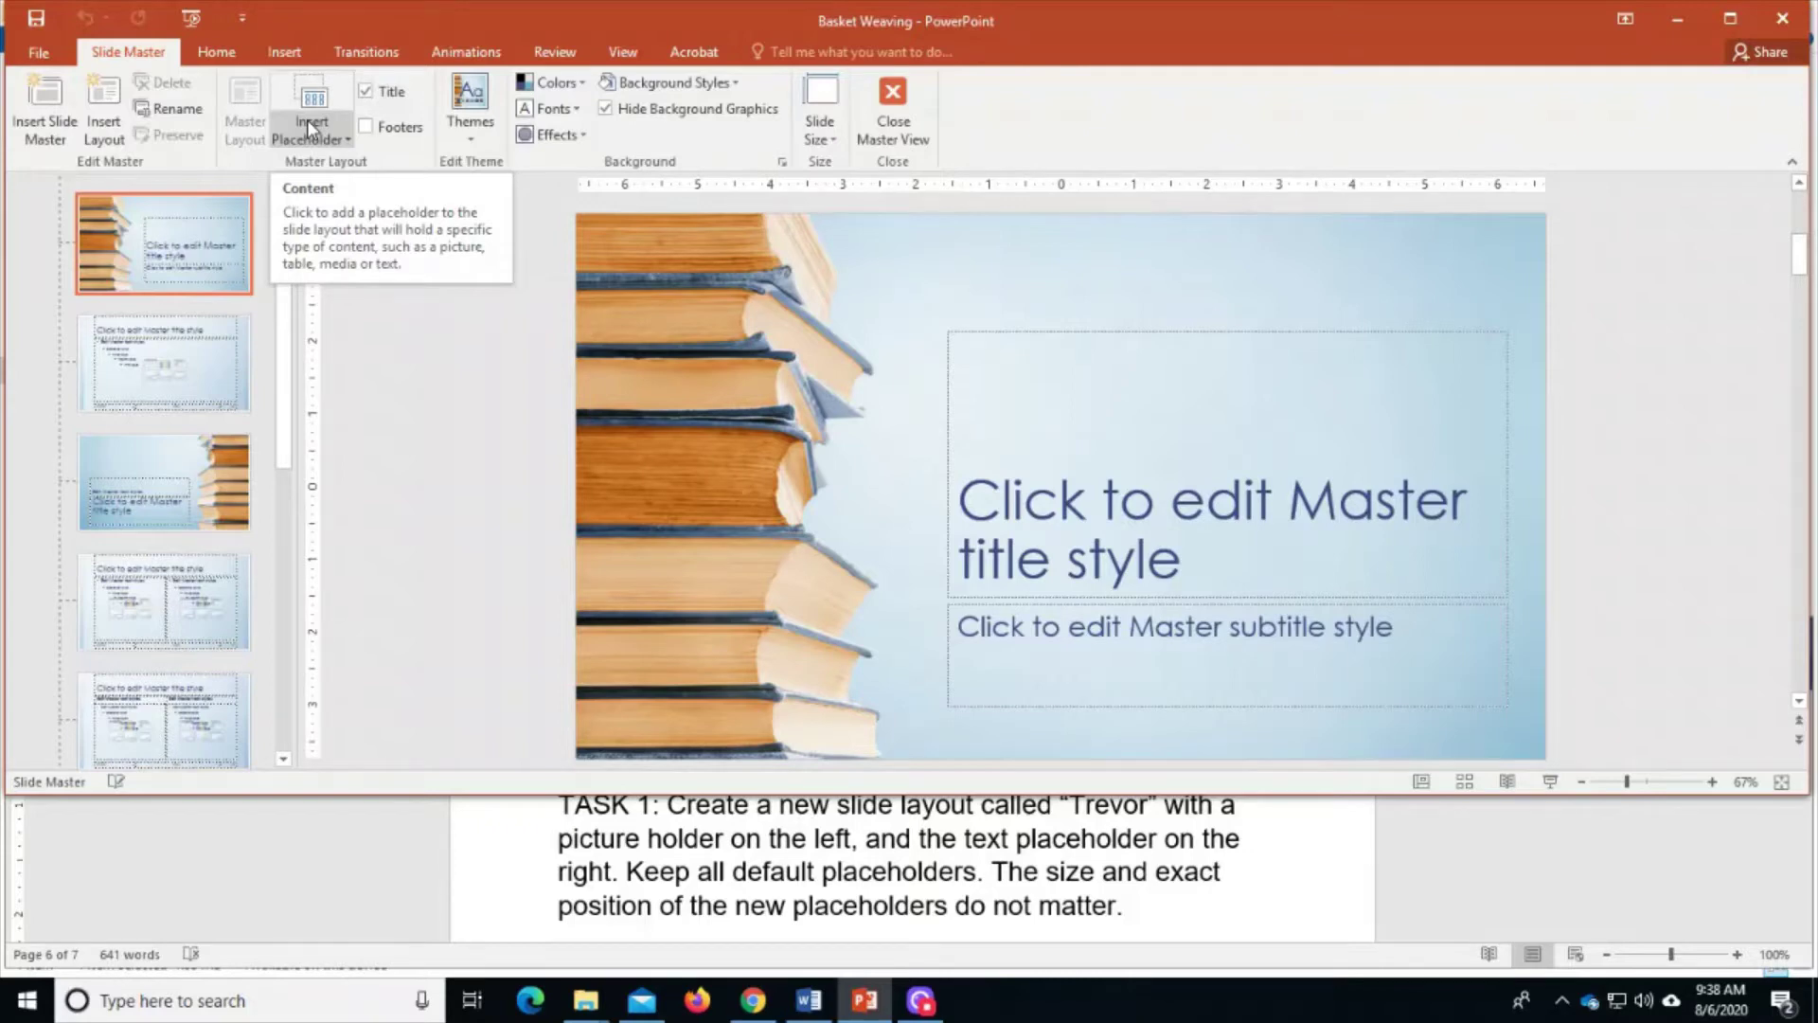
key("Up")
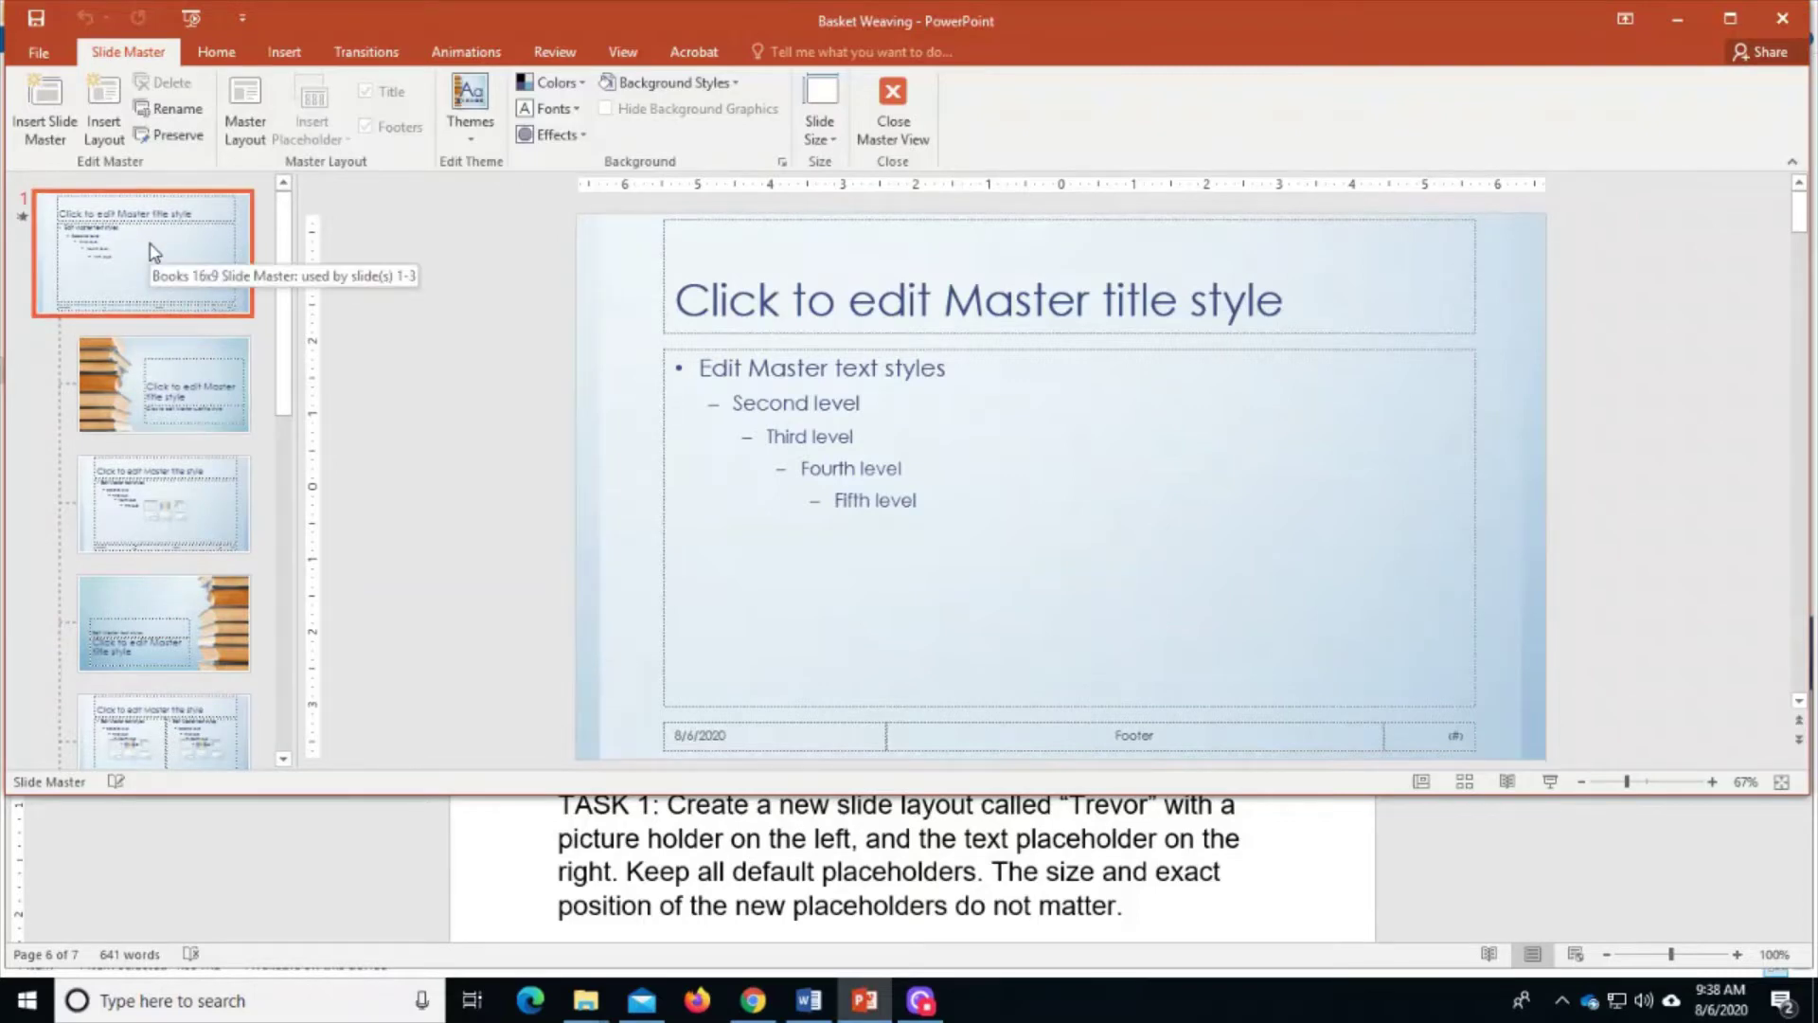
left_click(141, 379)
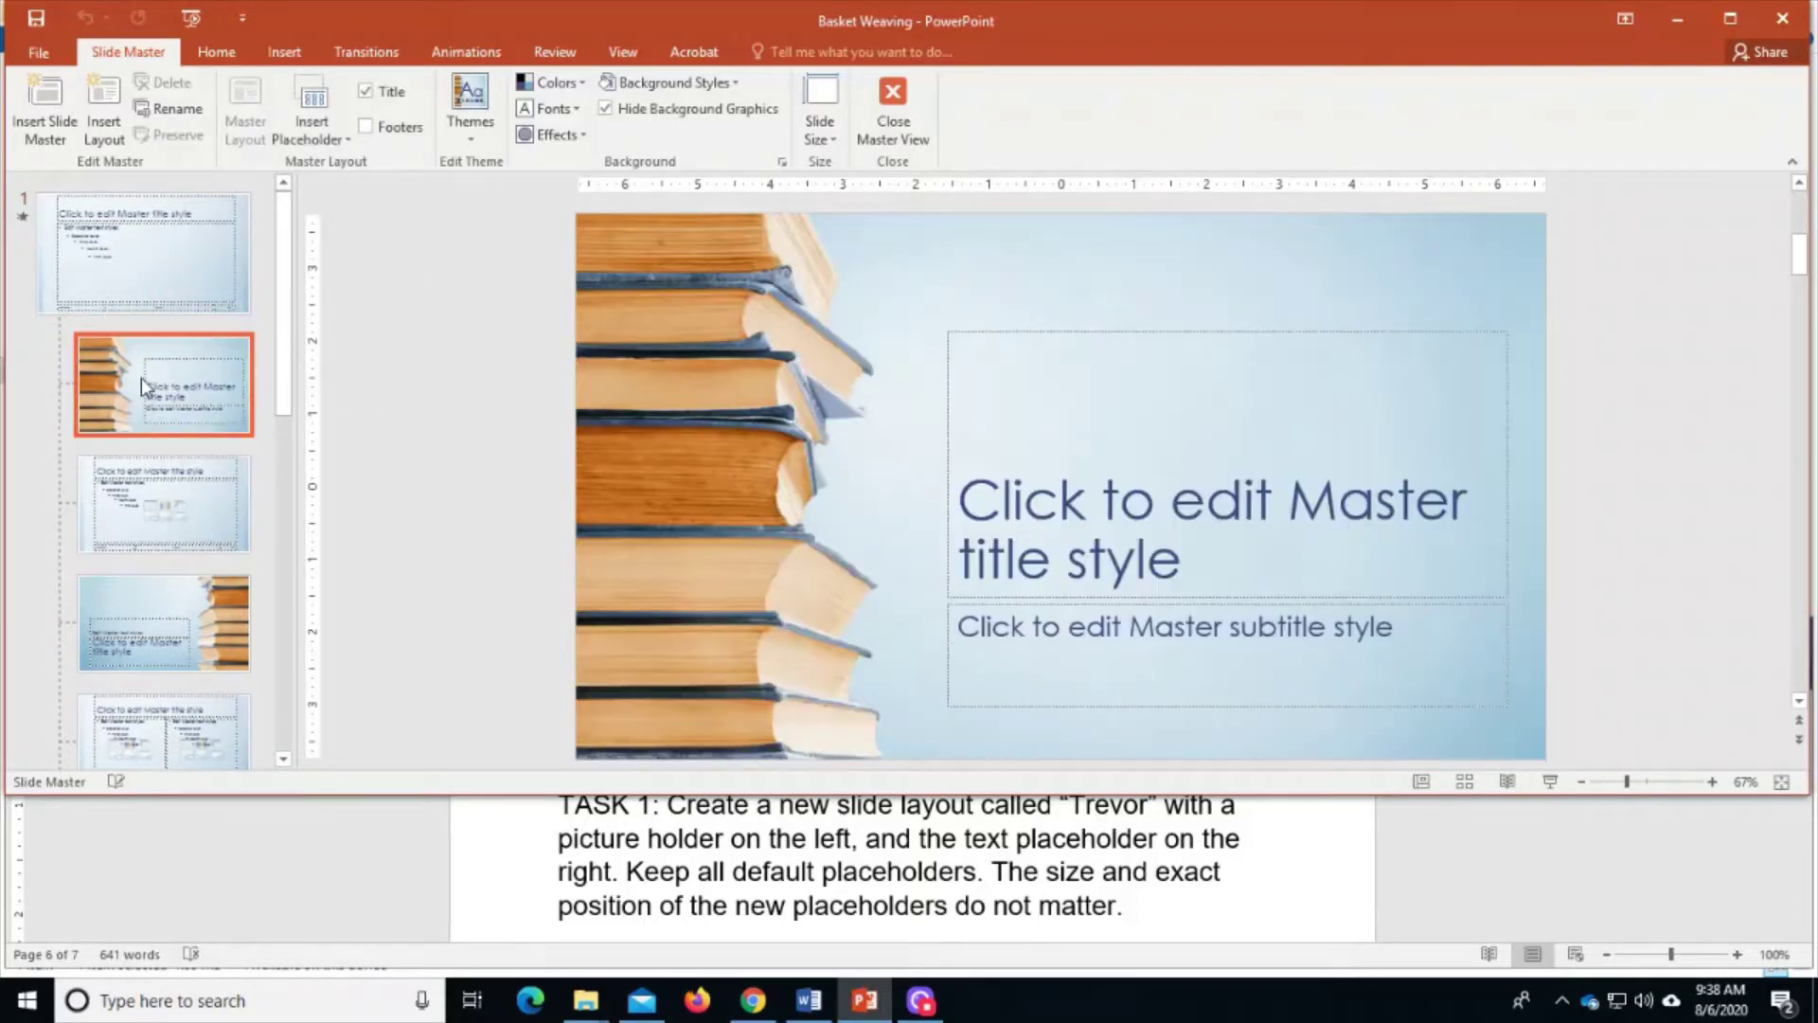
left_click(151, 301)
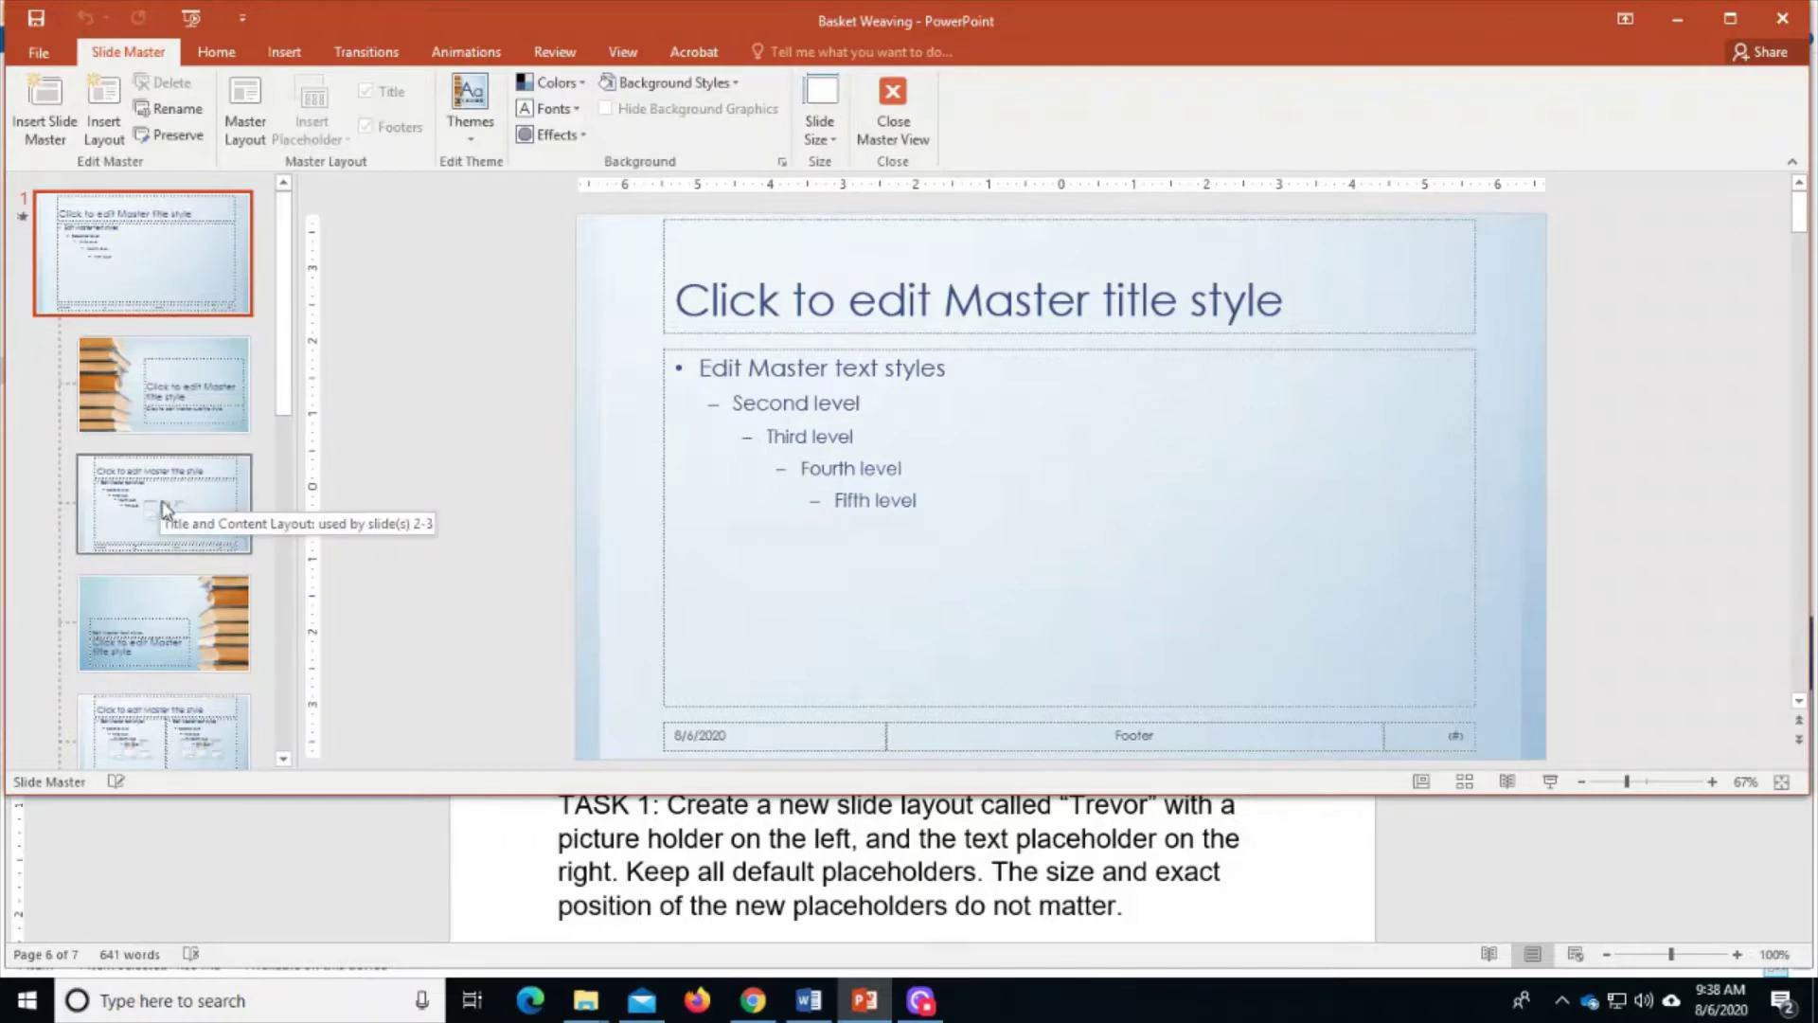
- Scroll down through the master's layout thumbnails and back up to the top
scroll(166, 510, "down", 3)
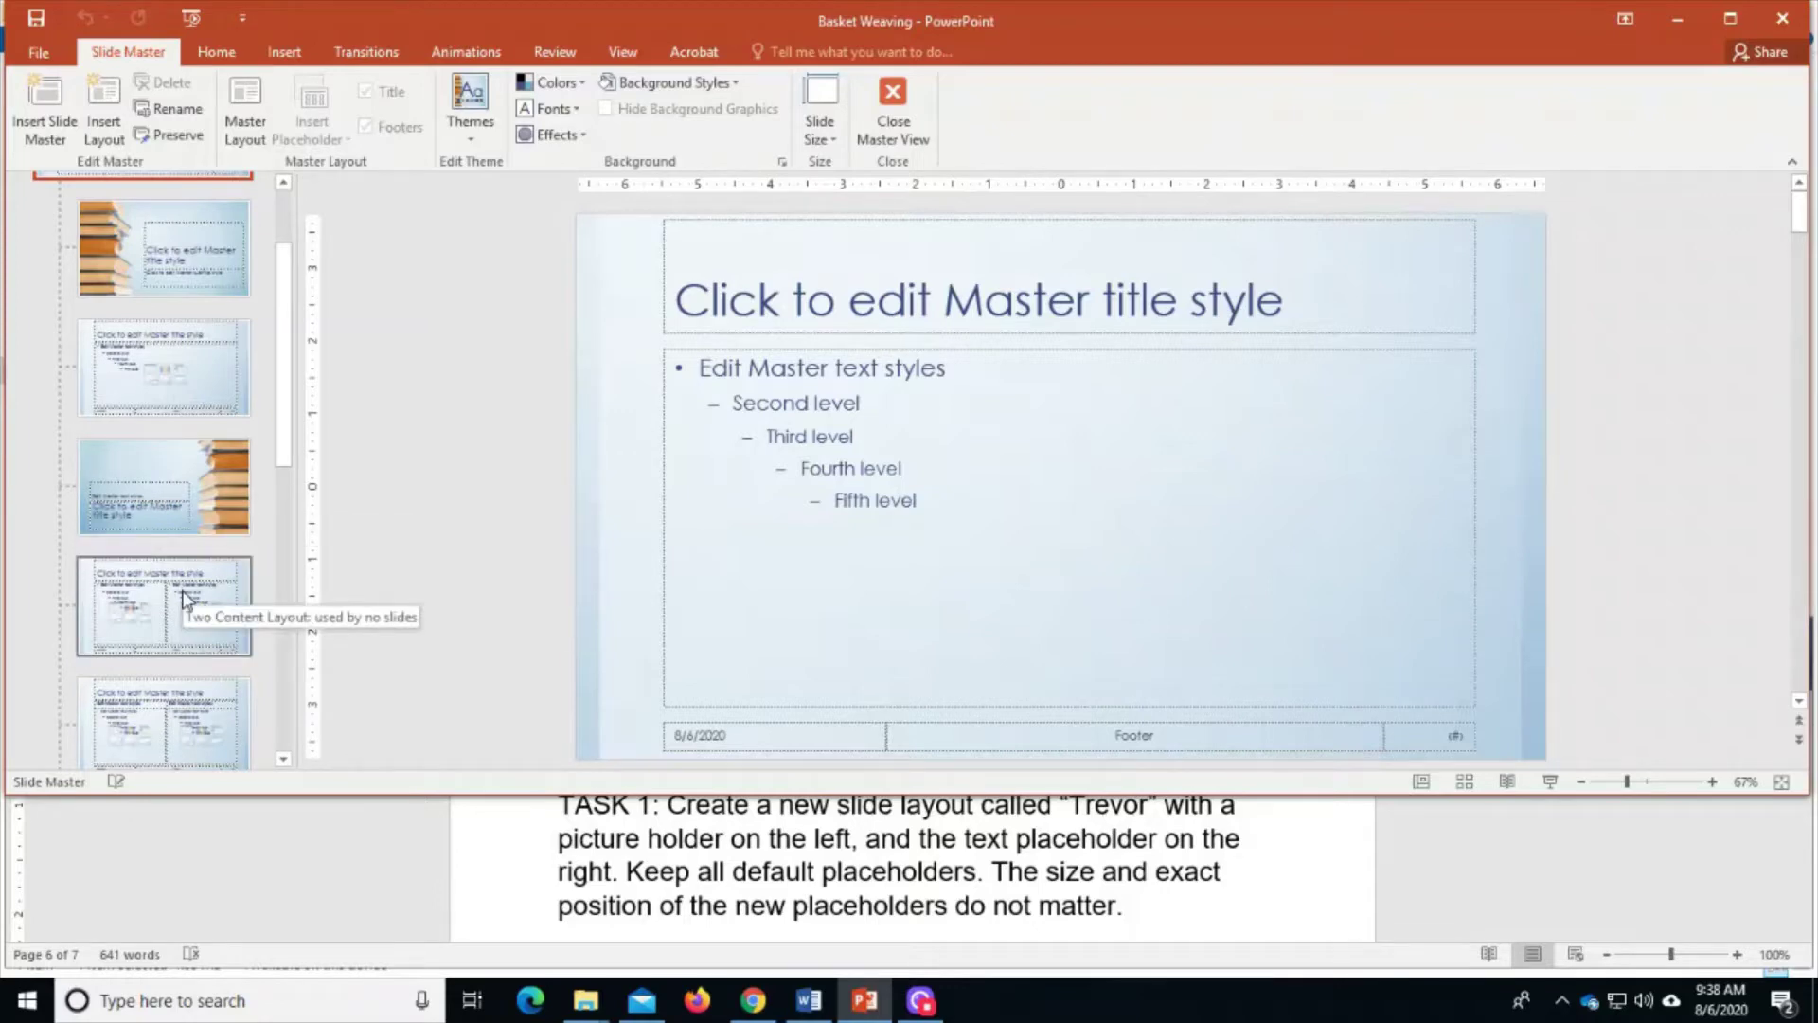
scroll(184, 599, "down", 3)
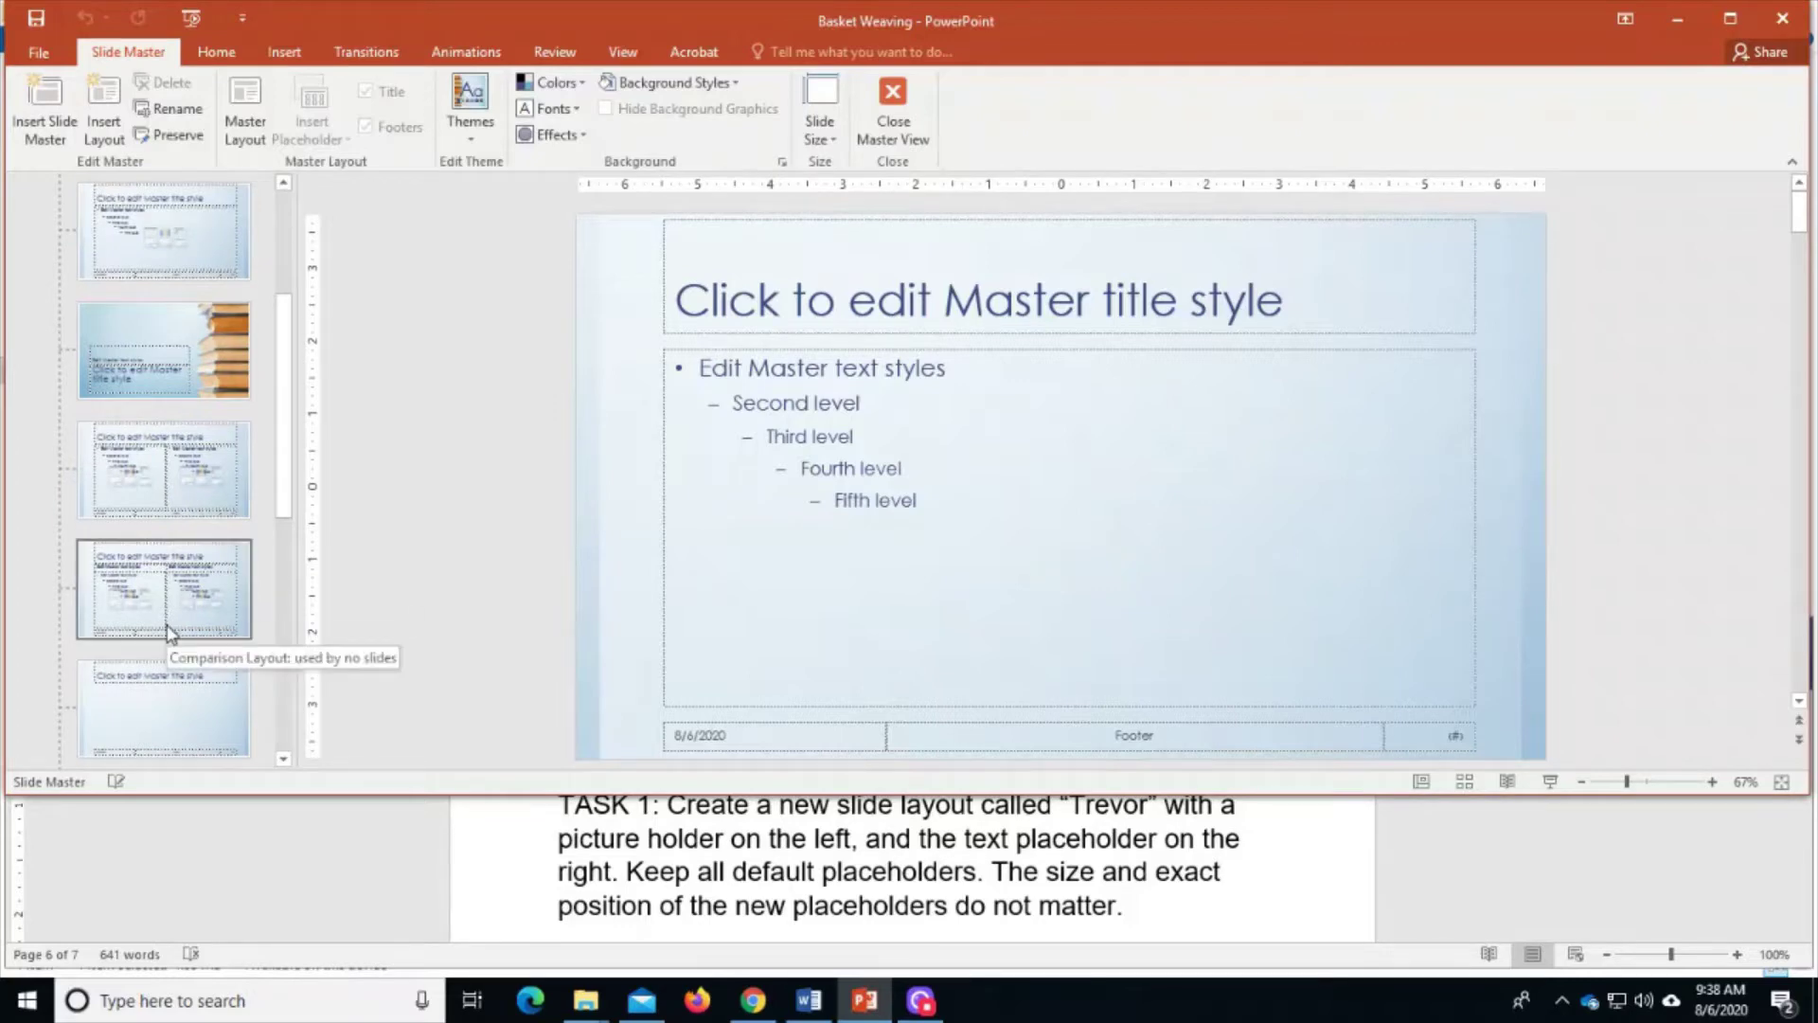
scroll(176, 700, "down", 4)
scroll(176, 705, "down", 4)
scroll(175, 715, "down", 4)
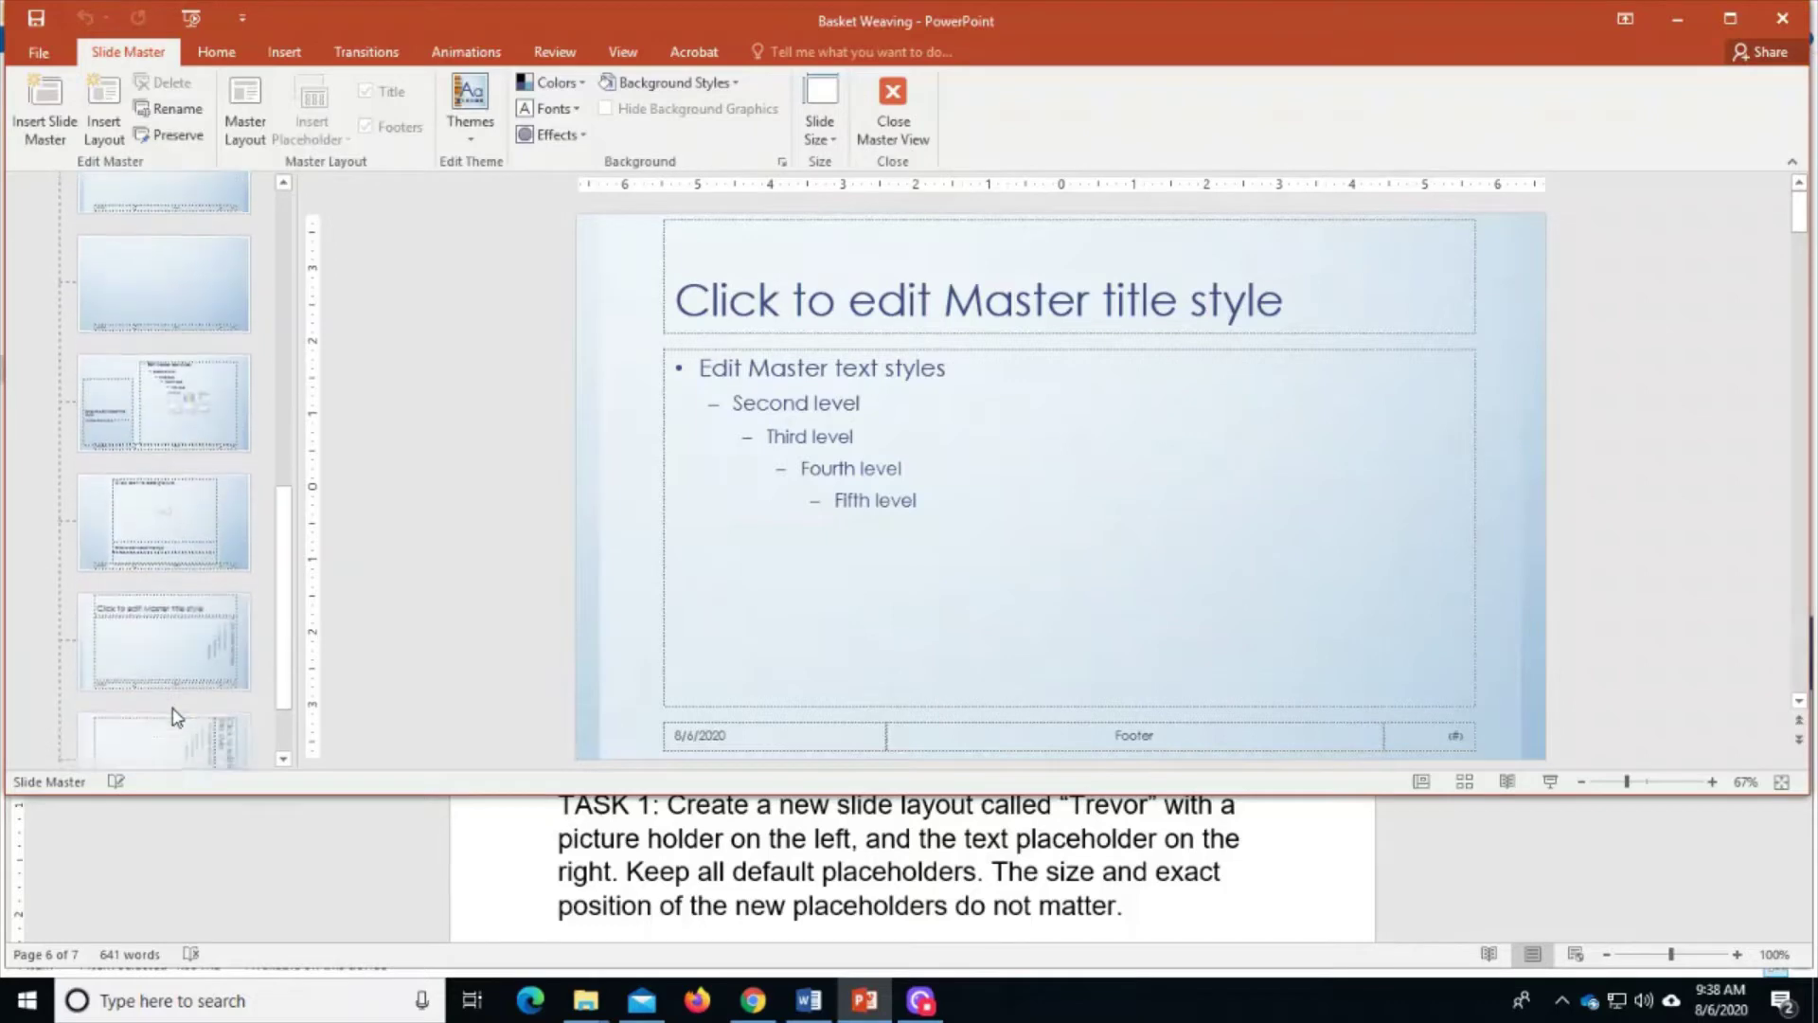
scroll(175, 717, "up", 3)
scroll(175, 717, "up", 3)
scroll(175, 717, "up", 3)
scroll(175, 717, "up", 3)
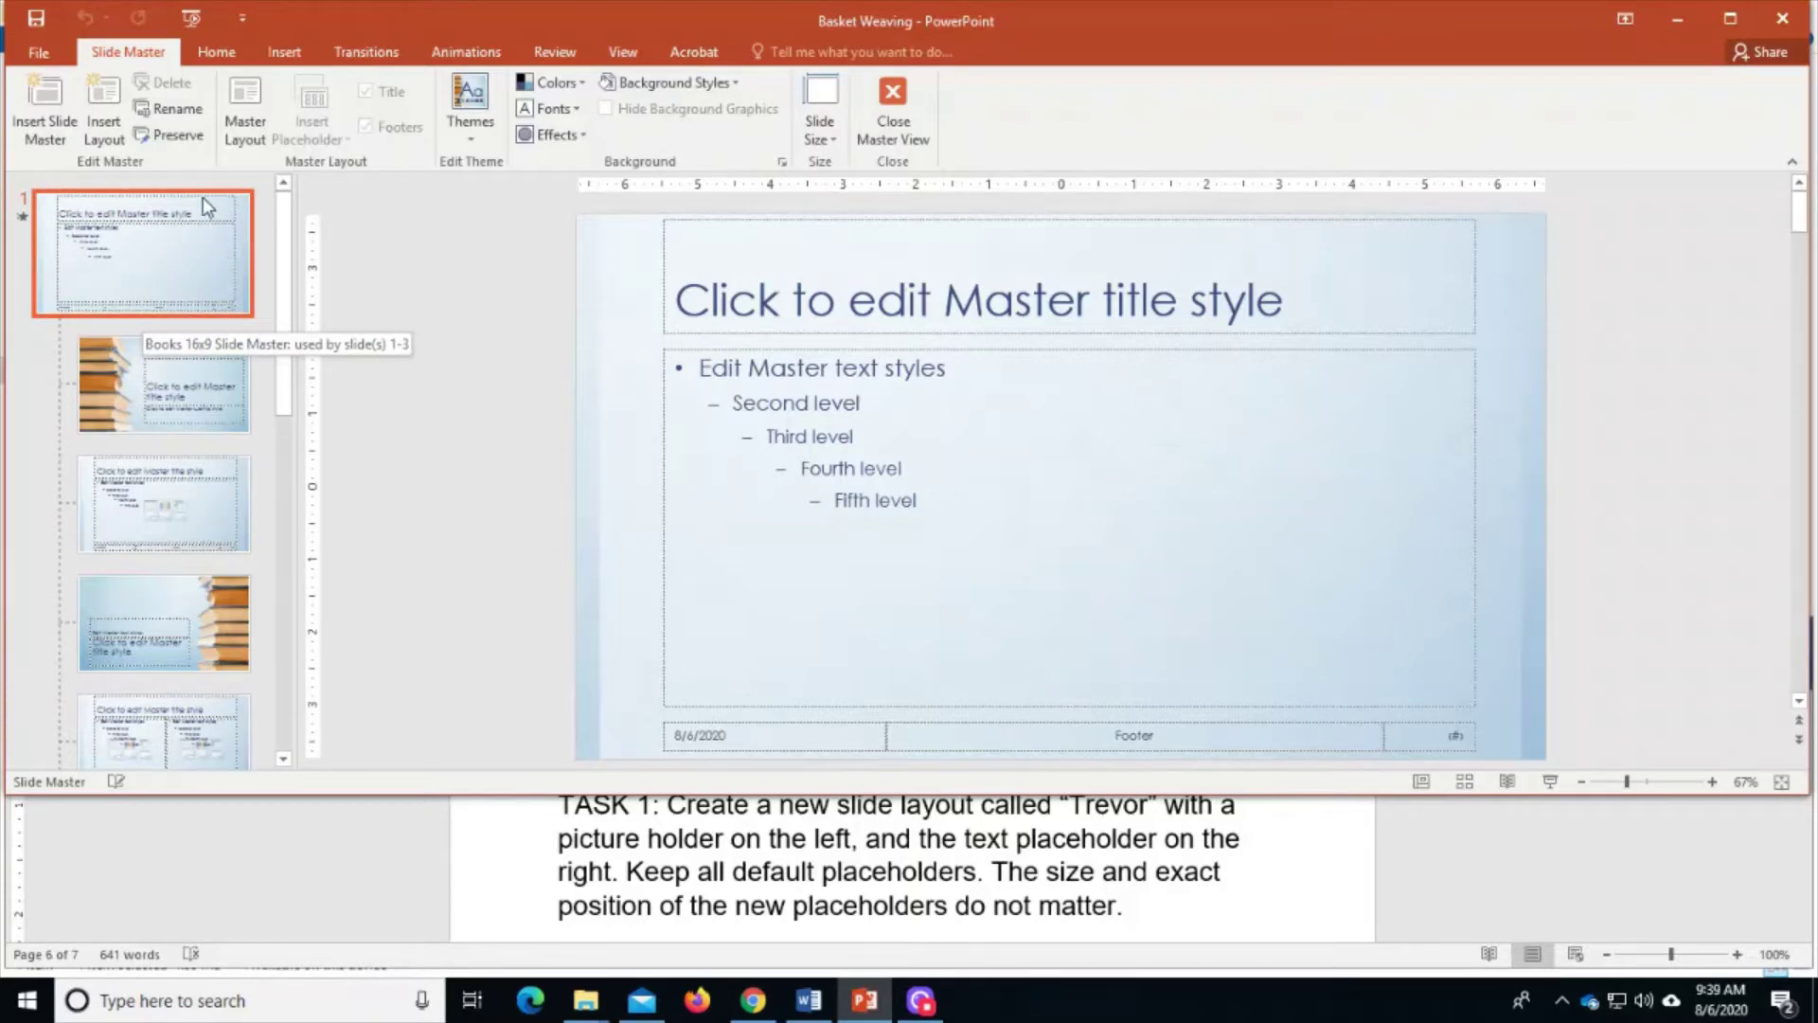
- Insert a new custom layout and rename it 'Trevor'
left_click(116, 142)
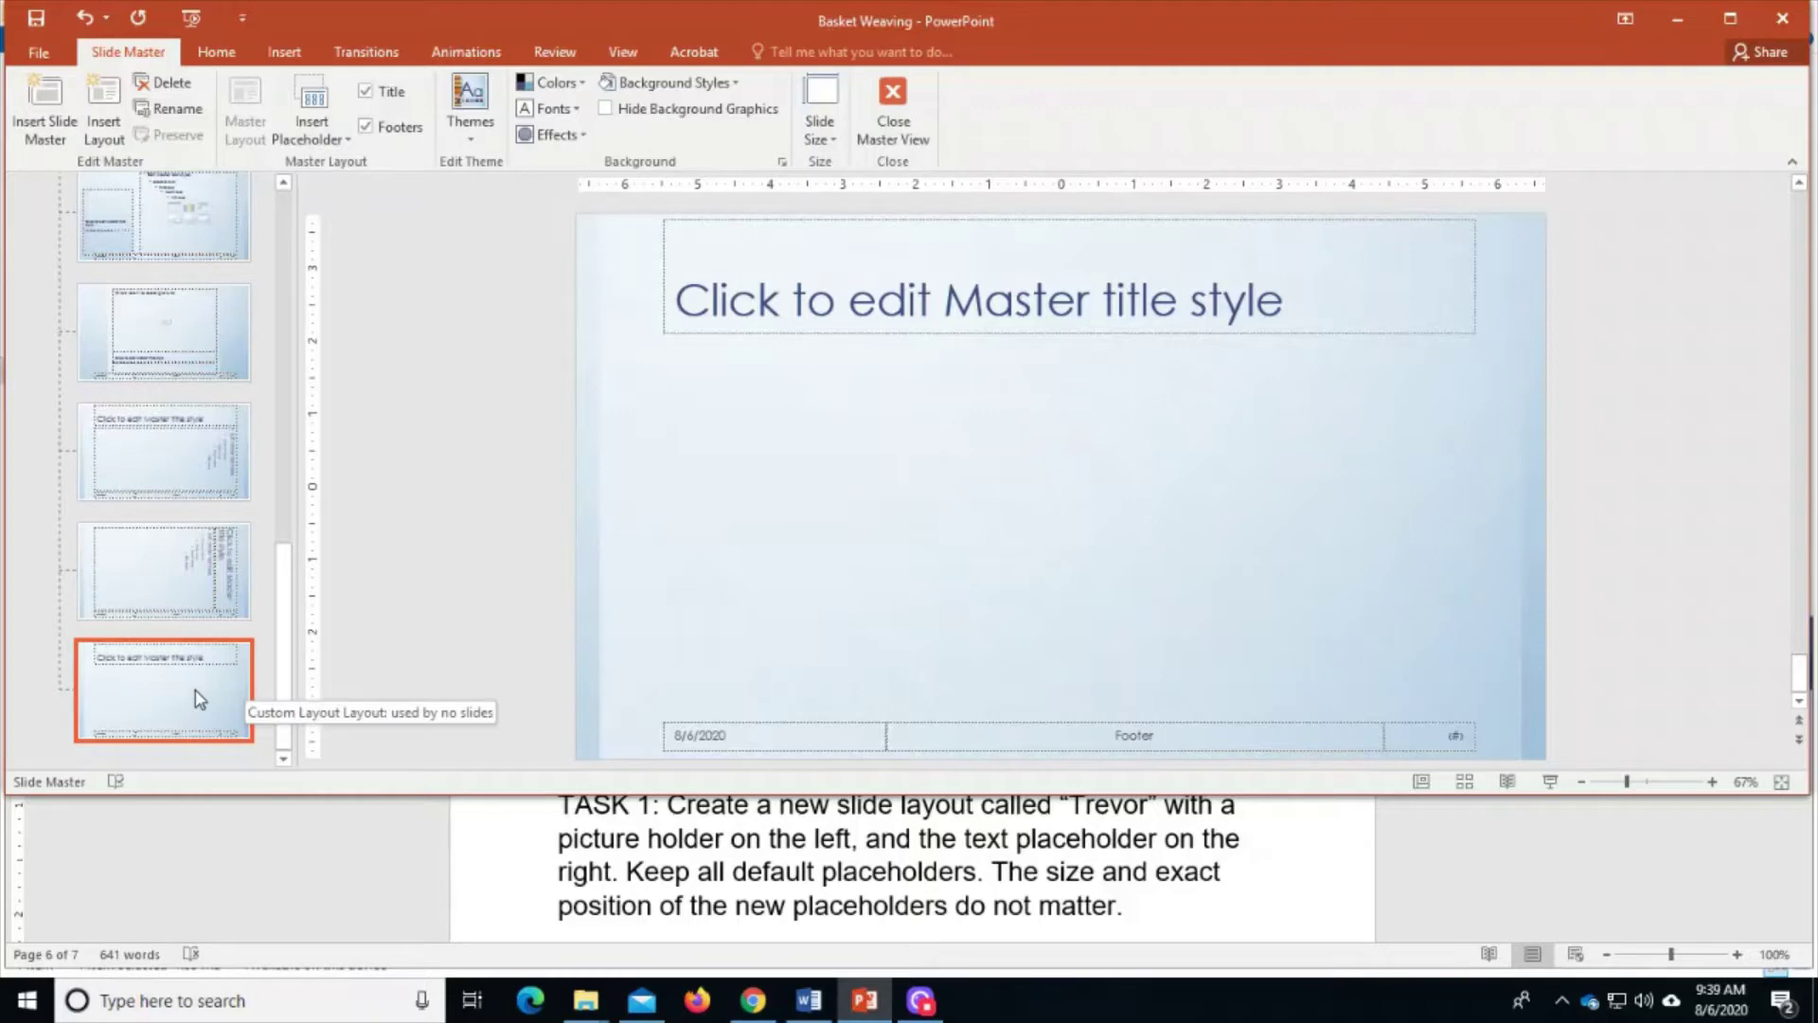
left_click(177, 109)
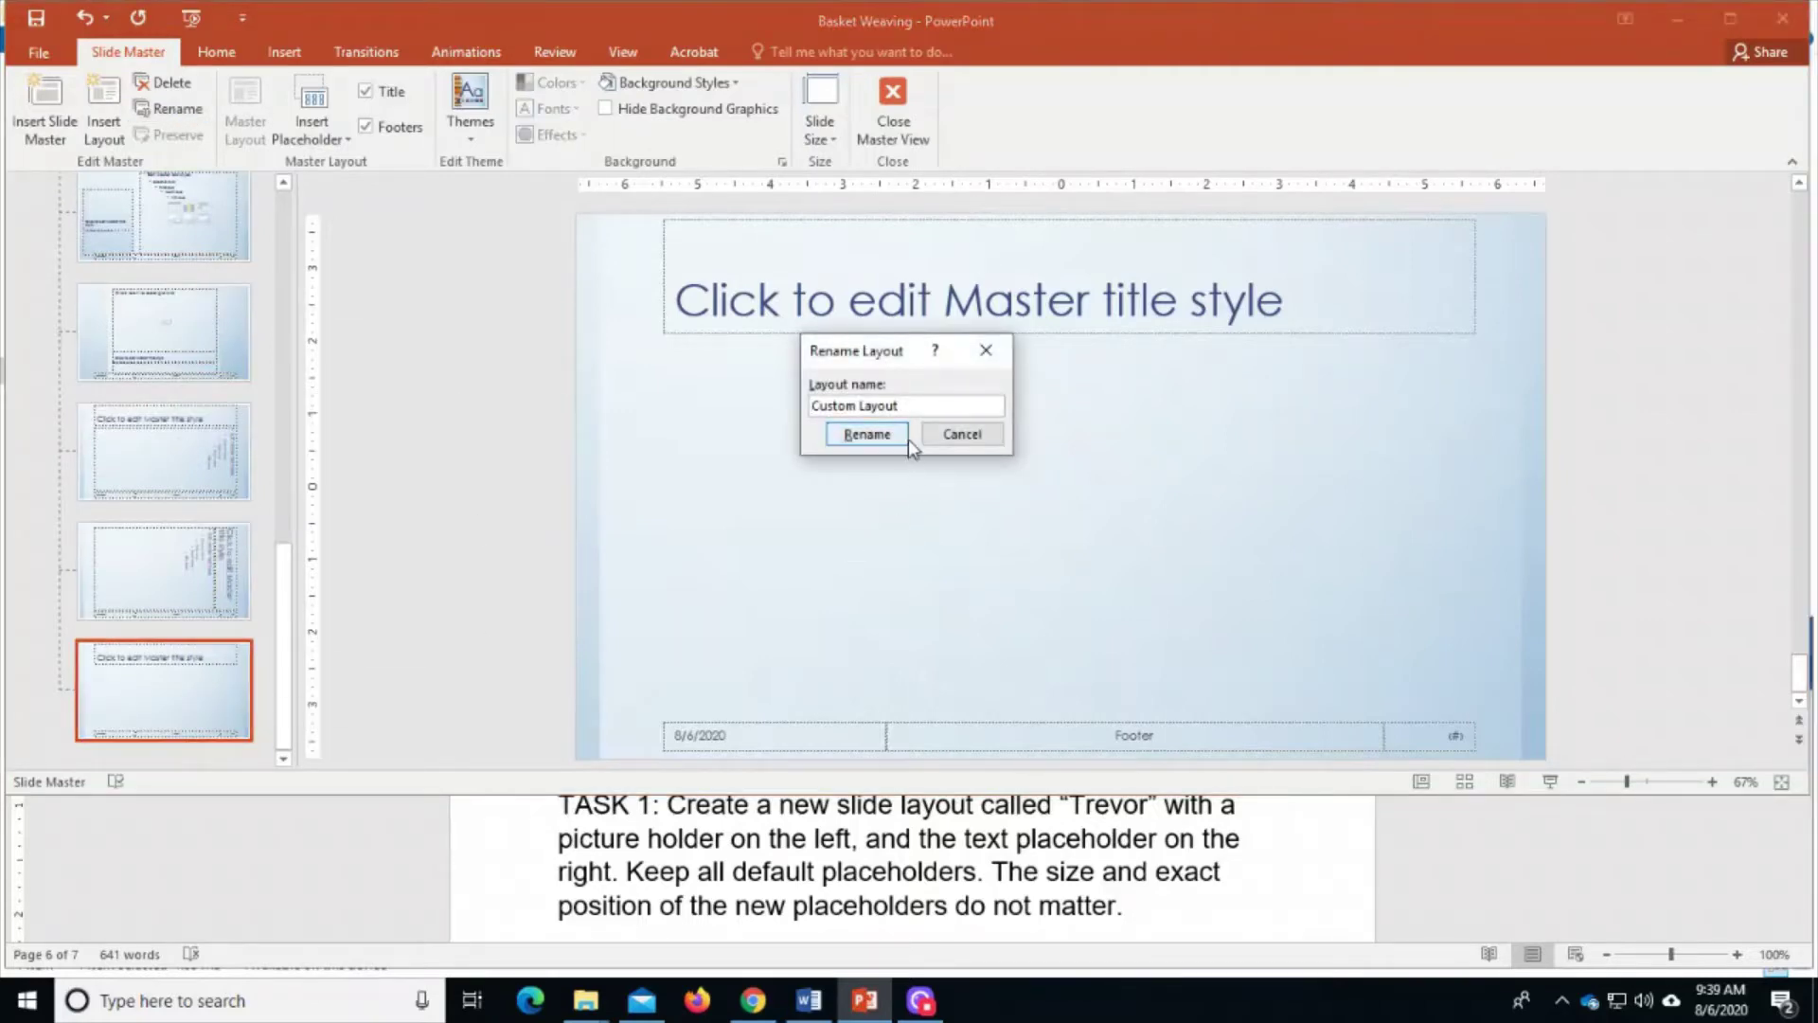
left_click_drag(909, 407, 755, 408)
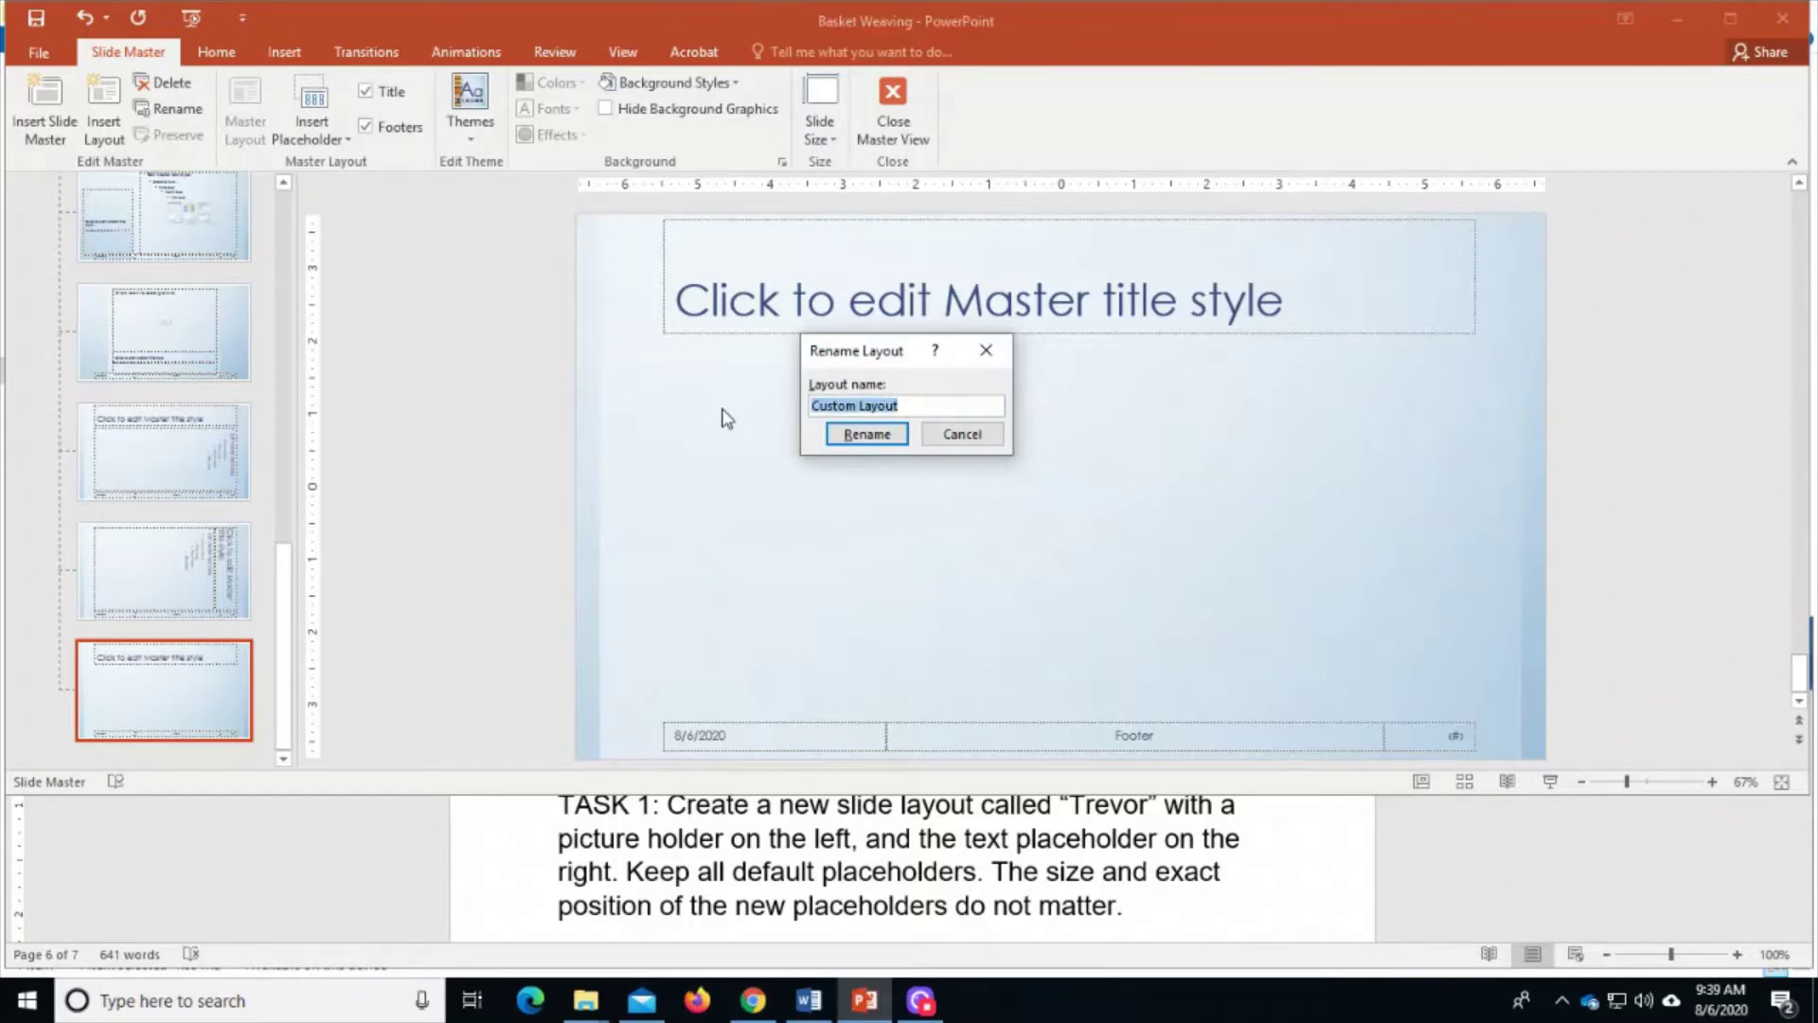
type("tREVOR")
key("BackSpace")
key("BackSpace")
key("BackSpace")
key("BackSpace")
key("BackSpace")
key("BackSpace")
type("Tre")
type("vor")
left_click(867, 434)
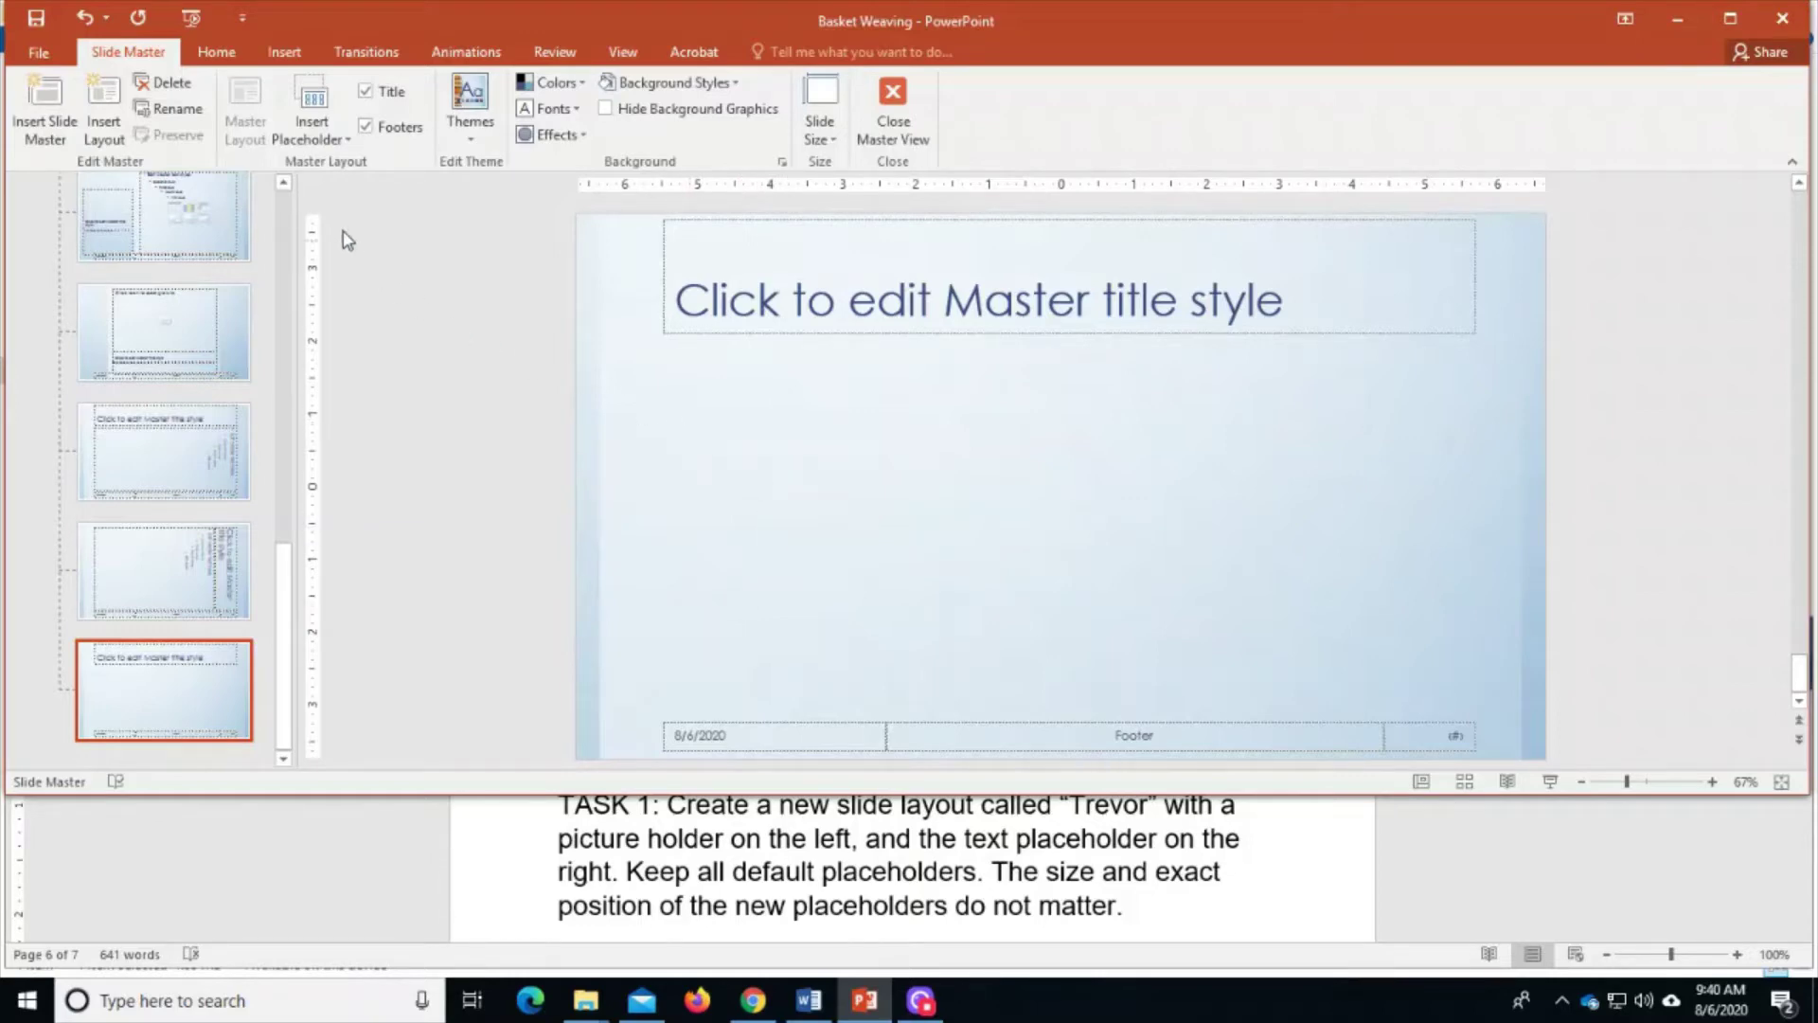
- Draw a picture placeholder across the left half of the Trevor layout, below the title
left_click(331, 146)
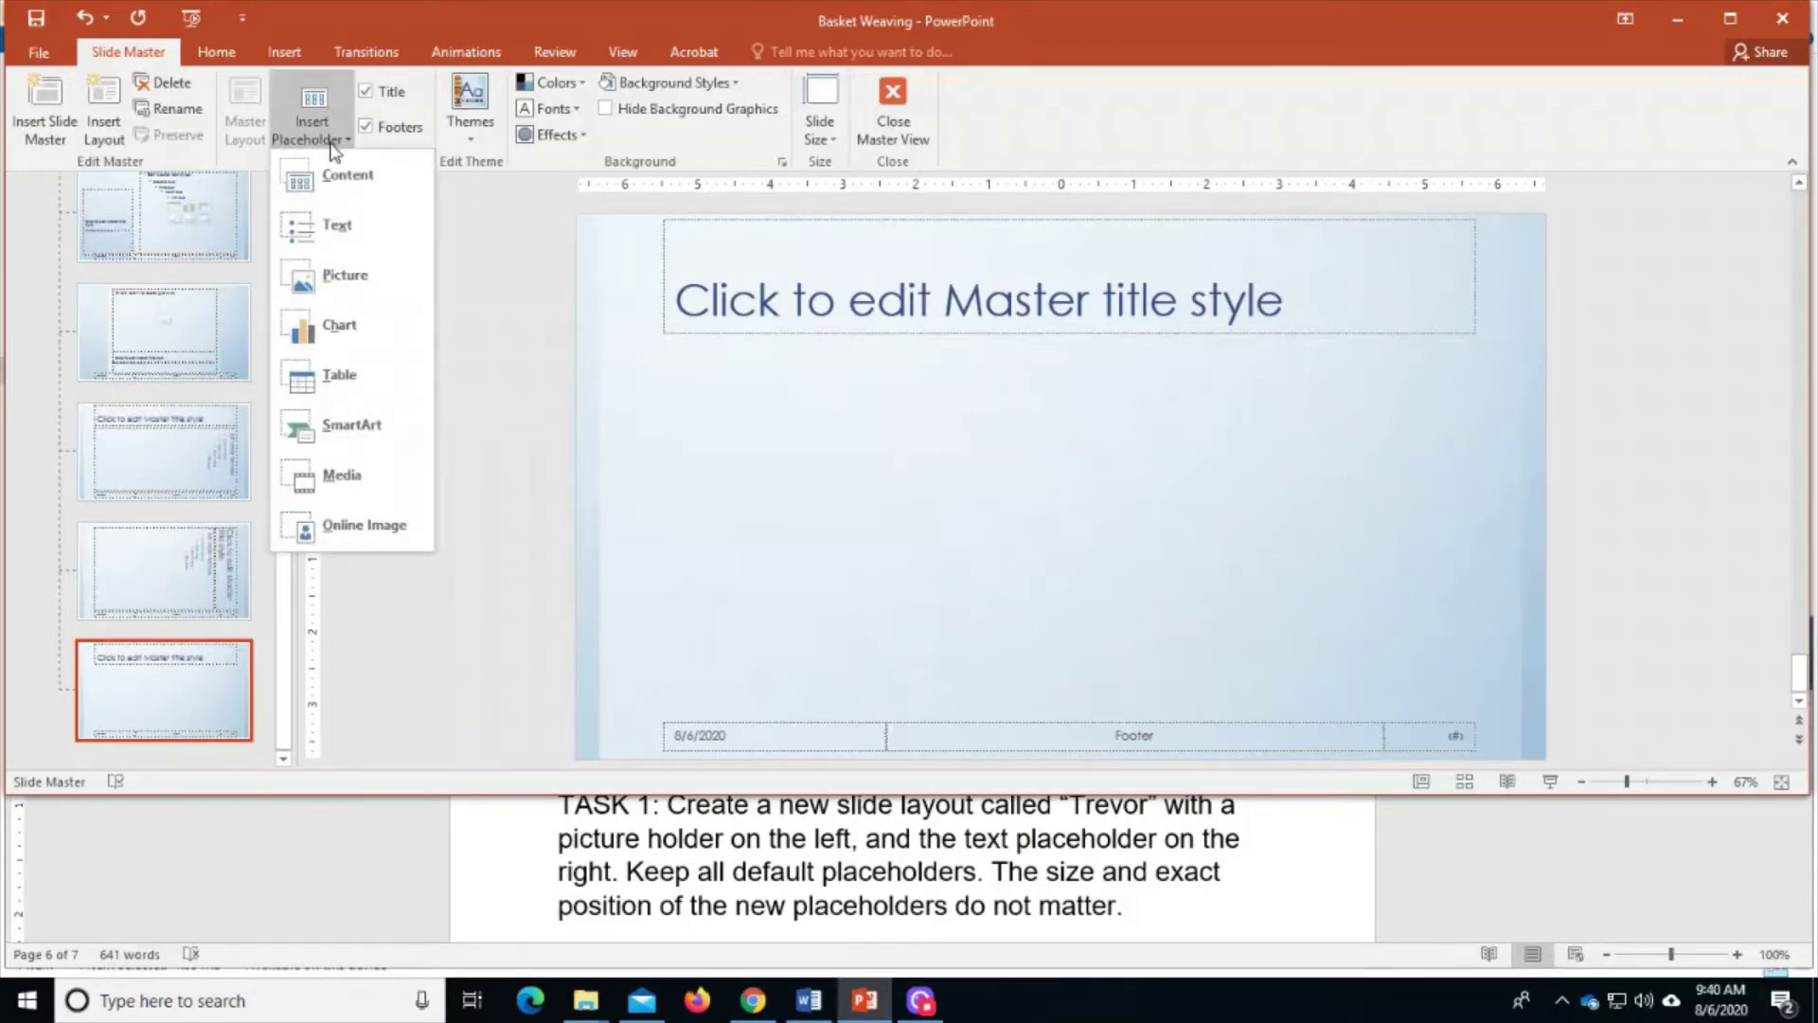
left_click(335, 288)
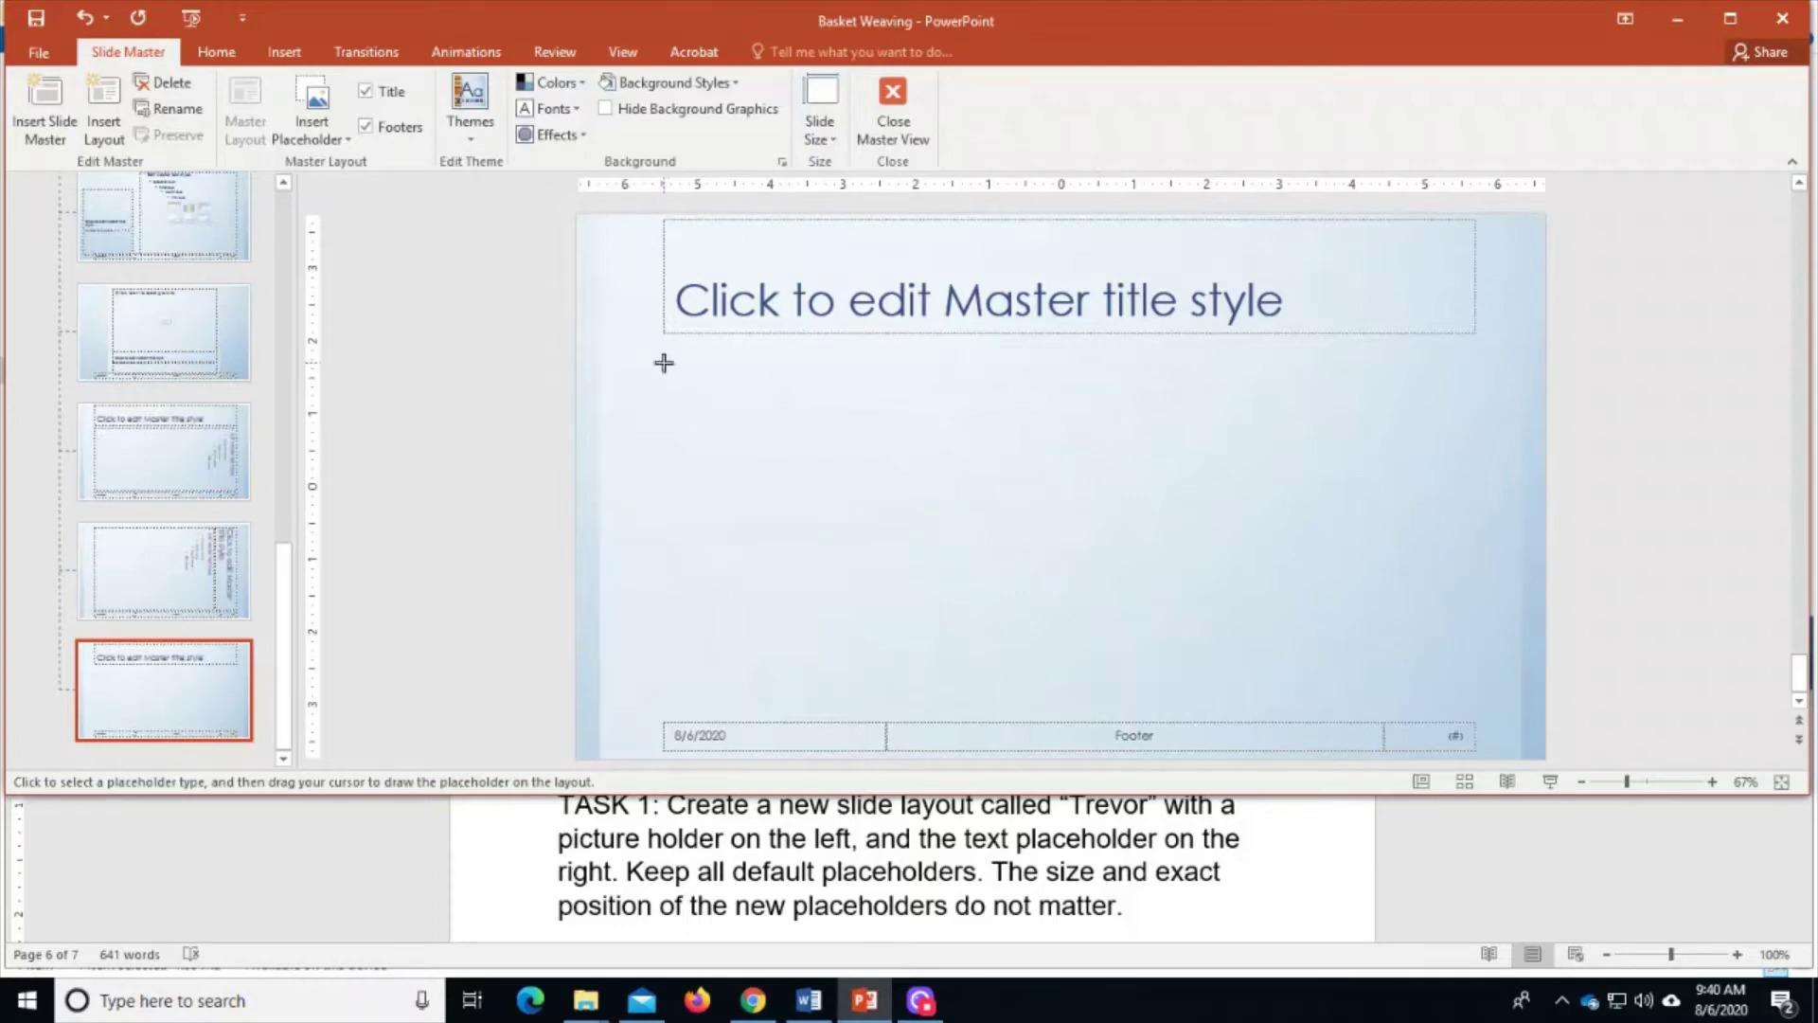
mouse_move(664, 365)
left_mouse_down()
mouse_move(716, 509)
mouse_move(1062, 674)
left_mouse_up()
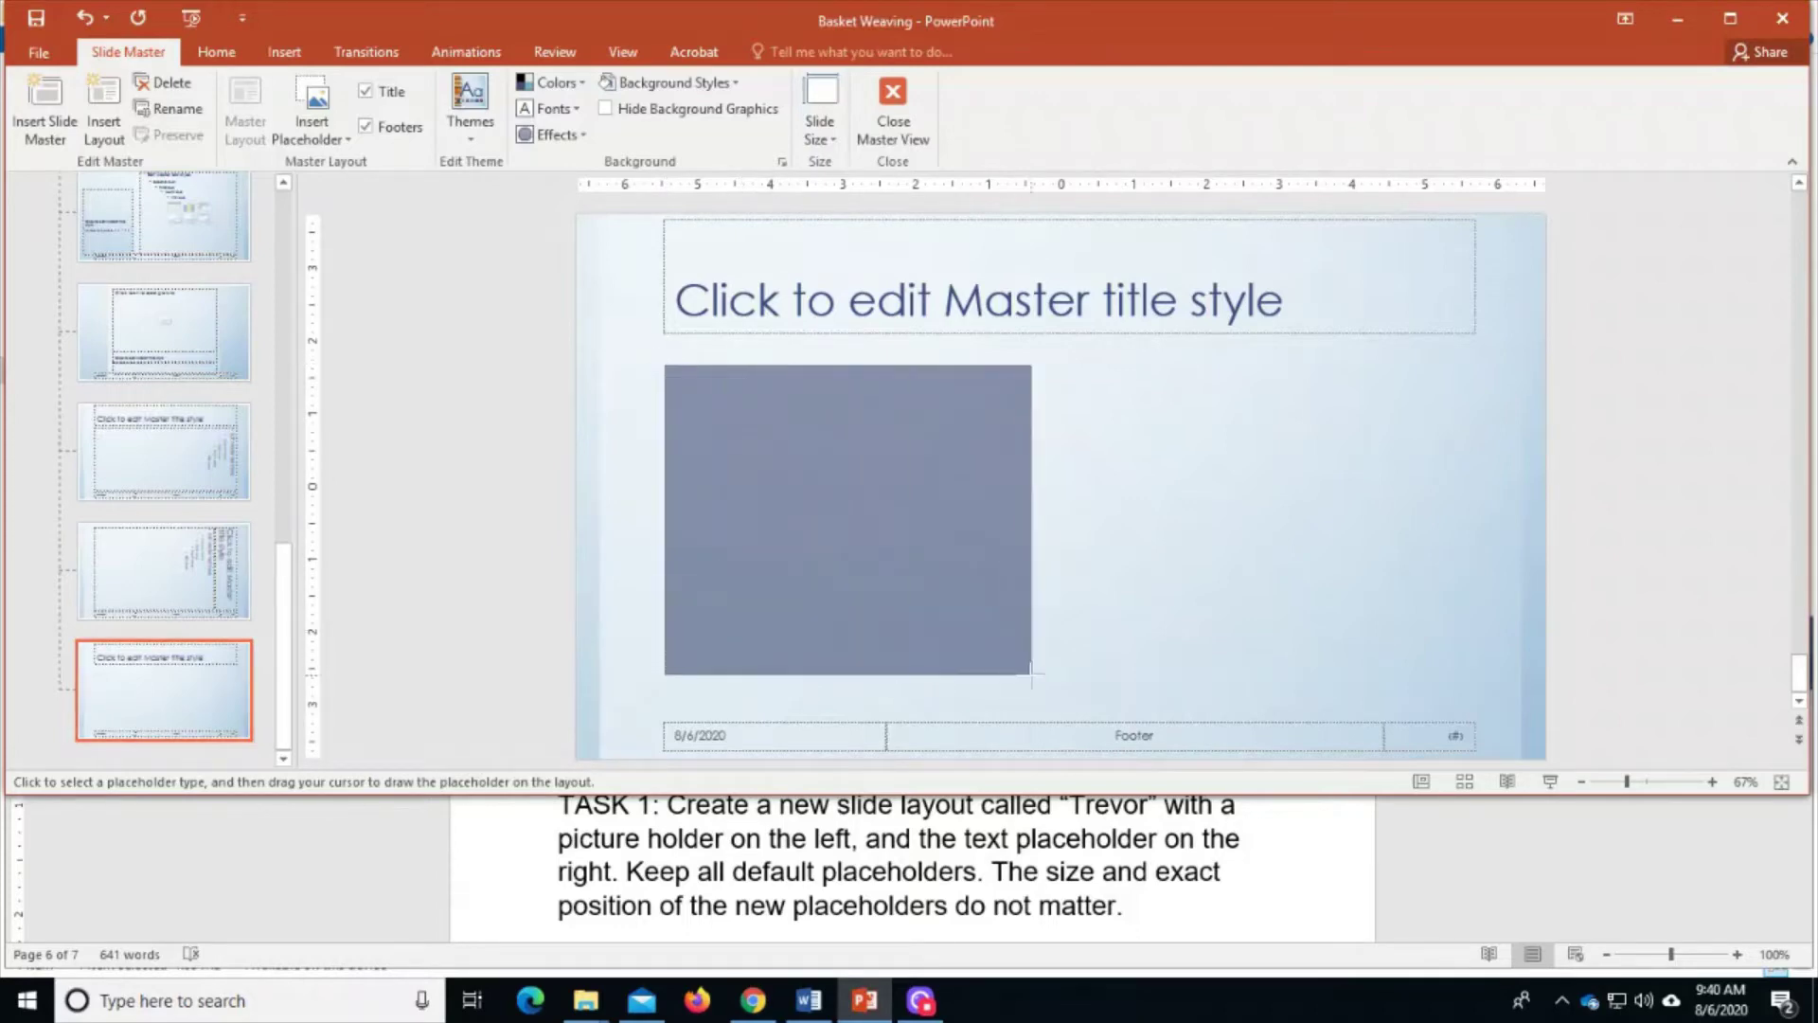
left_click_drag(1060, 676, 1067, 680)
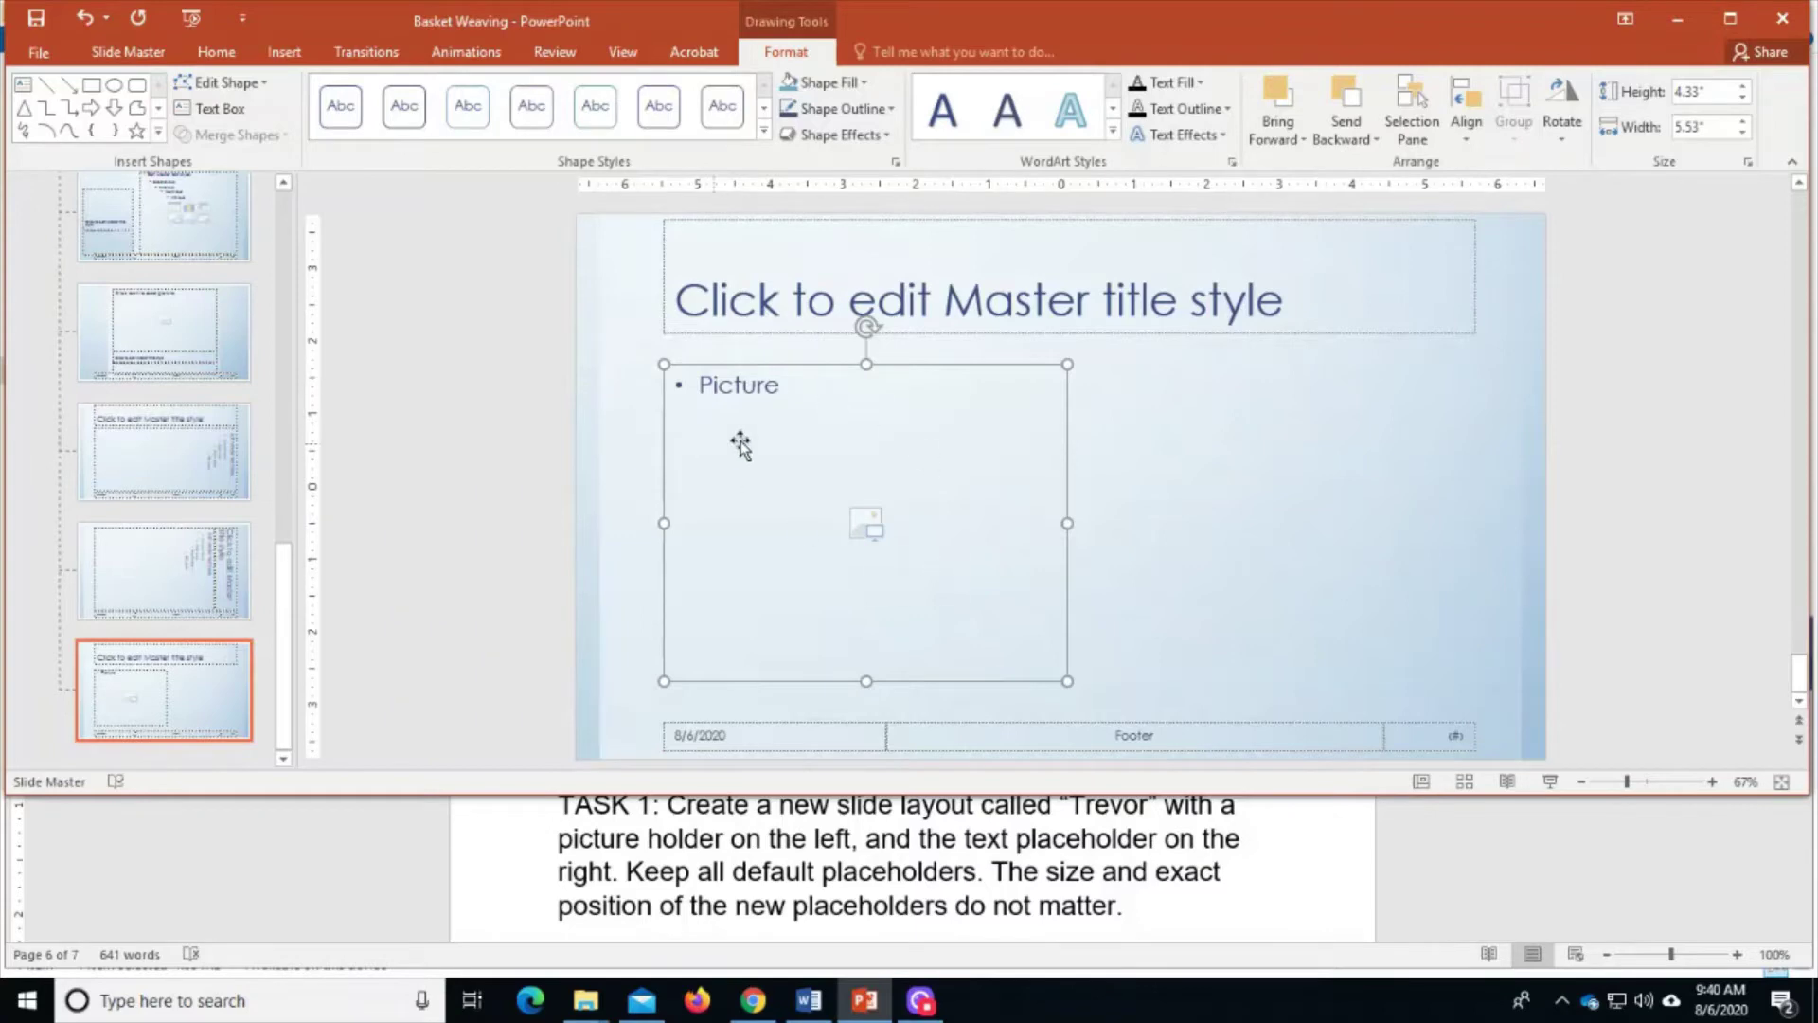
left_click(623, 331)
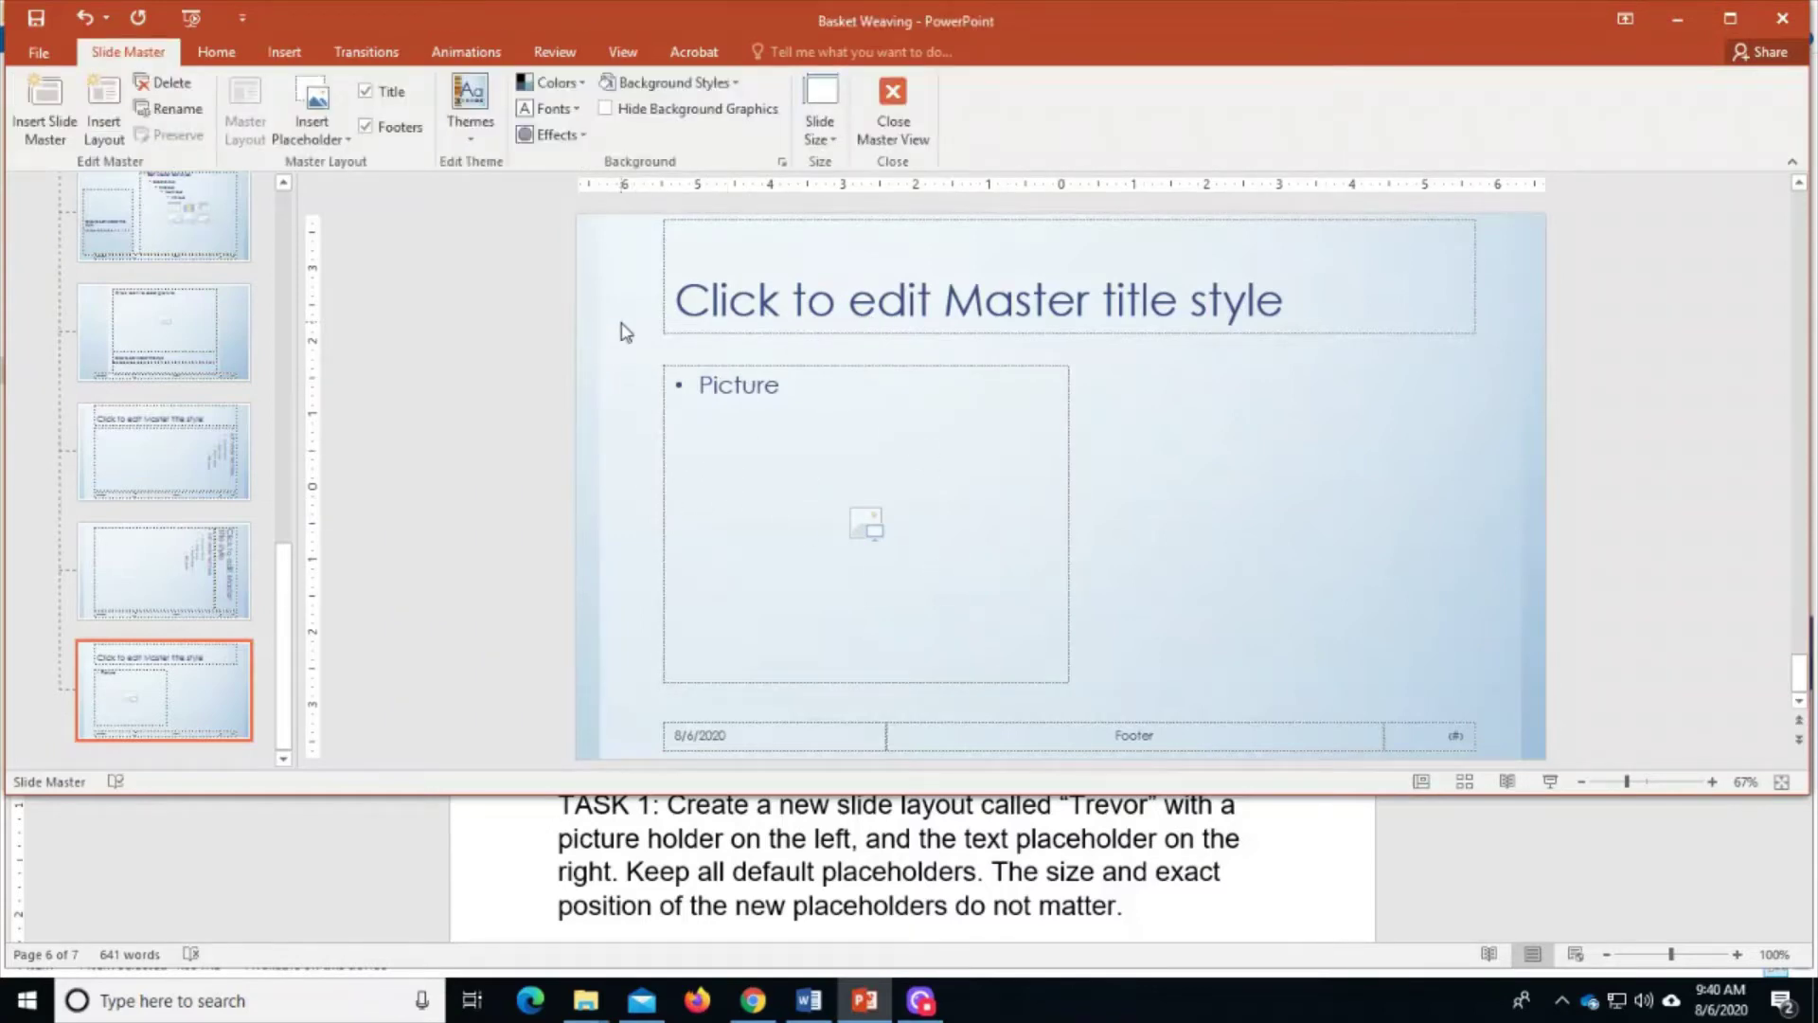
left_click(323, 139)
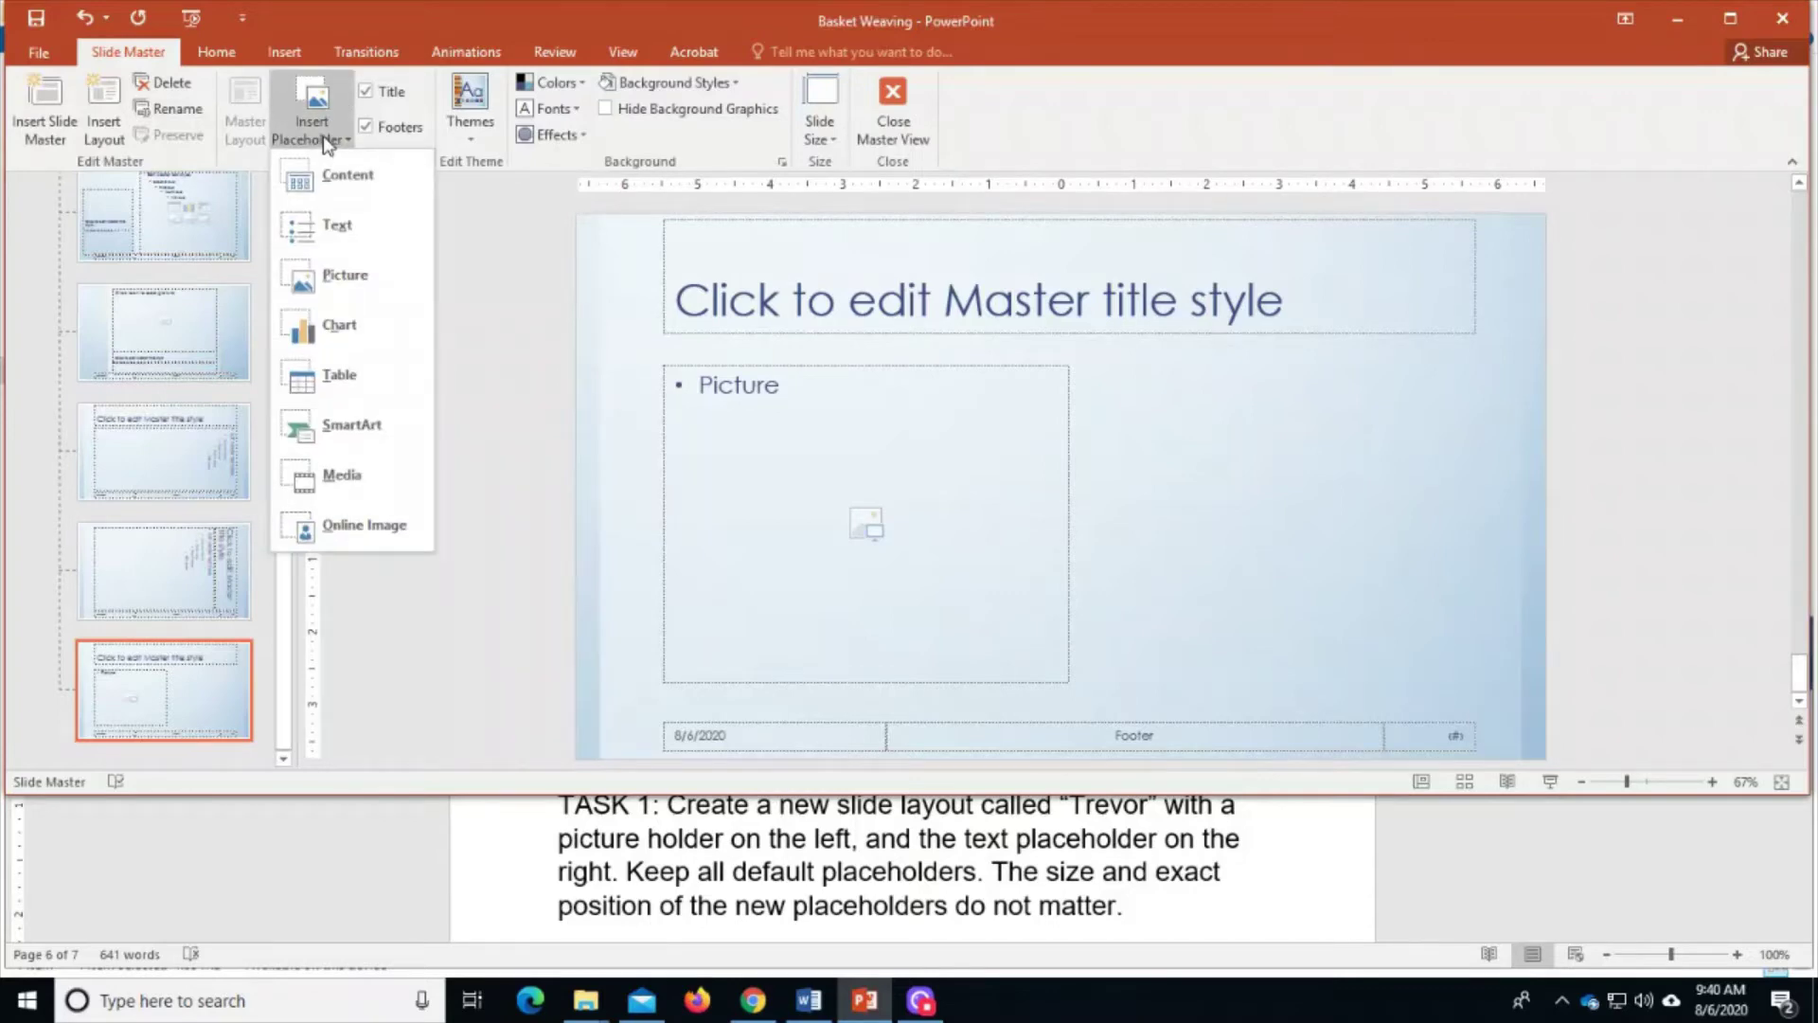
- Draw a text placeholder on the right half of the Trevor layout, beside the picture placeholder
left_click(348, 220)
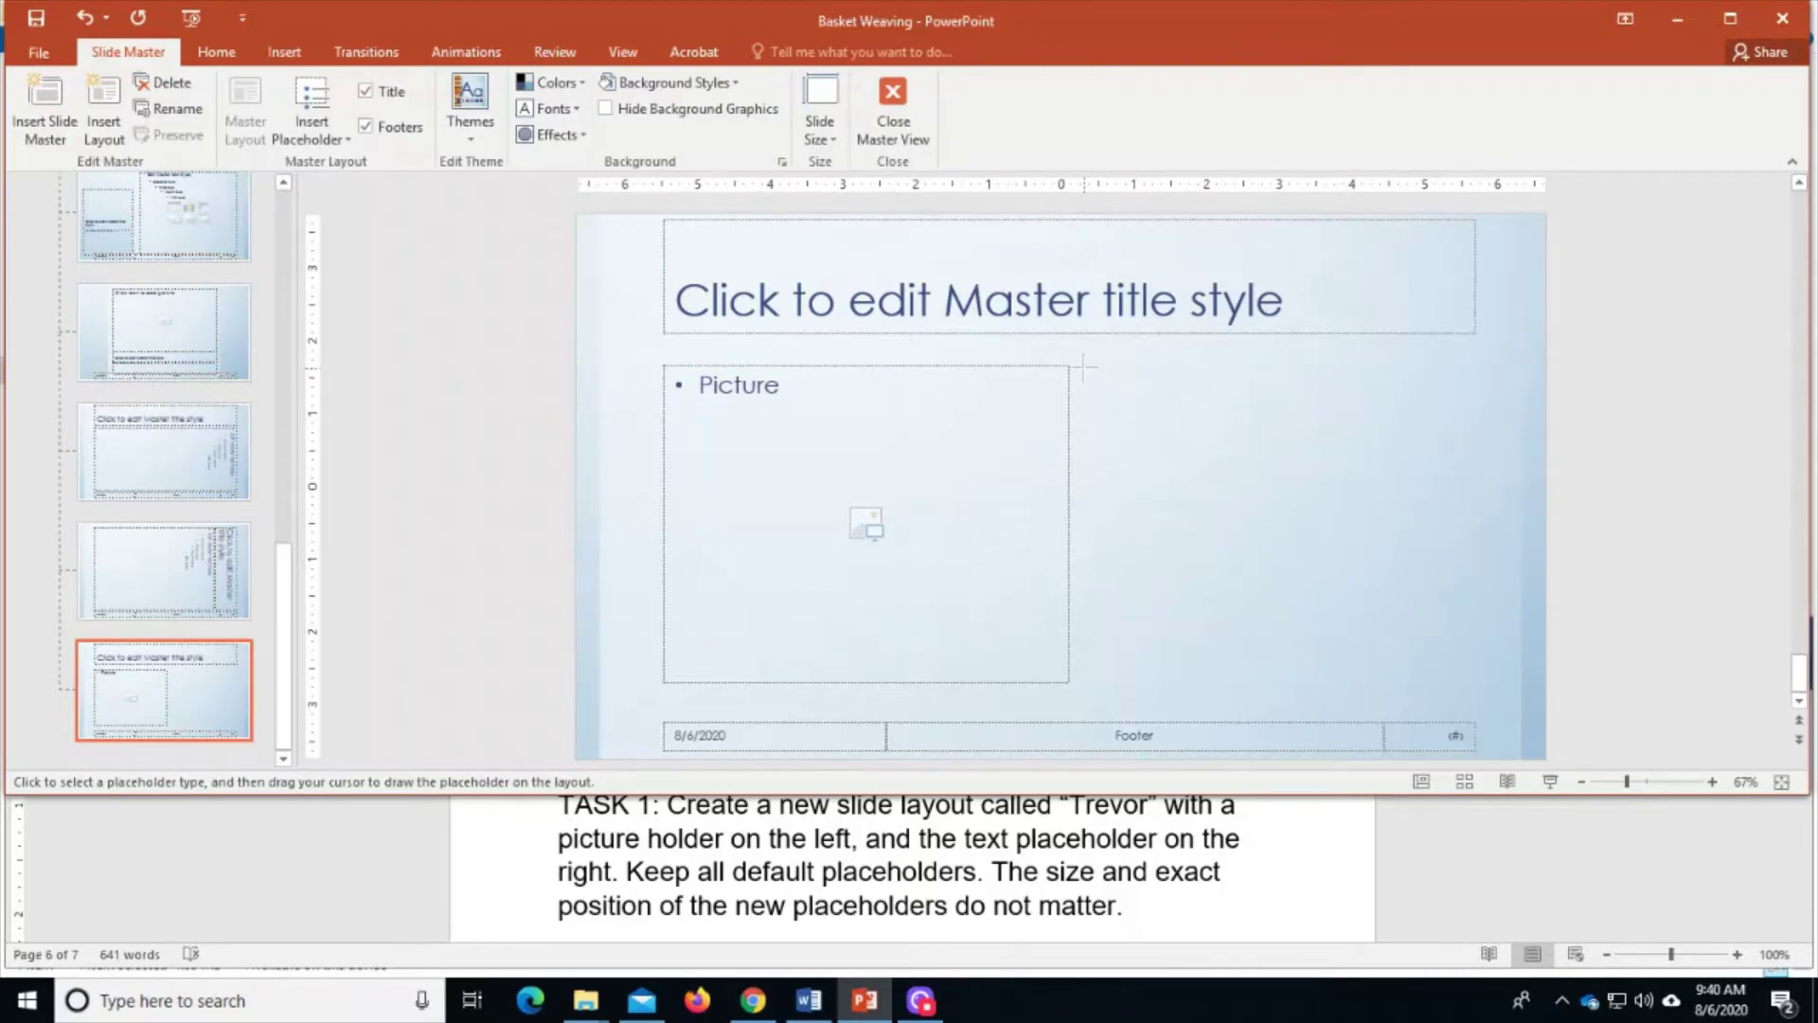
mouse_move(1084, 368)
left_mouse_down()
mouse_move(1507, 690)
mouse_move(1492, 692)
left_mouse_up()
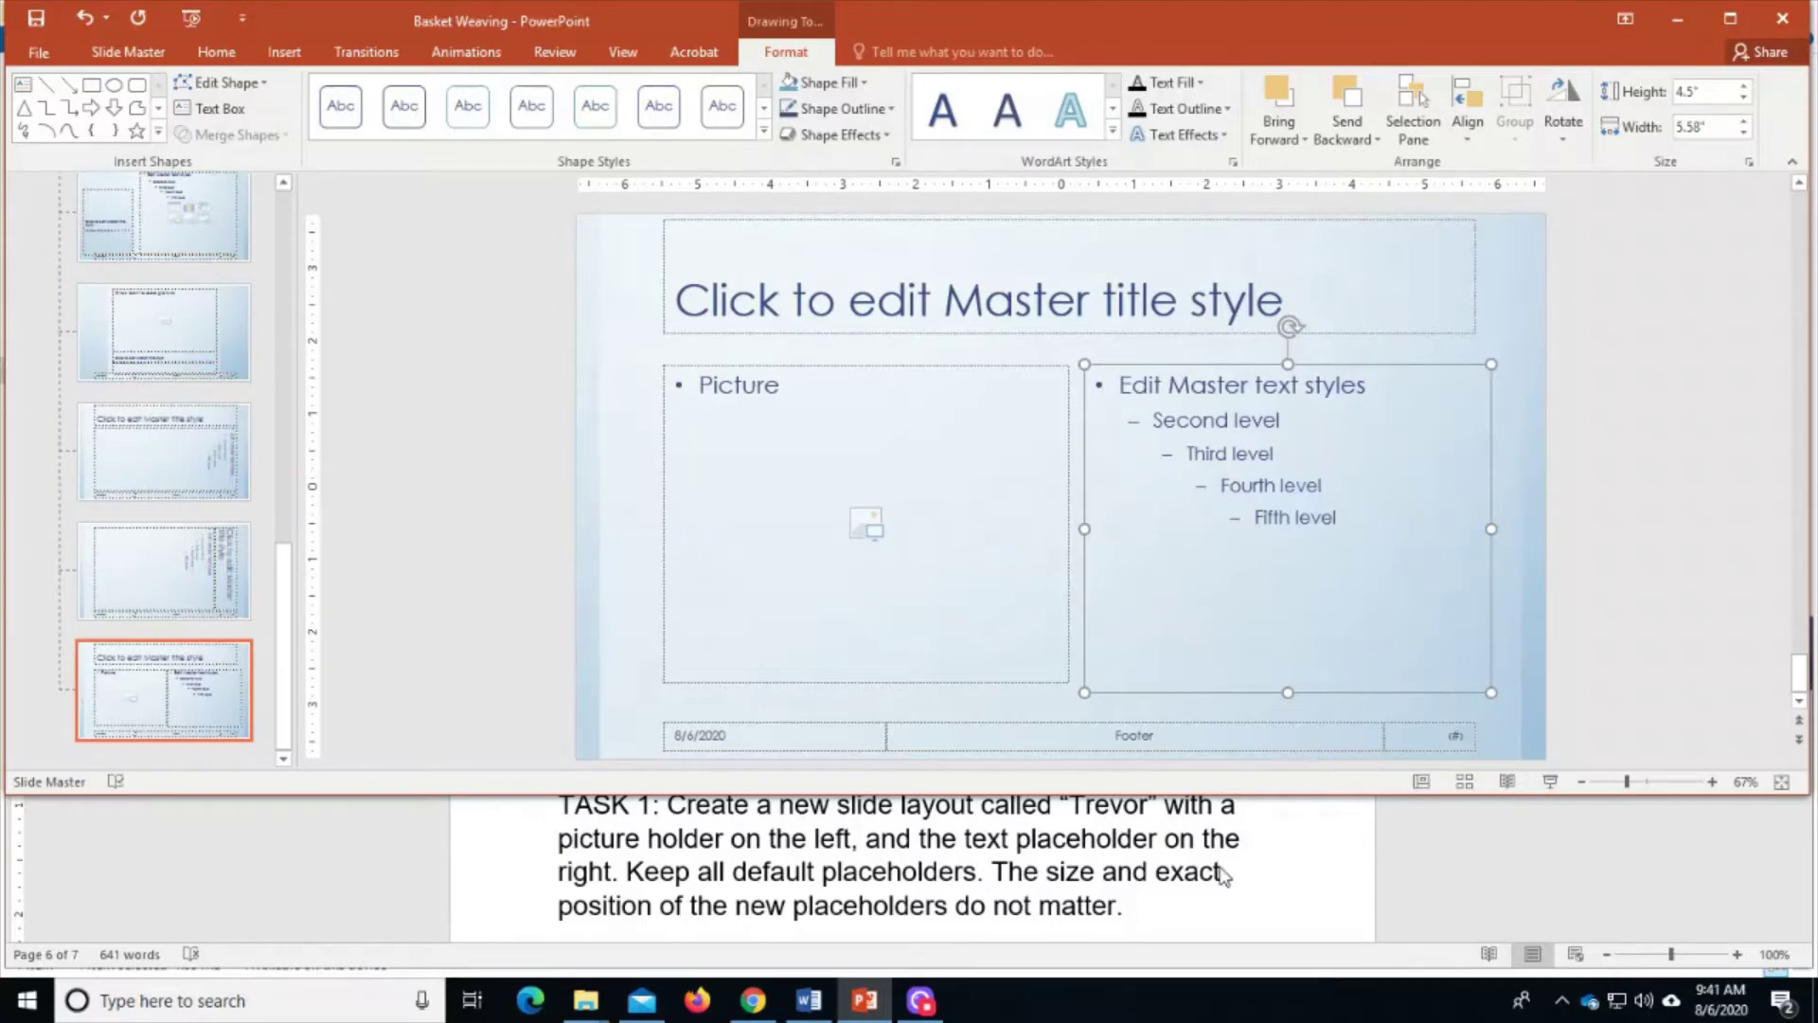
left_click(1302, 874)
- Scroll the Word instructions to TASK 2 on aligning slide 2's pictures, then deselect the placeholder
scroll(1302, 874, "down", 3)
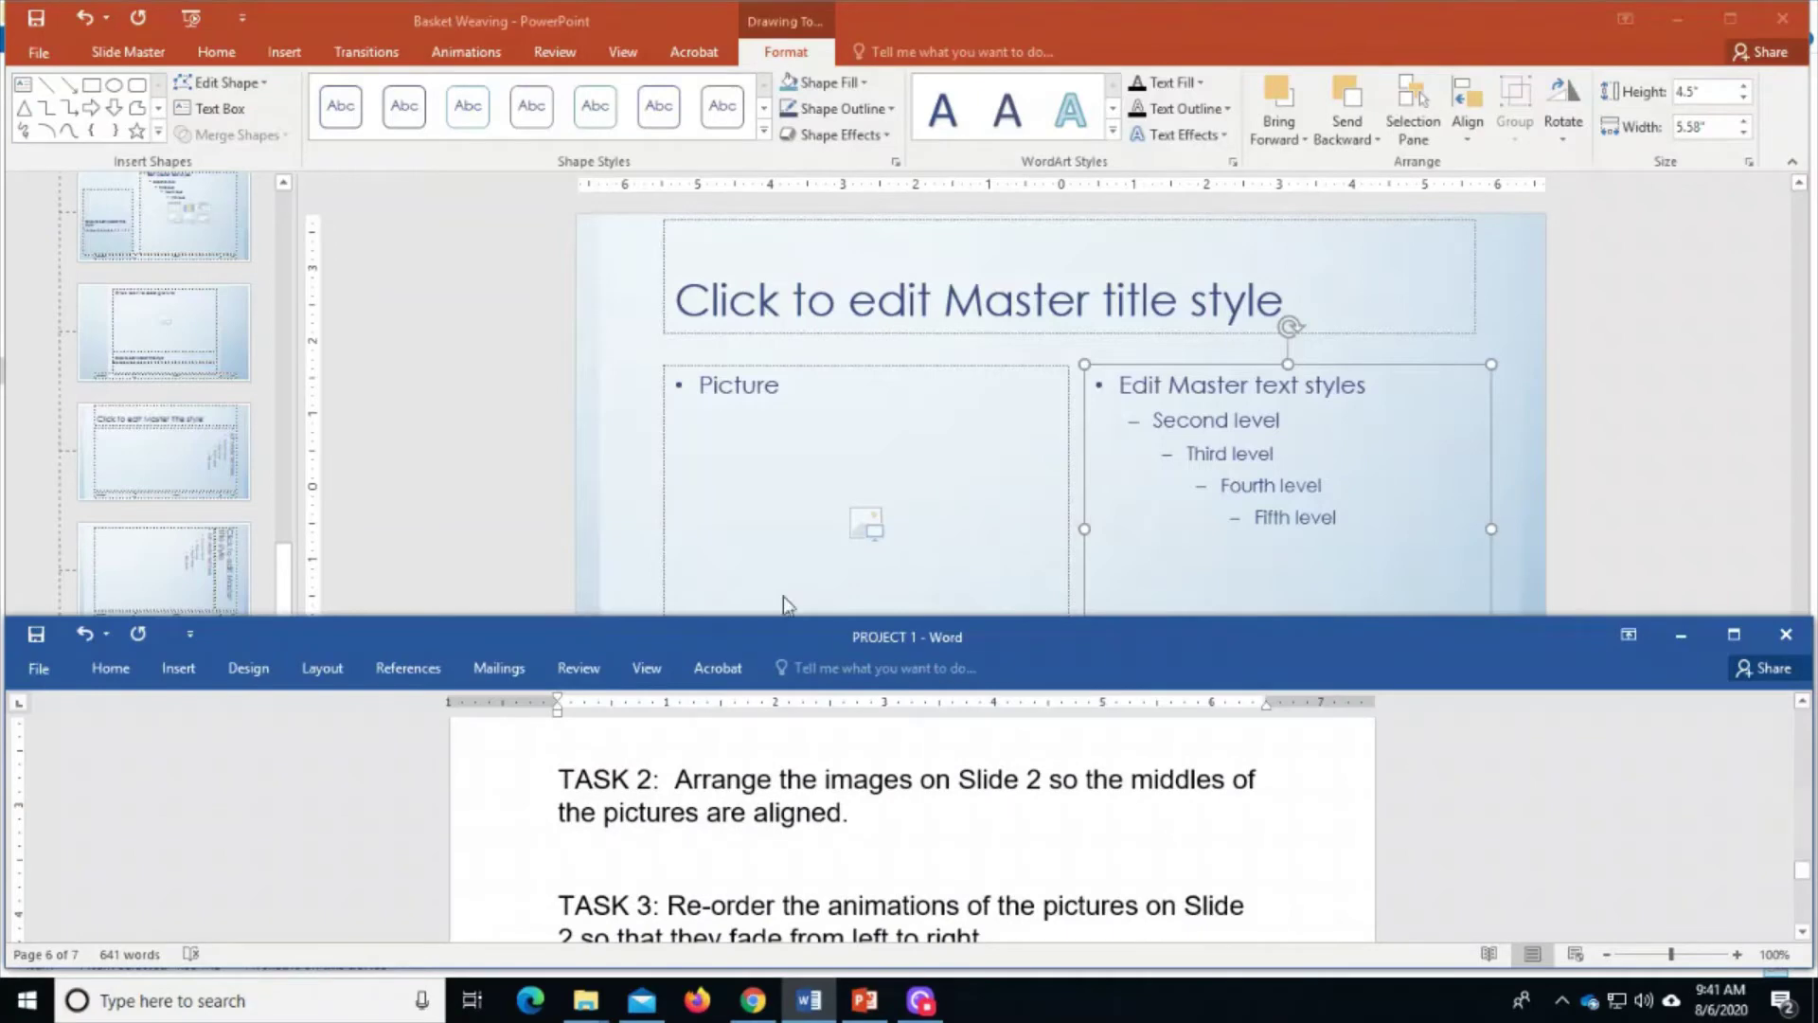
left_click(515, 463)
left_click(1376, 849)
left_click(1802, 701)
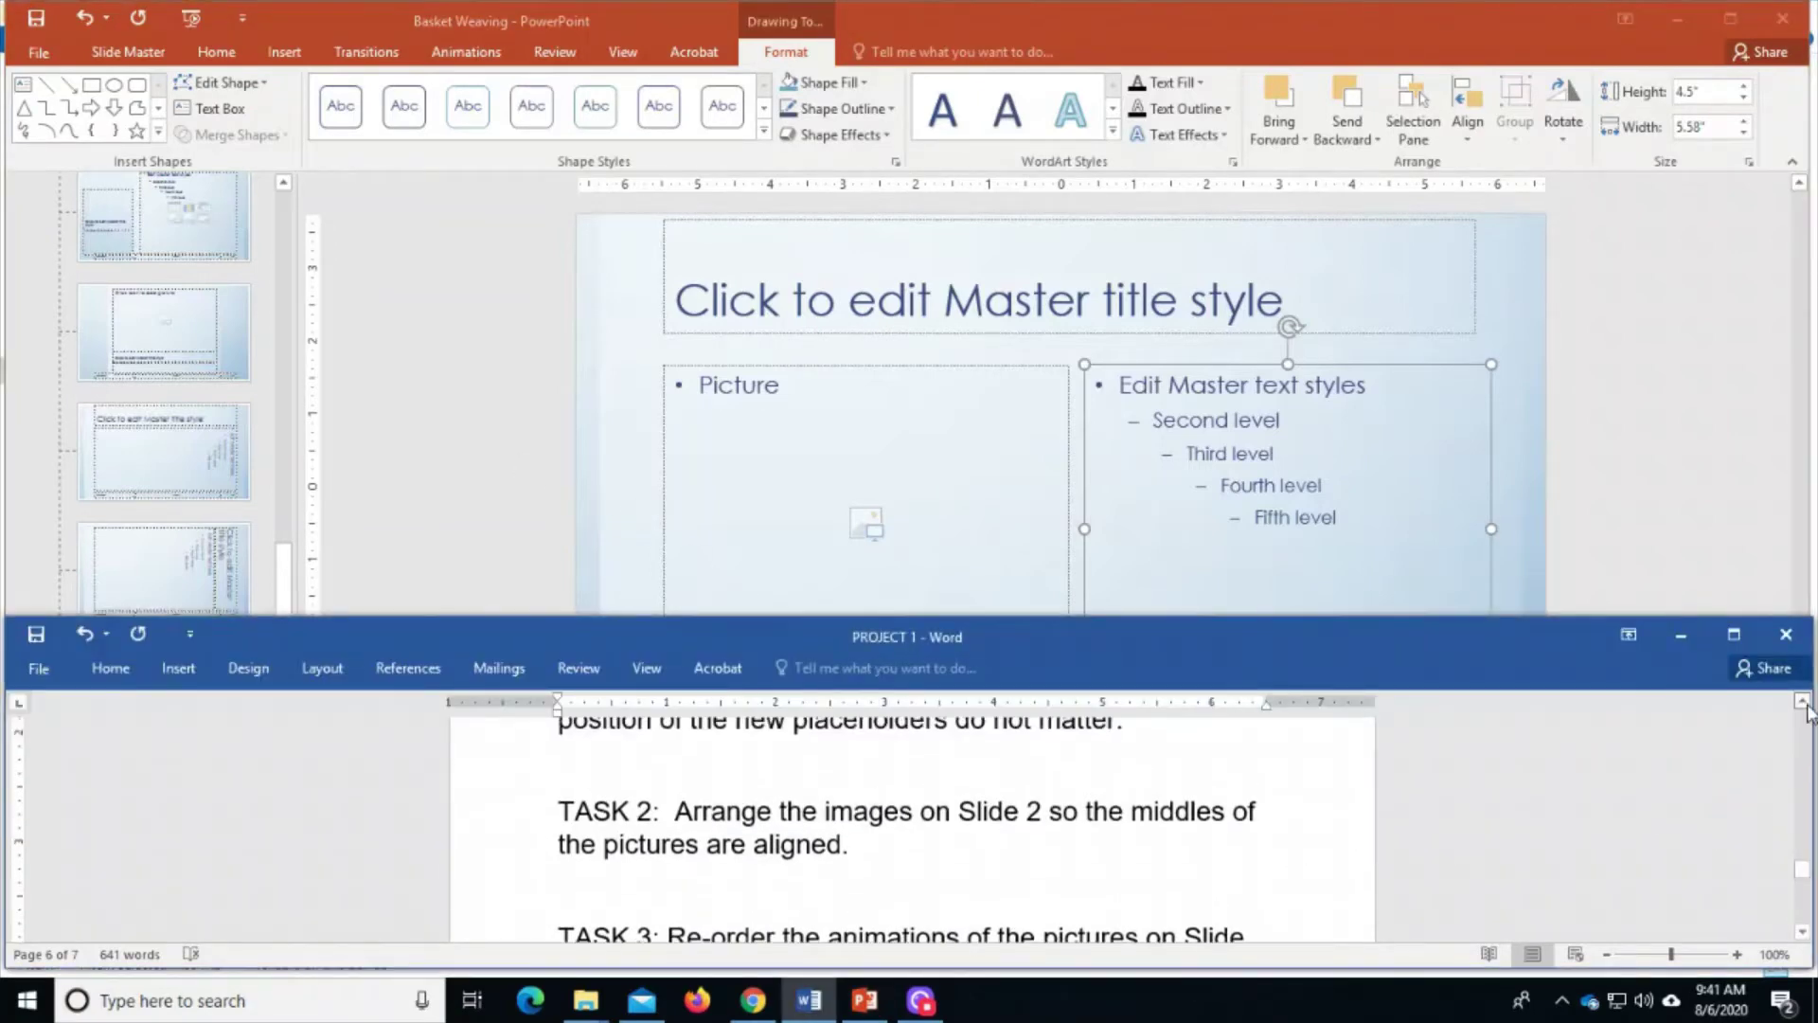
left_click(529, 445)
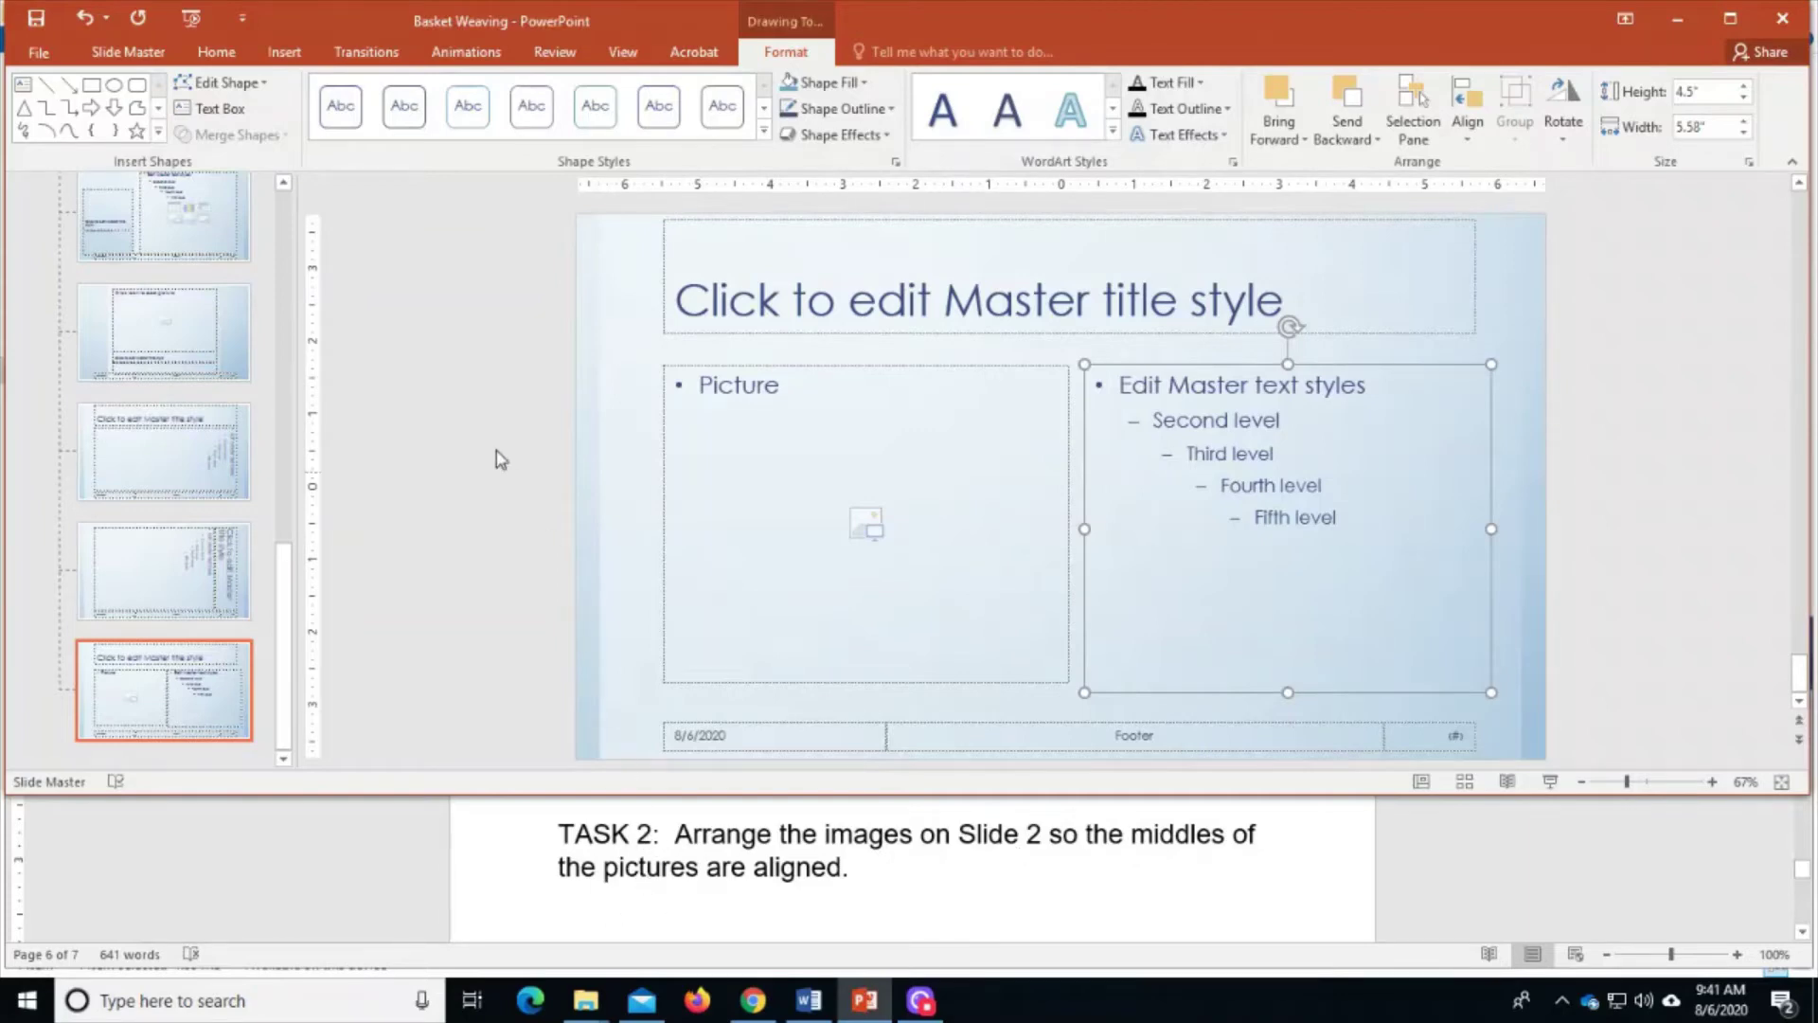
left_click(446, 349)
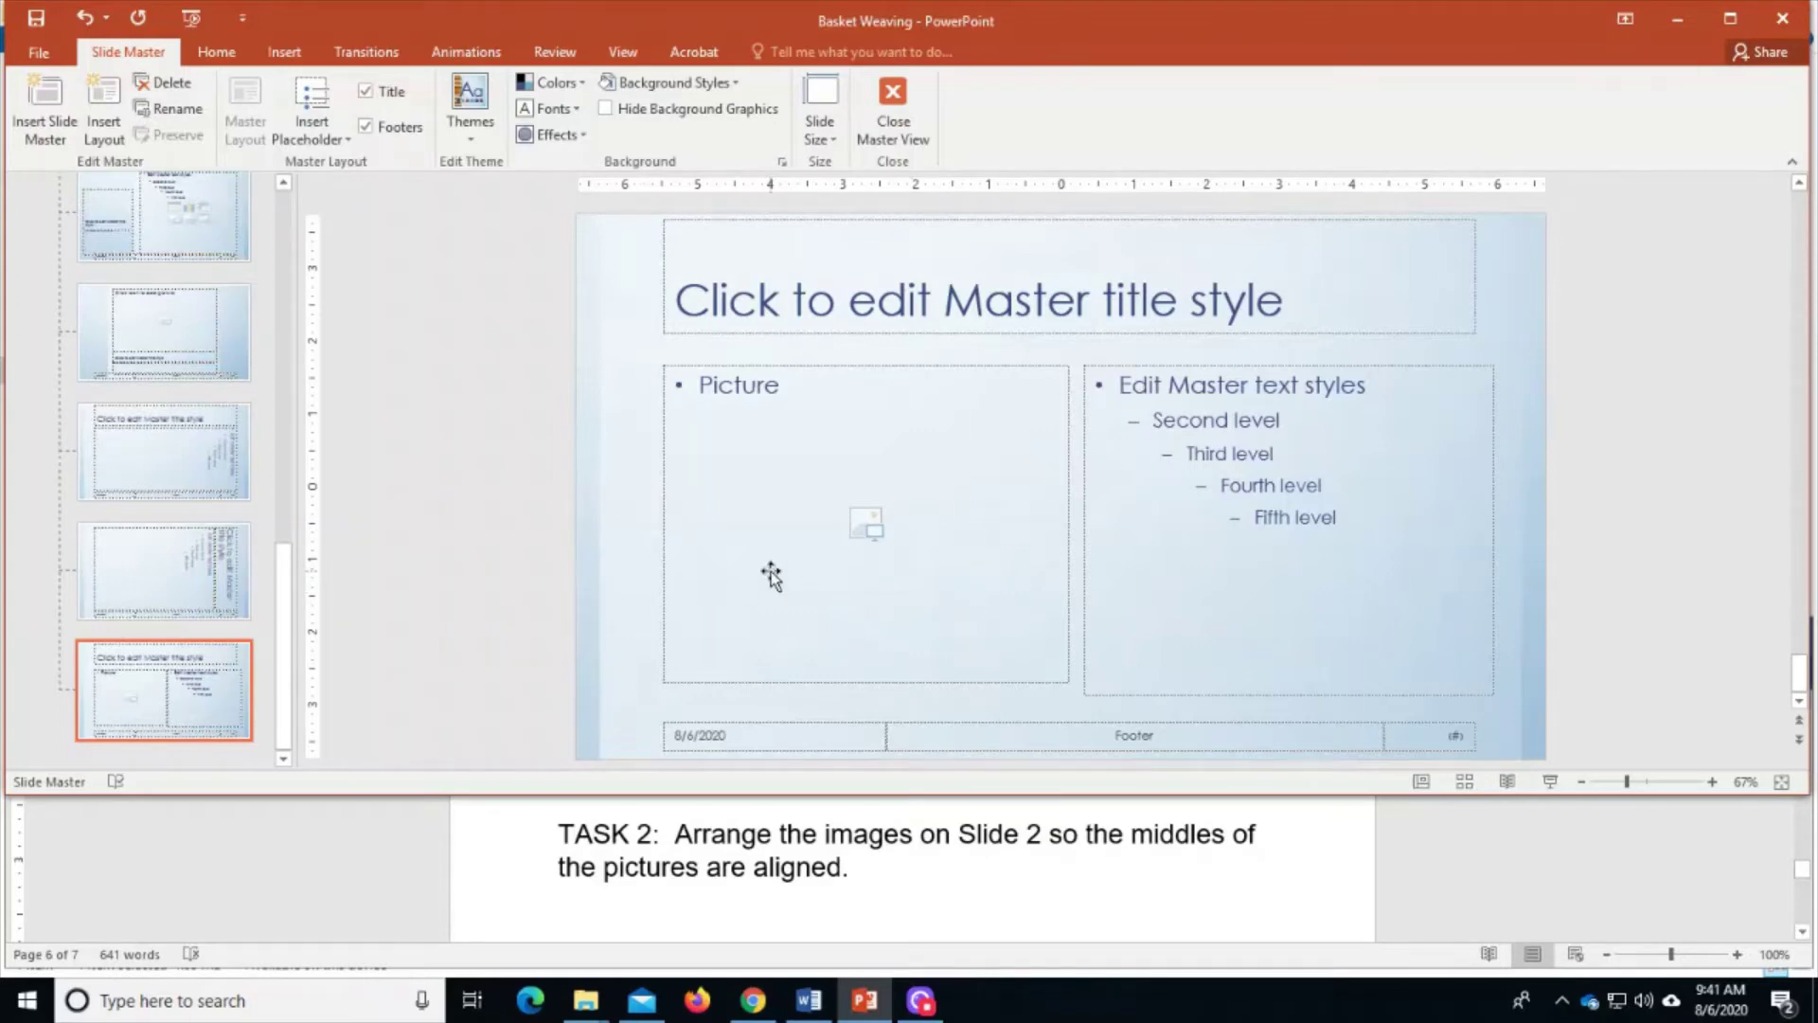
- Close Master View, go to slide 2, and select all three basket pictures
left_click(880, 136)
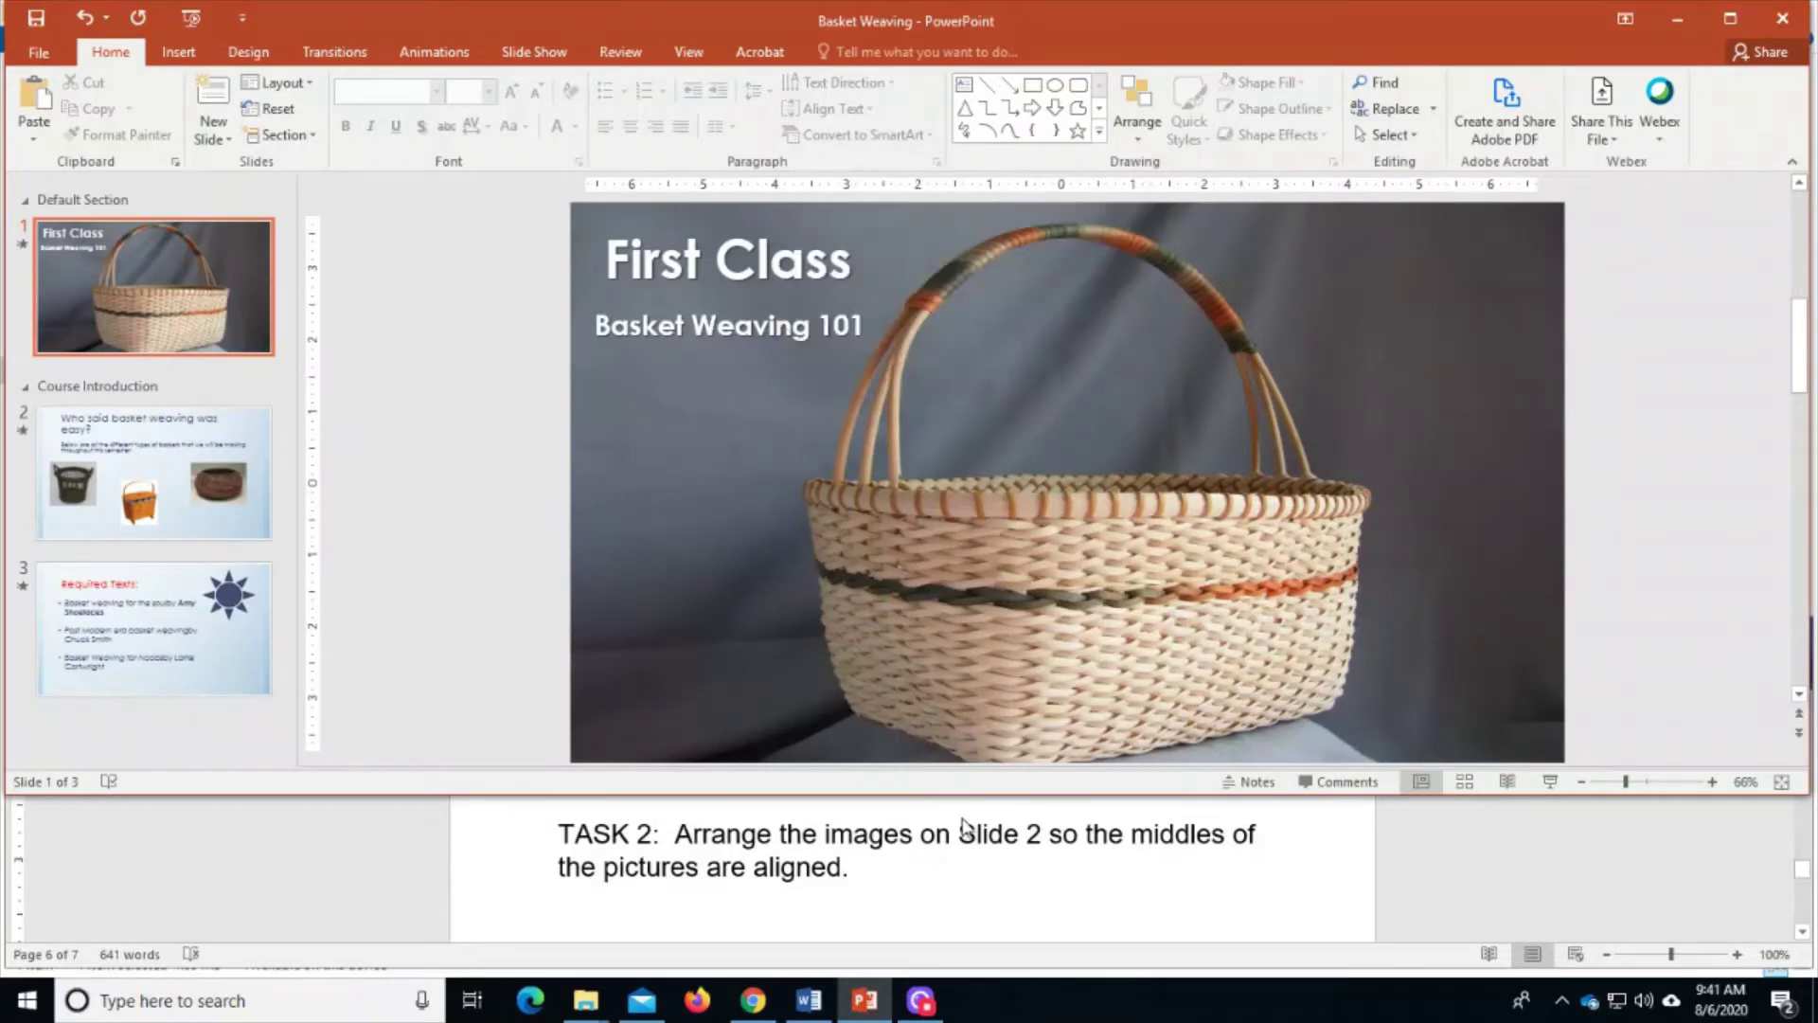
left_click(57, 445)
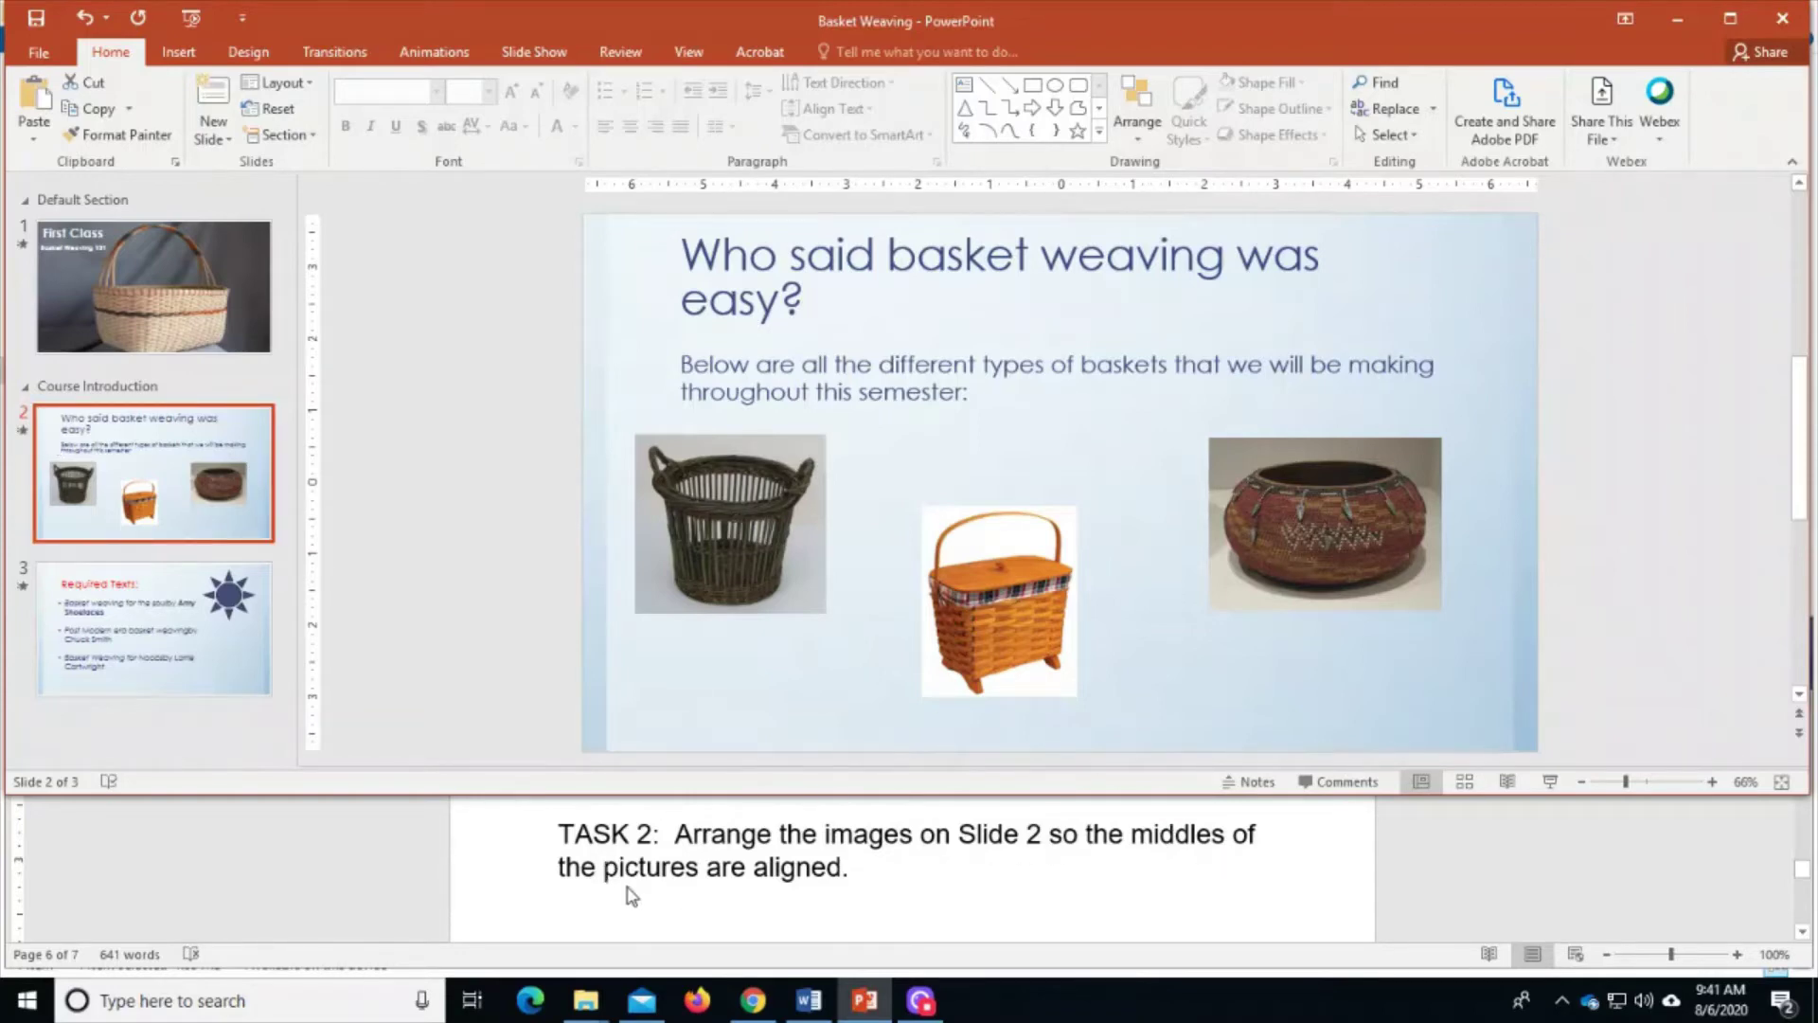
left_click(730, 540)
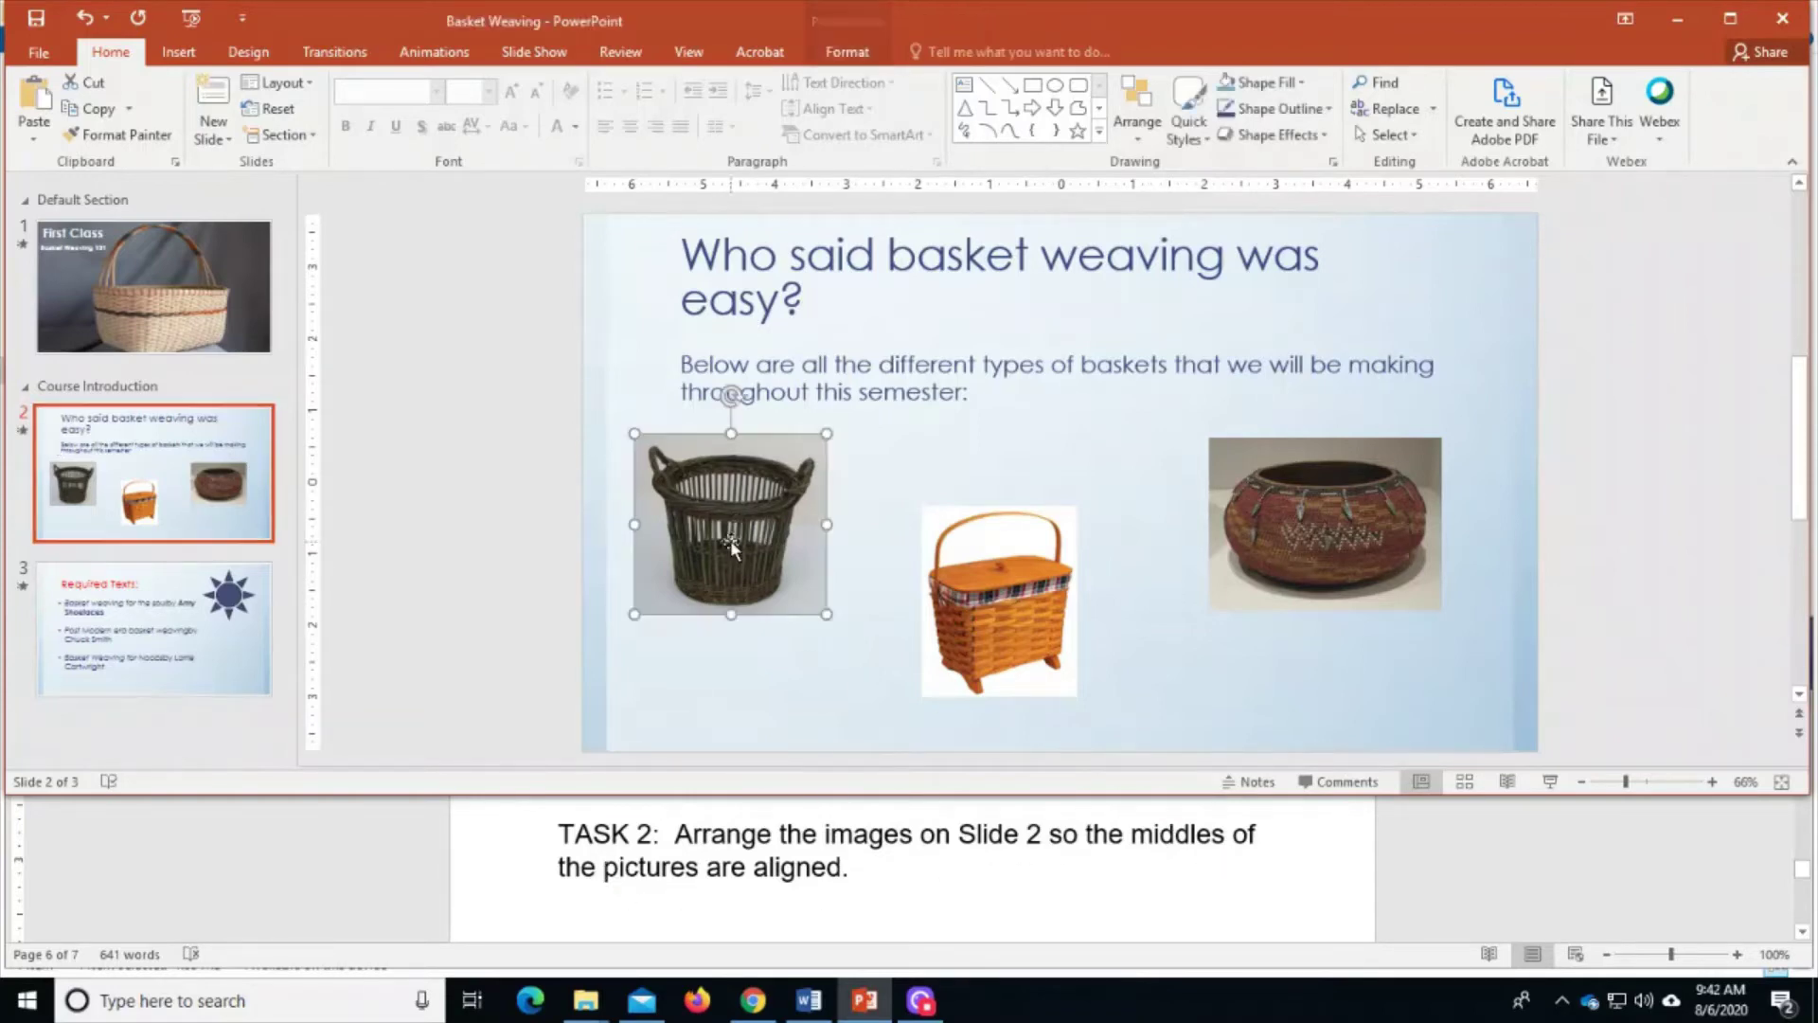
left_click(947, 562)
left_click(1405, 459)
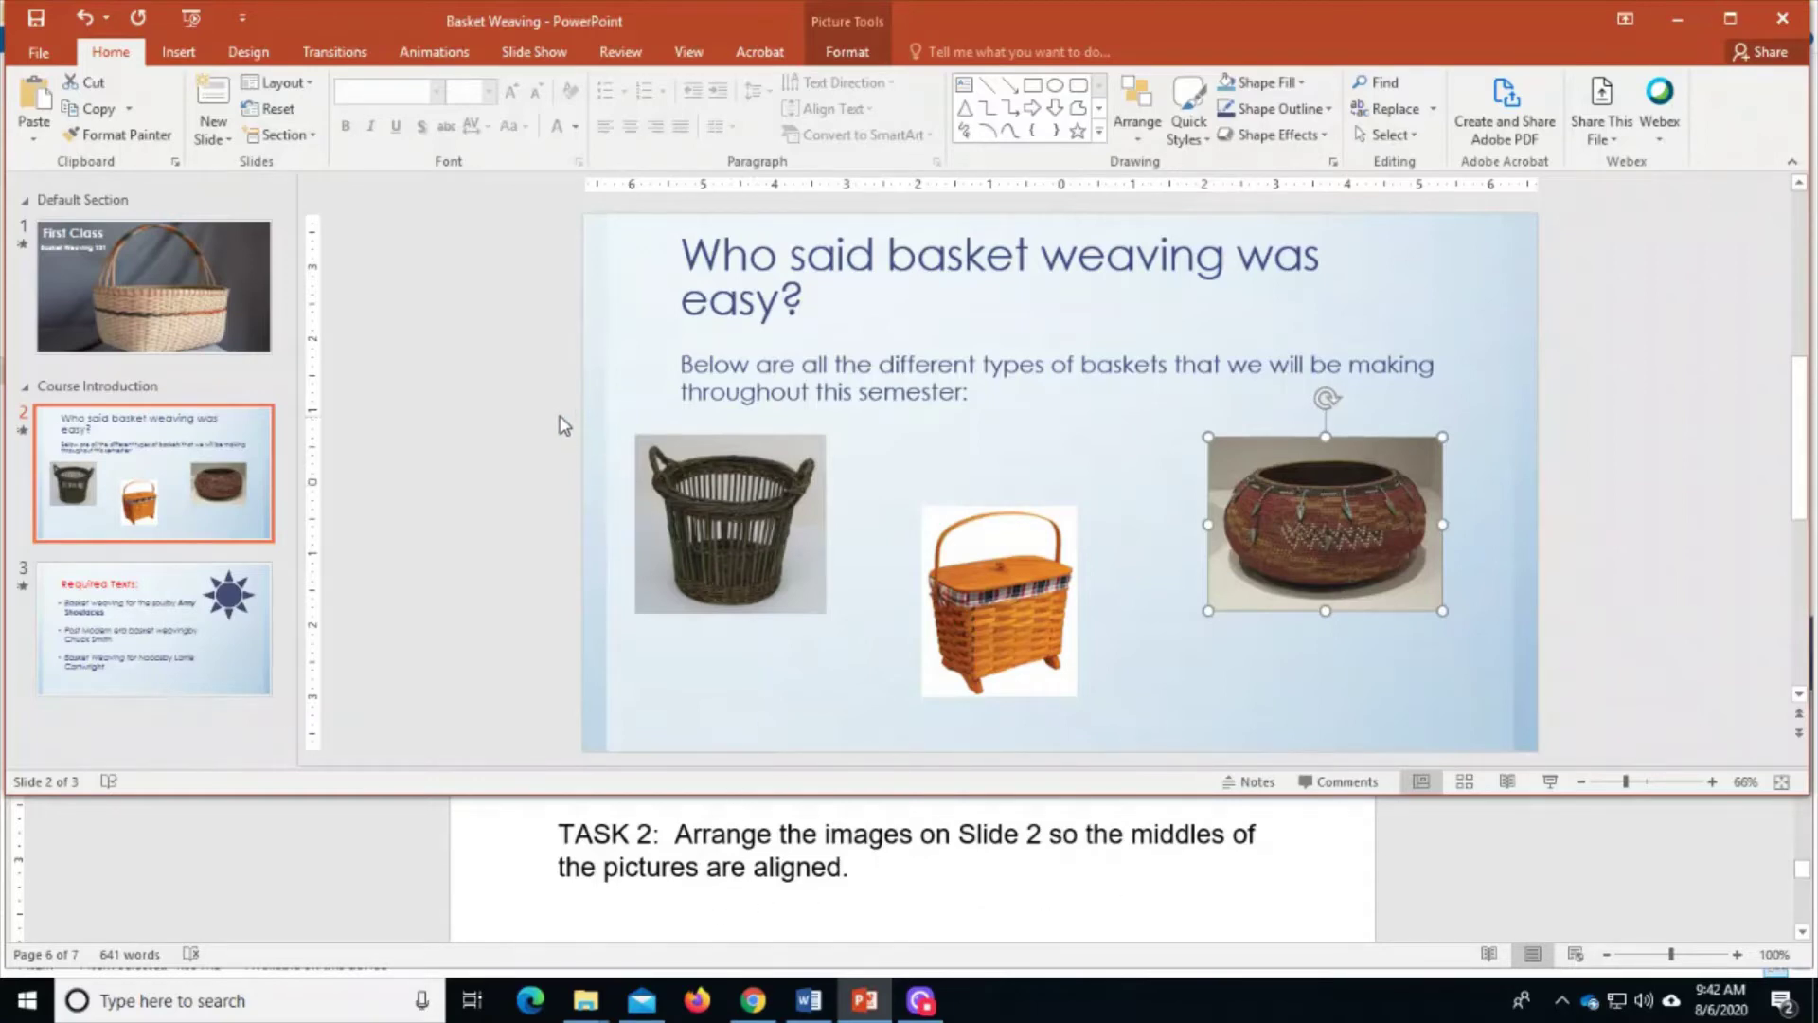
left_click(1000, 598)
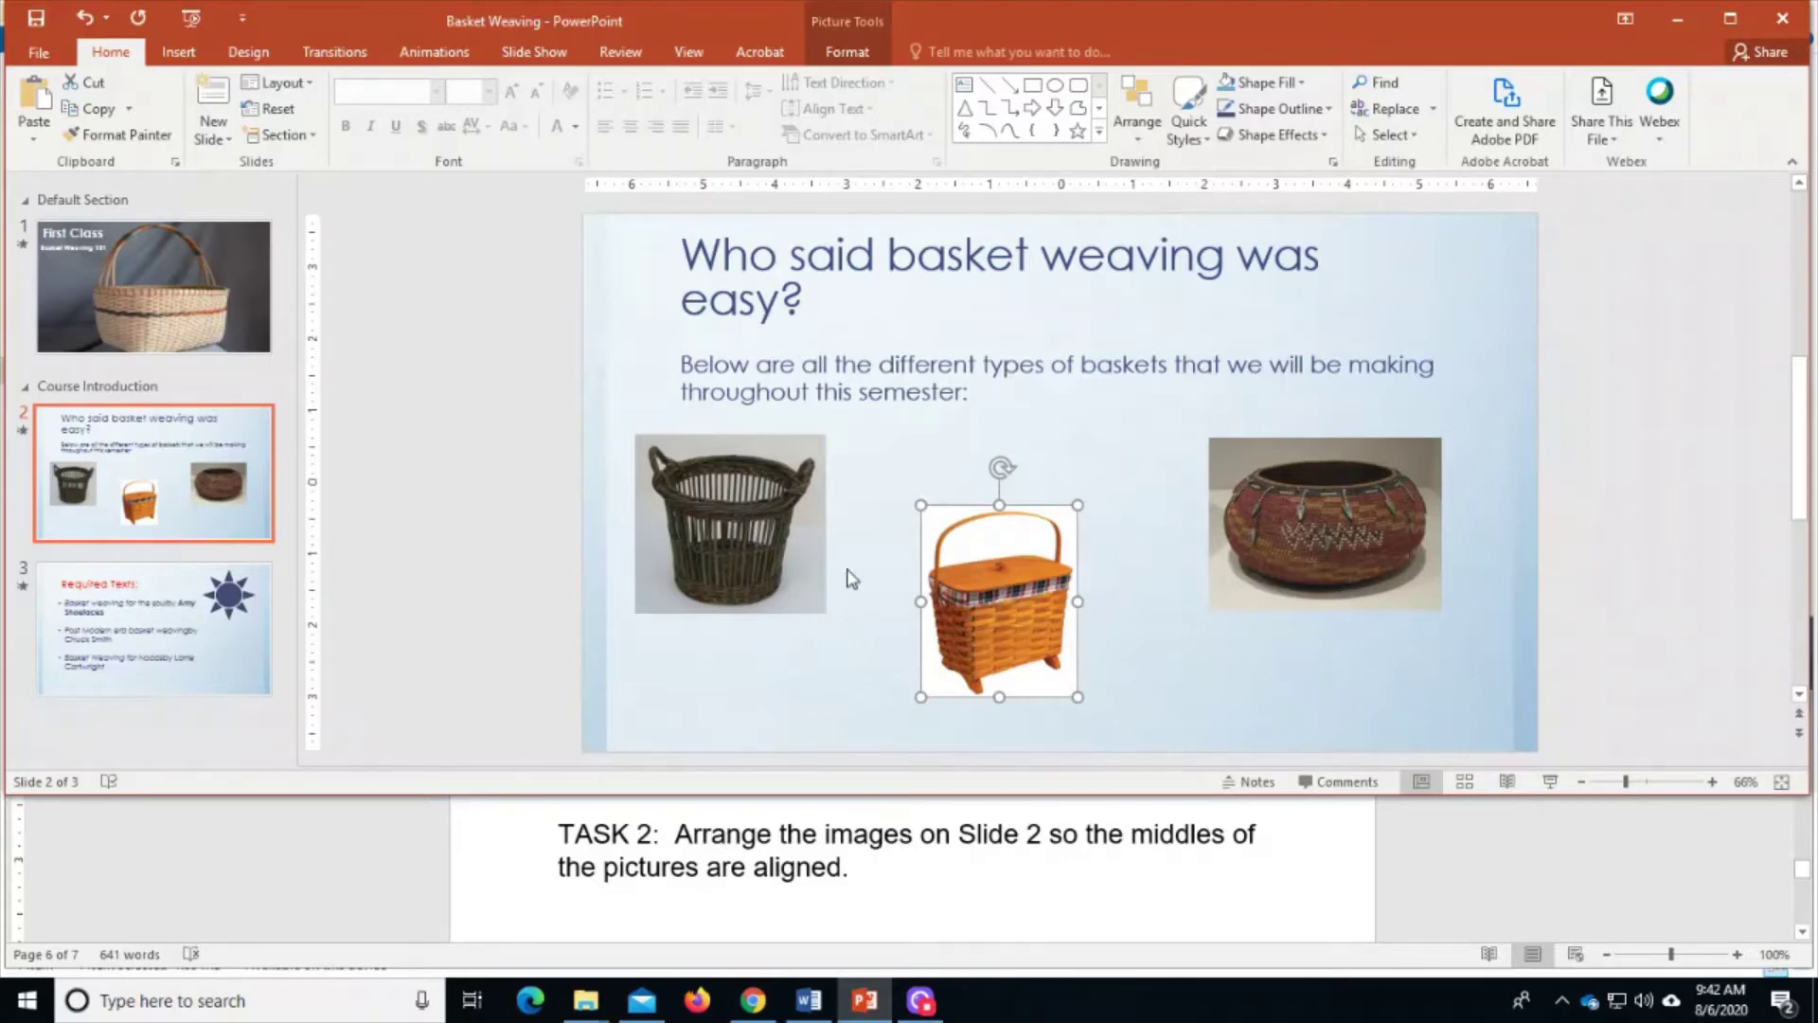
left_click(725, 519)
left_click(1245, 502)
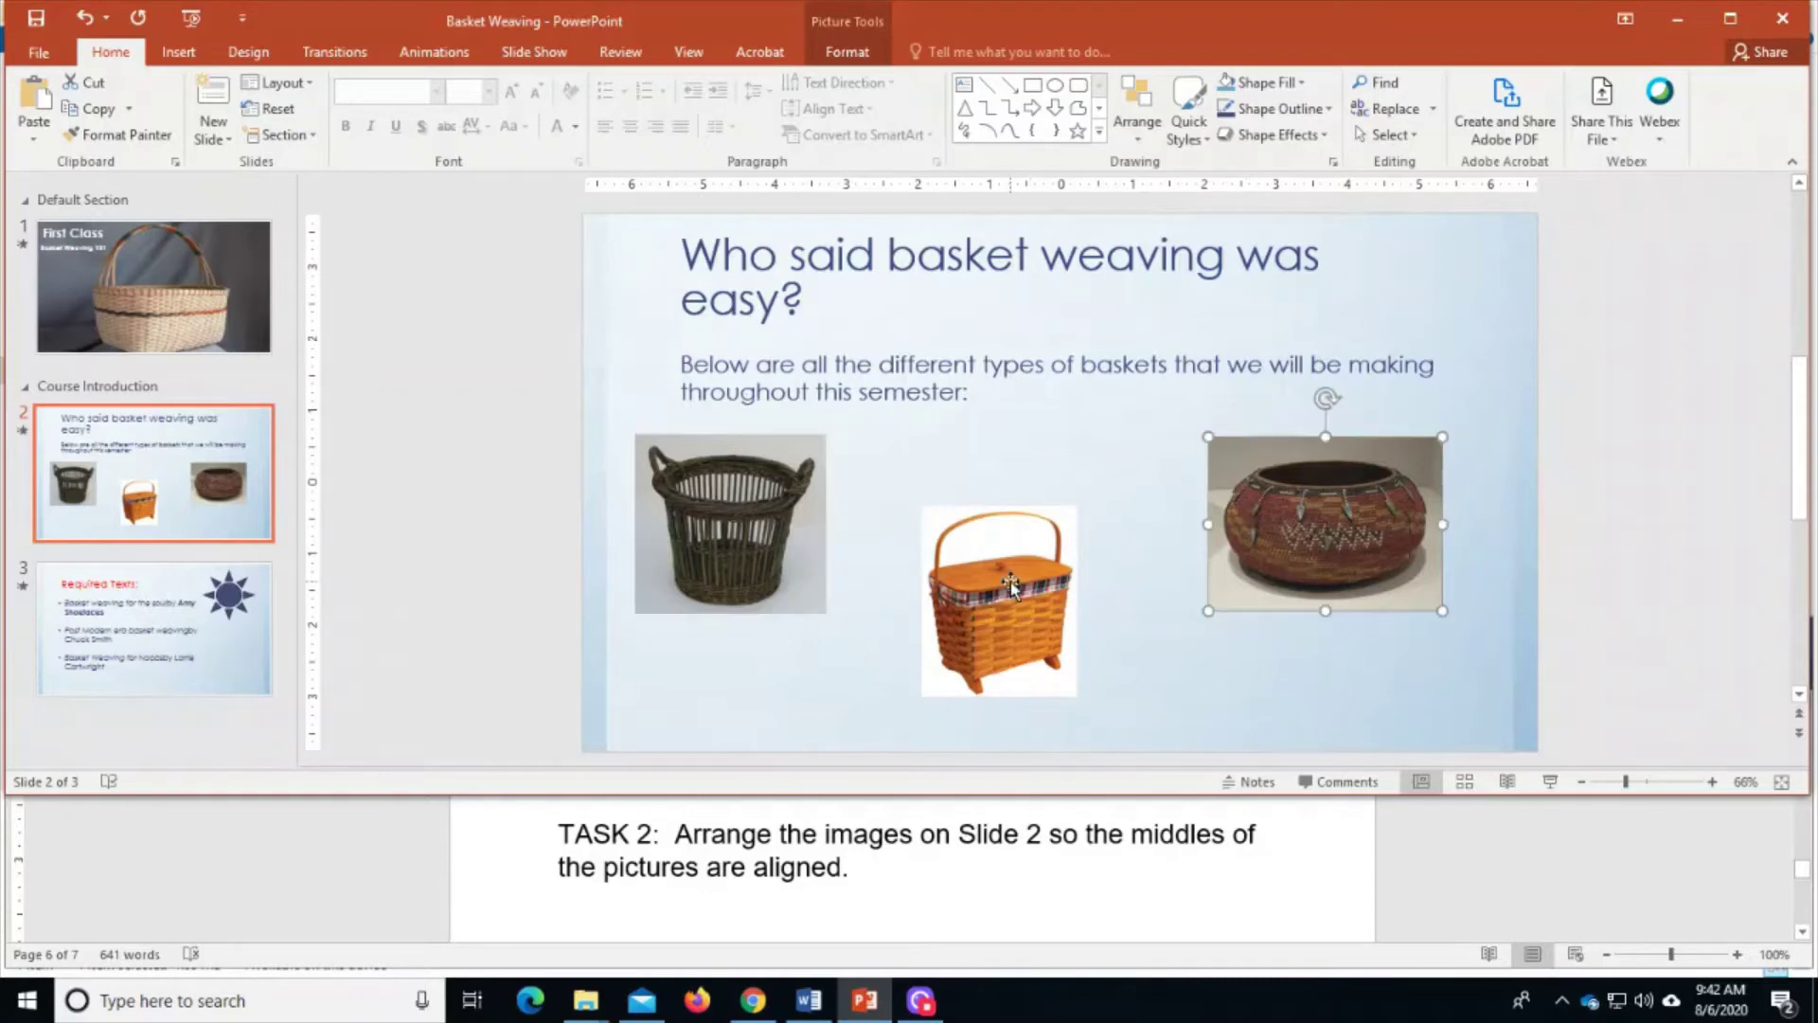
left_click(1010, 581)
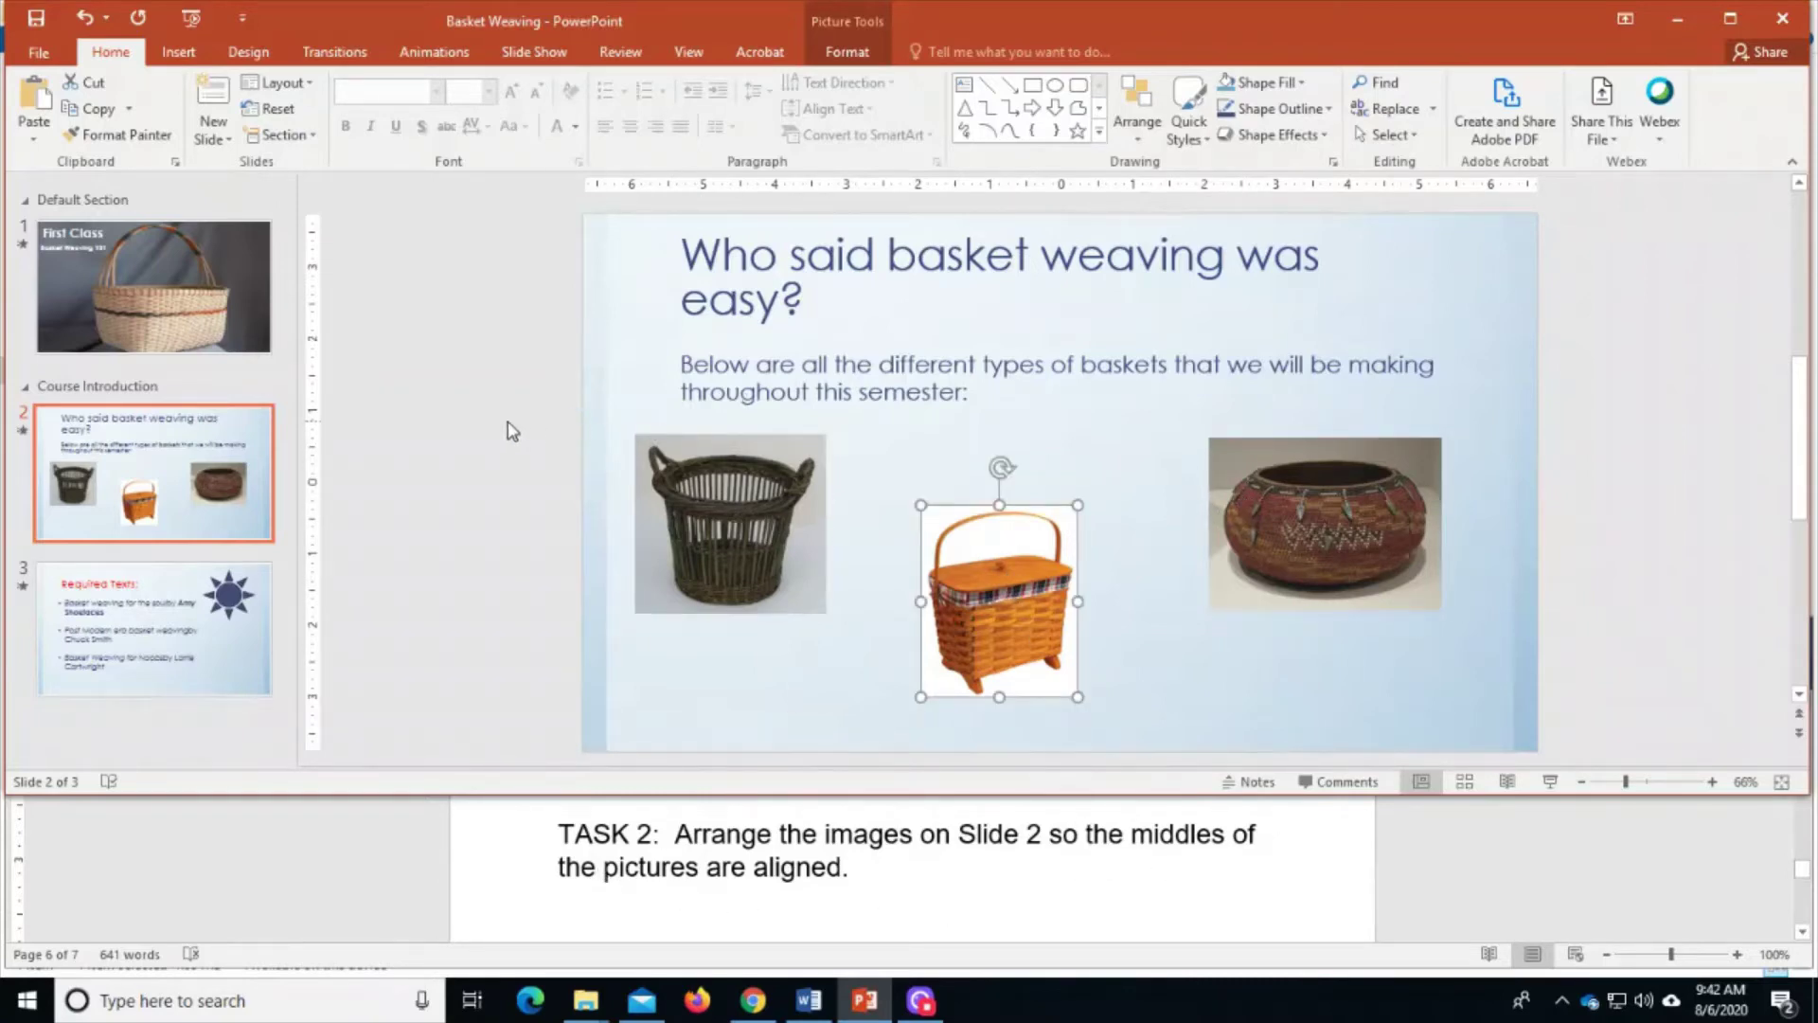
left_click_drag(506, 420, 1650, 730)
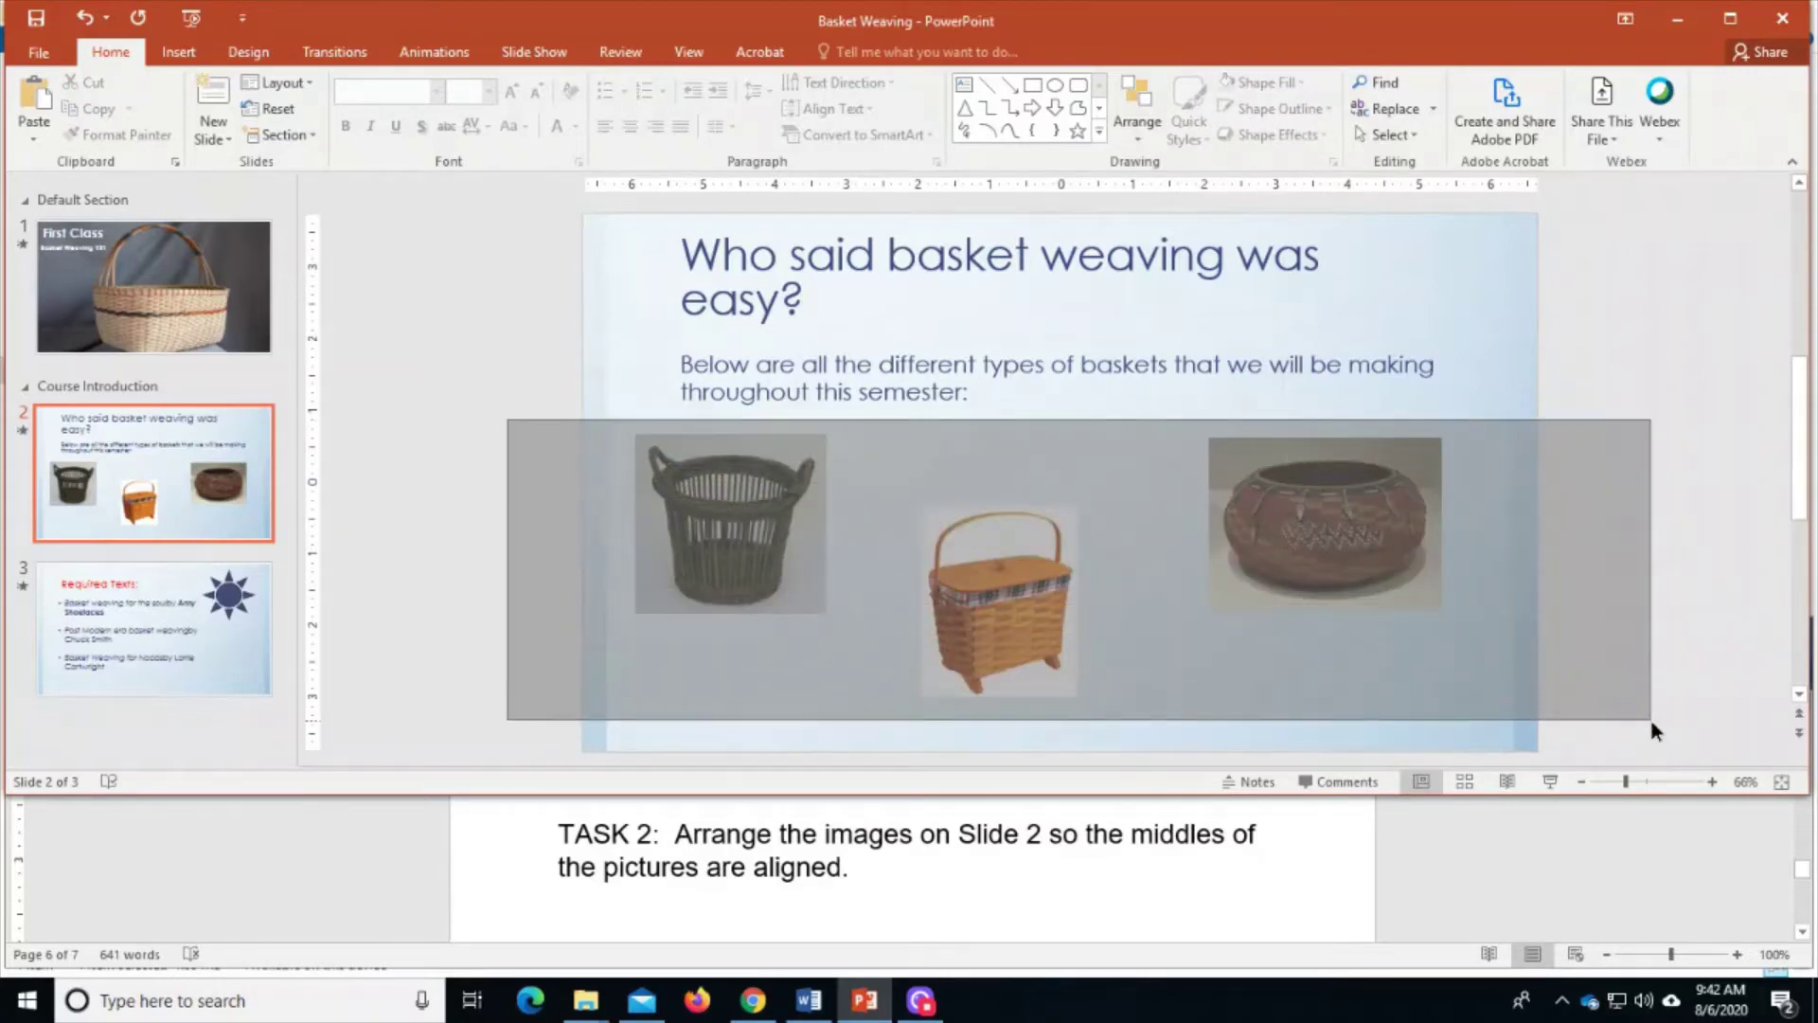
left_click_drag(1653, 722, 1652, 722)
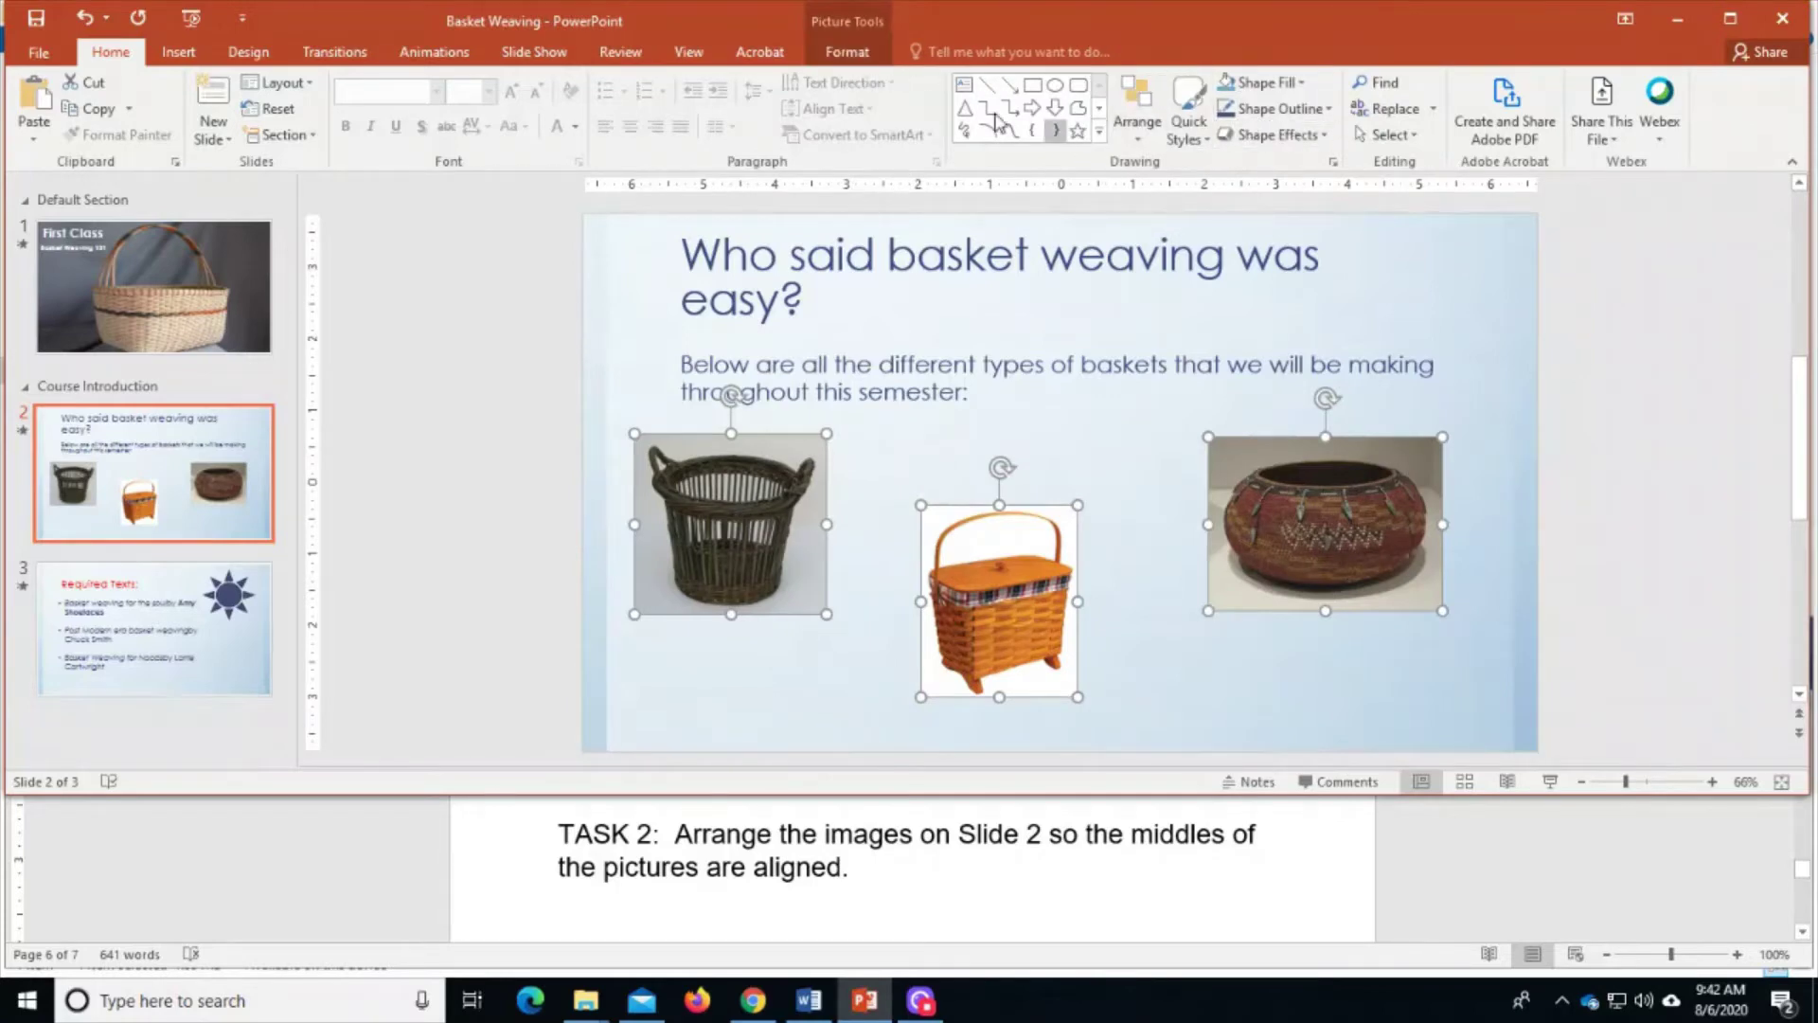
- Align the three pictures' middles, try aligning to the slide, then undo that
left_click(851, 55)
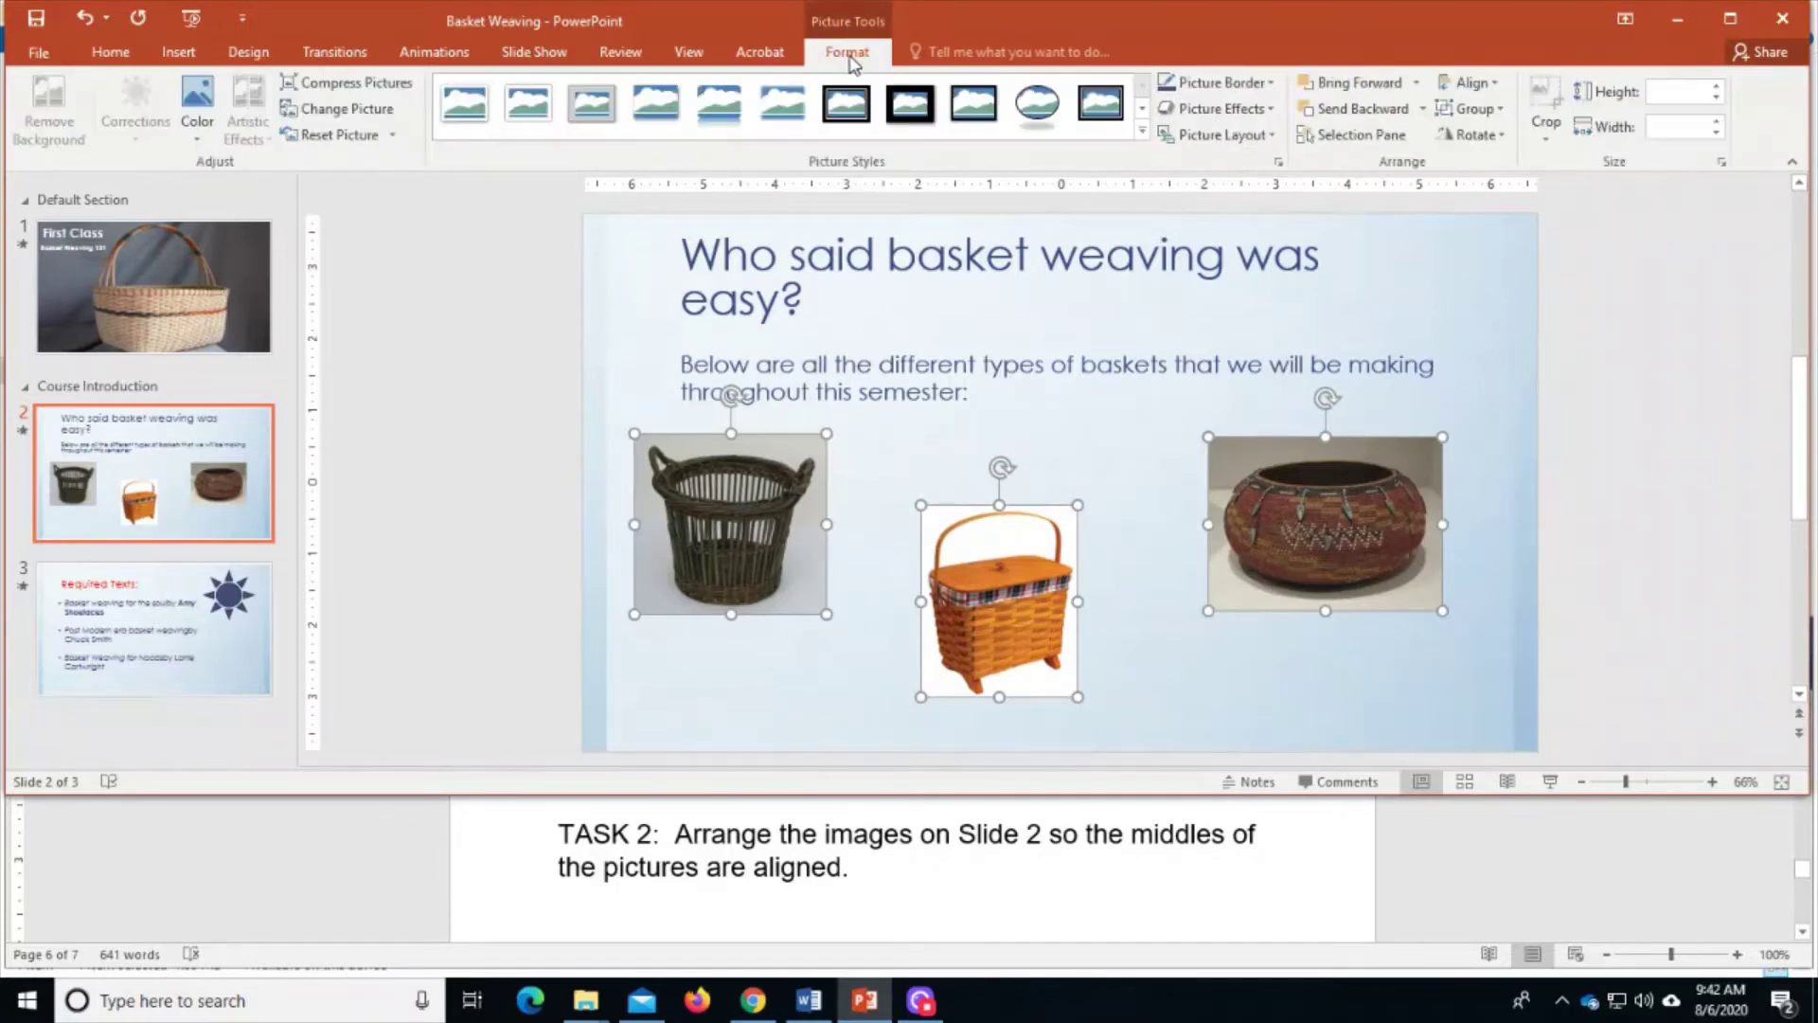
left_click(1496, 85)
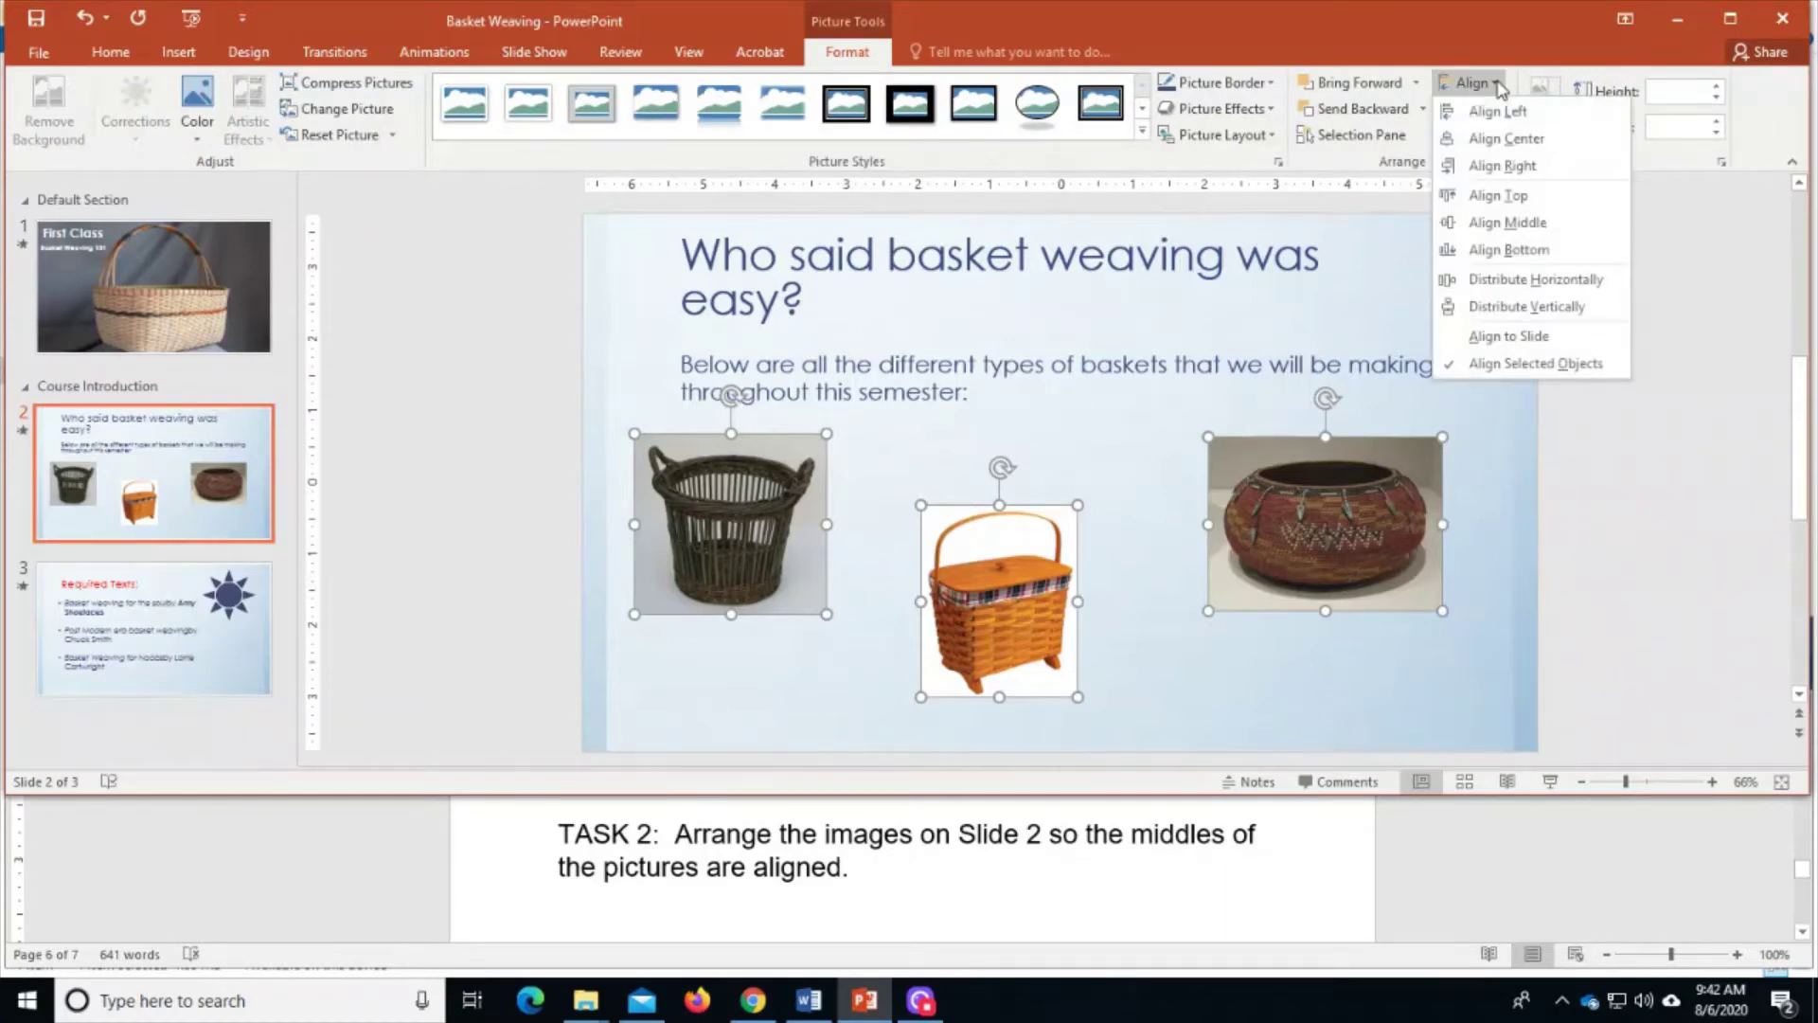
left_click(1500, 224)
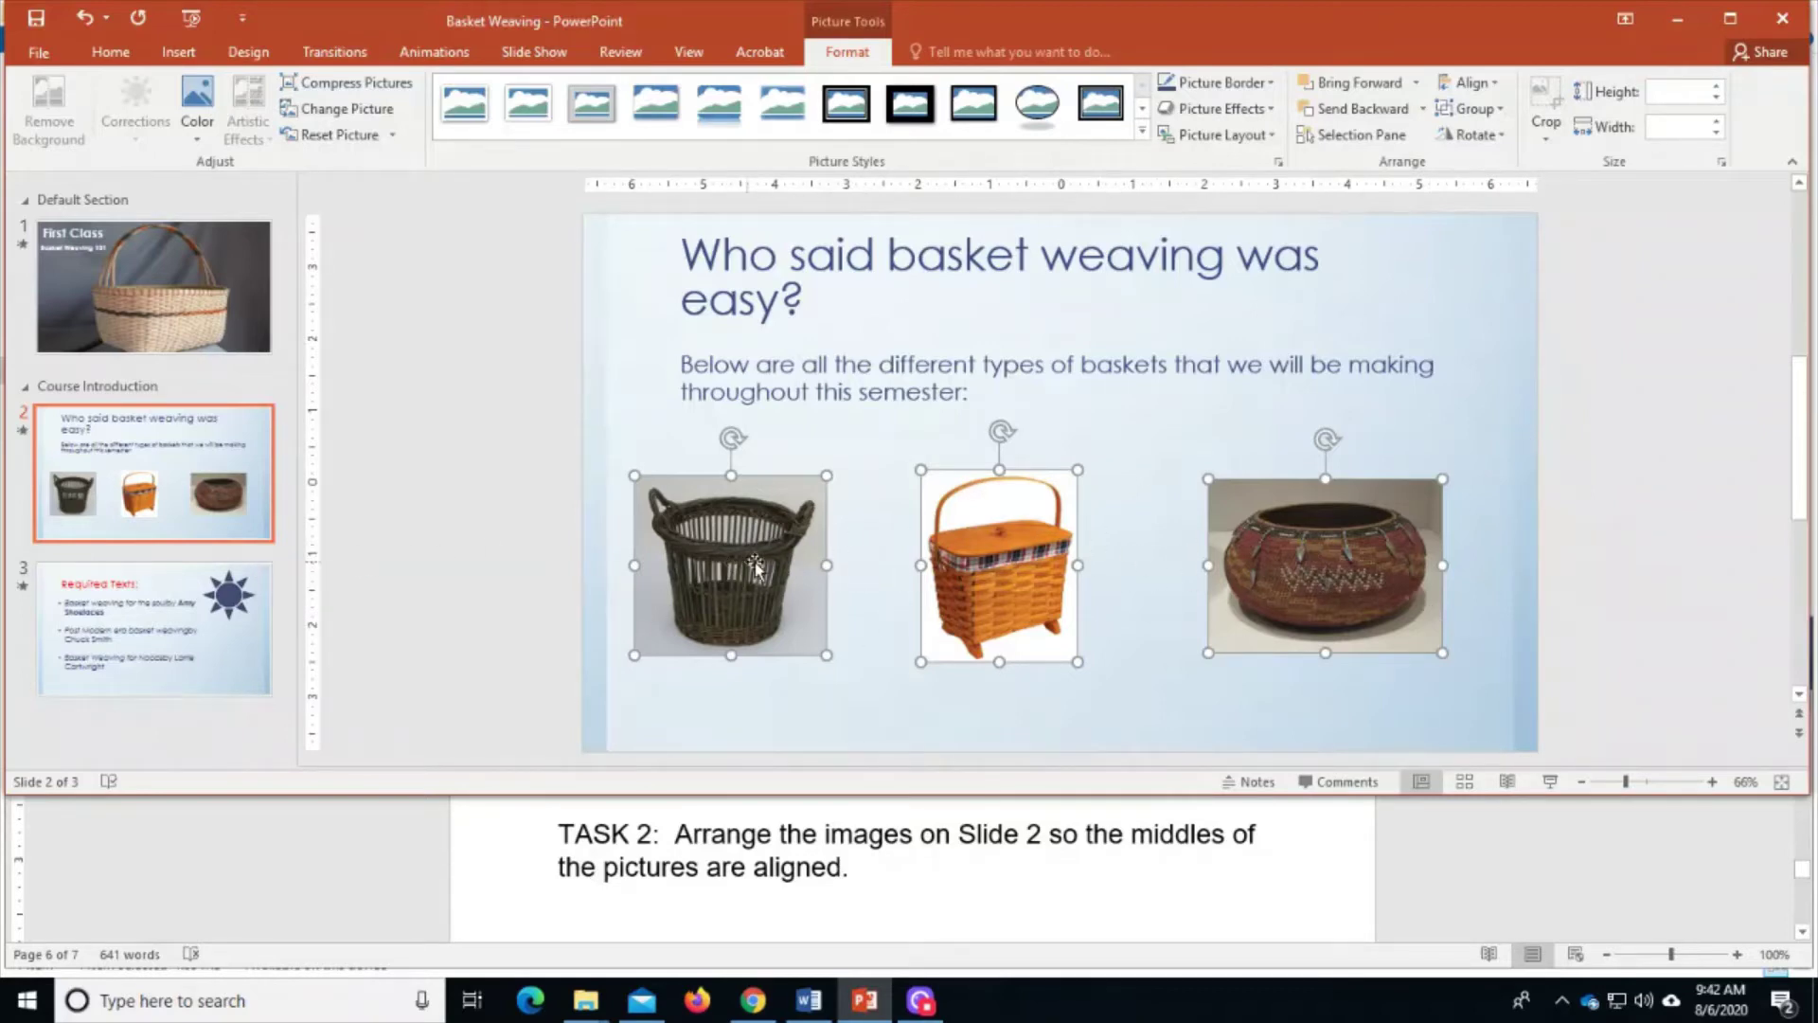
left_click(1473, 86)
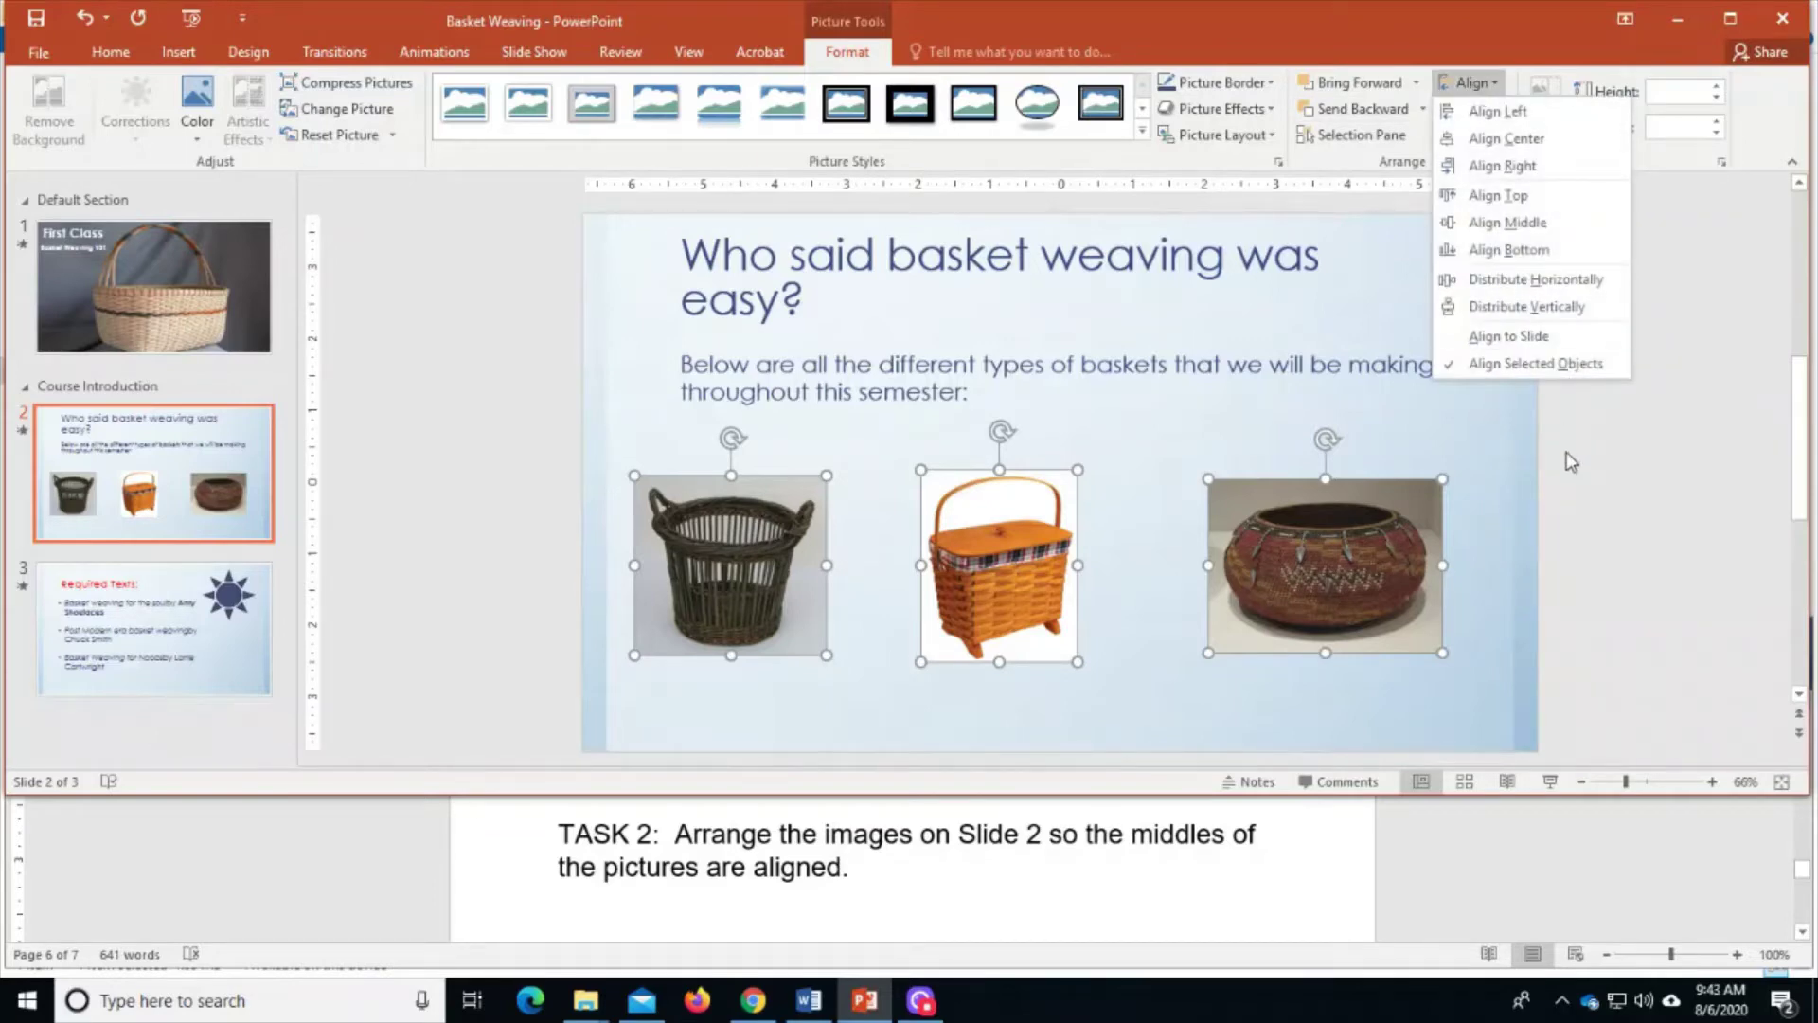
left_click(1487, 339)
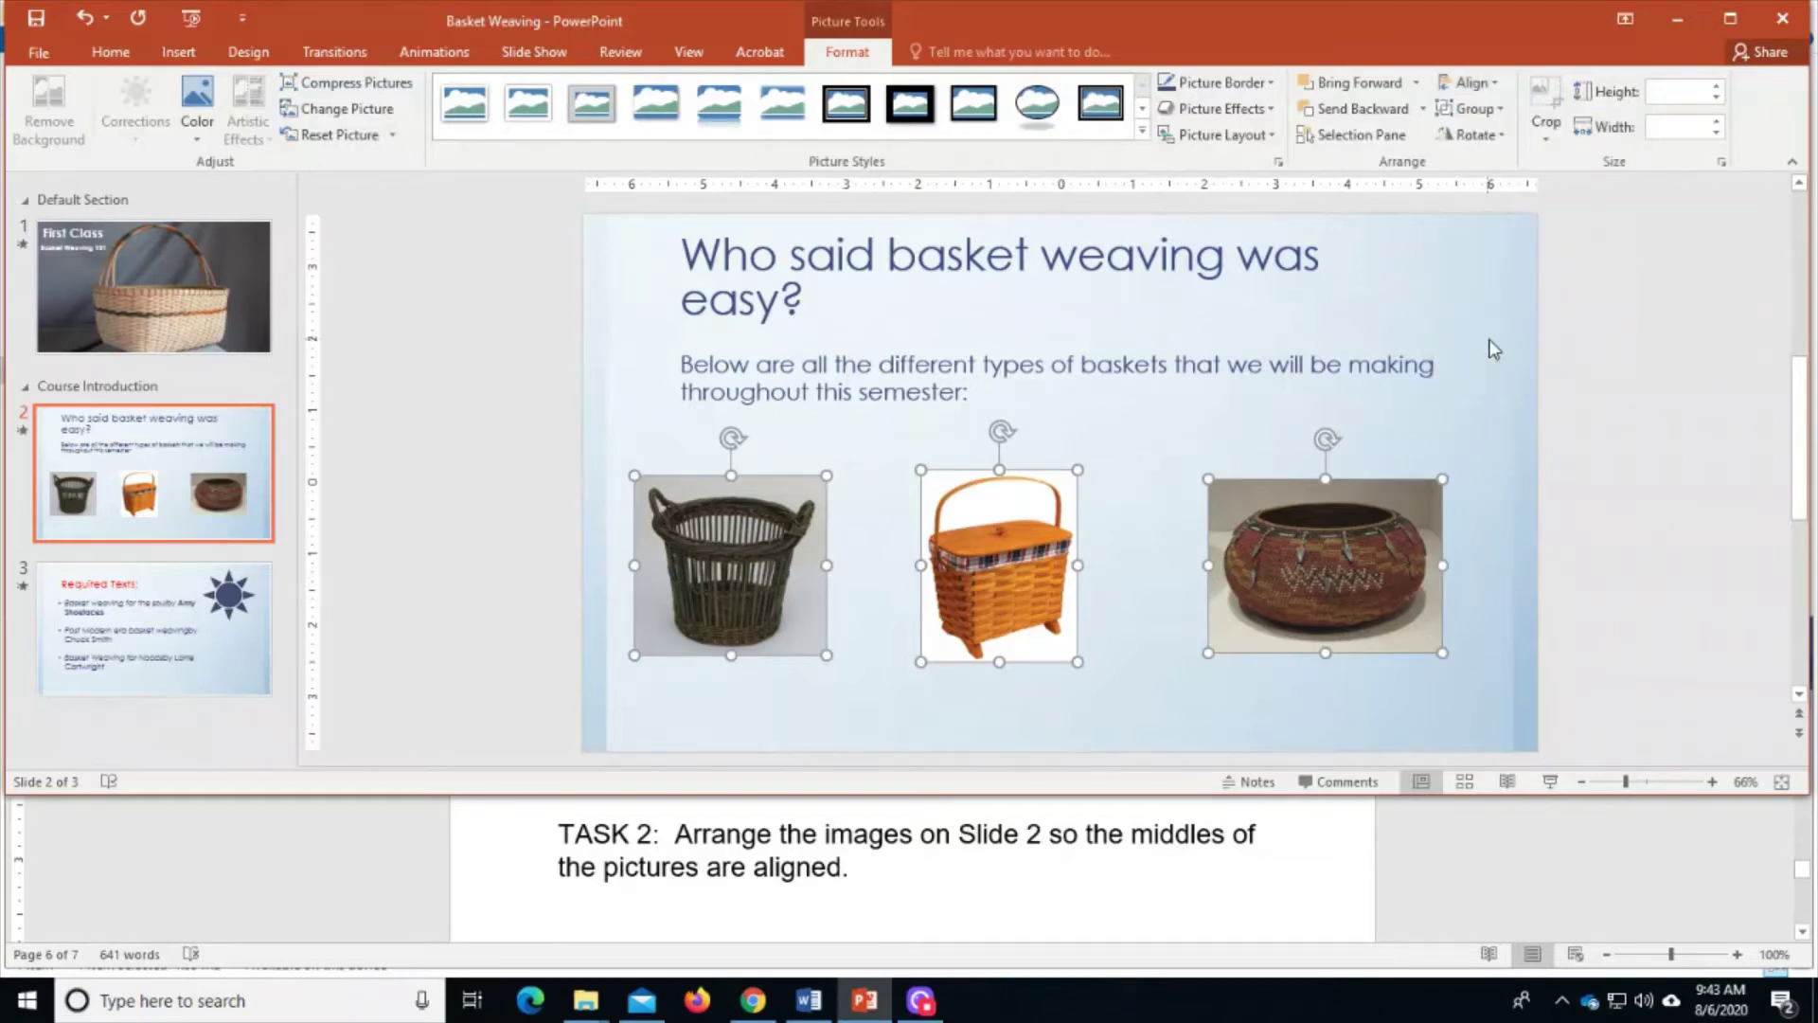
left_click(1494, 85)
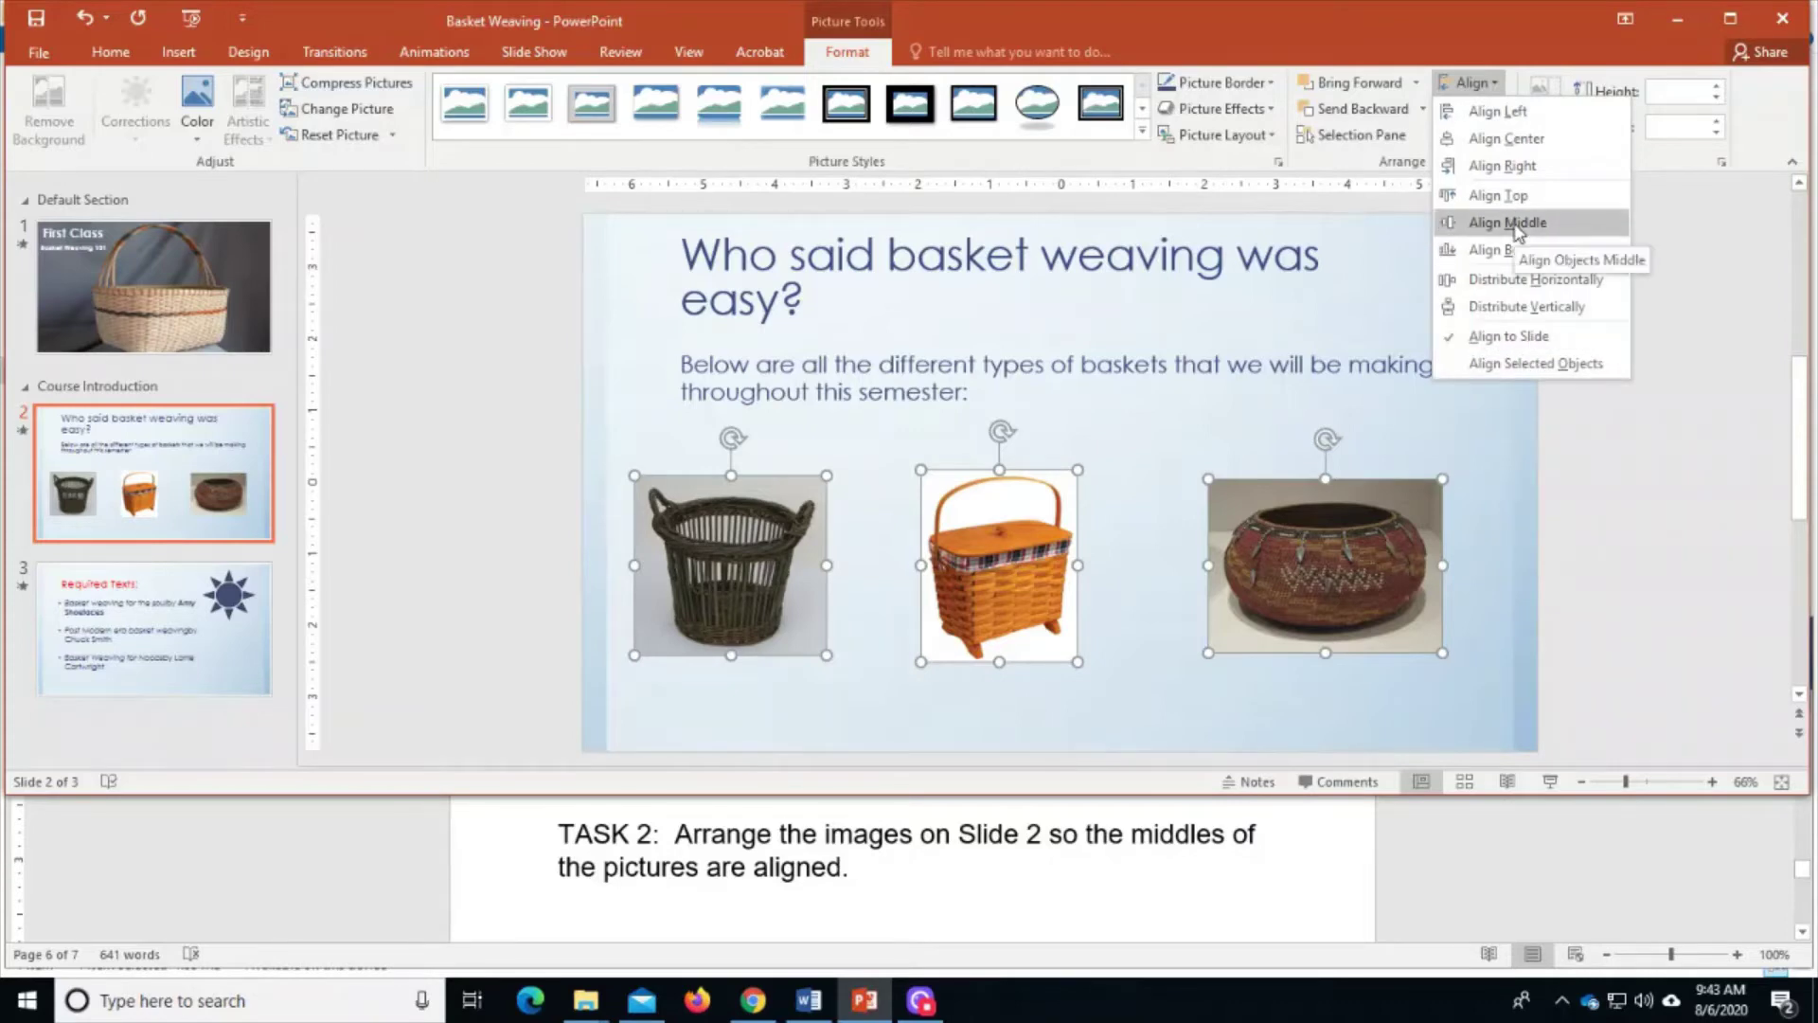
left_click(1507, 223)
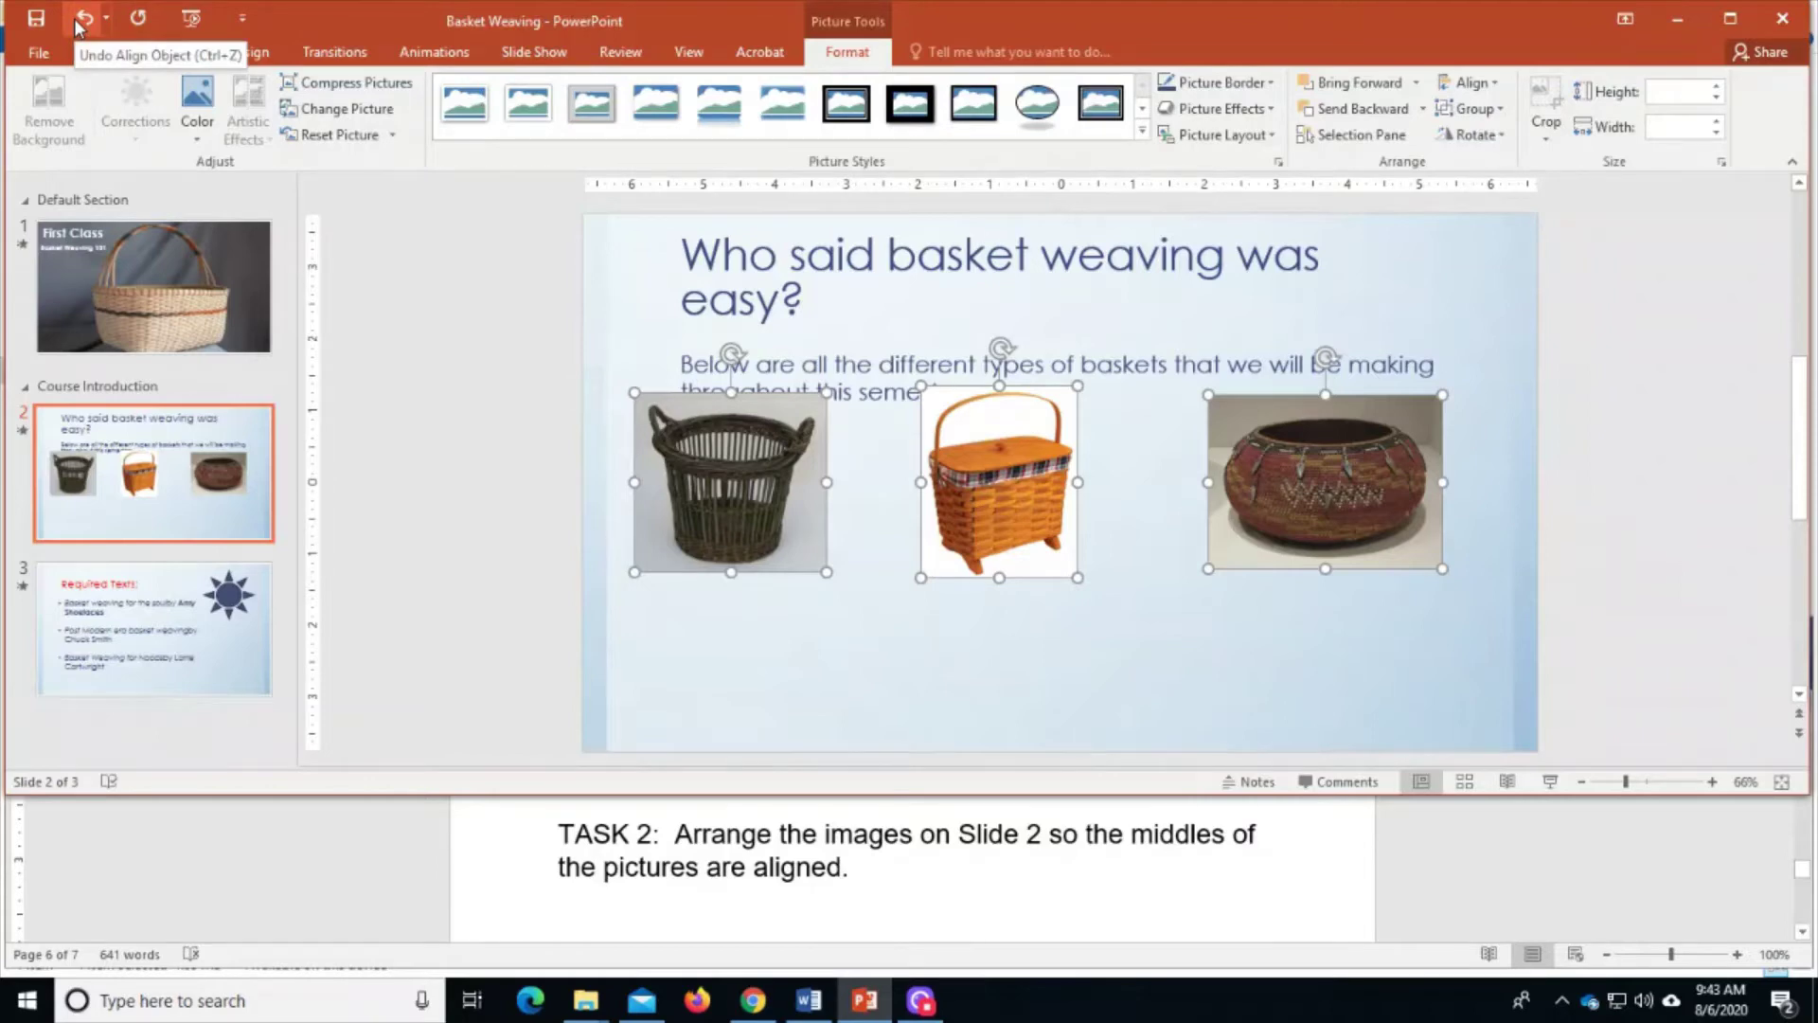
left_click(80, 19)
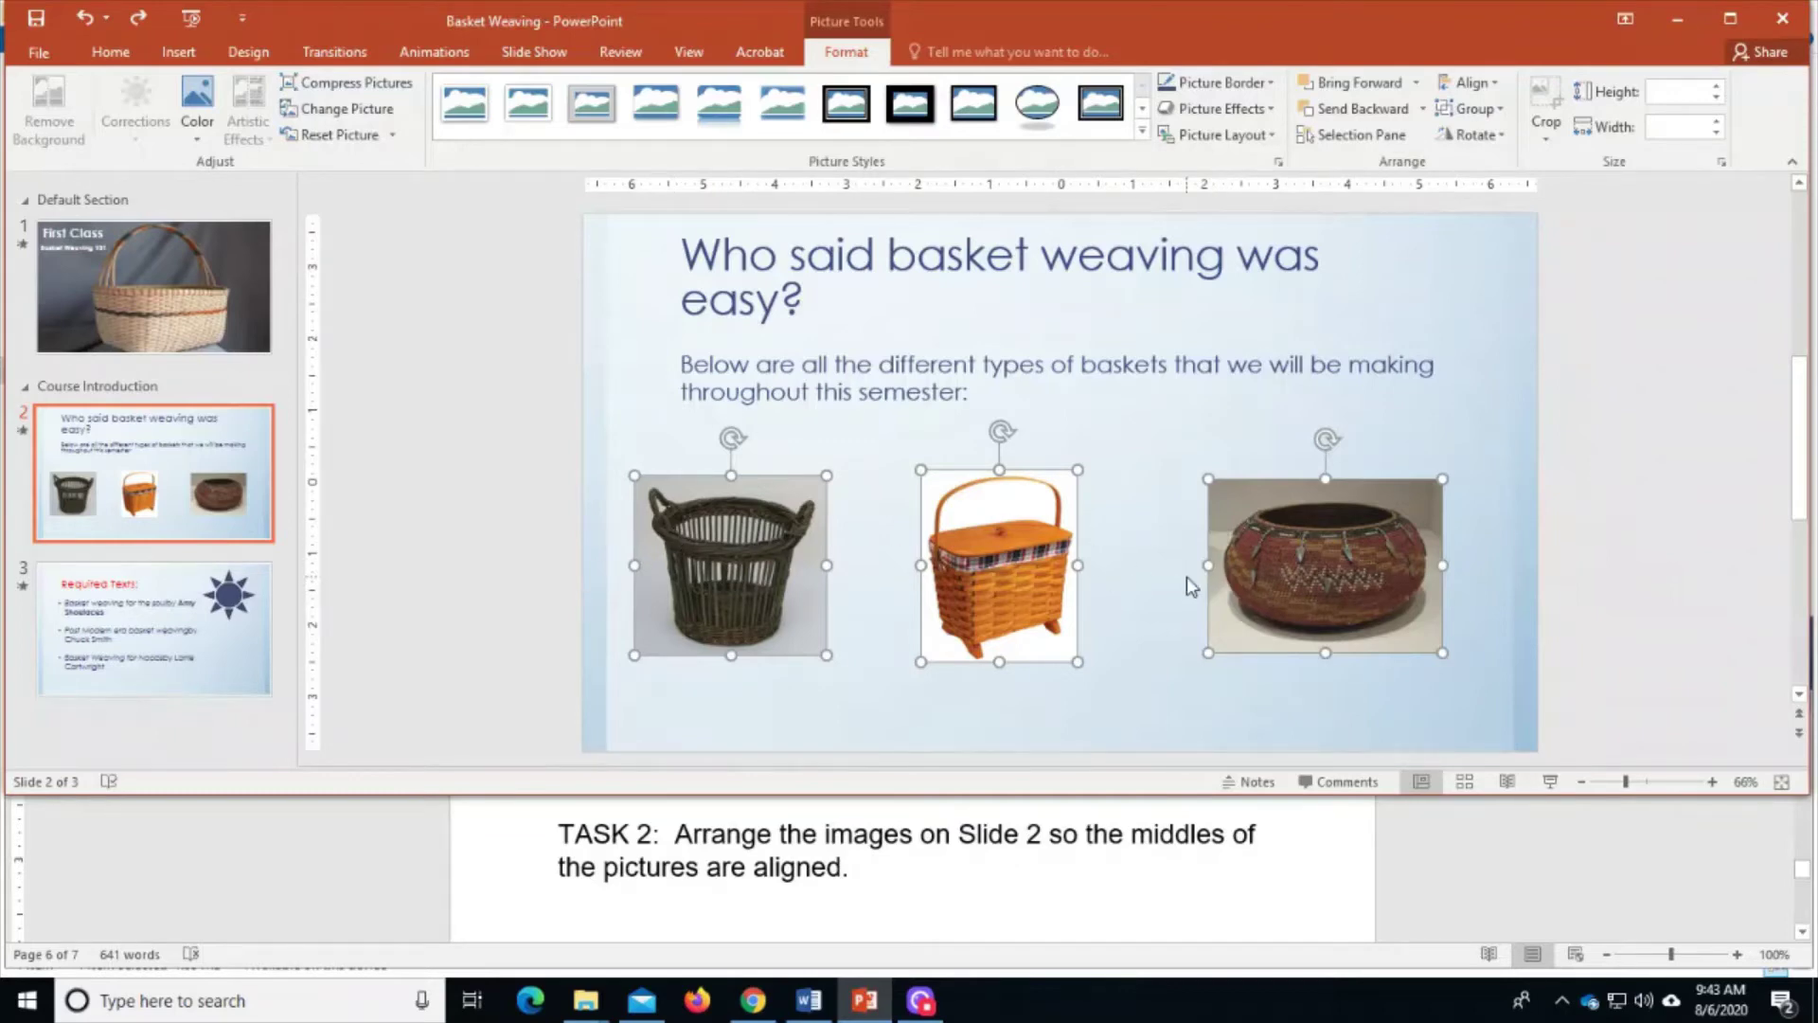
left_click(1326, 700)
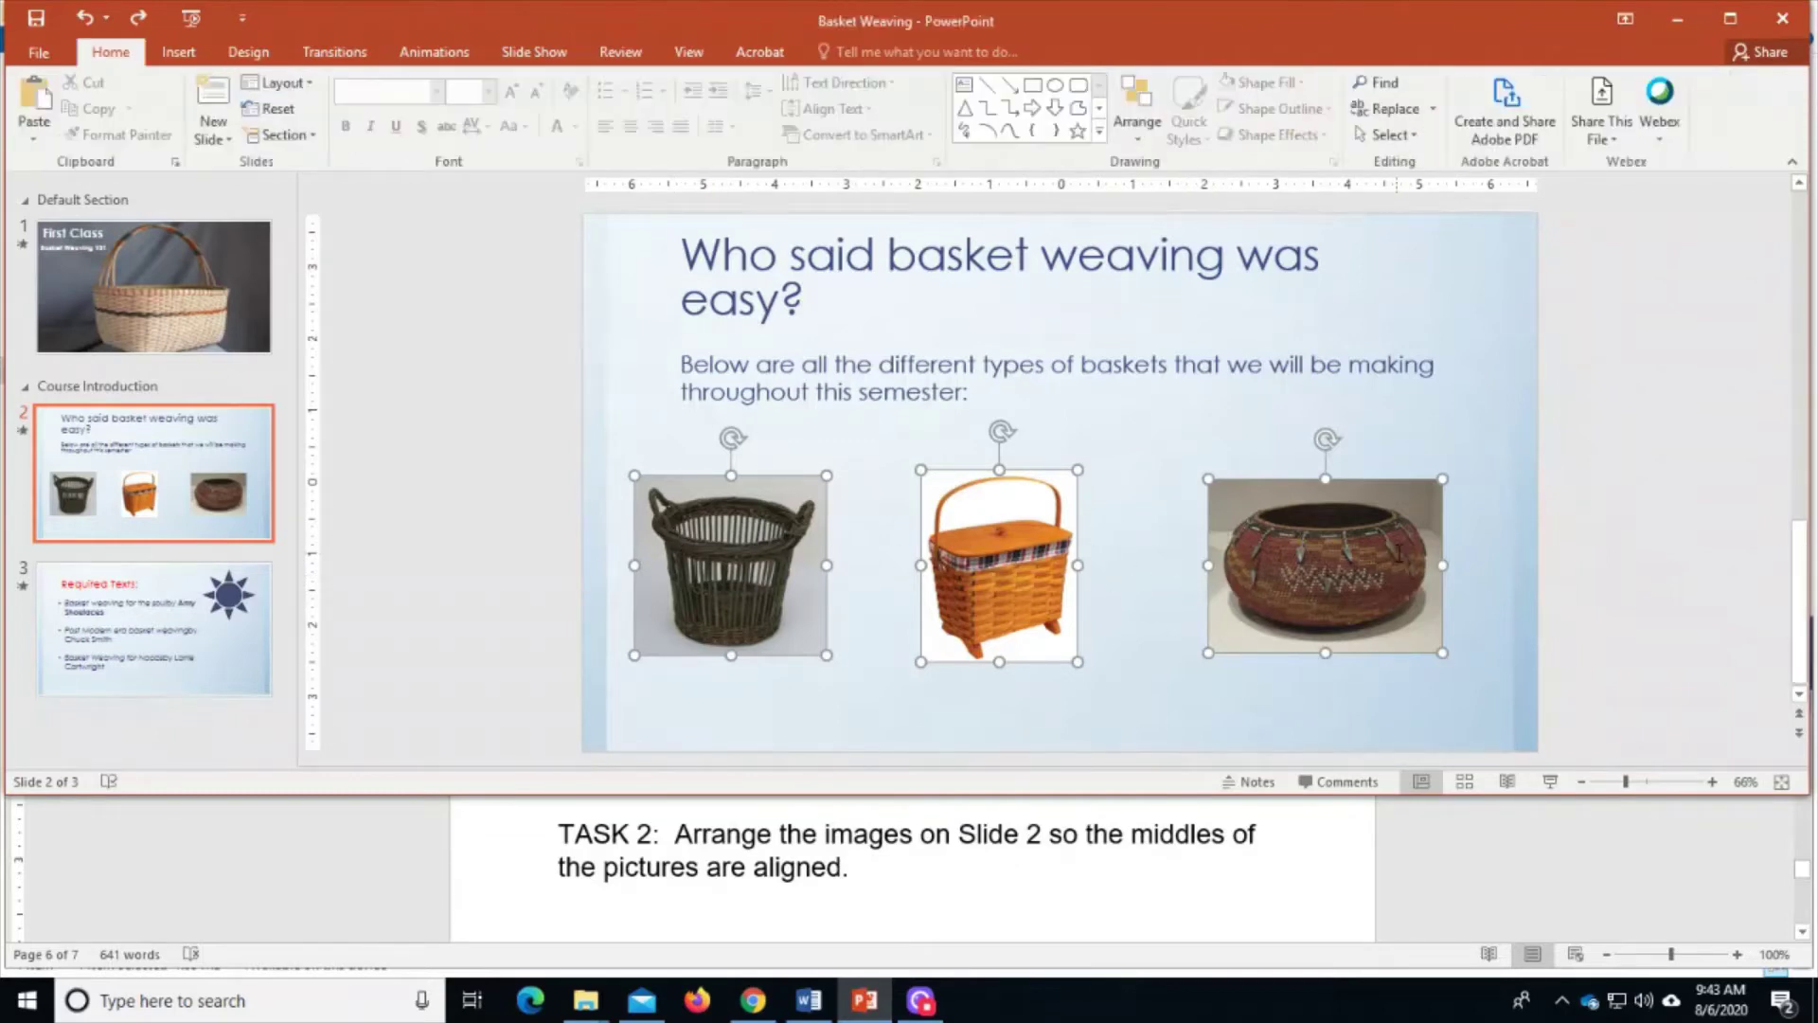
scroll(1332, 464, "down", 1)
scroll(1333, 464, "up", 1)
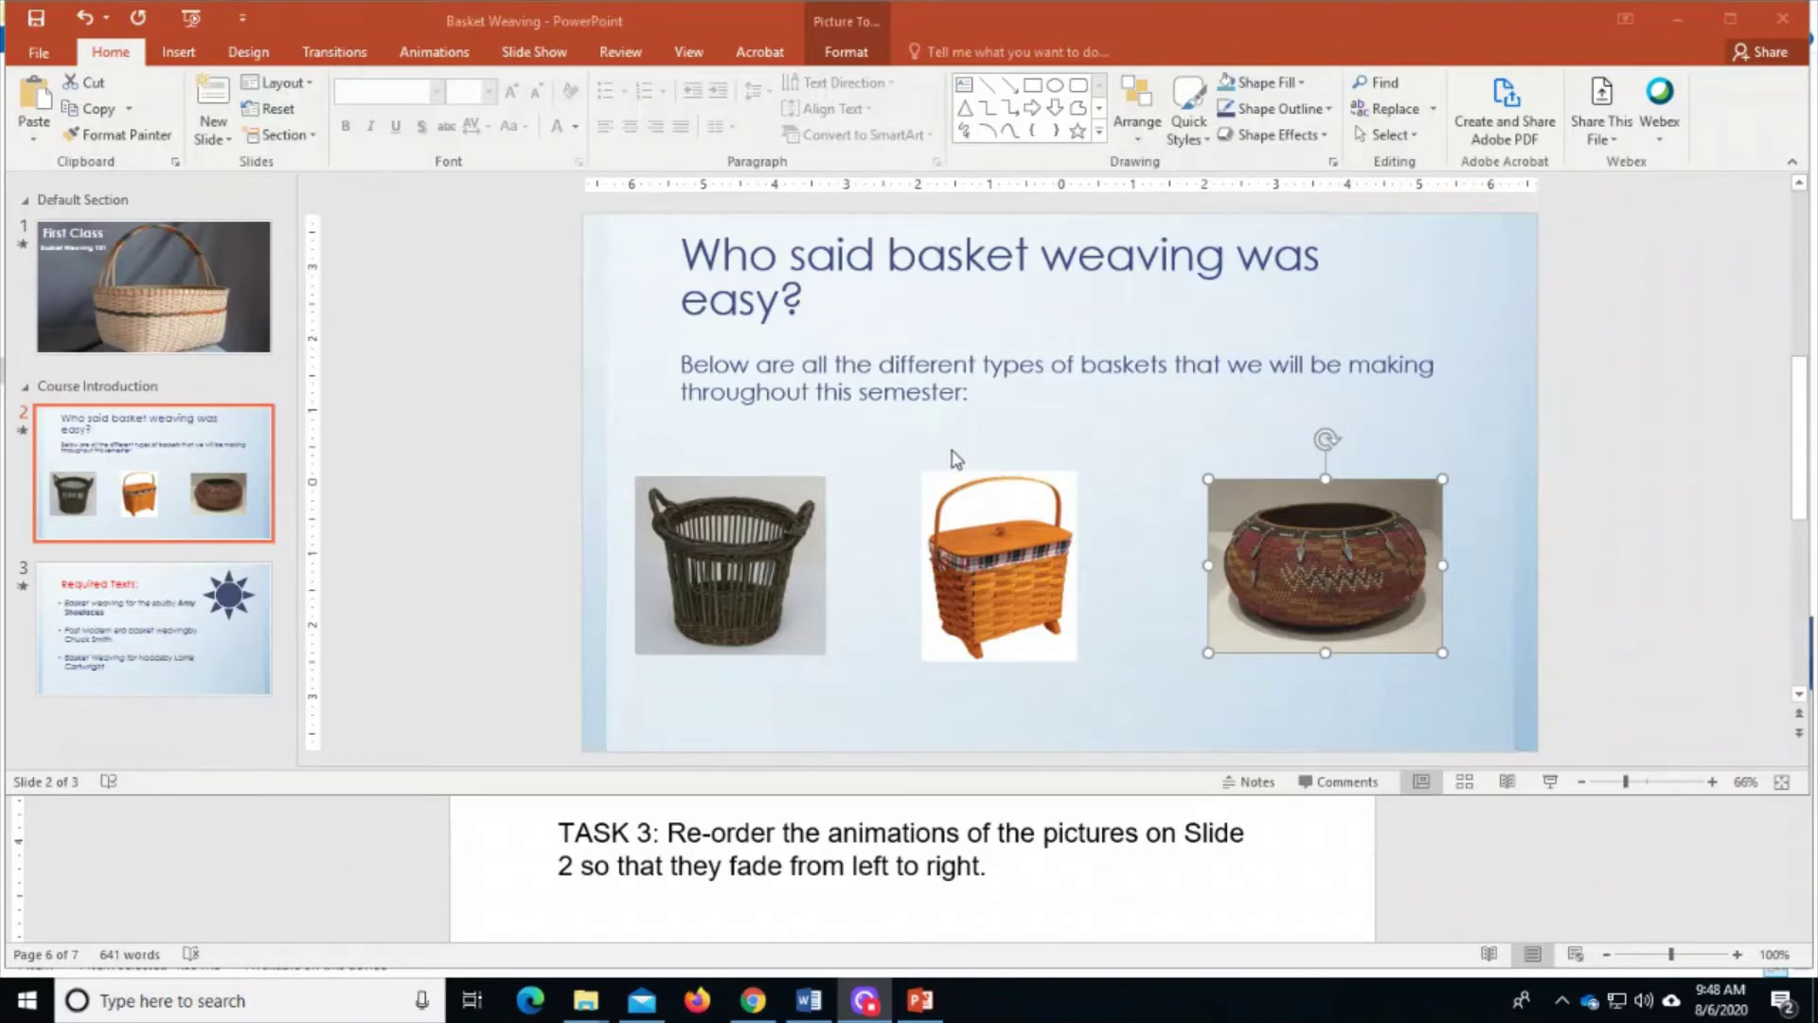
left_click(766, 545)
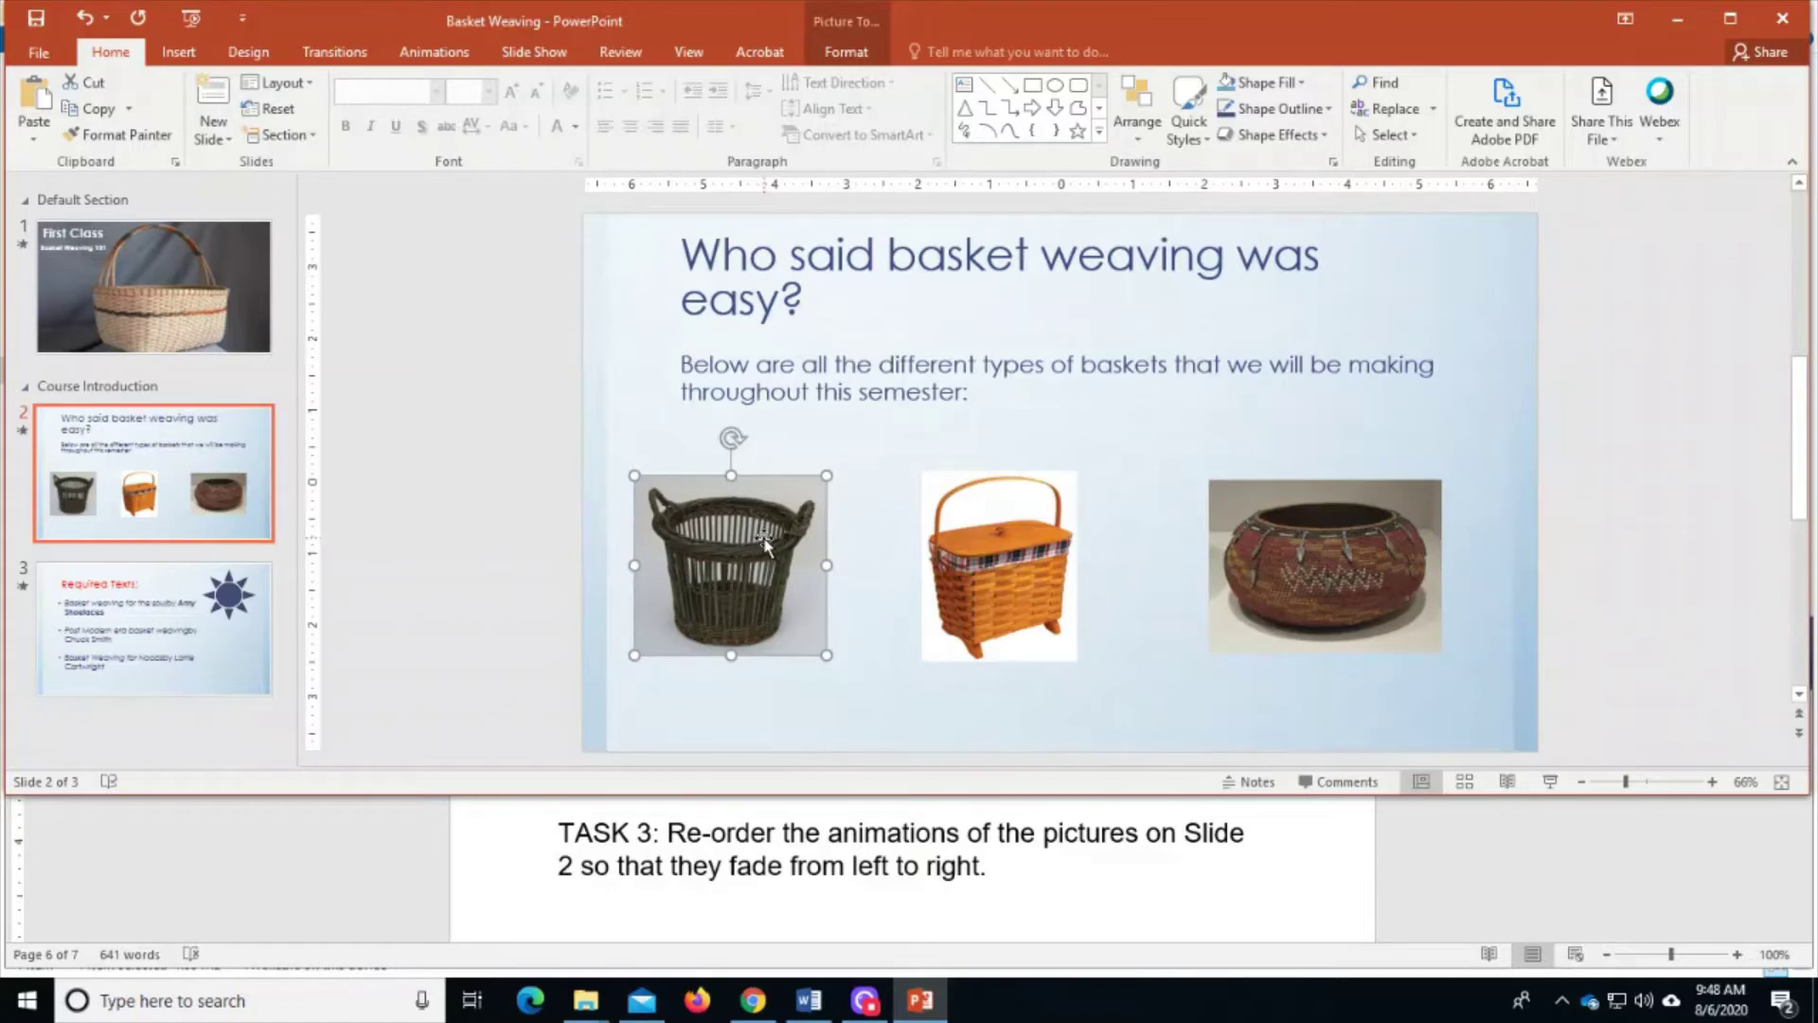
left_click(1029, 540)
left_click(1338, 547)
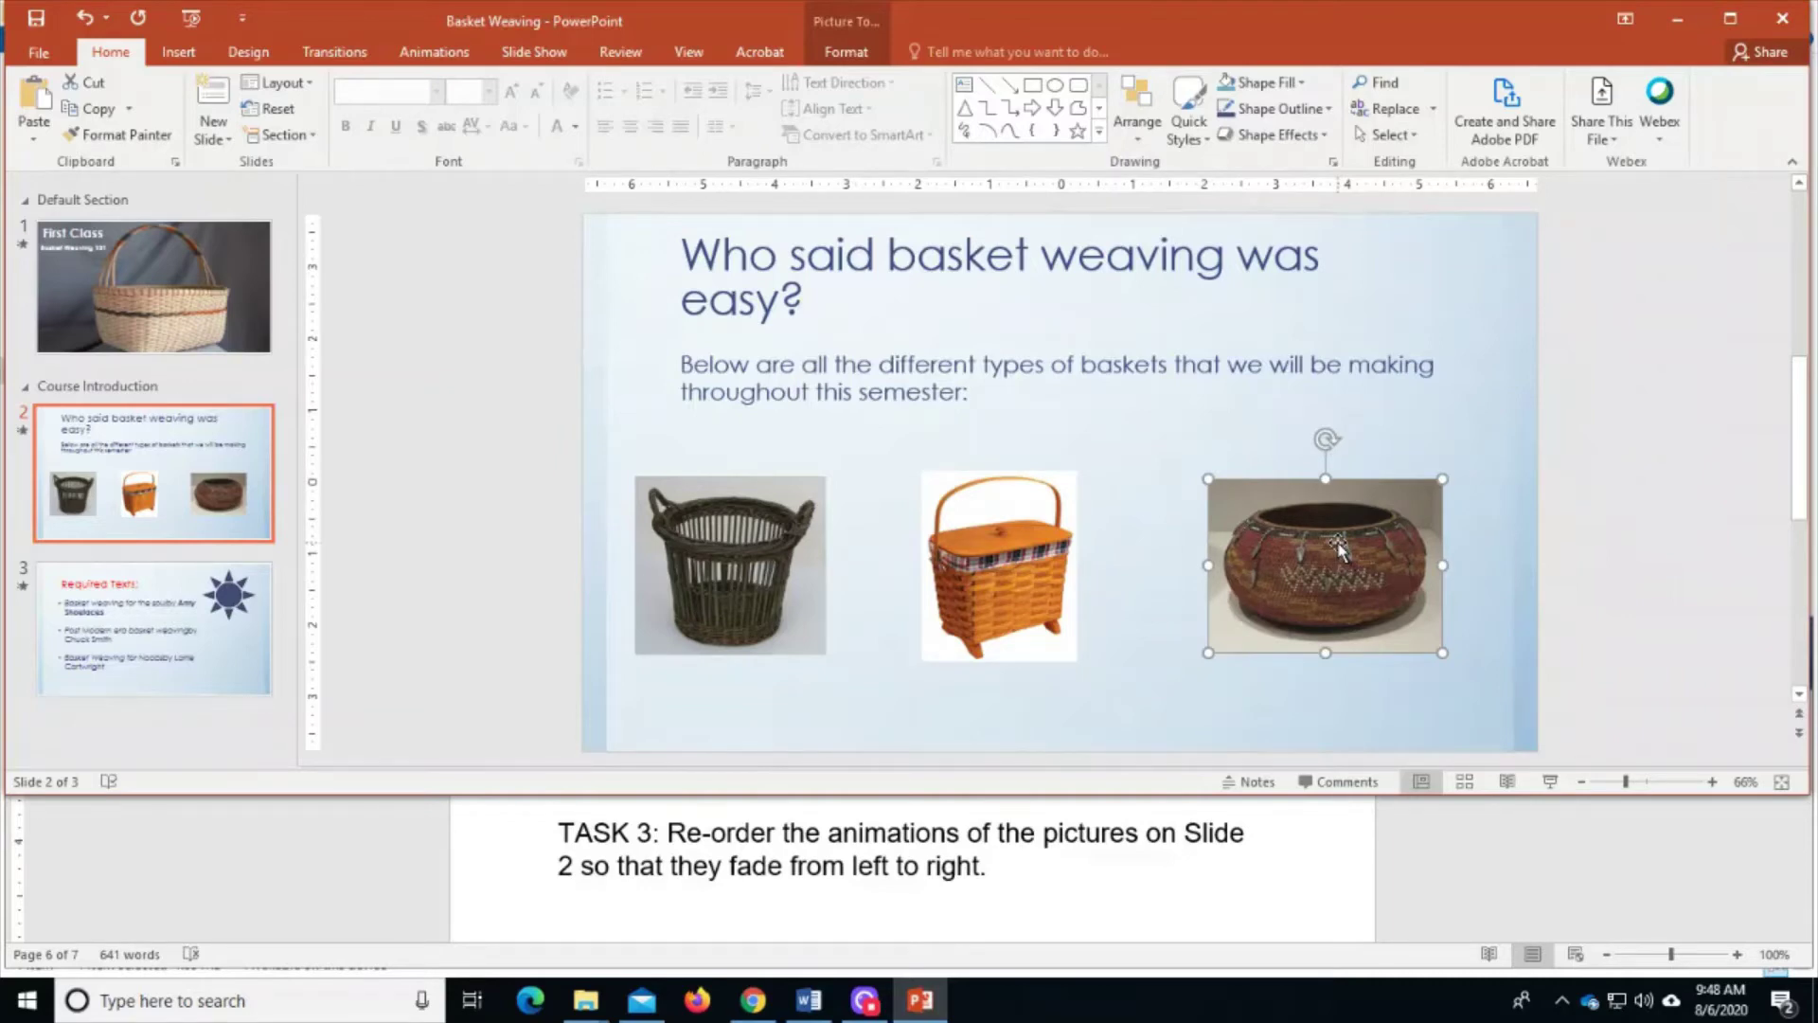
left_click(610, 321)
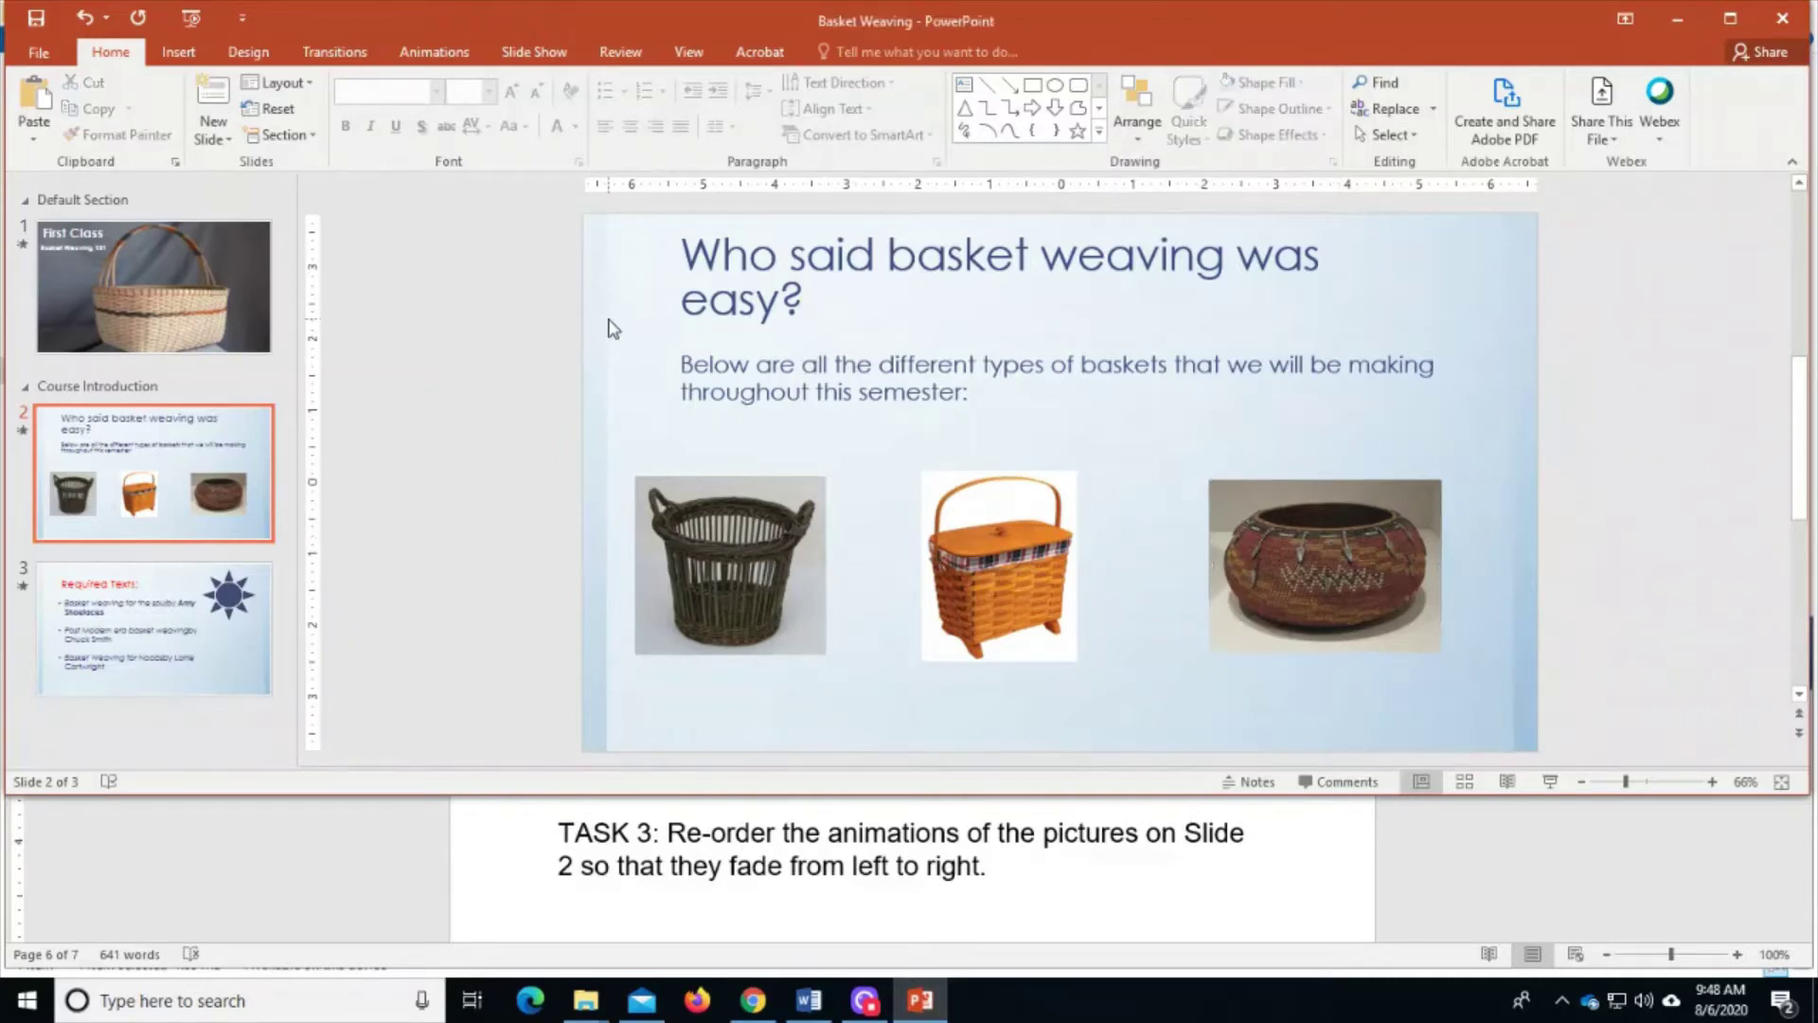
- Preview slide 2's animations twice and show the Animation Pane listing Picture 2, 8 and 5
left_click(434, 52)
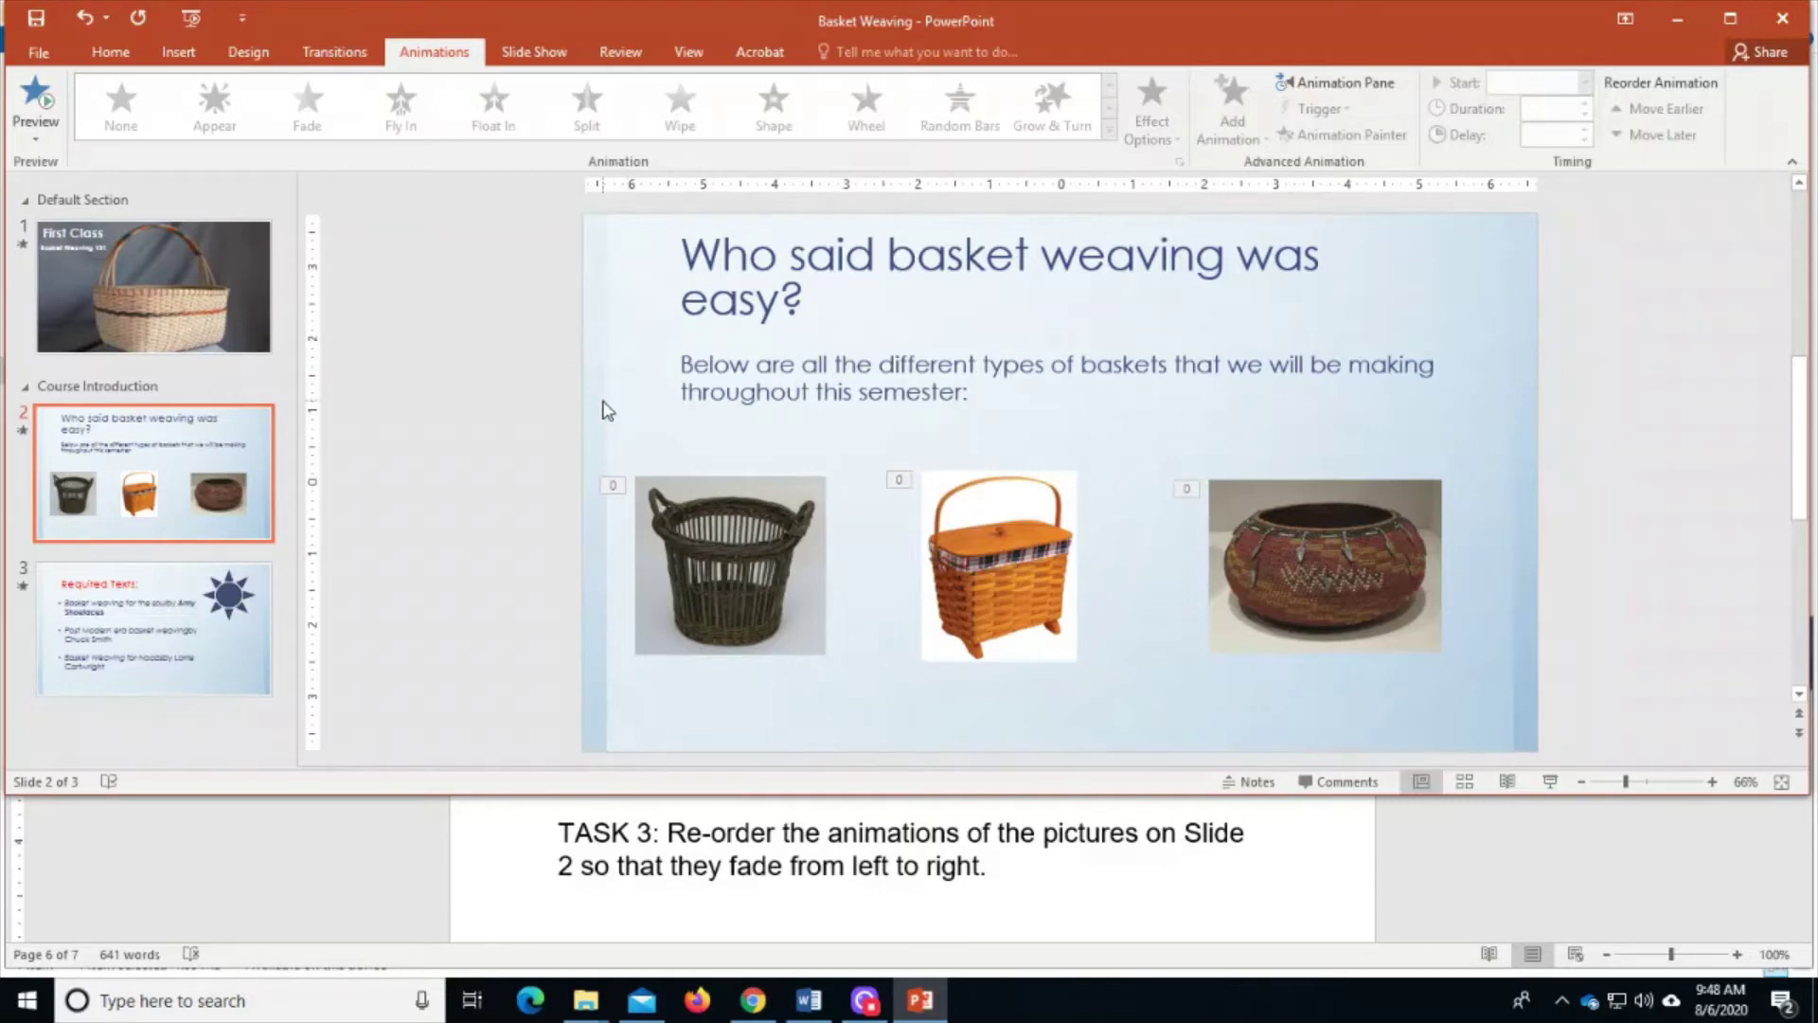
left_click(31, 116)
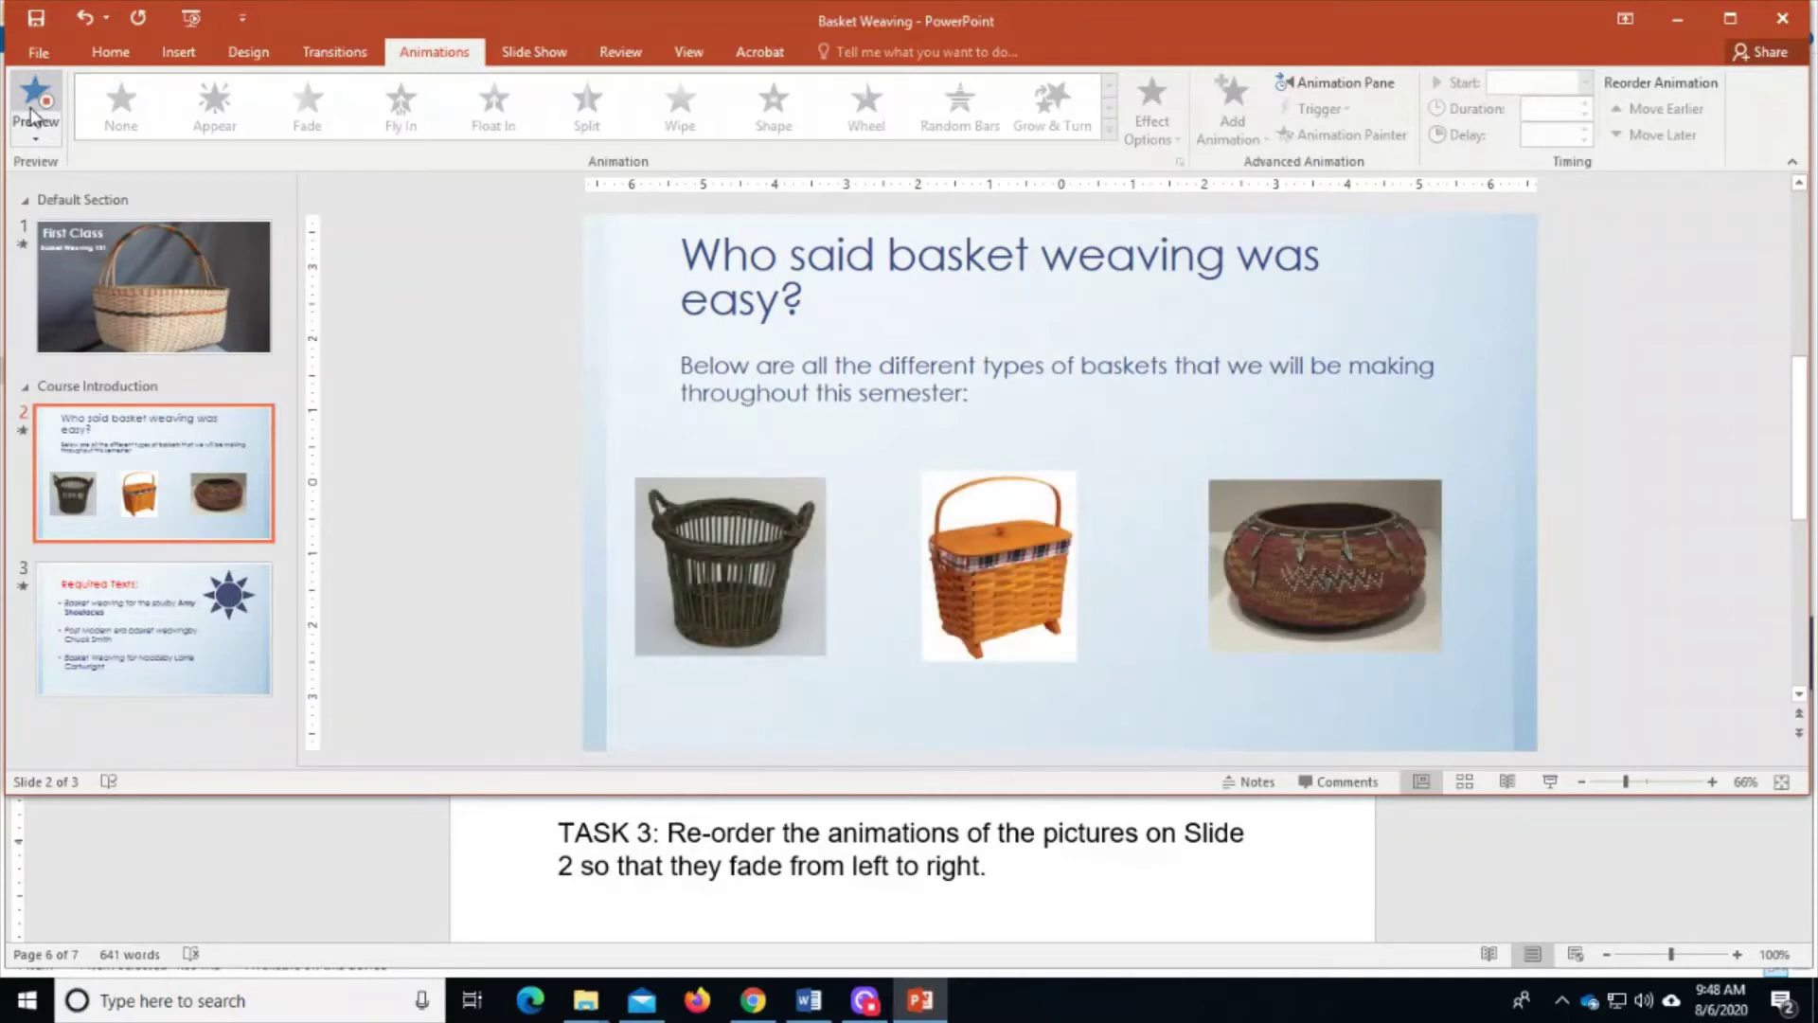
left_click(31, 115)
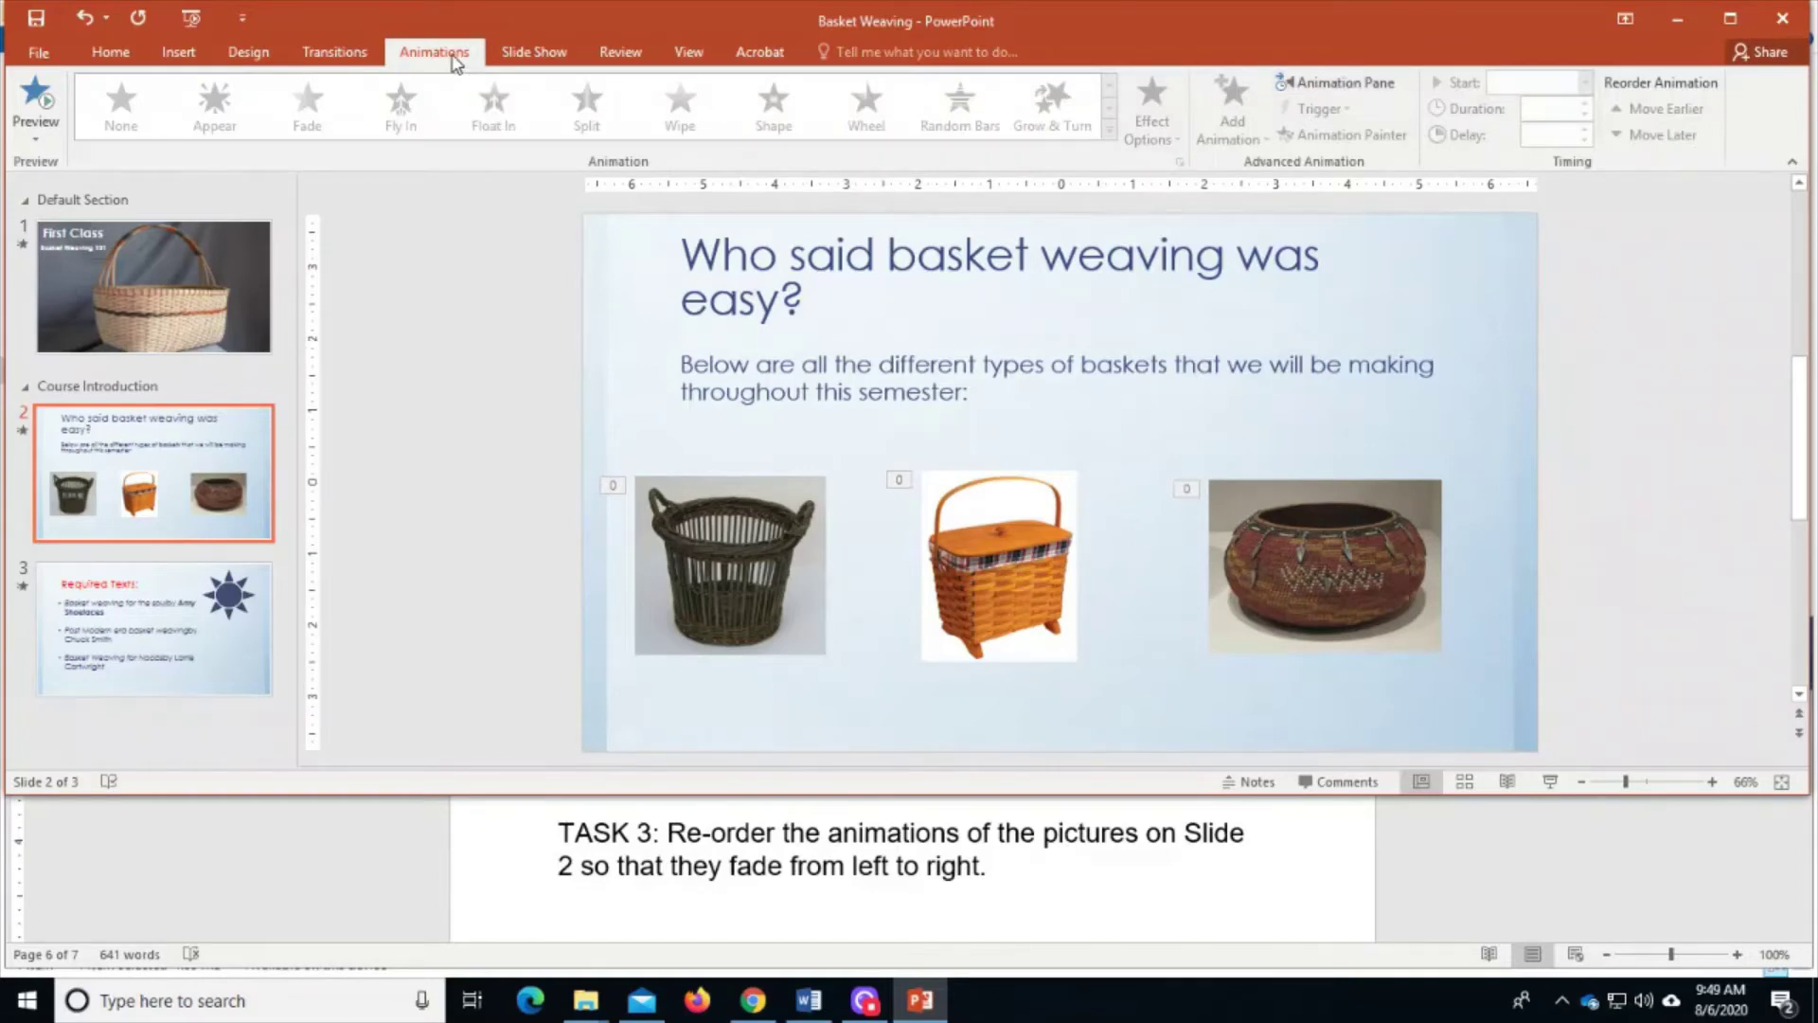
left_click(1384, 85)
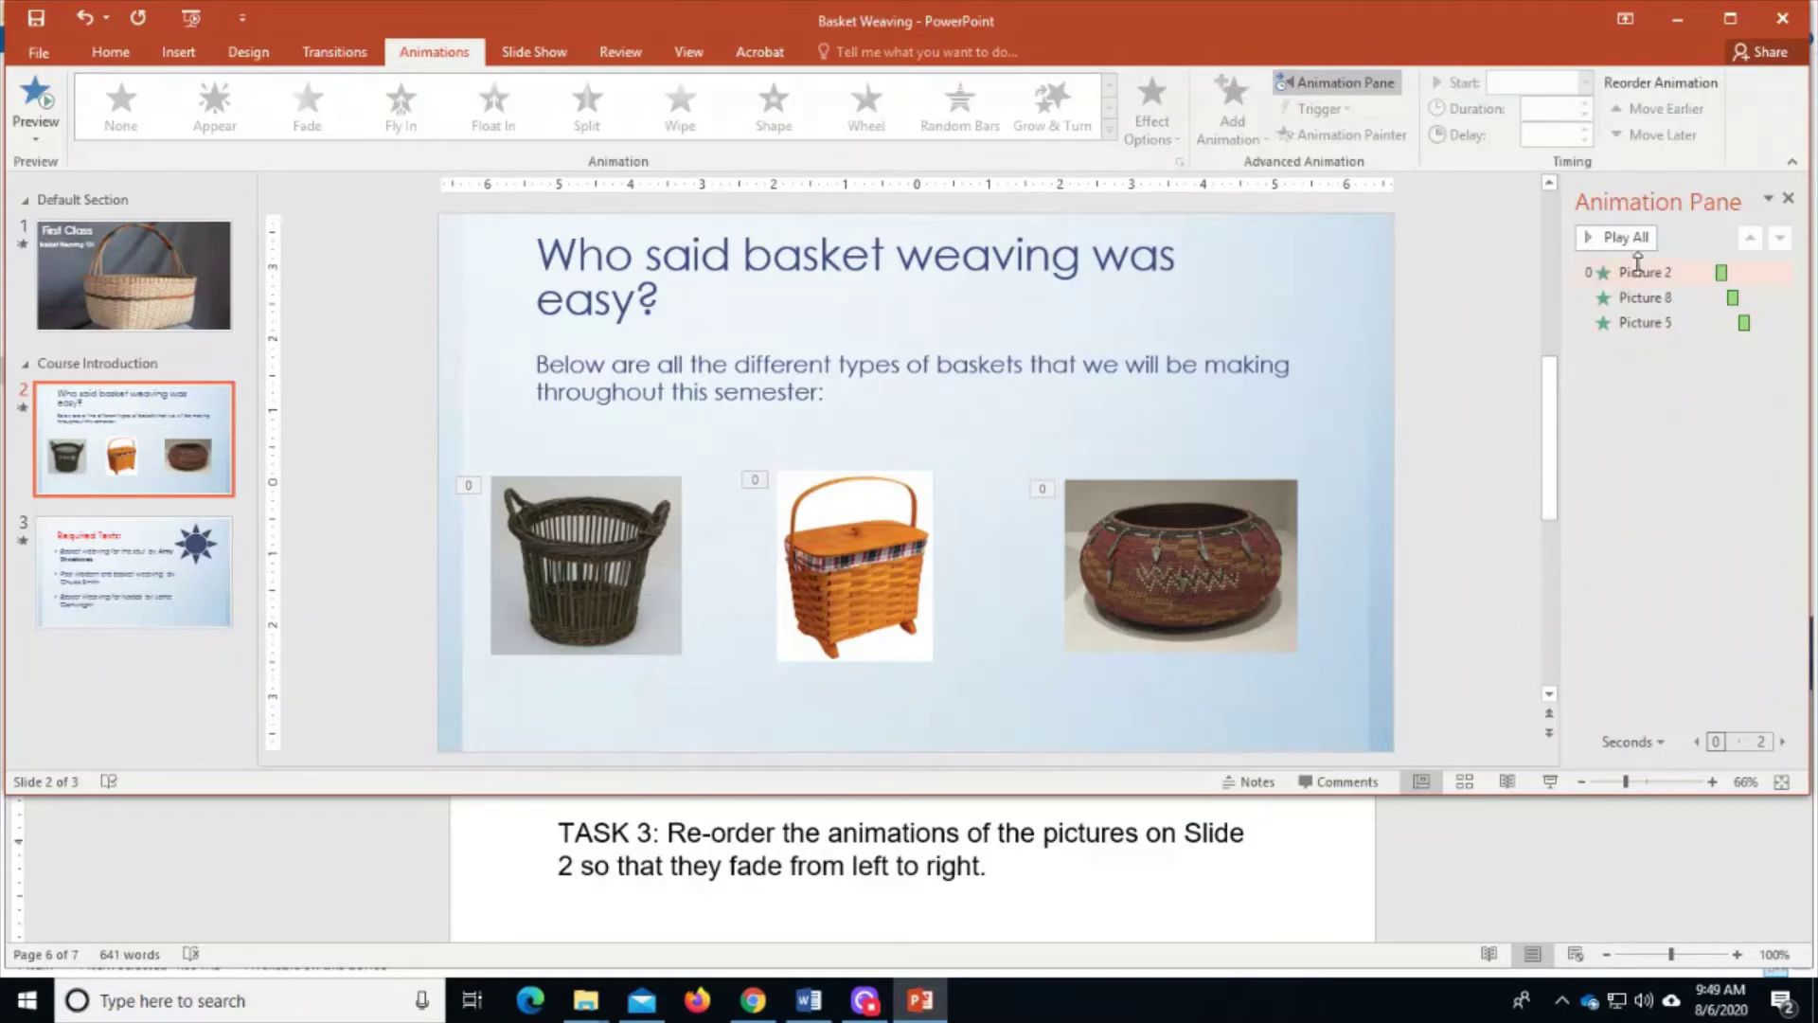
left_click(1638, 272)
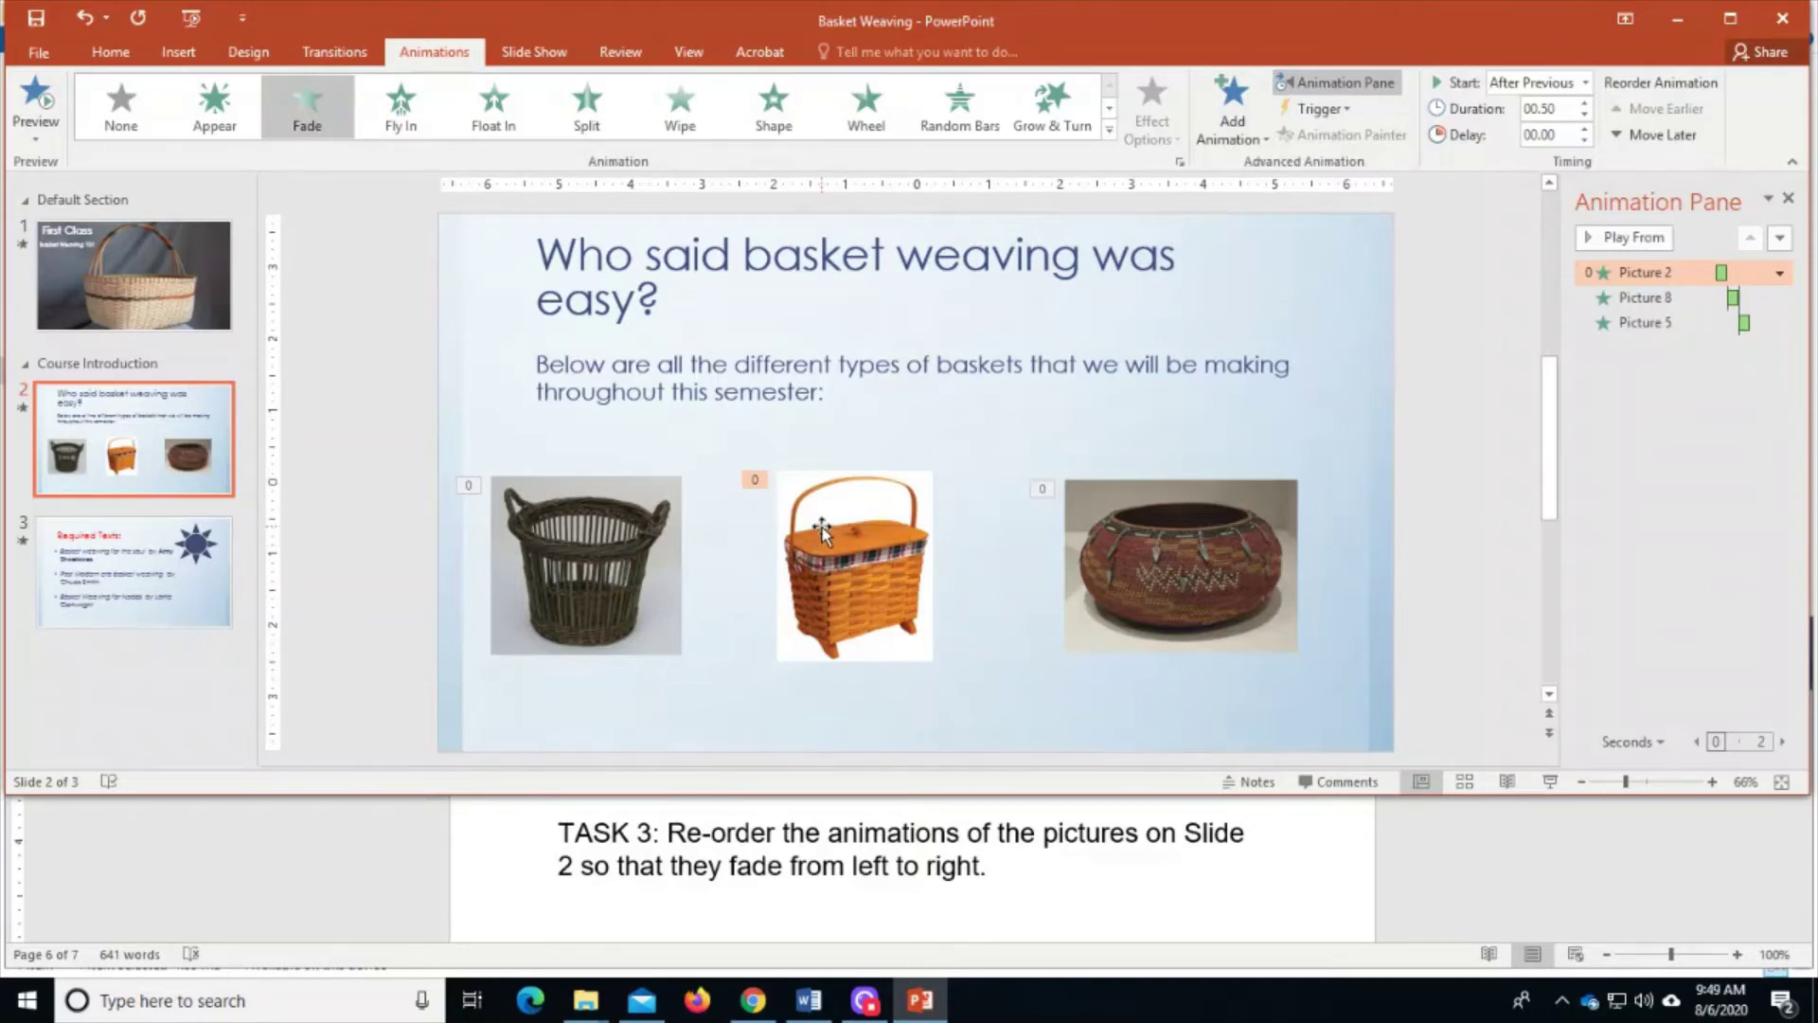
left_click(611, 540)
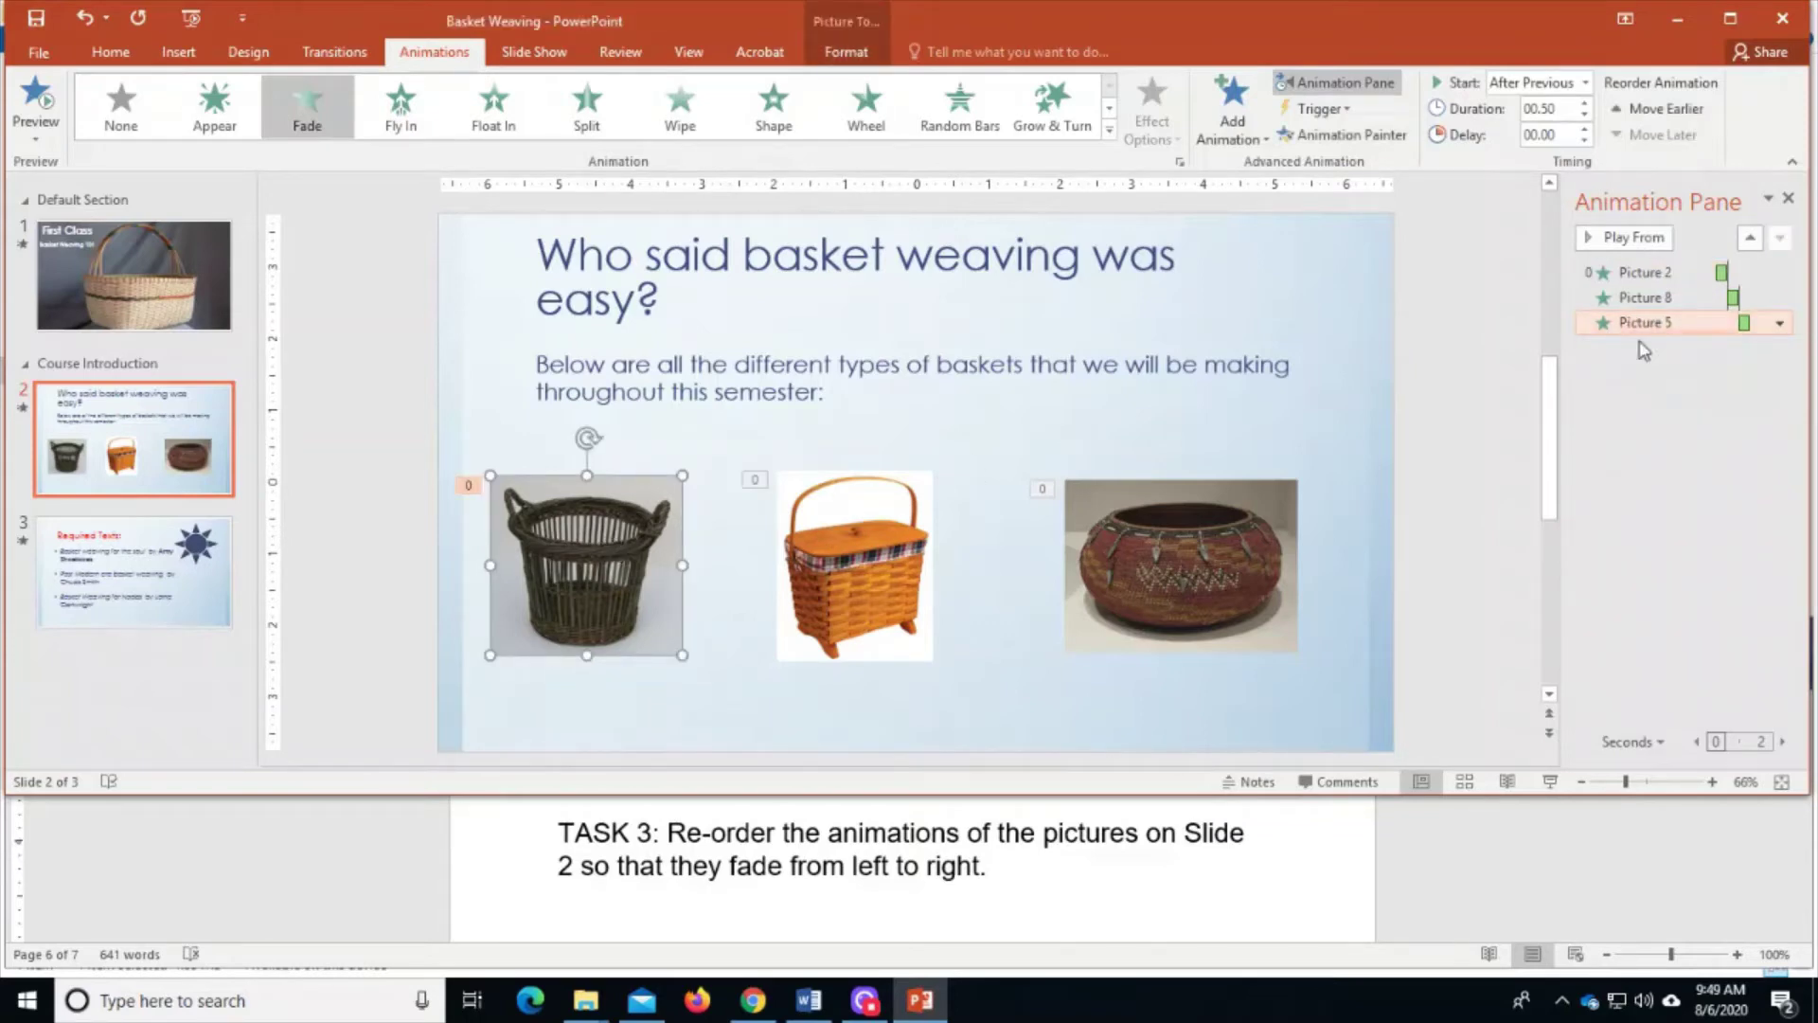
left_click(1666, 110)
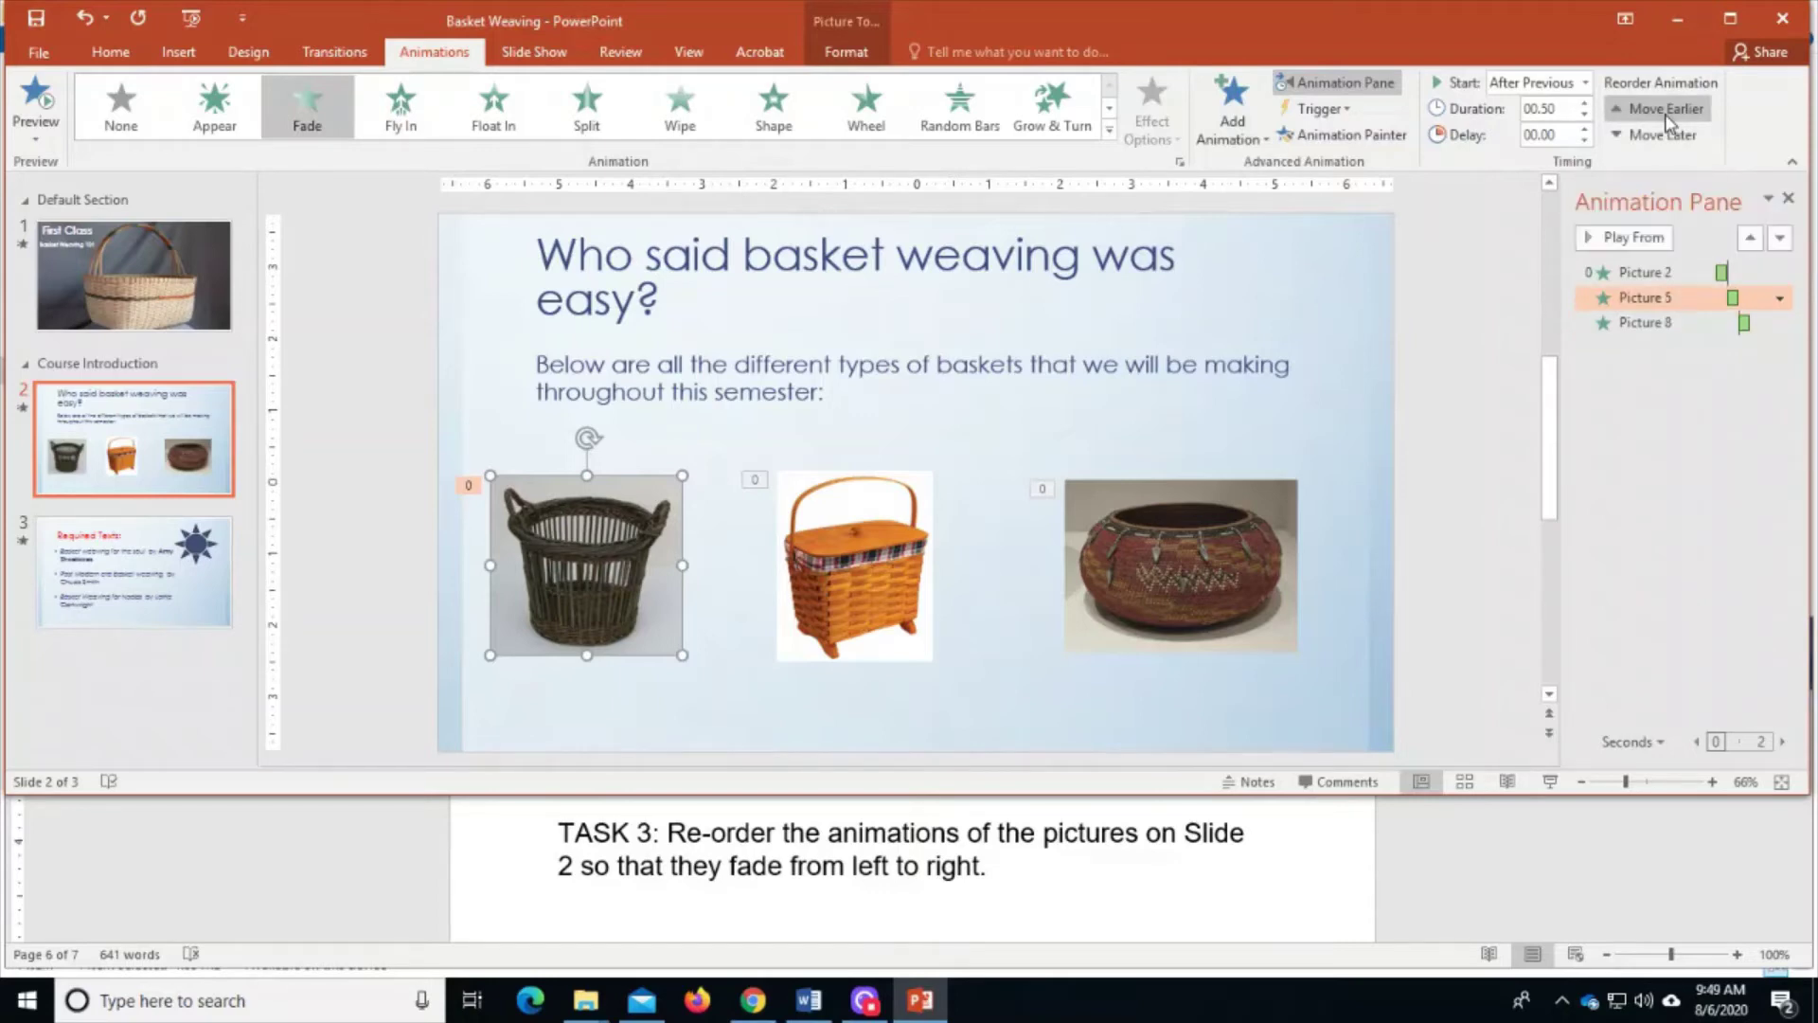
left_click(1666, 110)
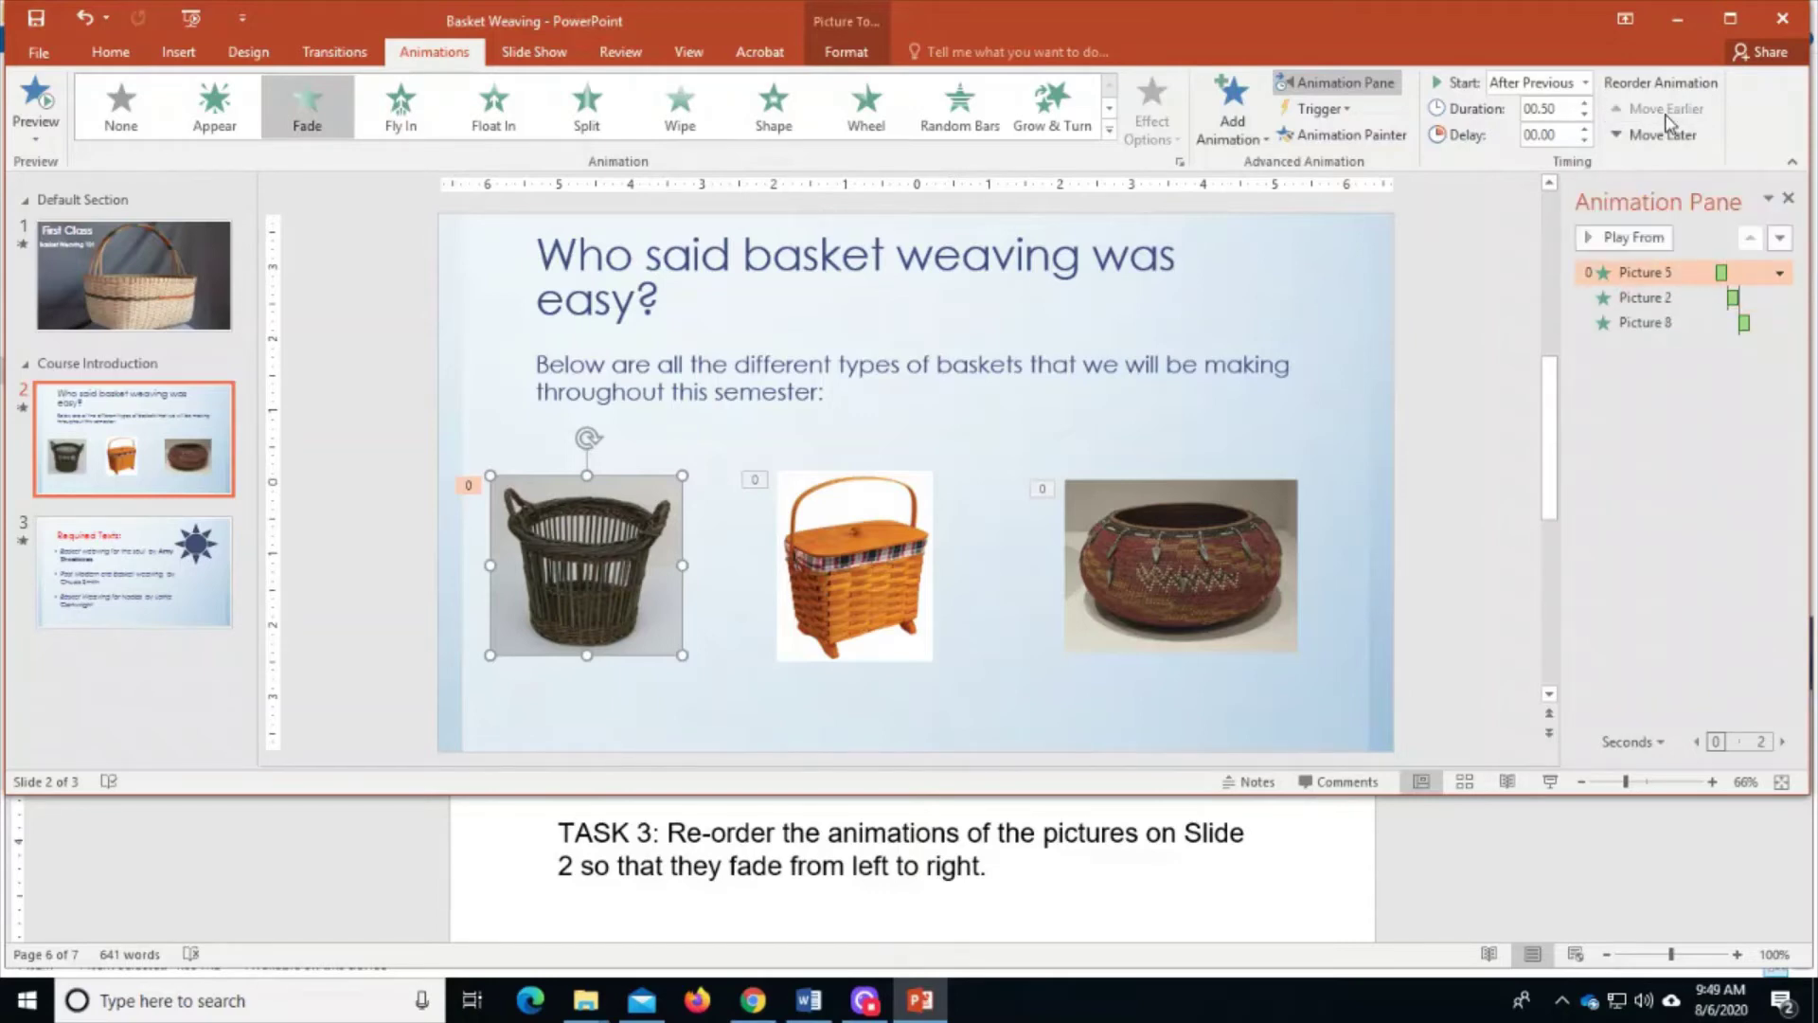
left_click(844, 528)
left_click(1191, 535)
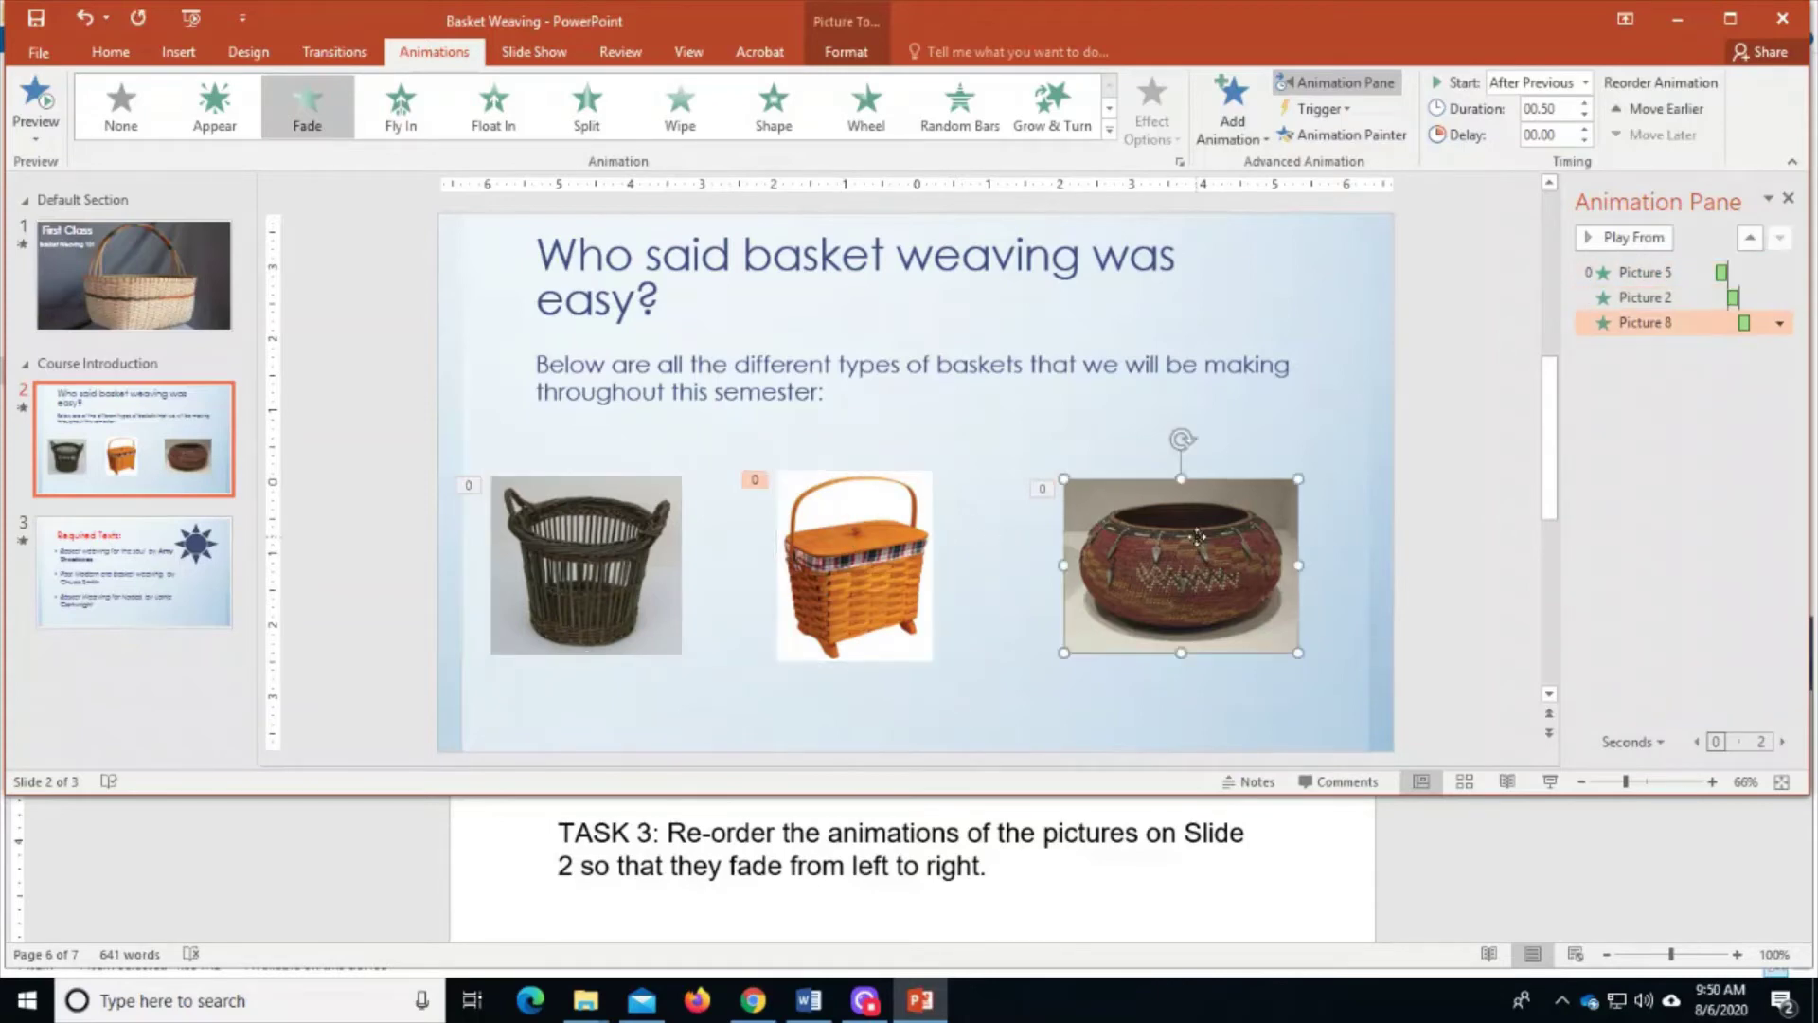
left_click(1636, 238)
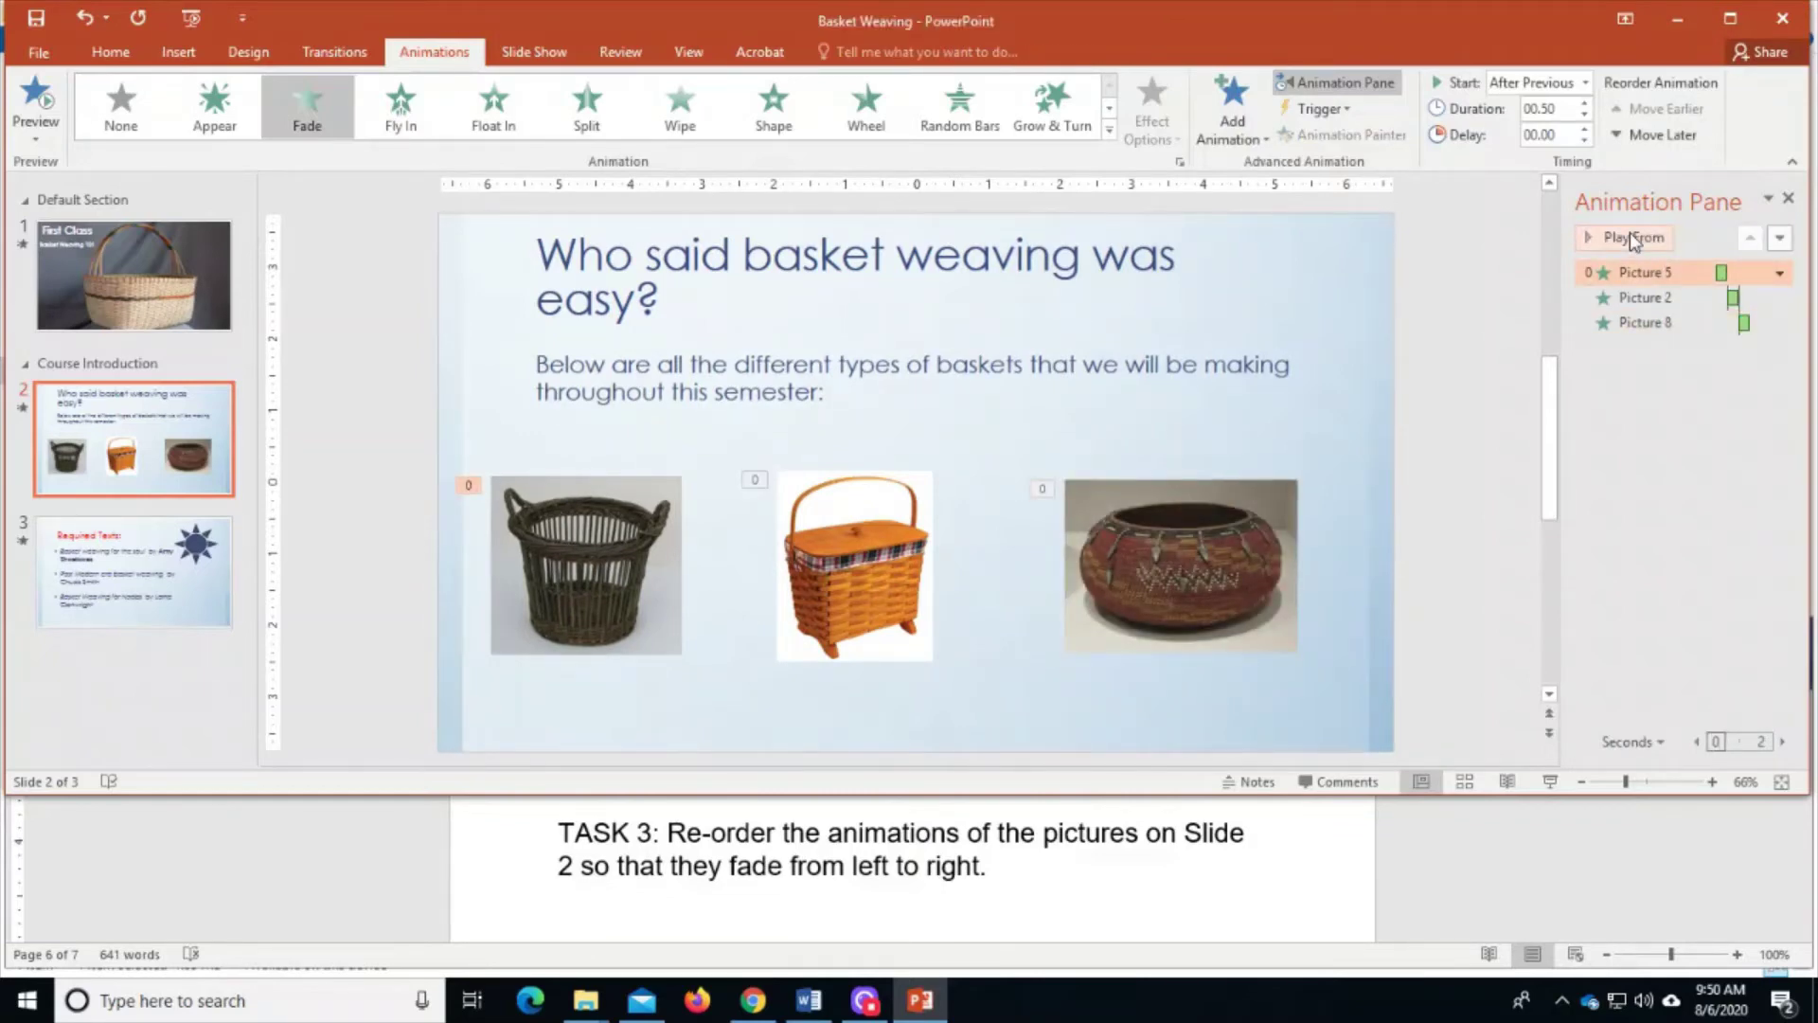
left_click(1630, 239)
left_click(44, 92)
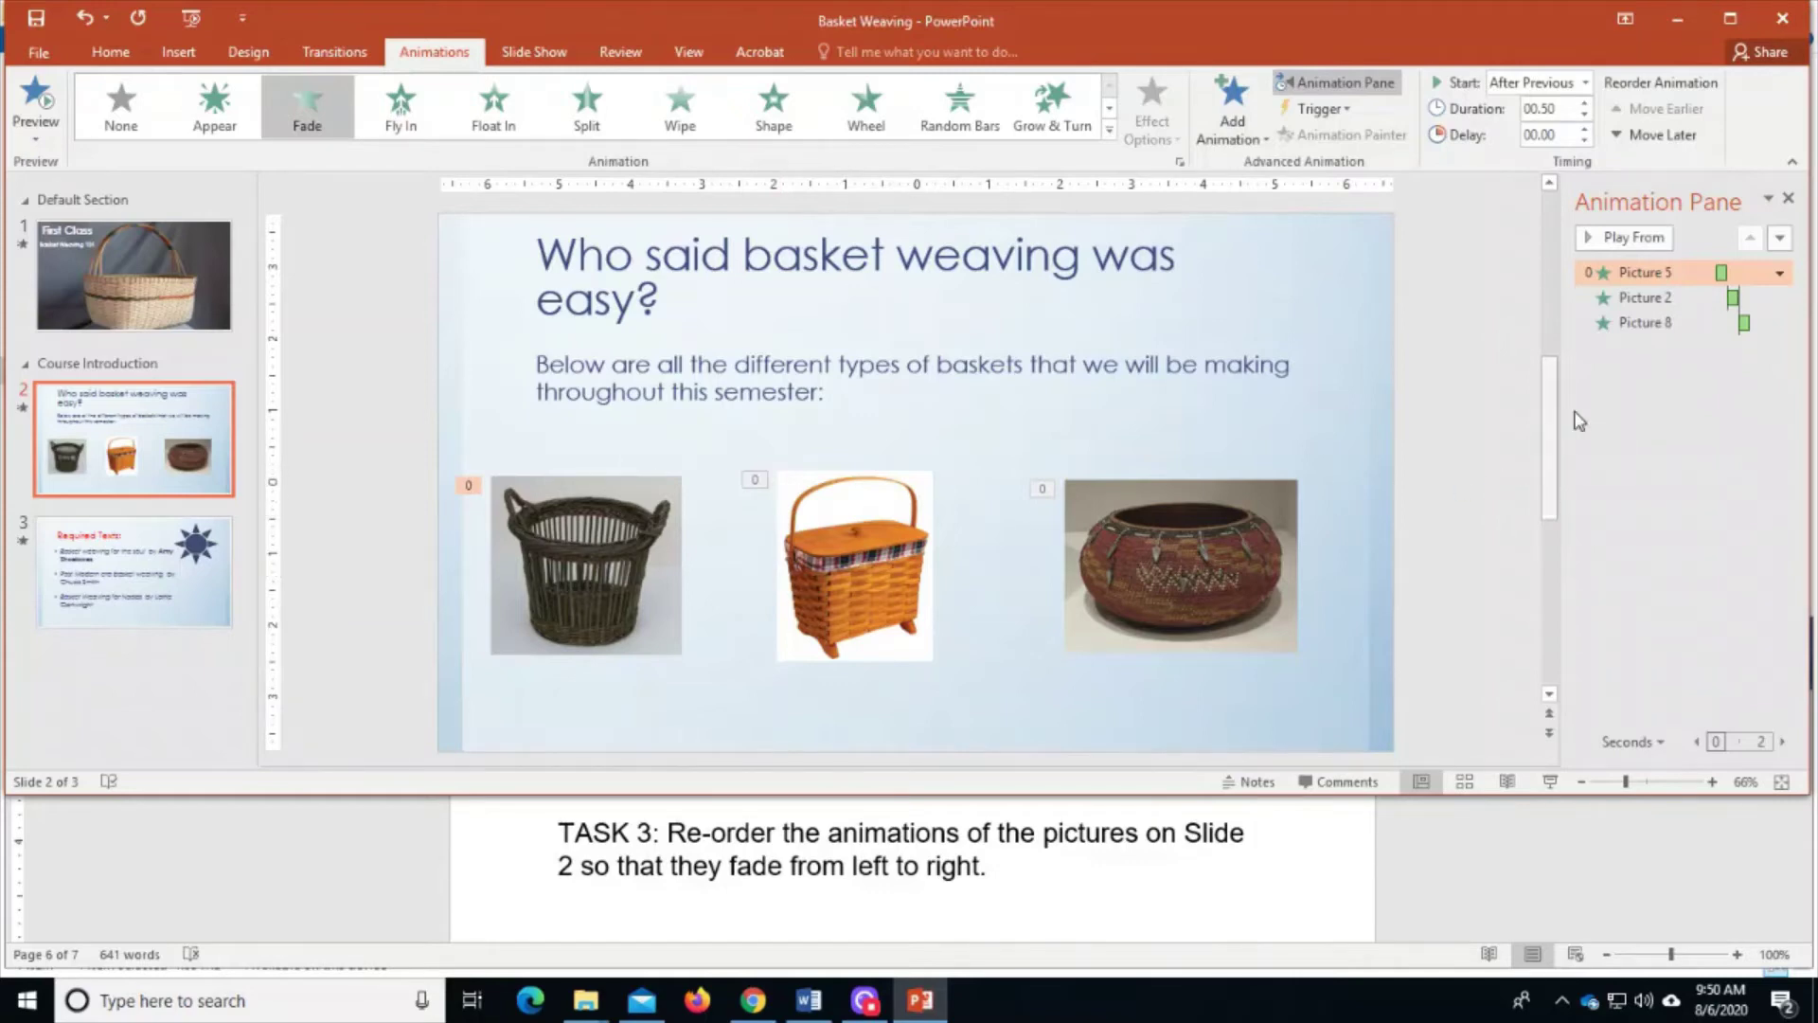
left_click(583, 523)
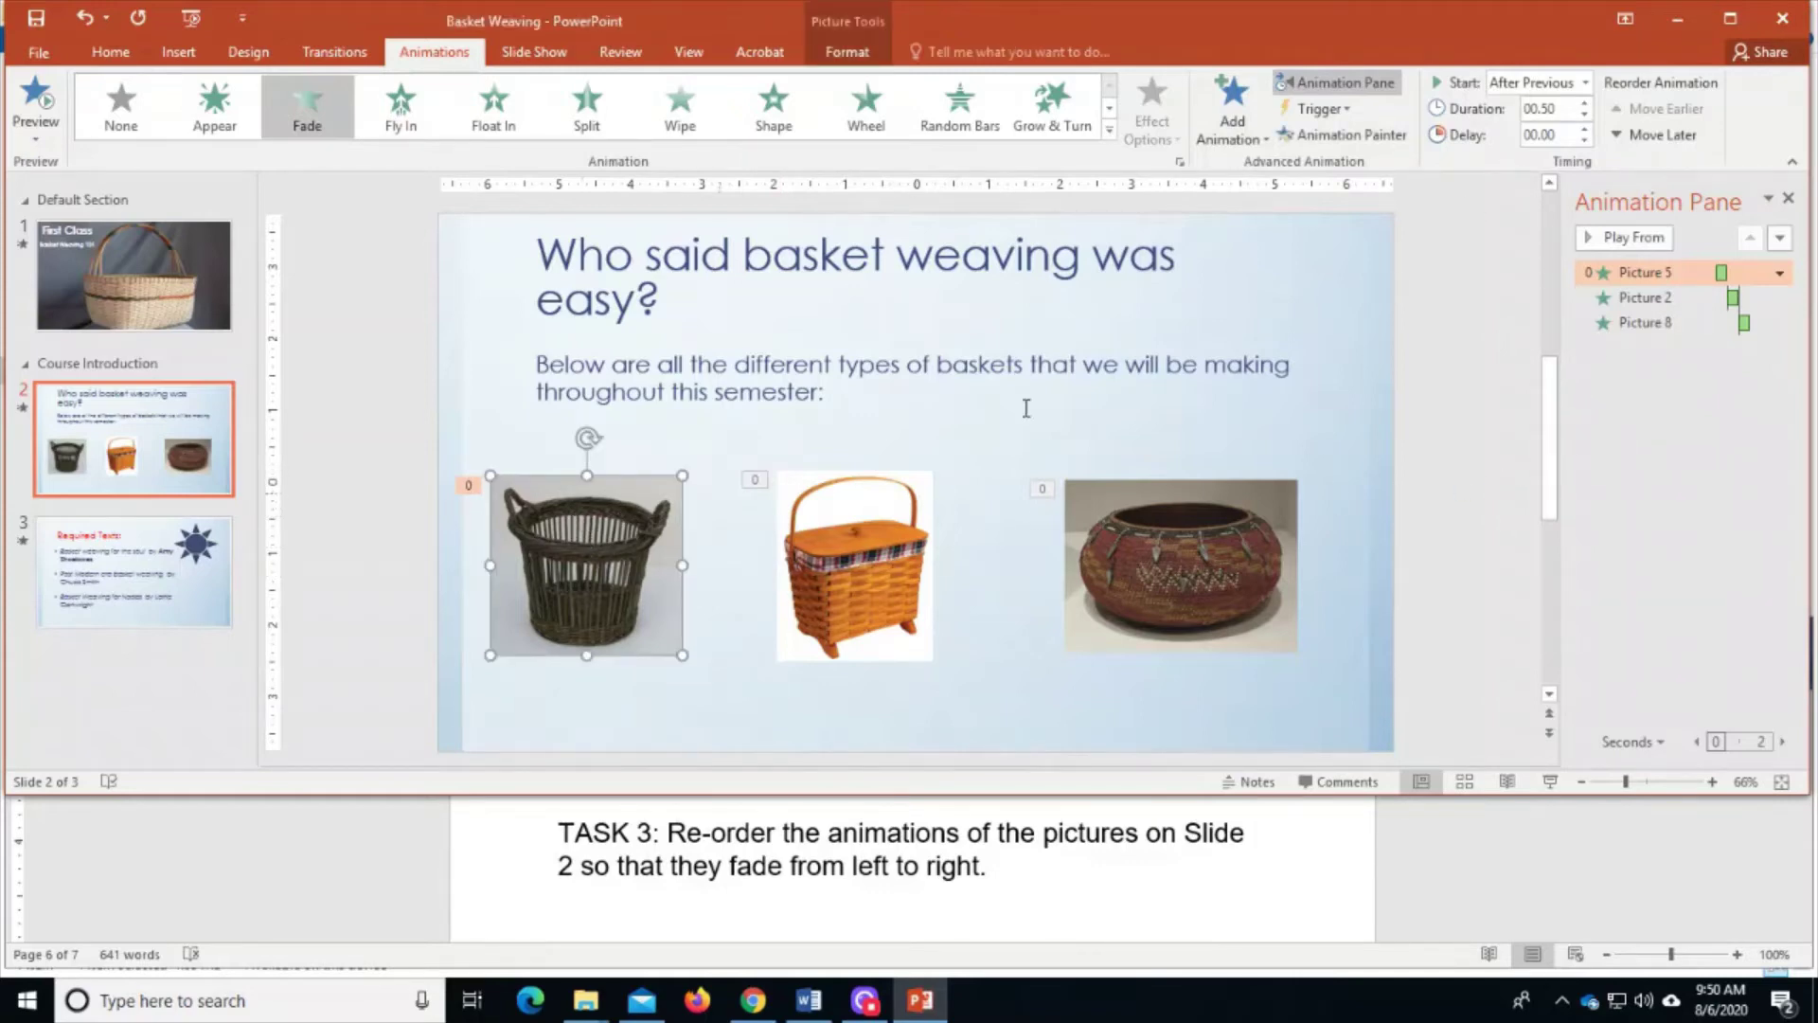
left_click(1586, 85)
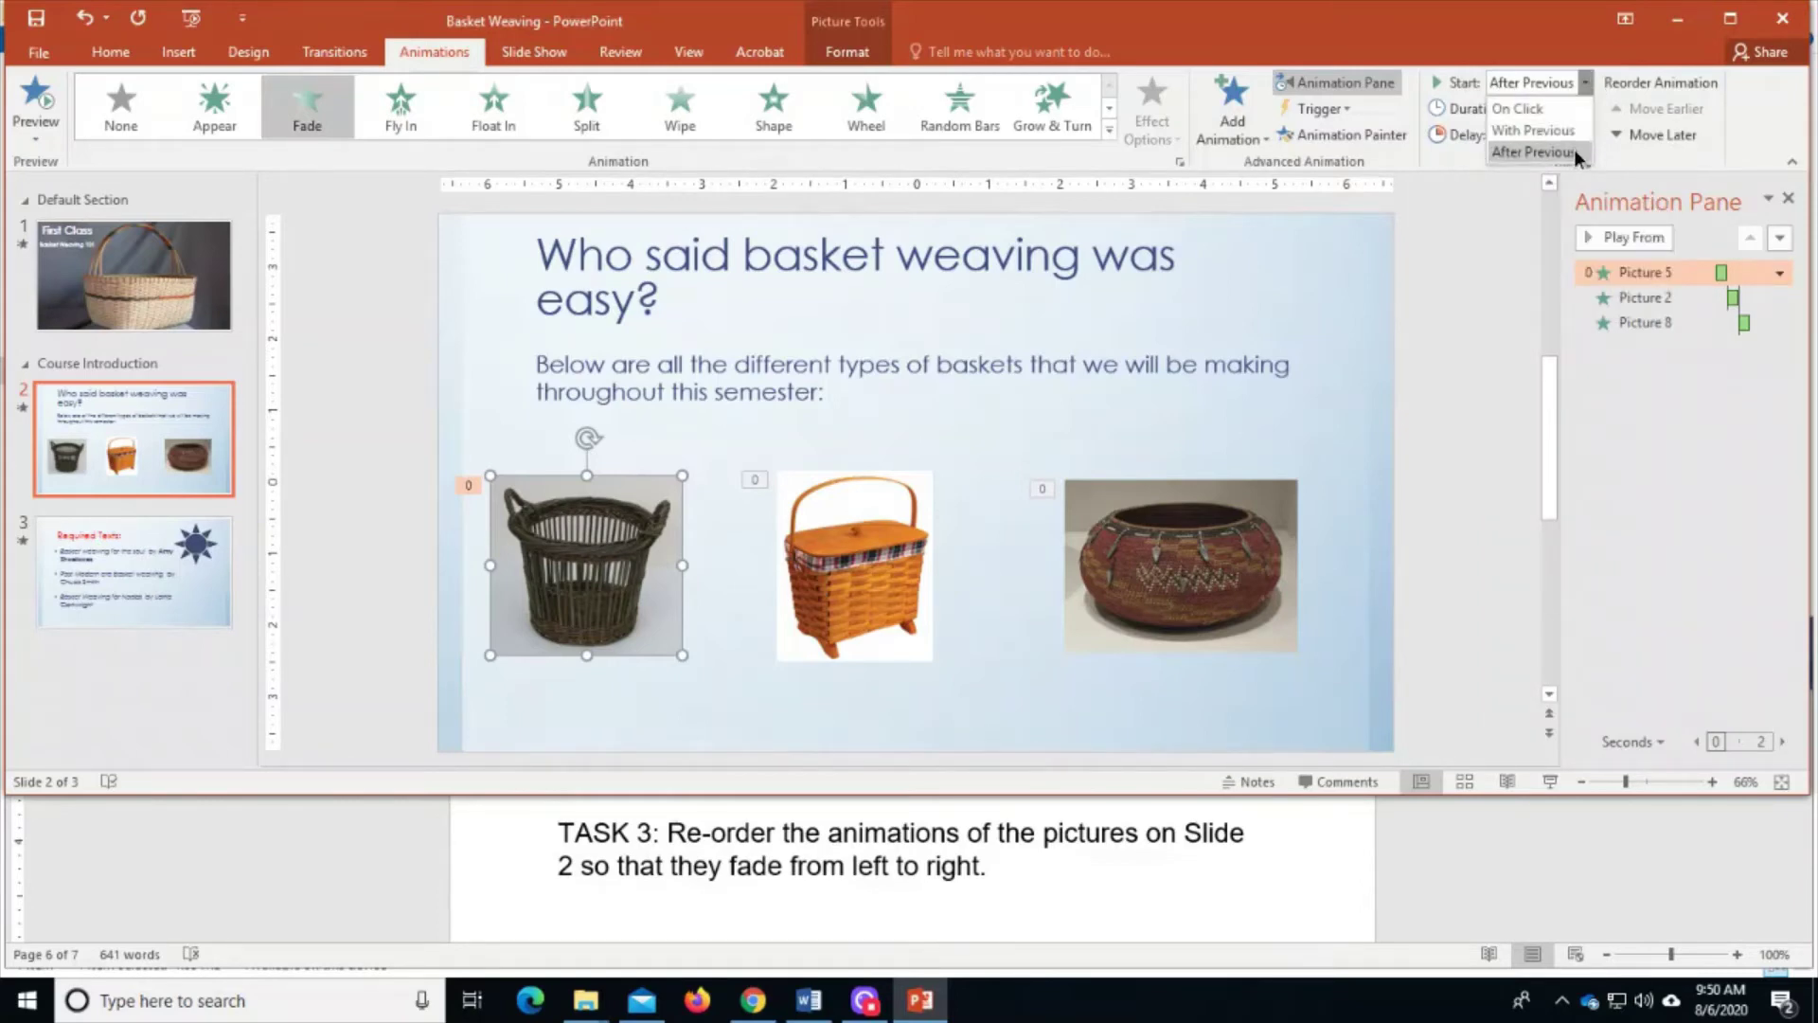
left_click(1539, 151)
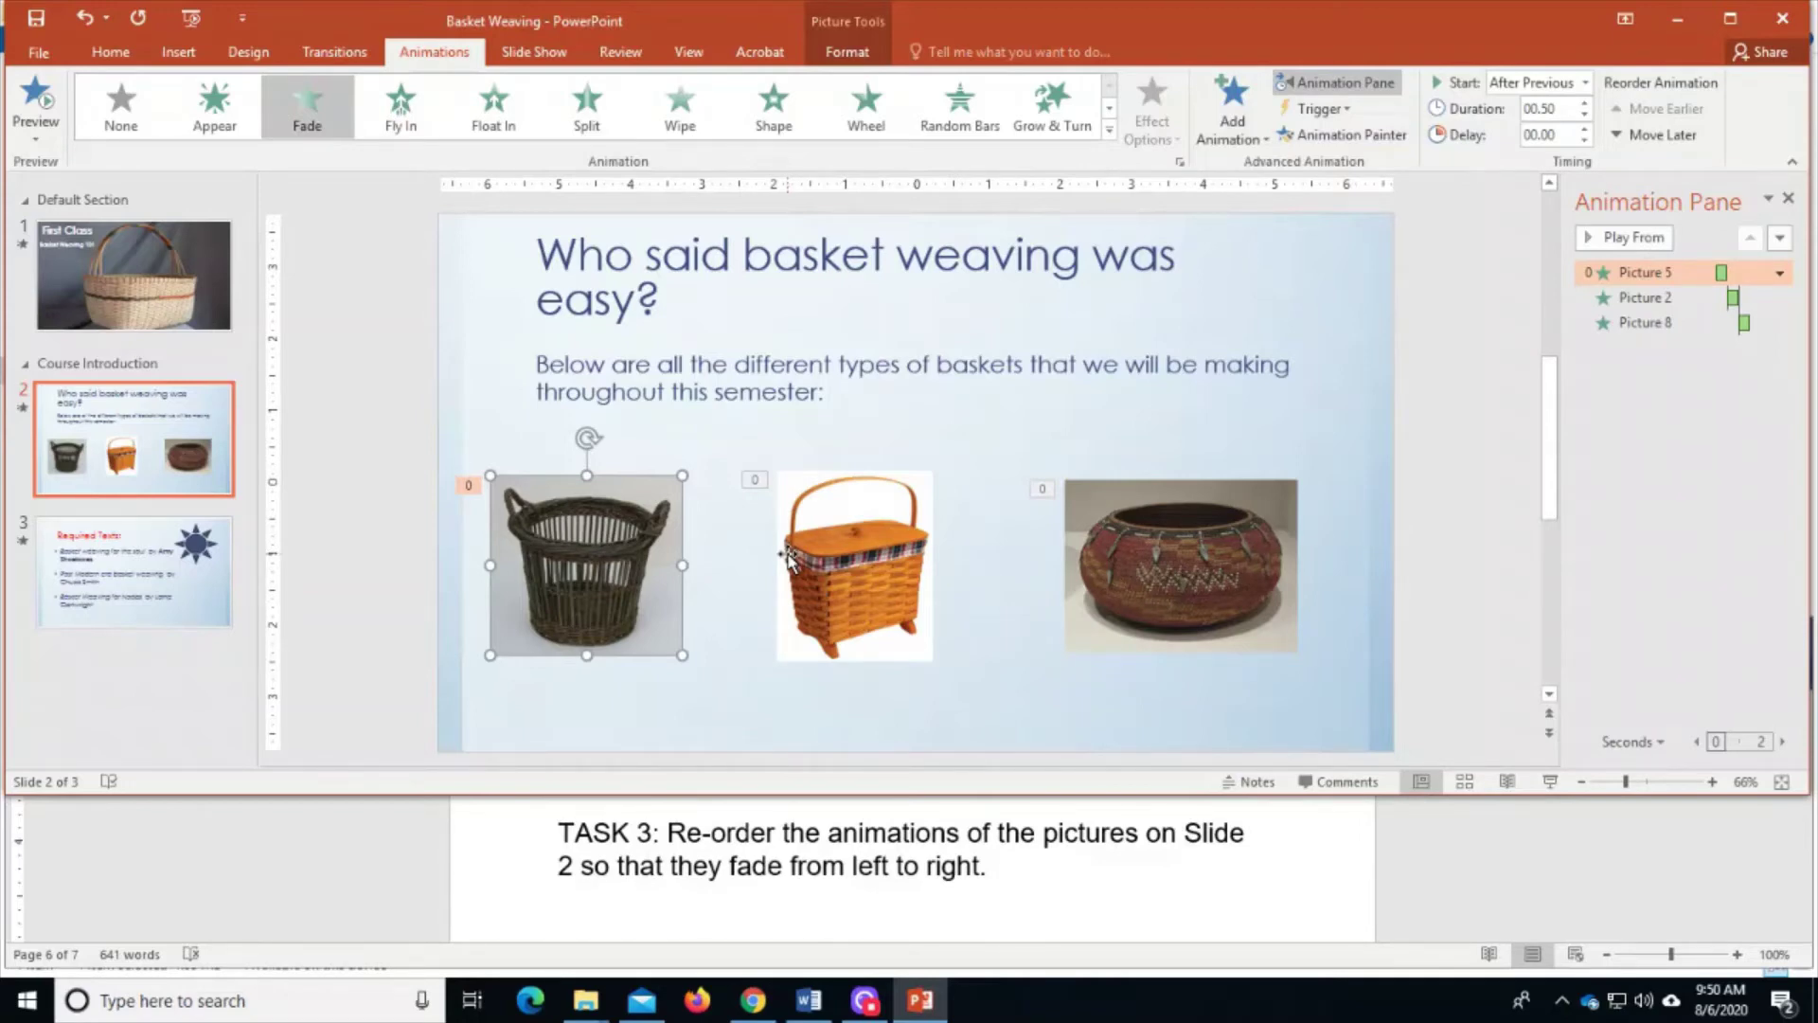
left_click(834, 519)
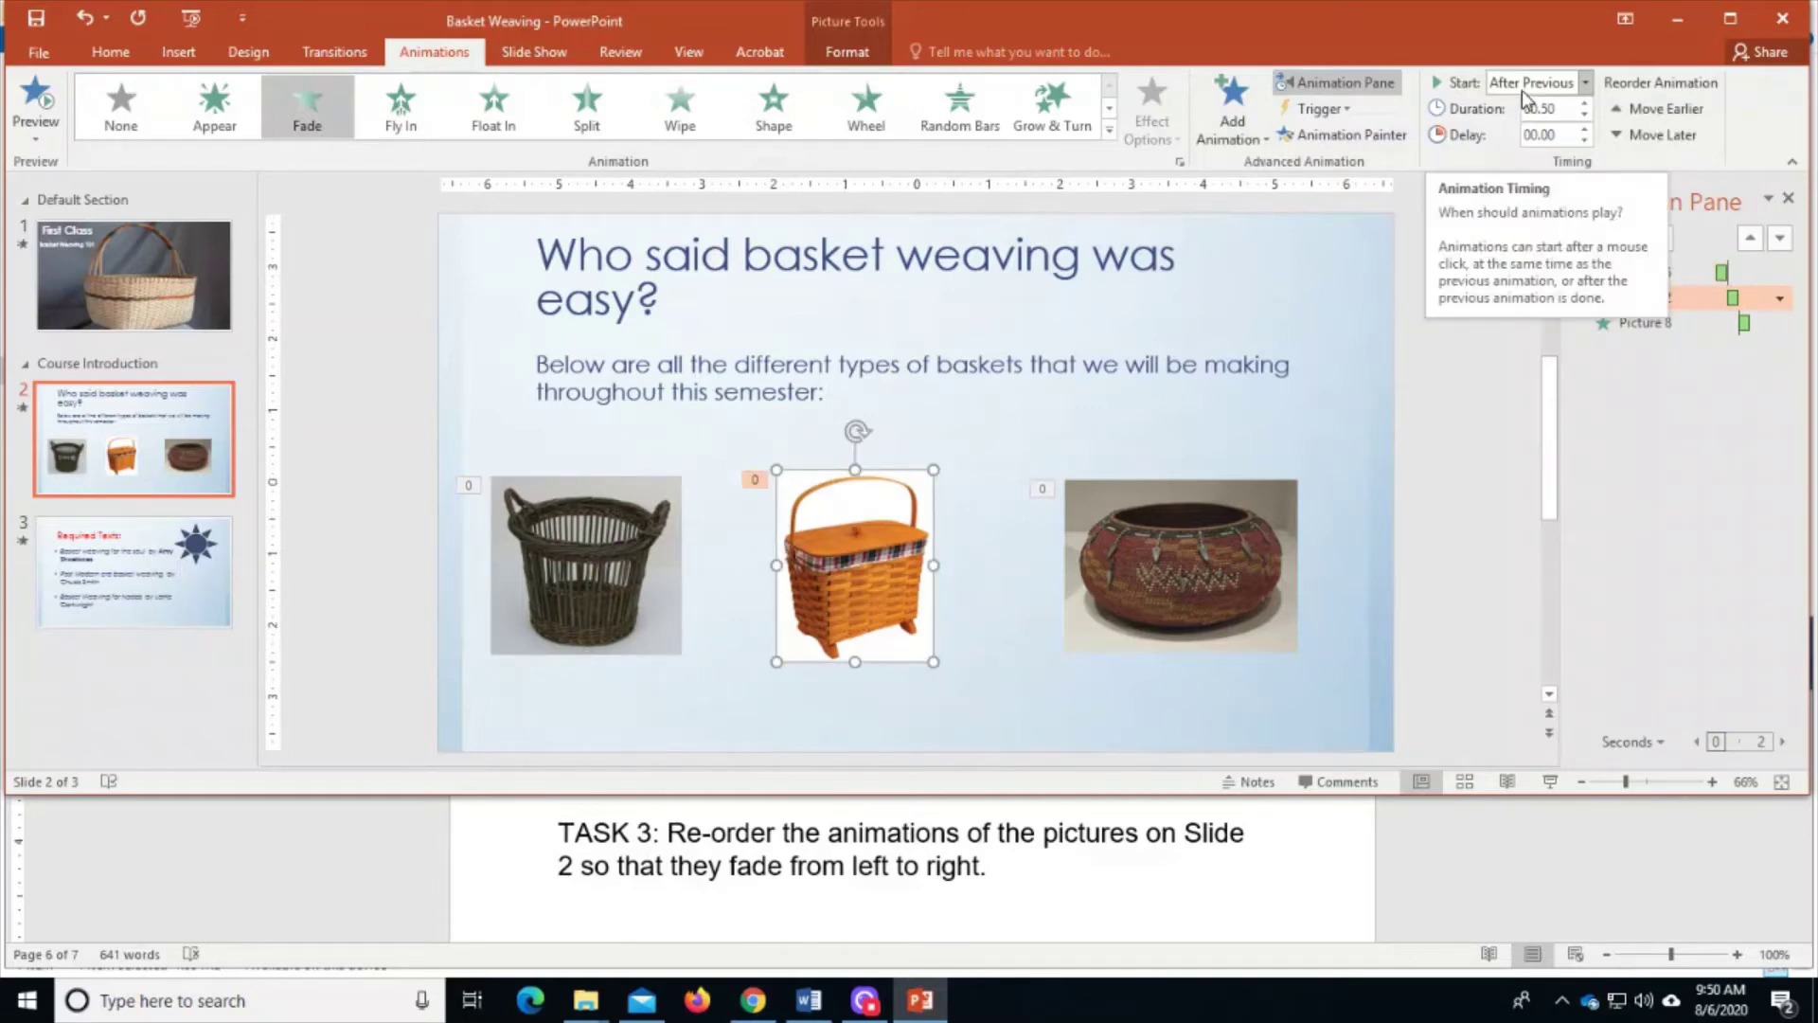
left_click(1189, 520)
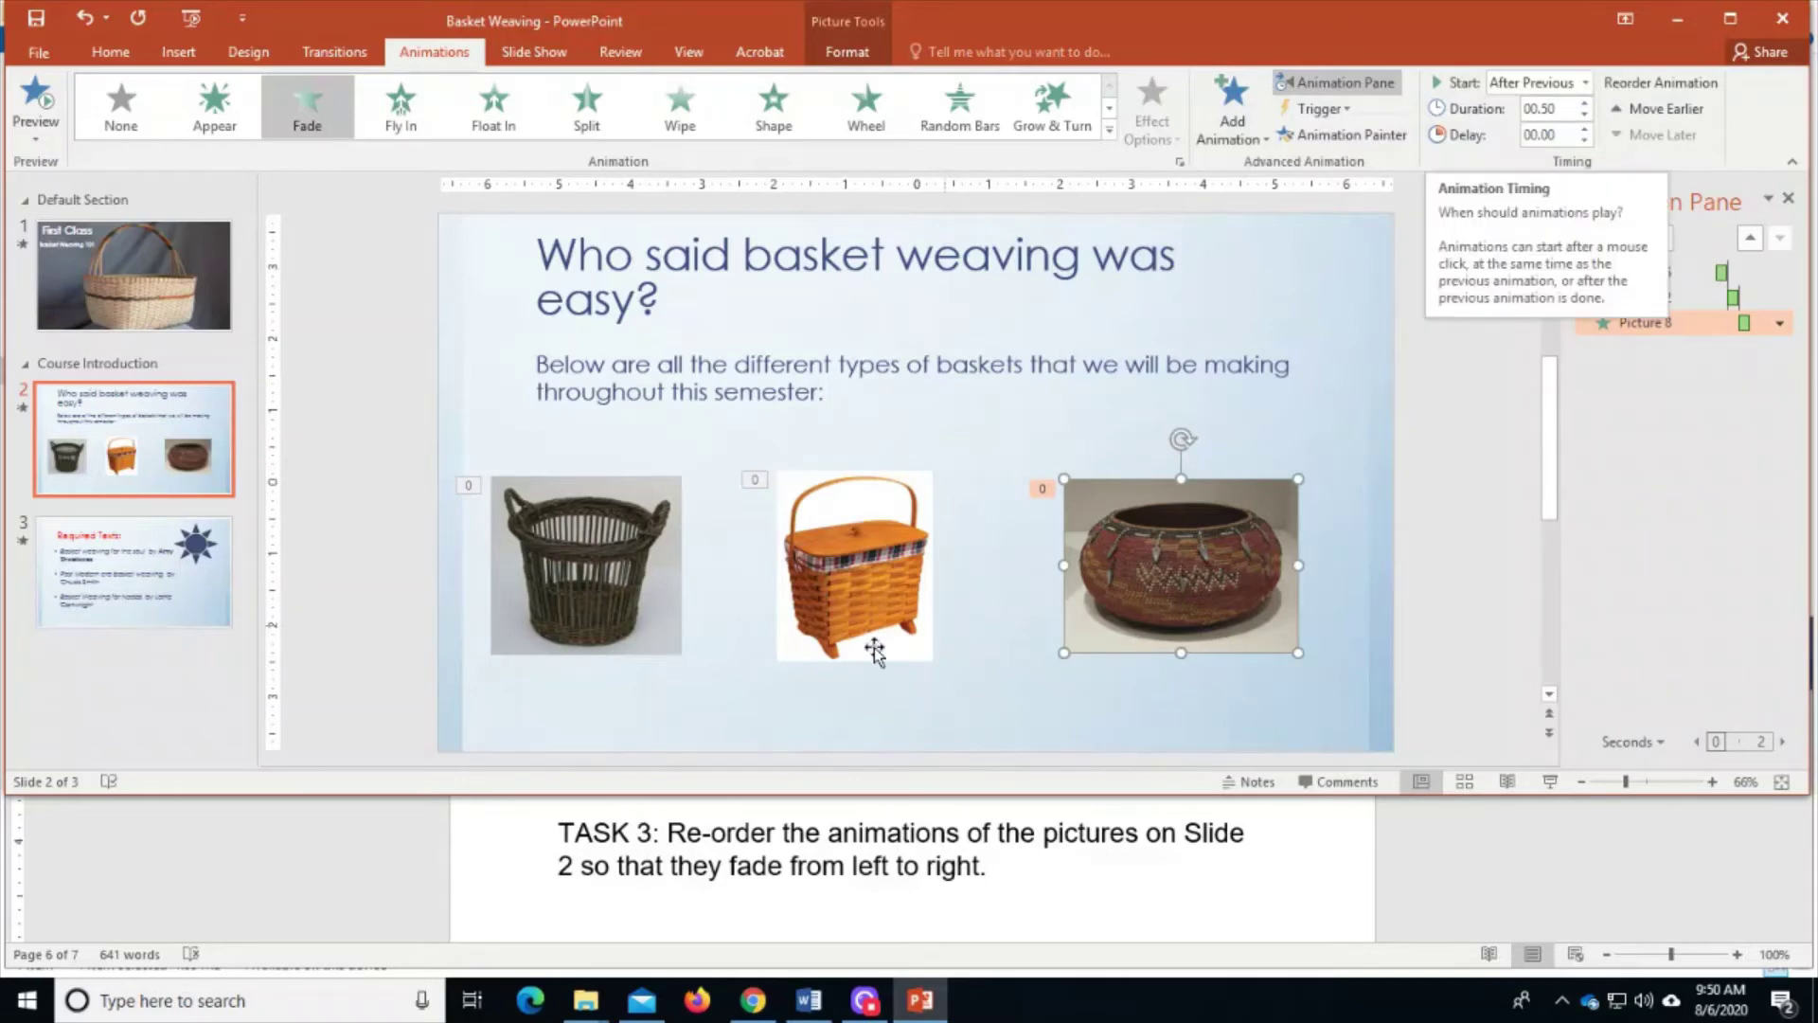
left_click(1586, 86)
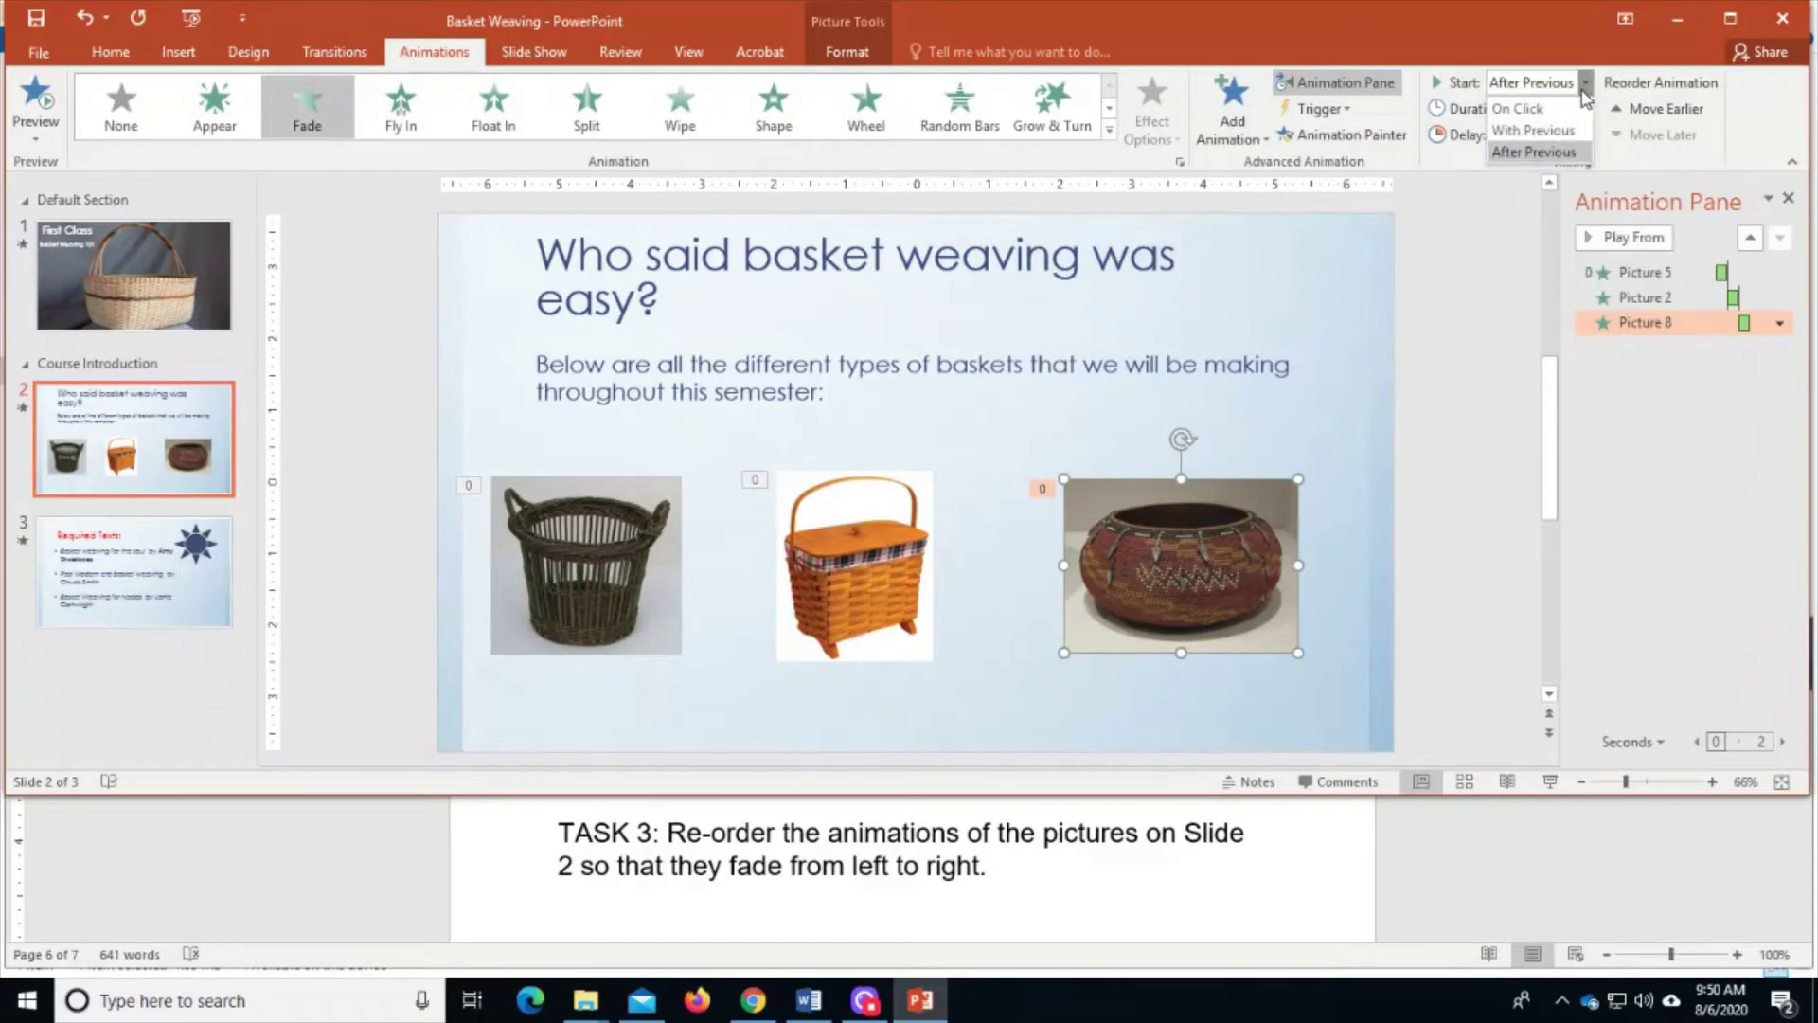
left_click(1564, 47)
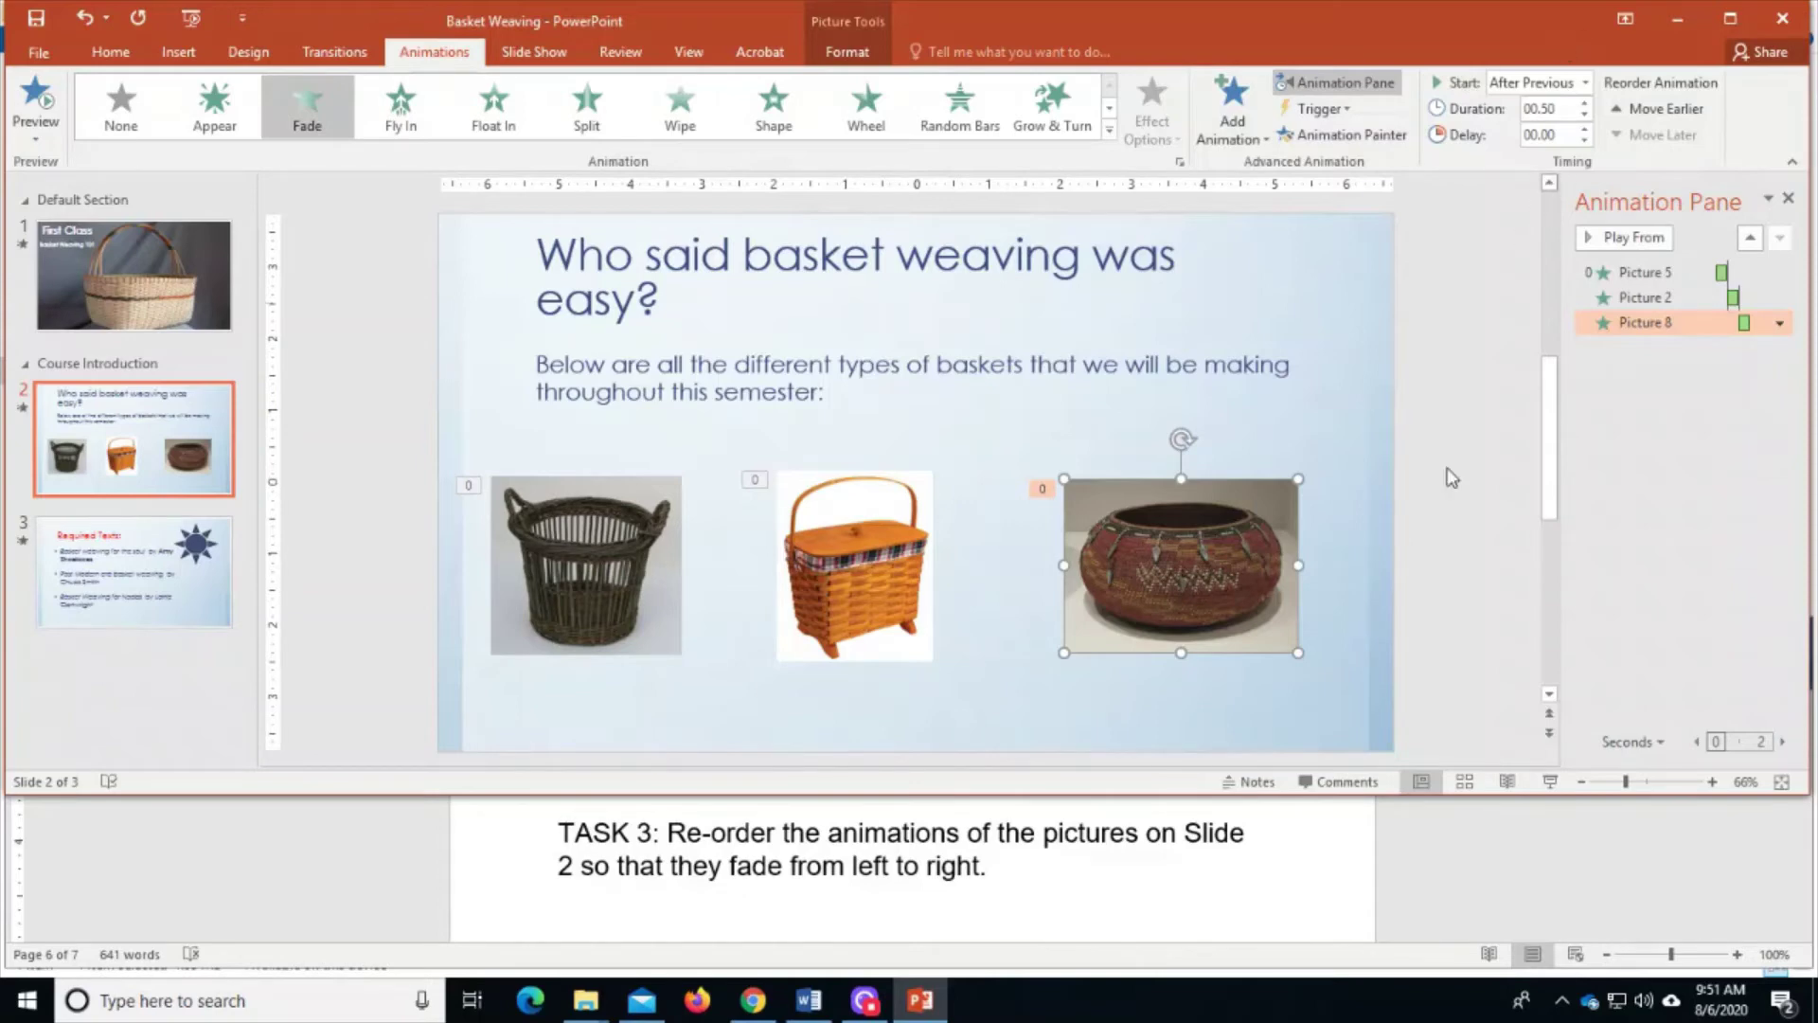
- Read Task 4 in Word, then go to slide 3 and select the sun shape
left_click(1326, 877)
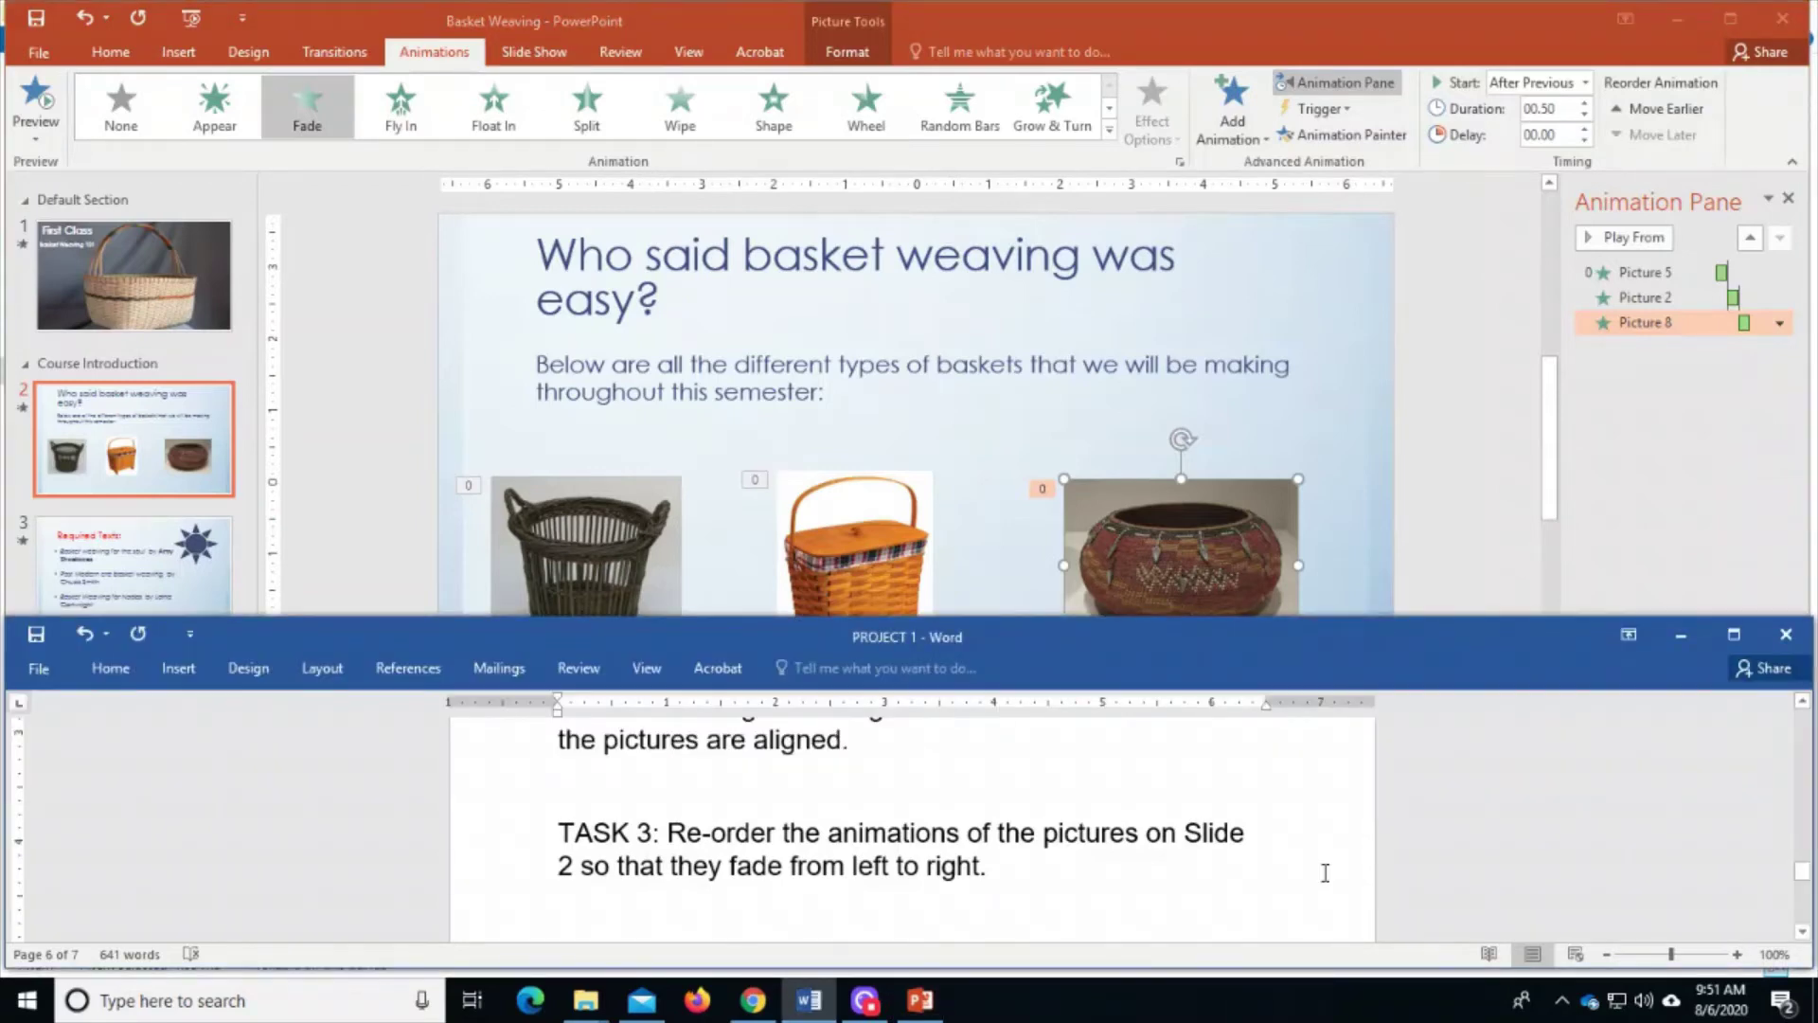
scroll(1325, 872, "down", 3)
left_click(416, 556)
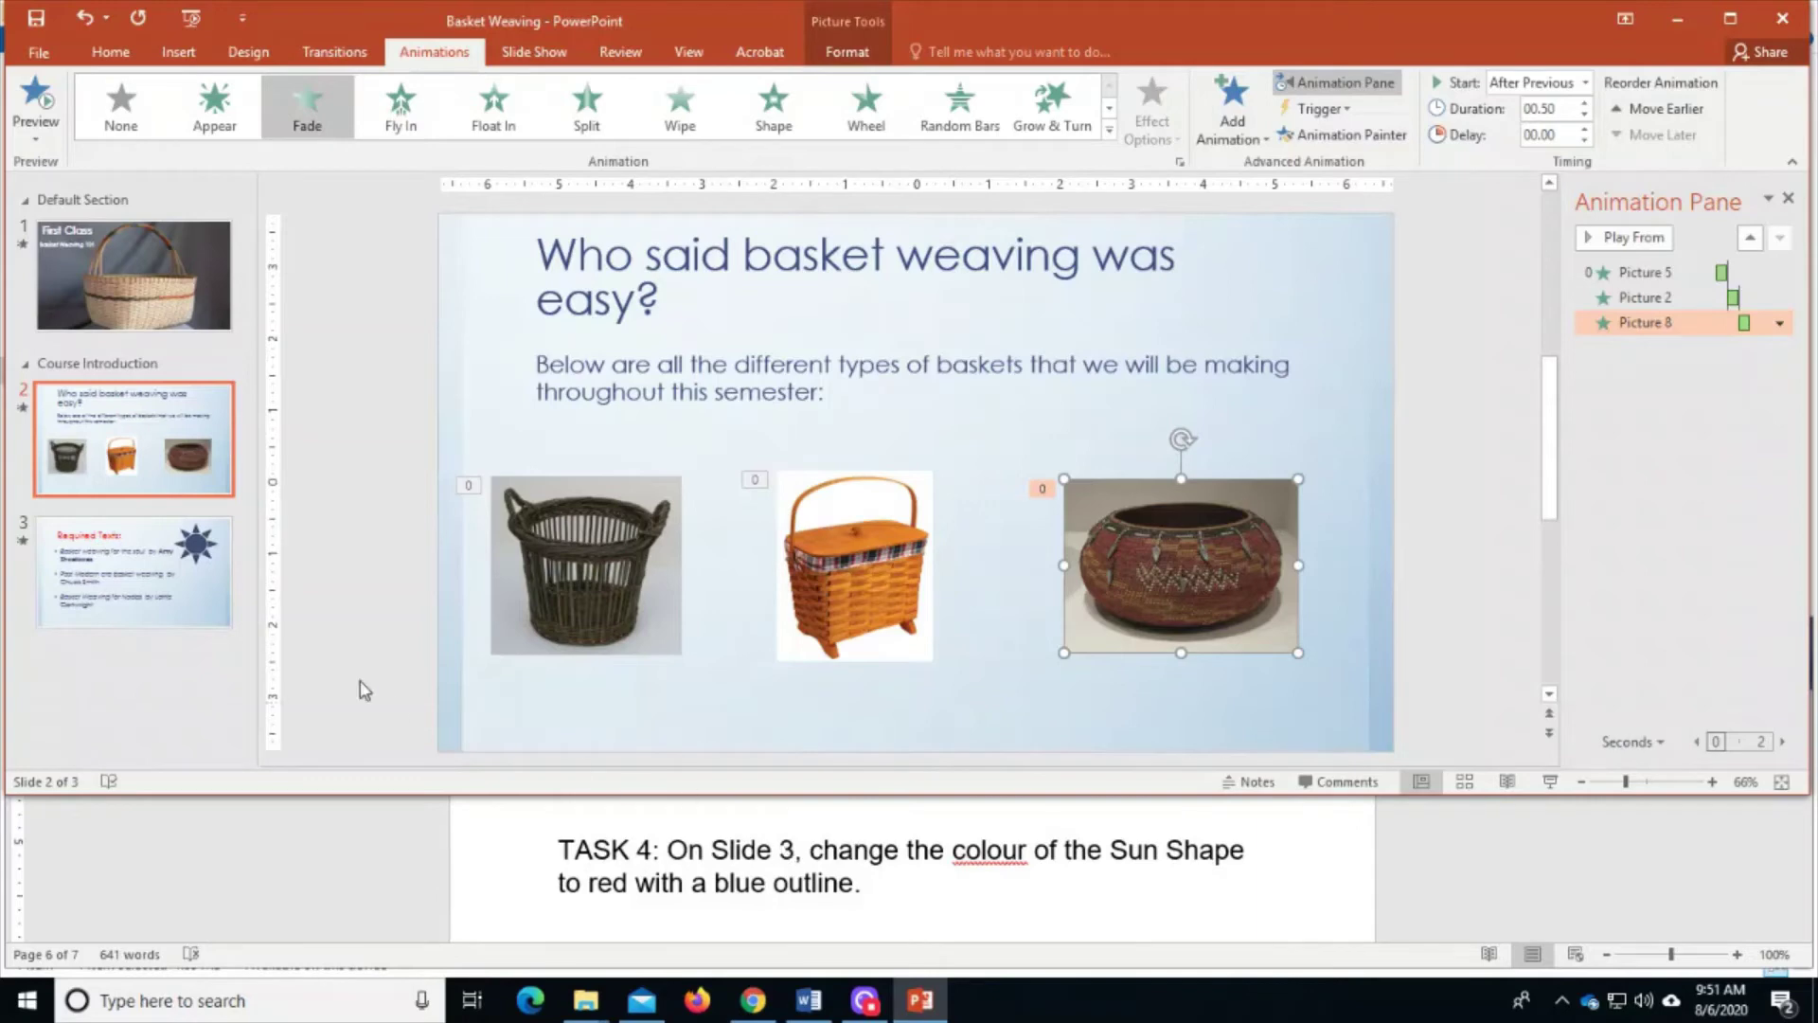
left_click(123, 599)
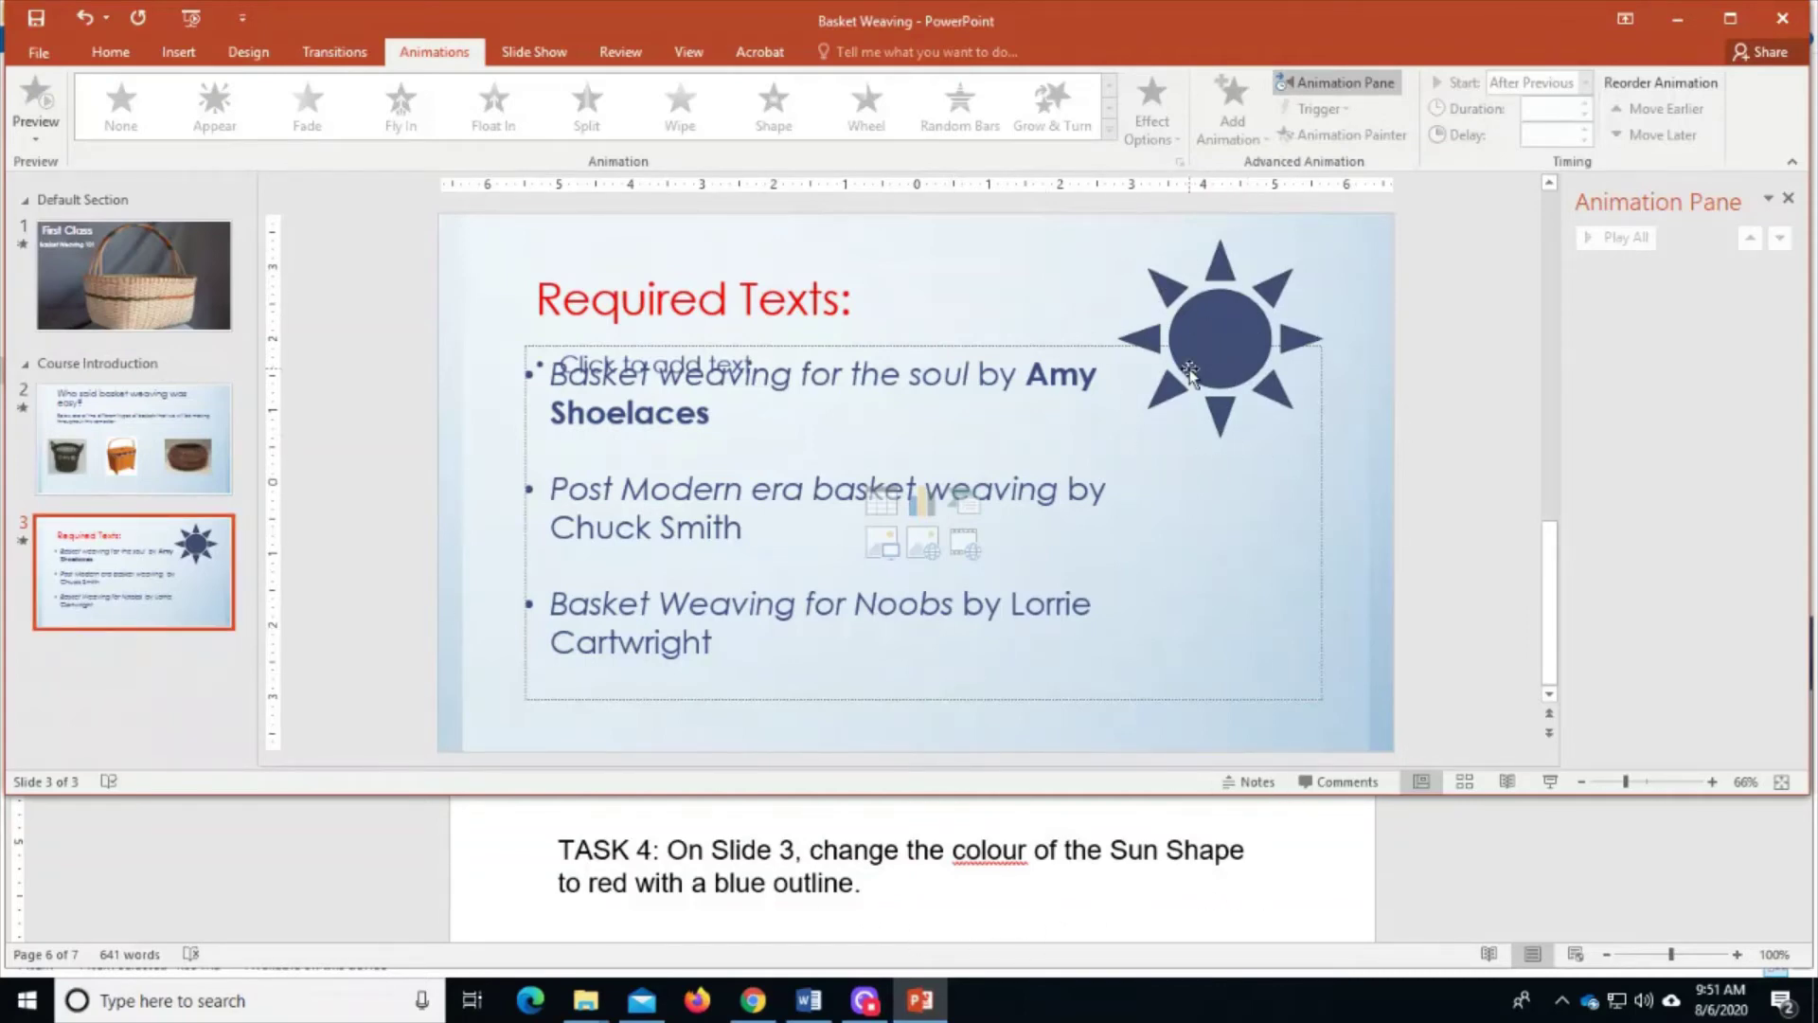
left_click(1243, 348)
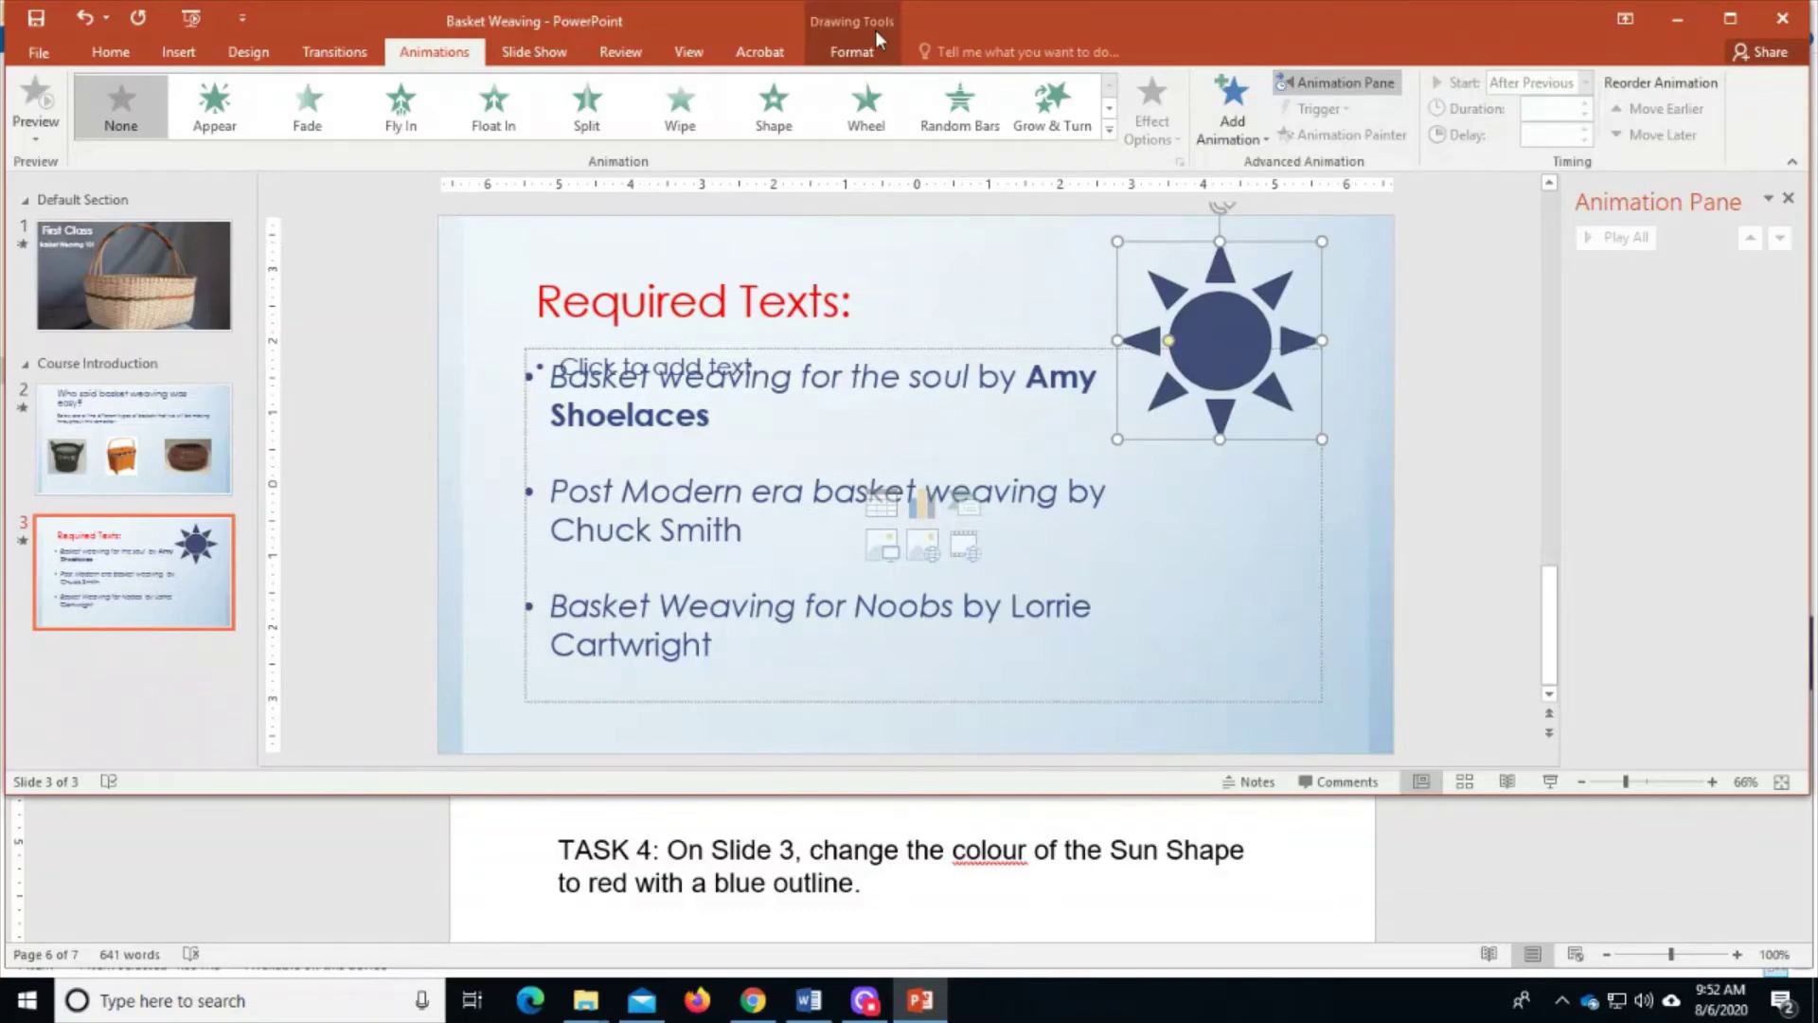
- Fill the sun shape red and give it a blue outline
left_click(867, 52)
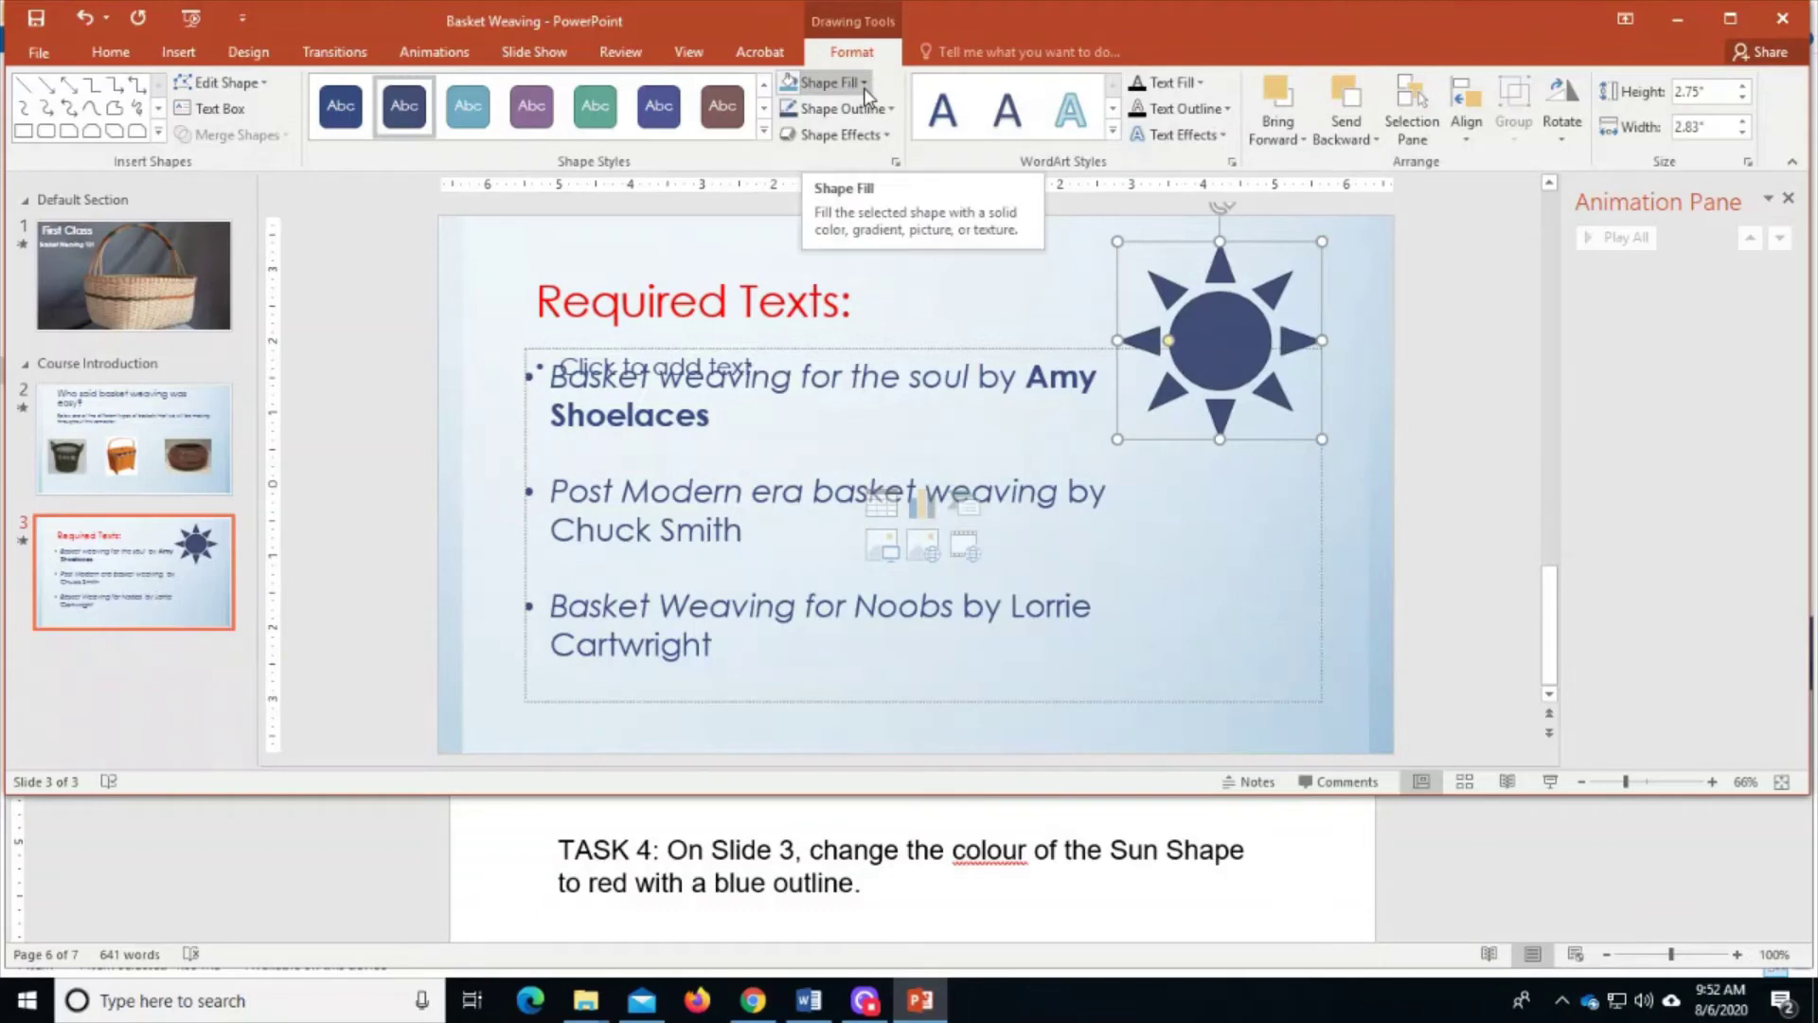
left_click(864, 85)
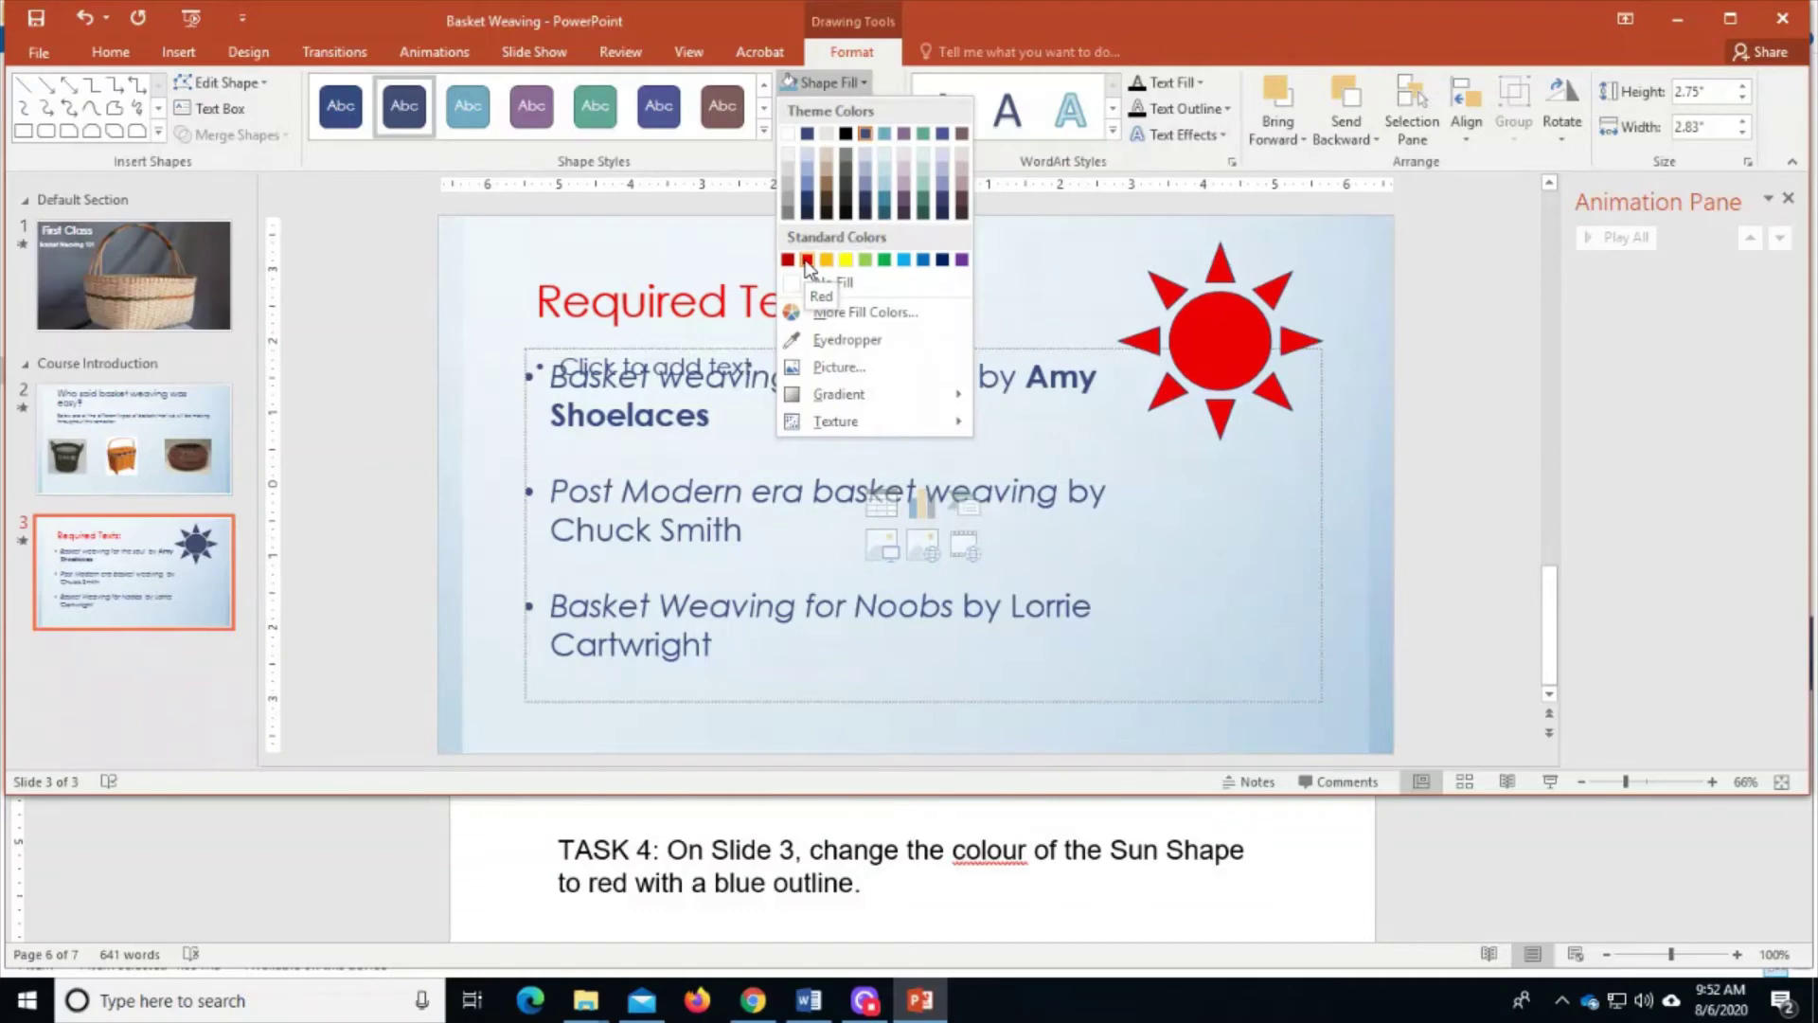
left_click(807, 261)
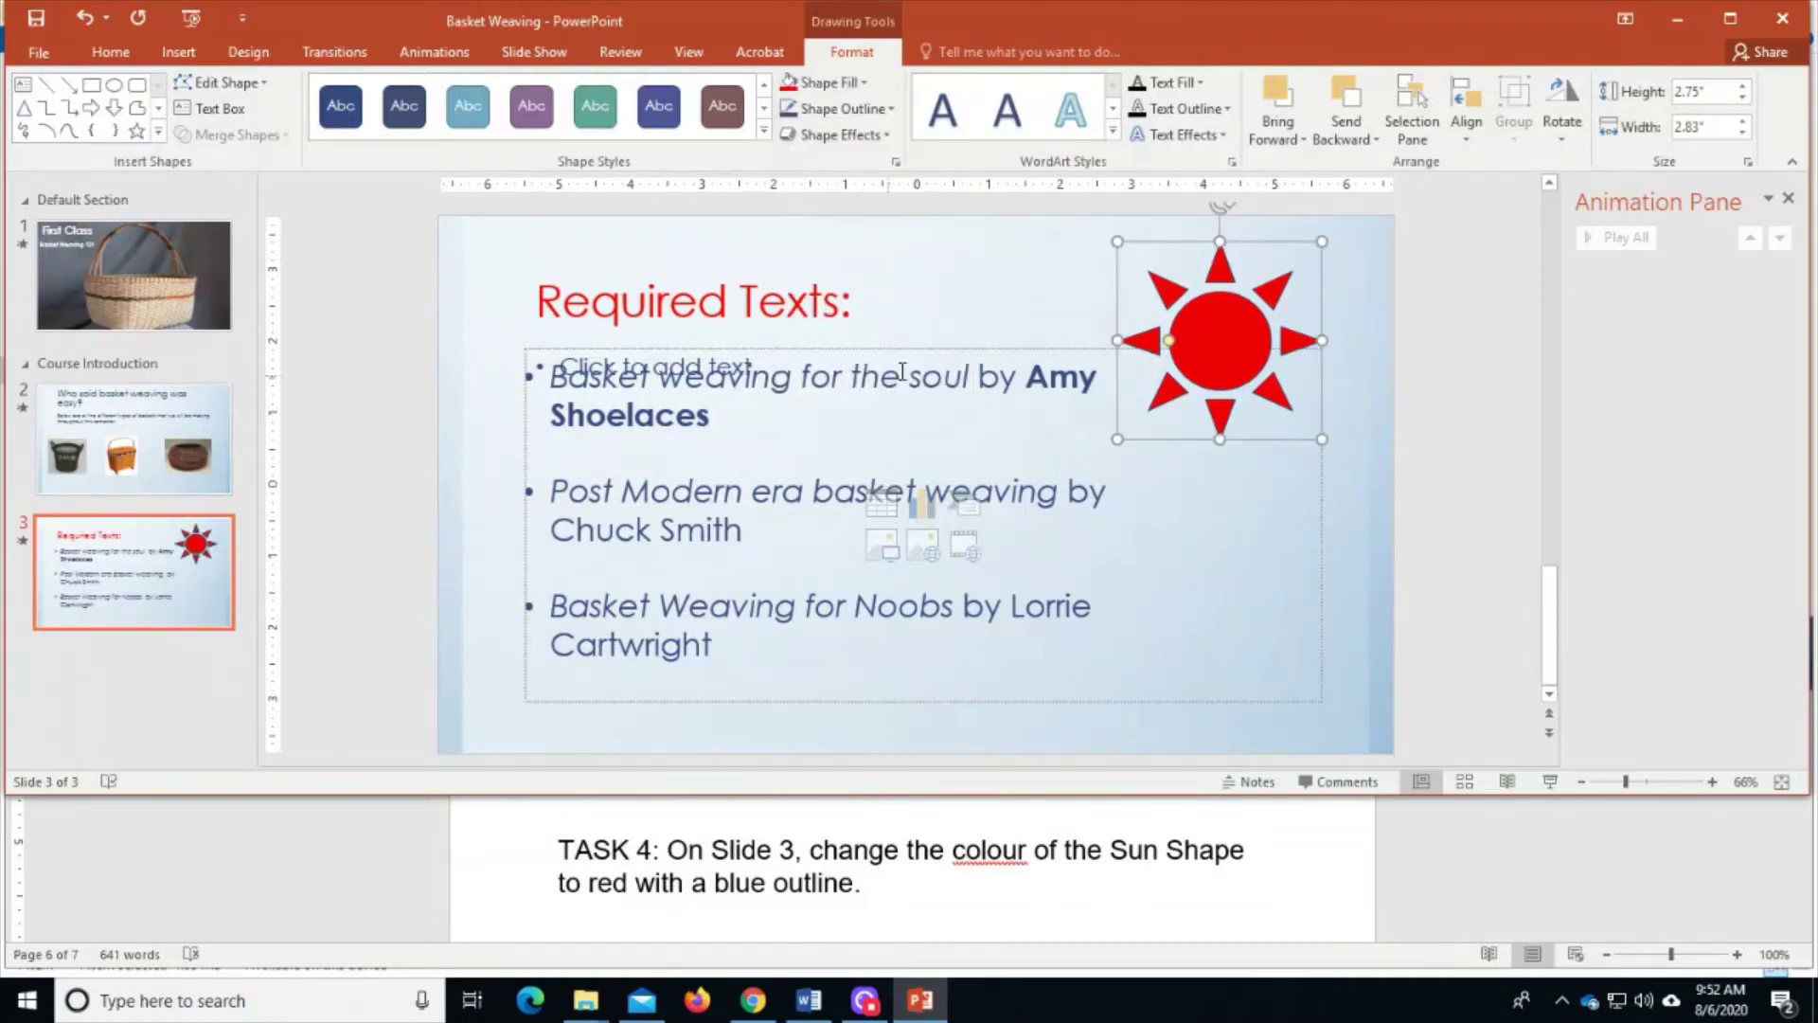
left_click(830, 111)
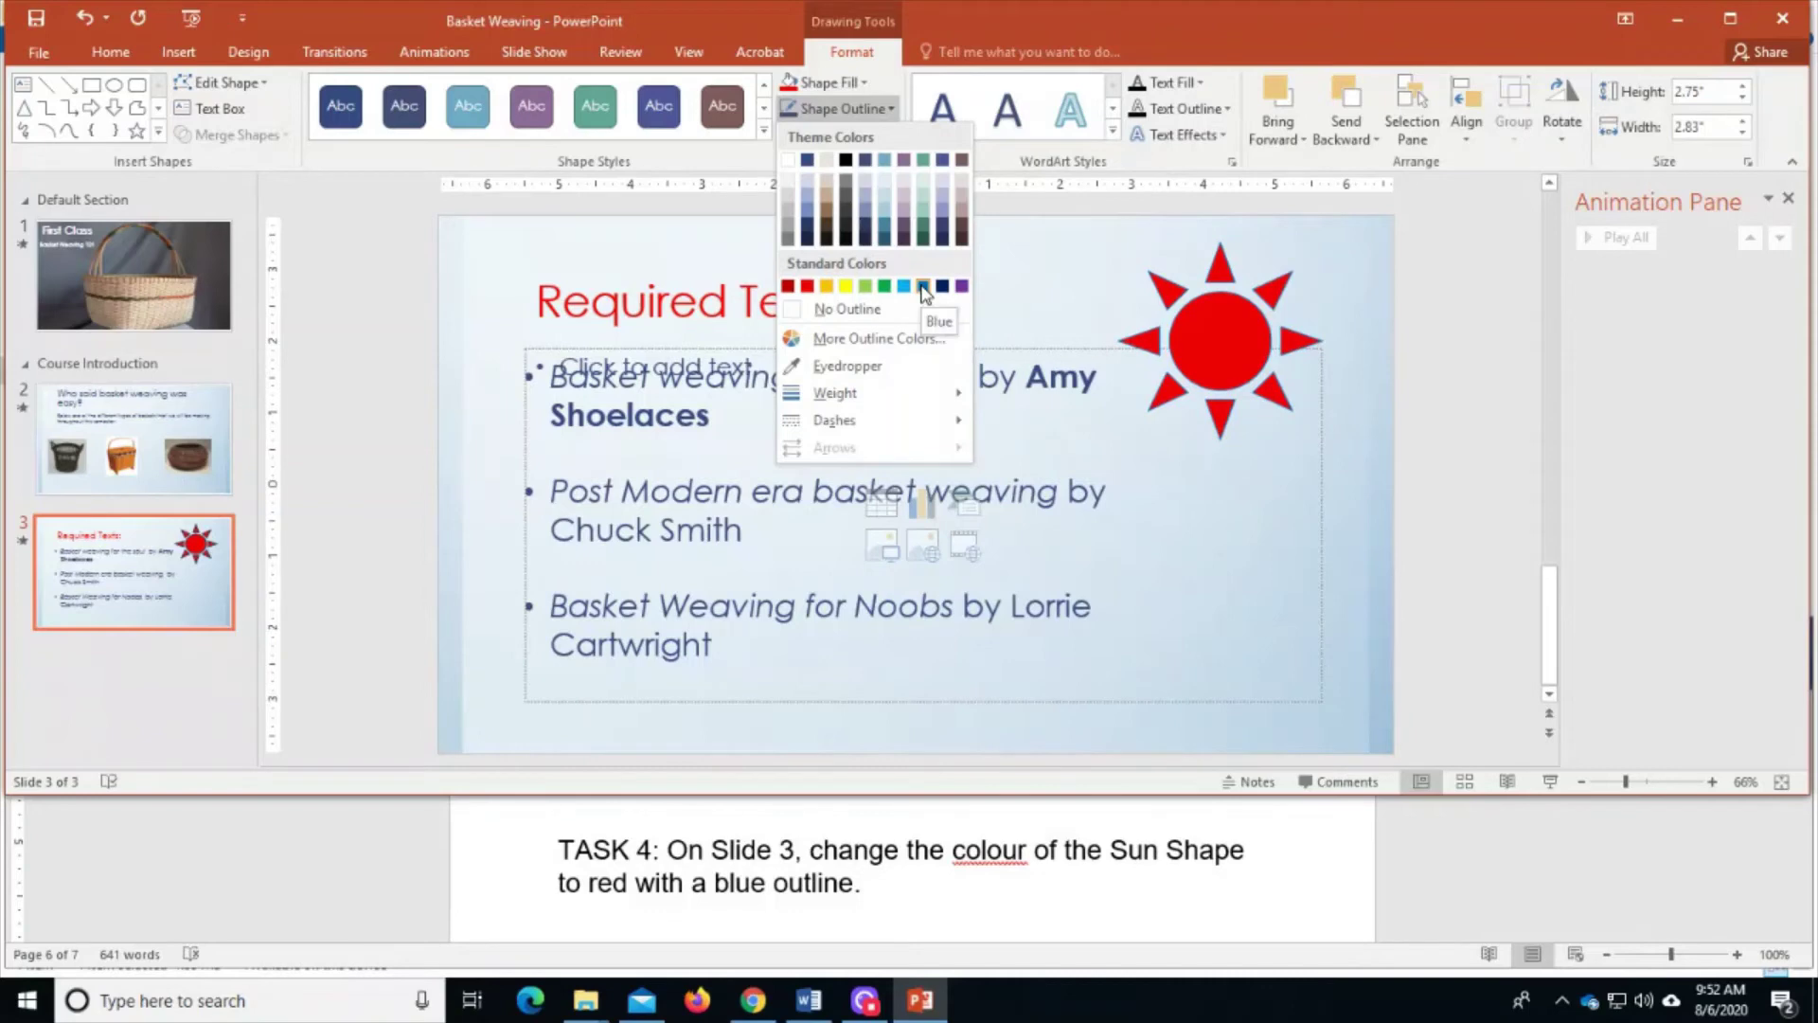
left_click(922, 286)
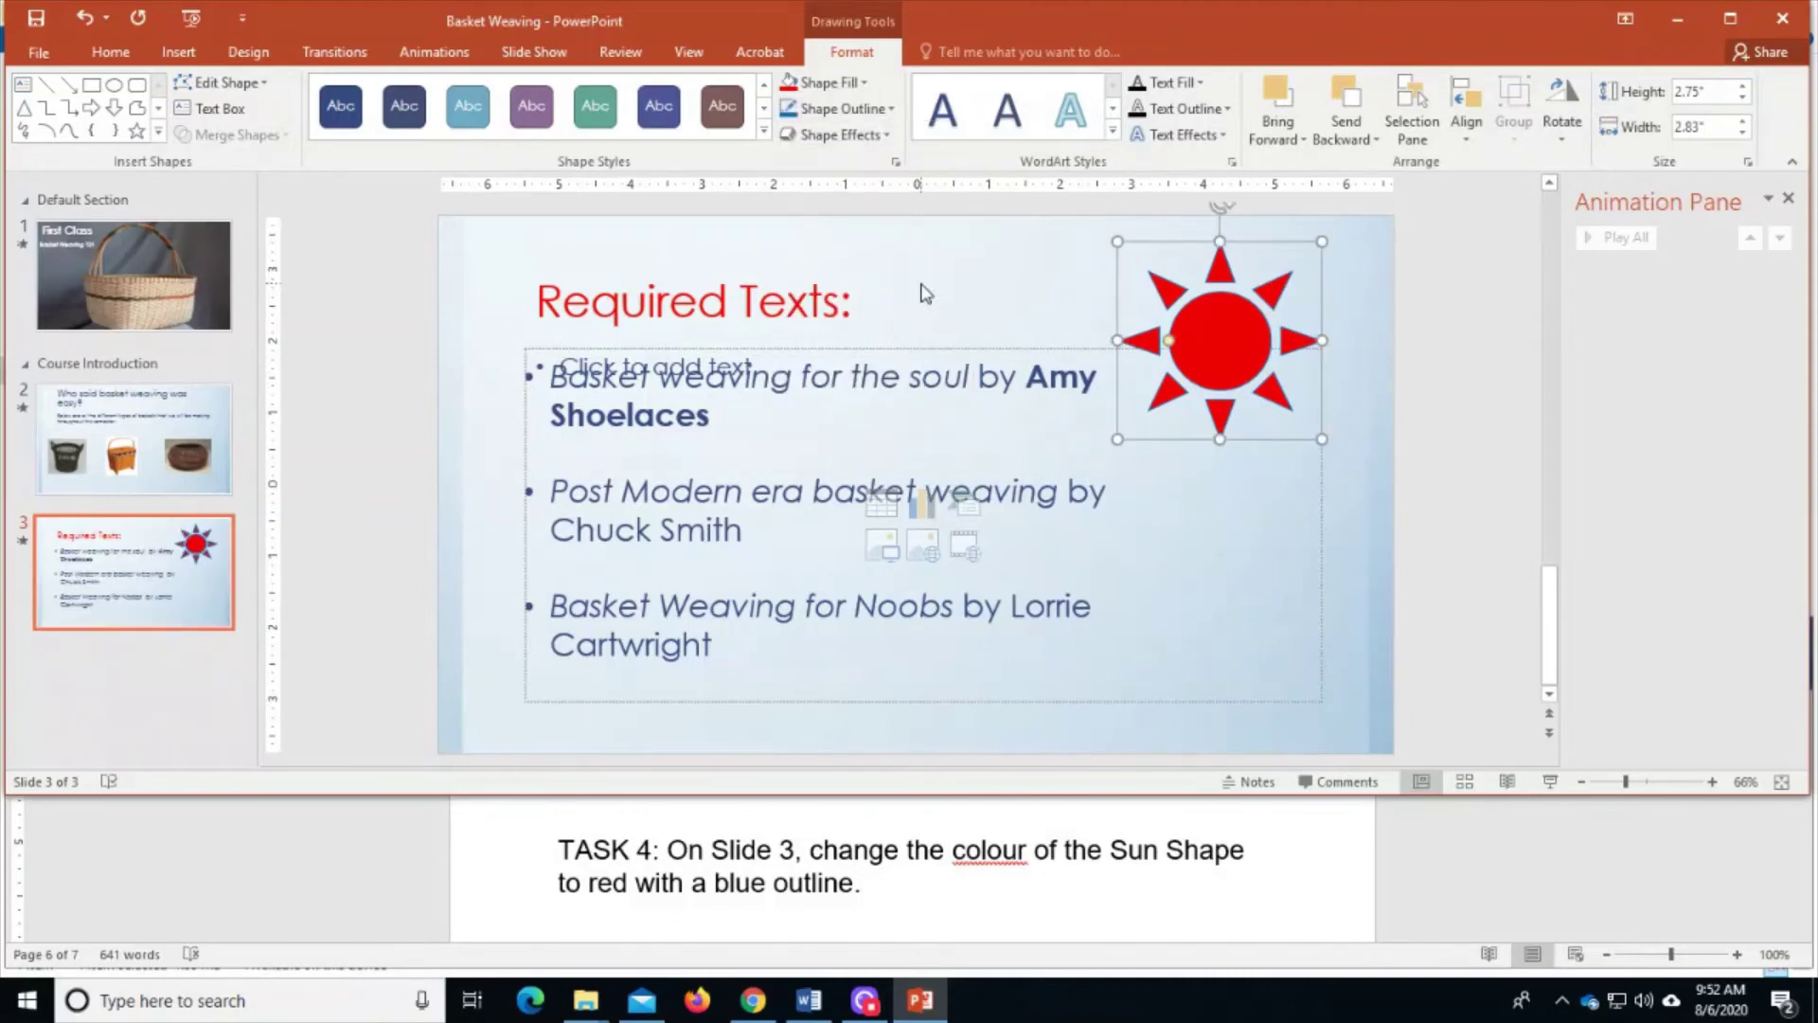
left_click(943, 892)
scroll(942, 888, "down", 2)
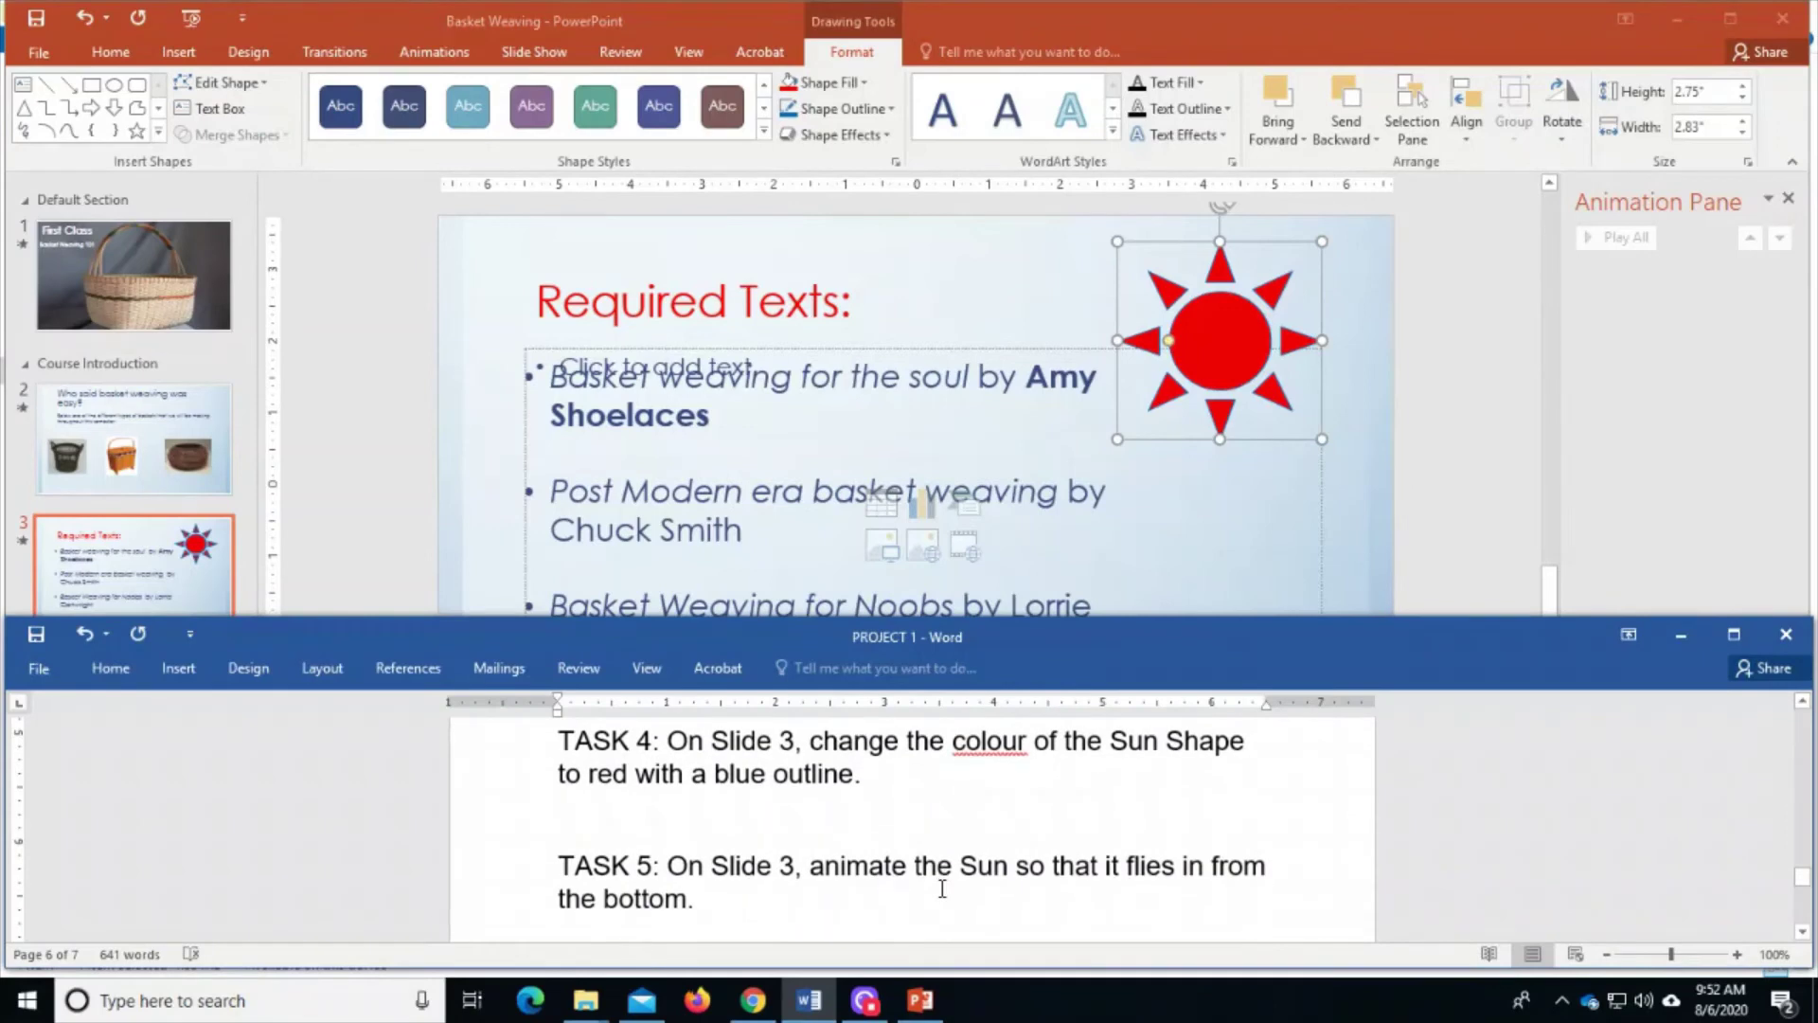
left_click(481, 491)
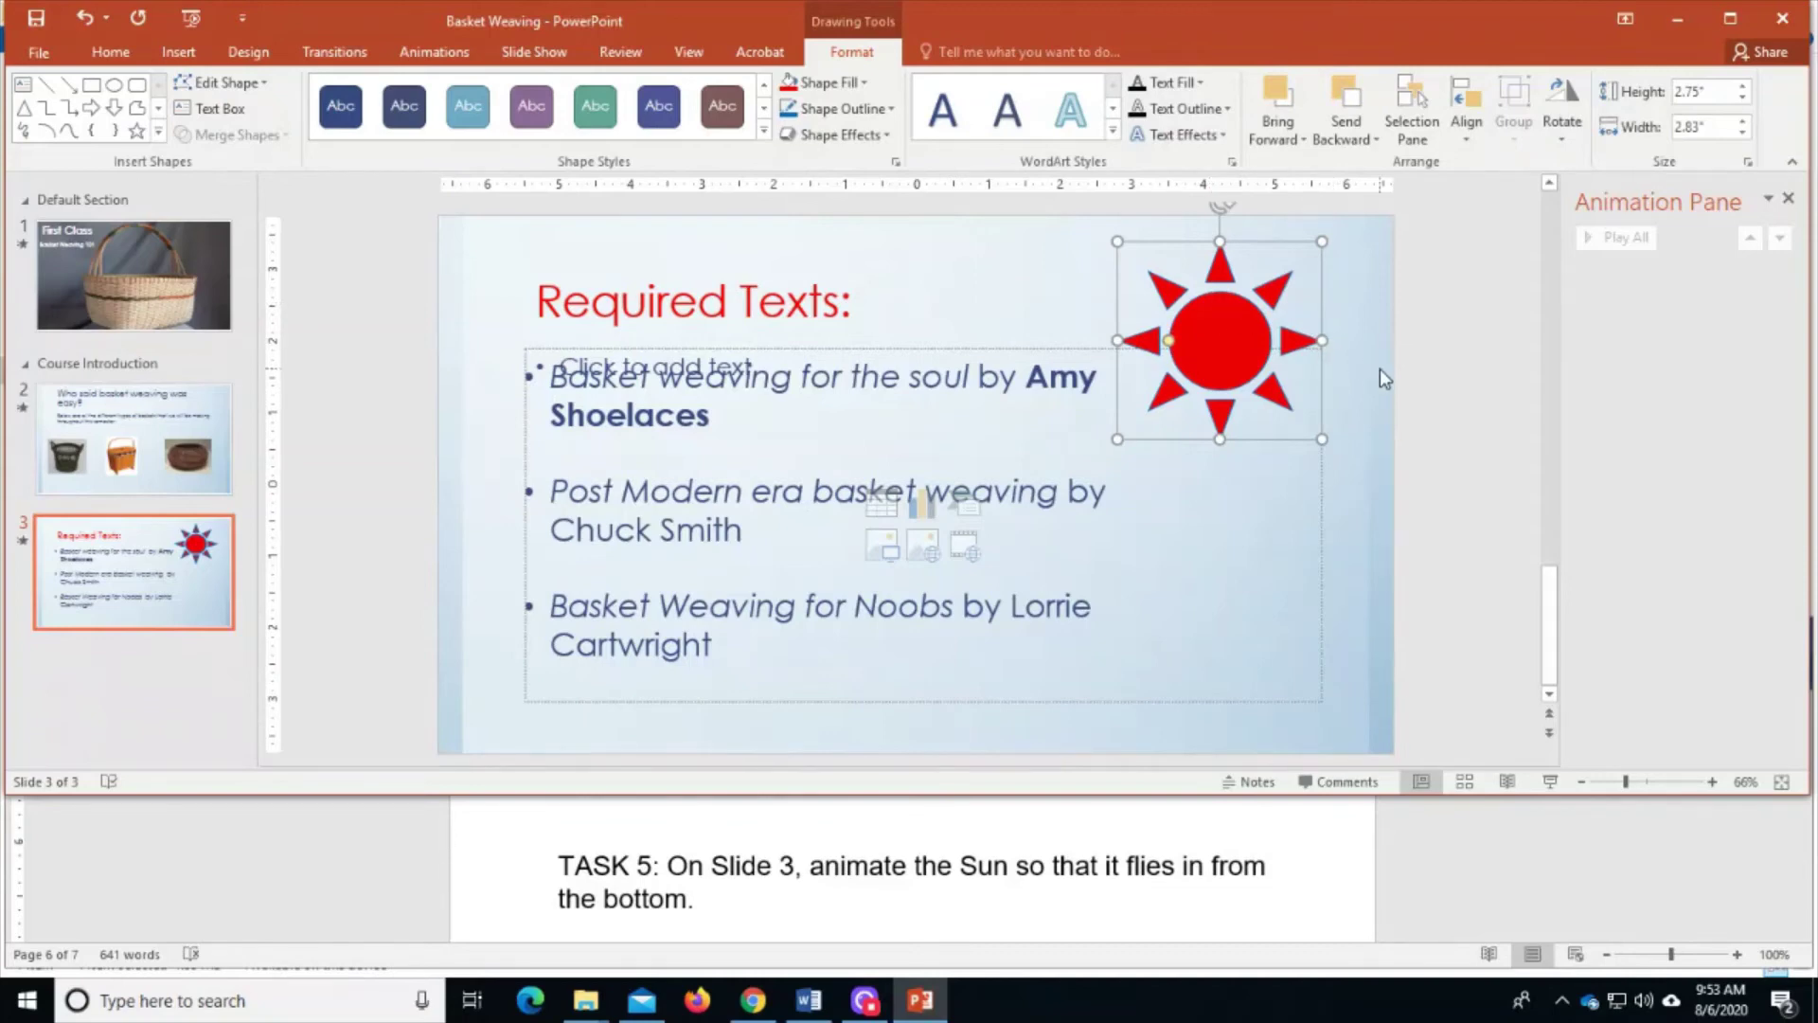
- Switch to the Animations ribbon with slide 3's red sun selected
left_click(458, 62)
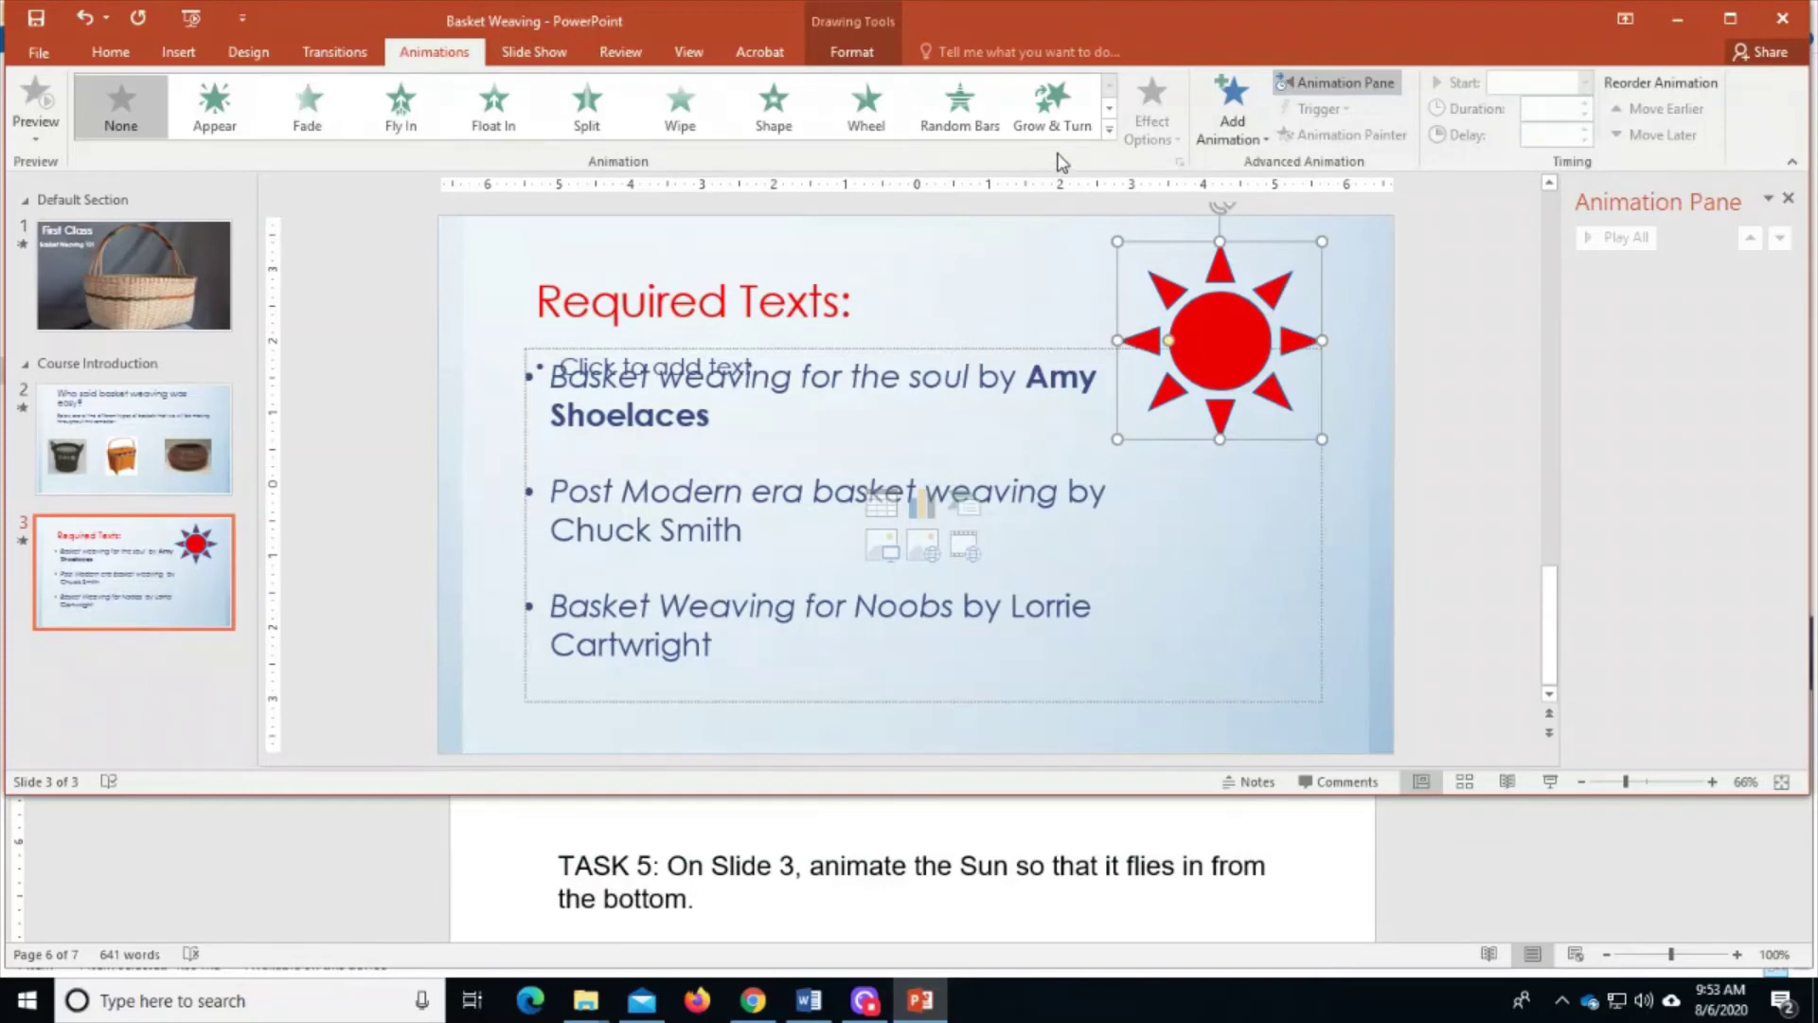
- Apply the Fly In entrance effect to the sun and preview it
left_click(1109, 129)
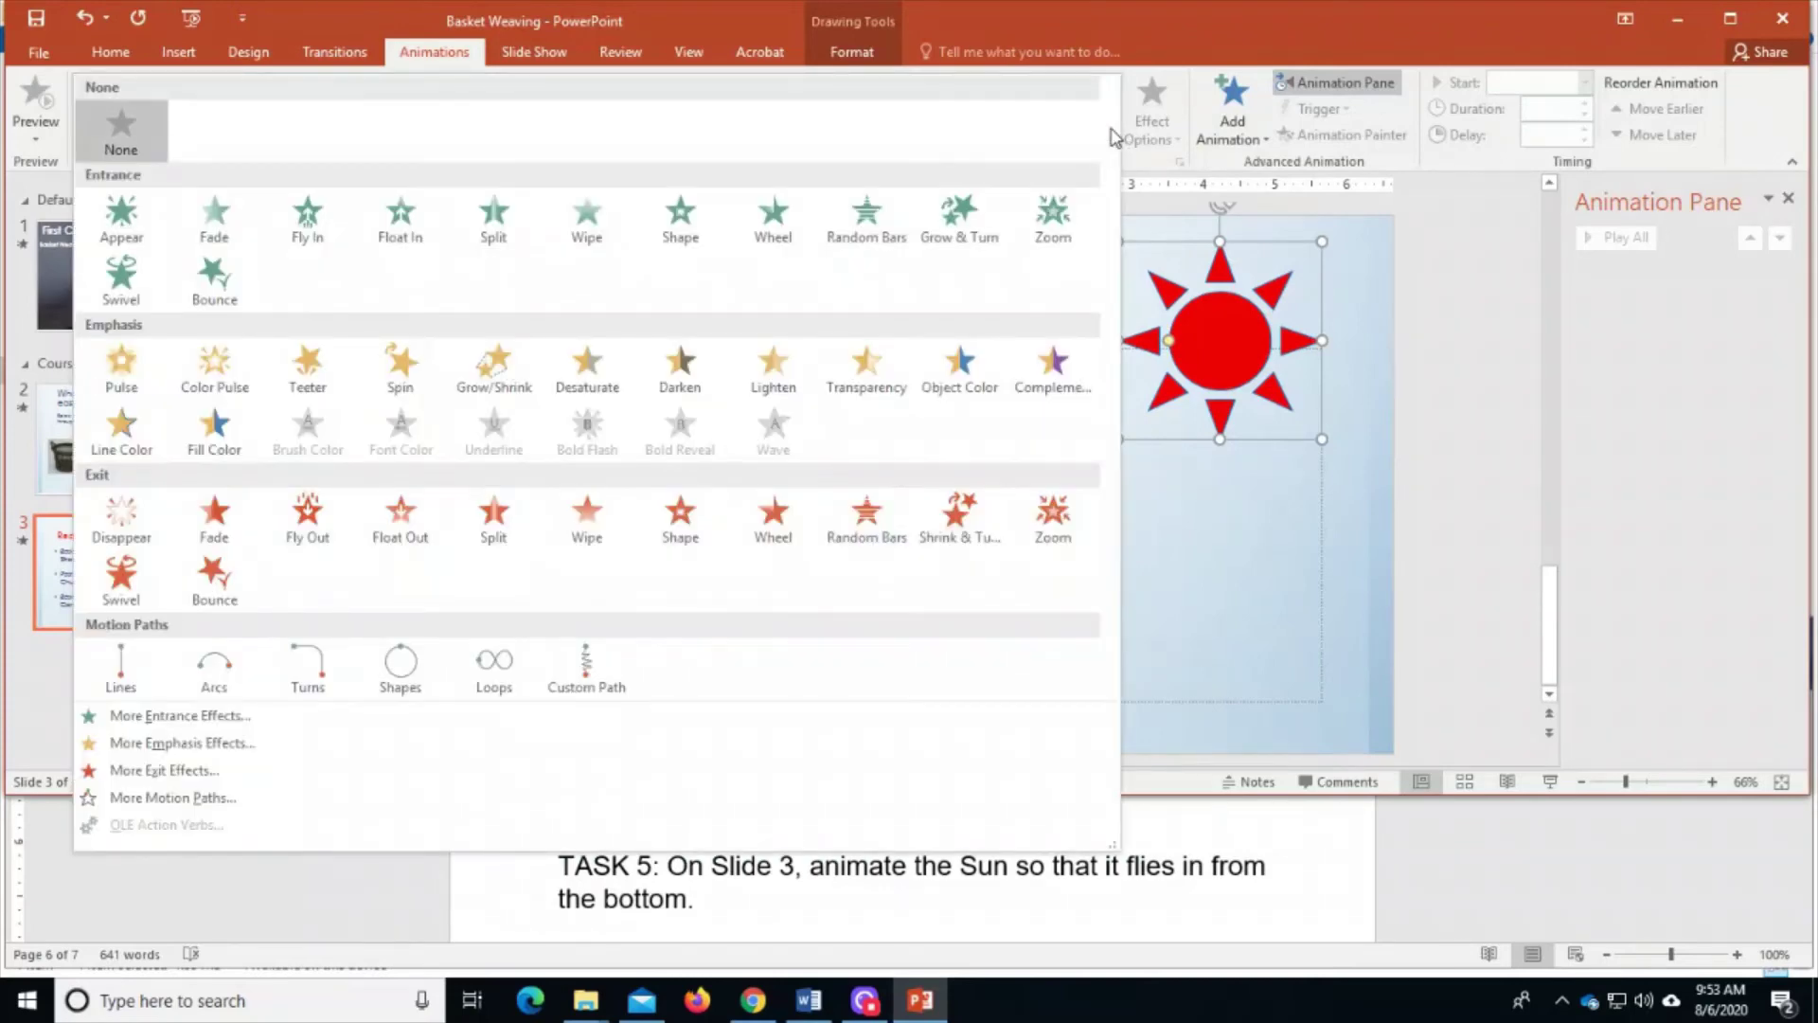
left_click(301, 214)
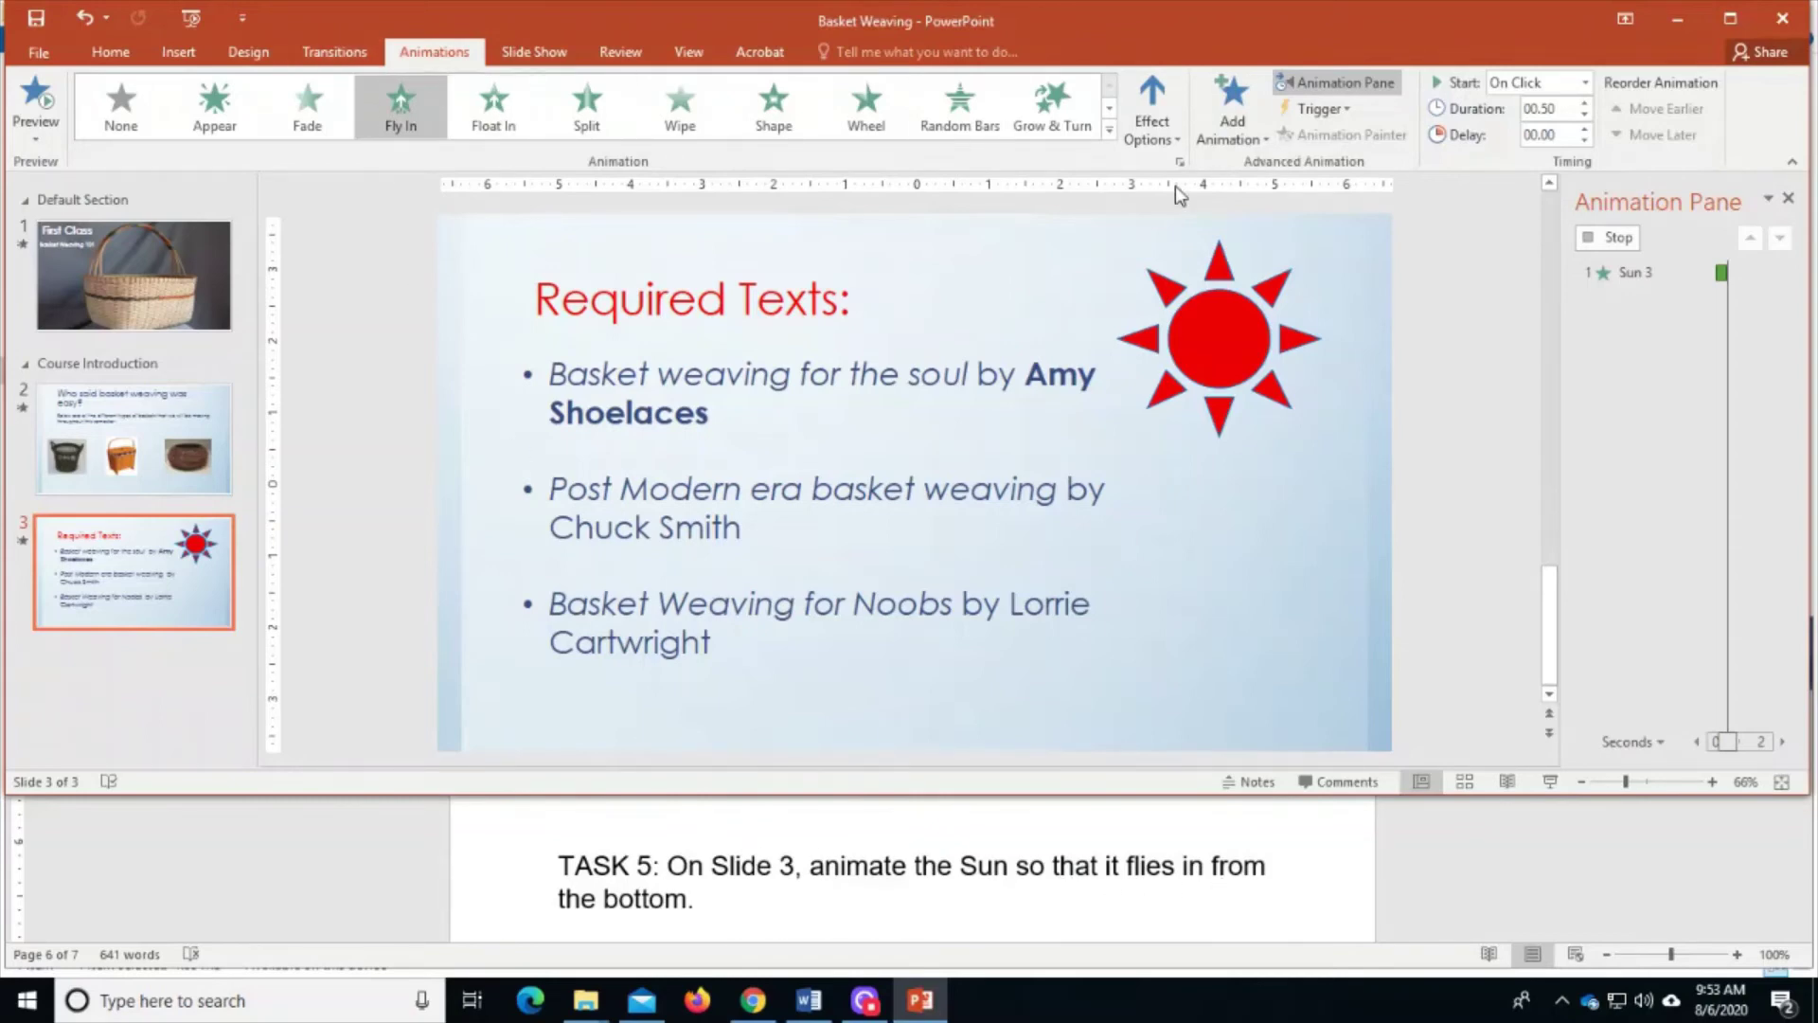
left_click(34, 91)
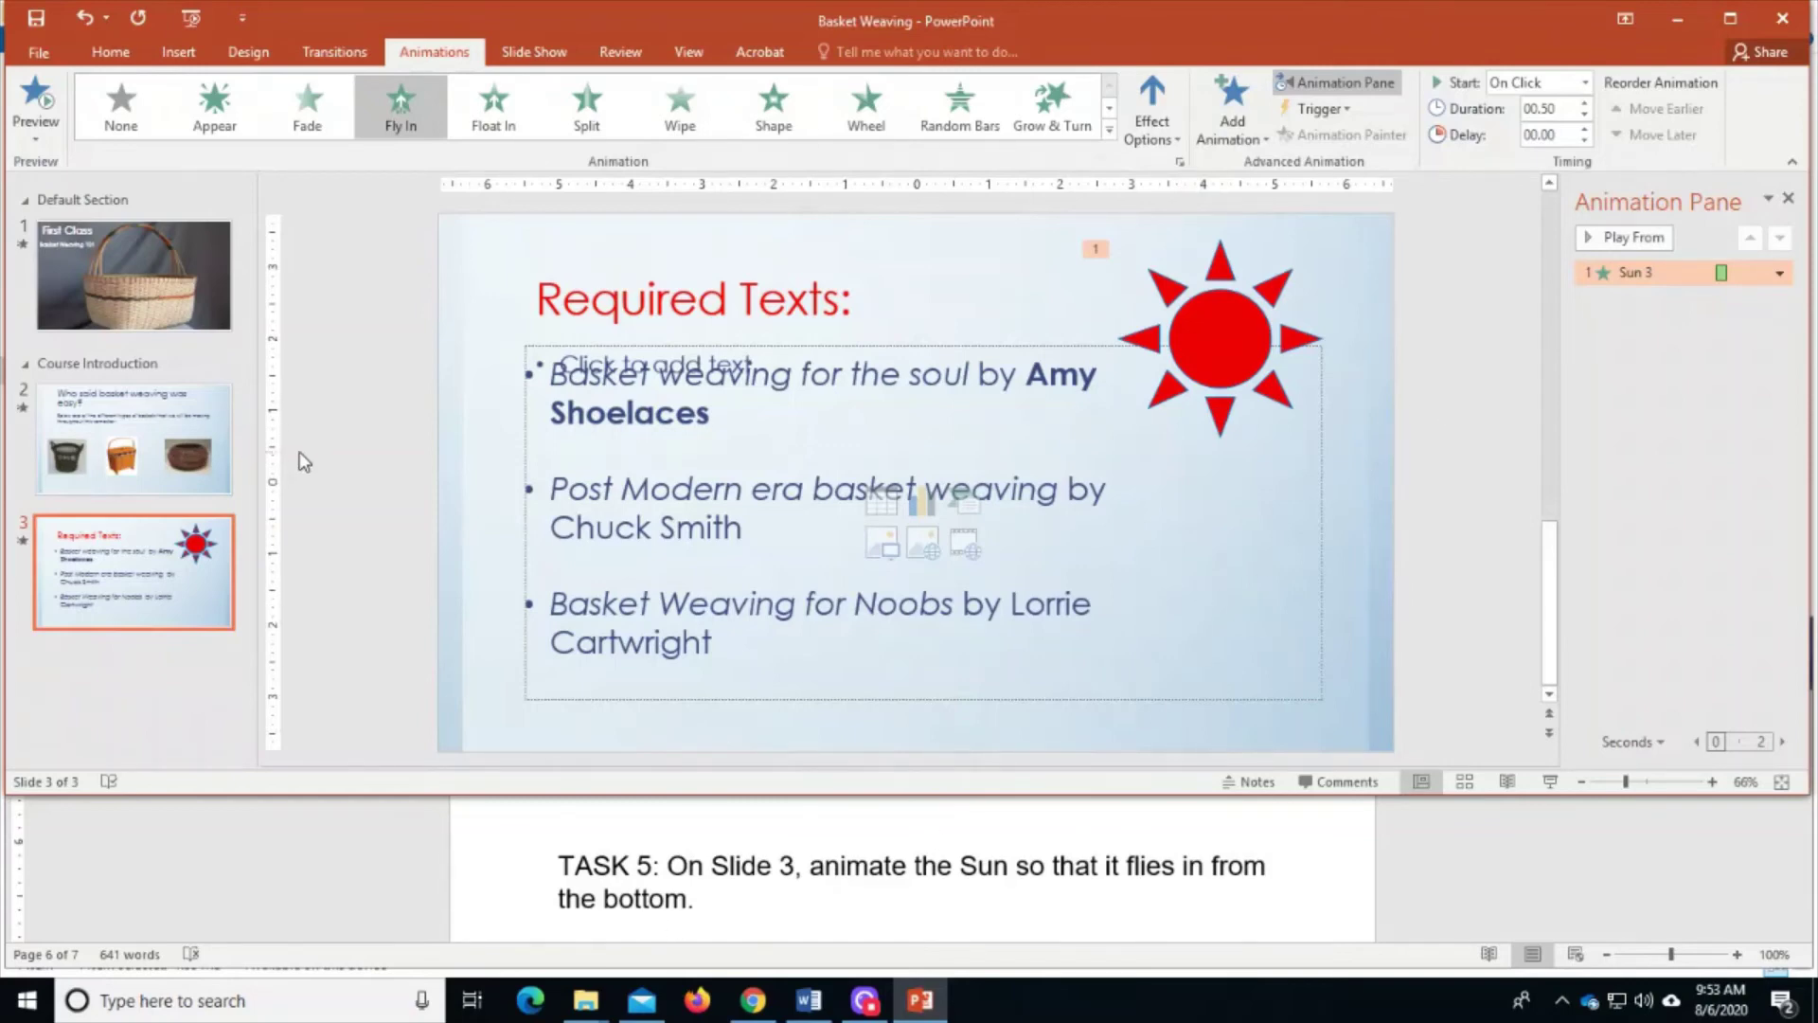
- Try the Fly In direction From Left, then From Right, and settle on From Bottom
left_click(1163, 126)
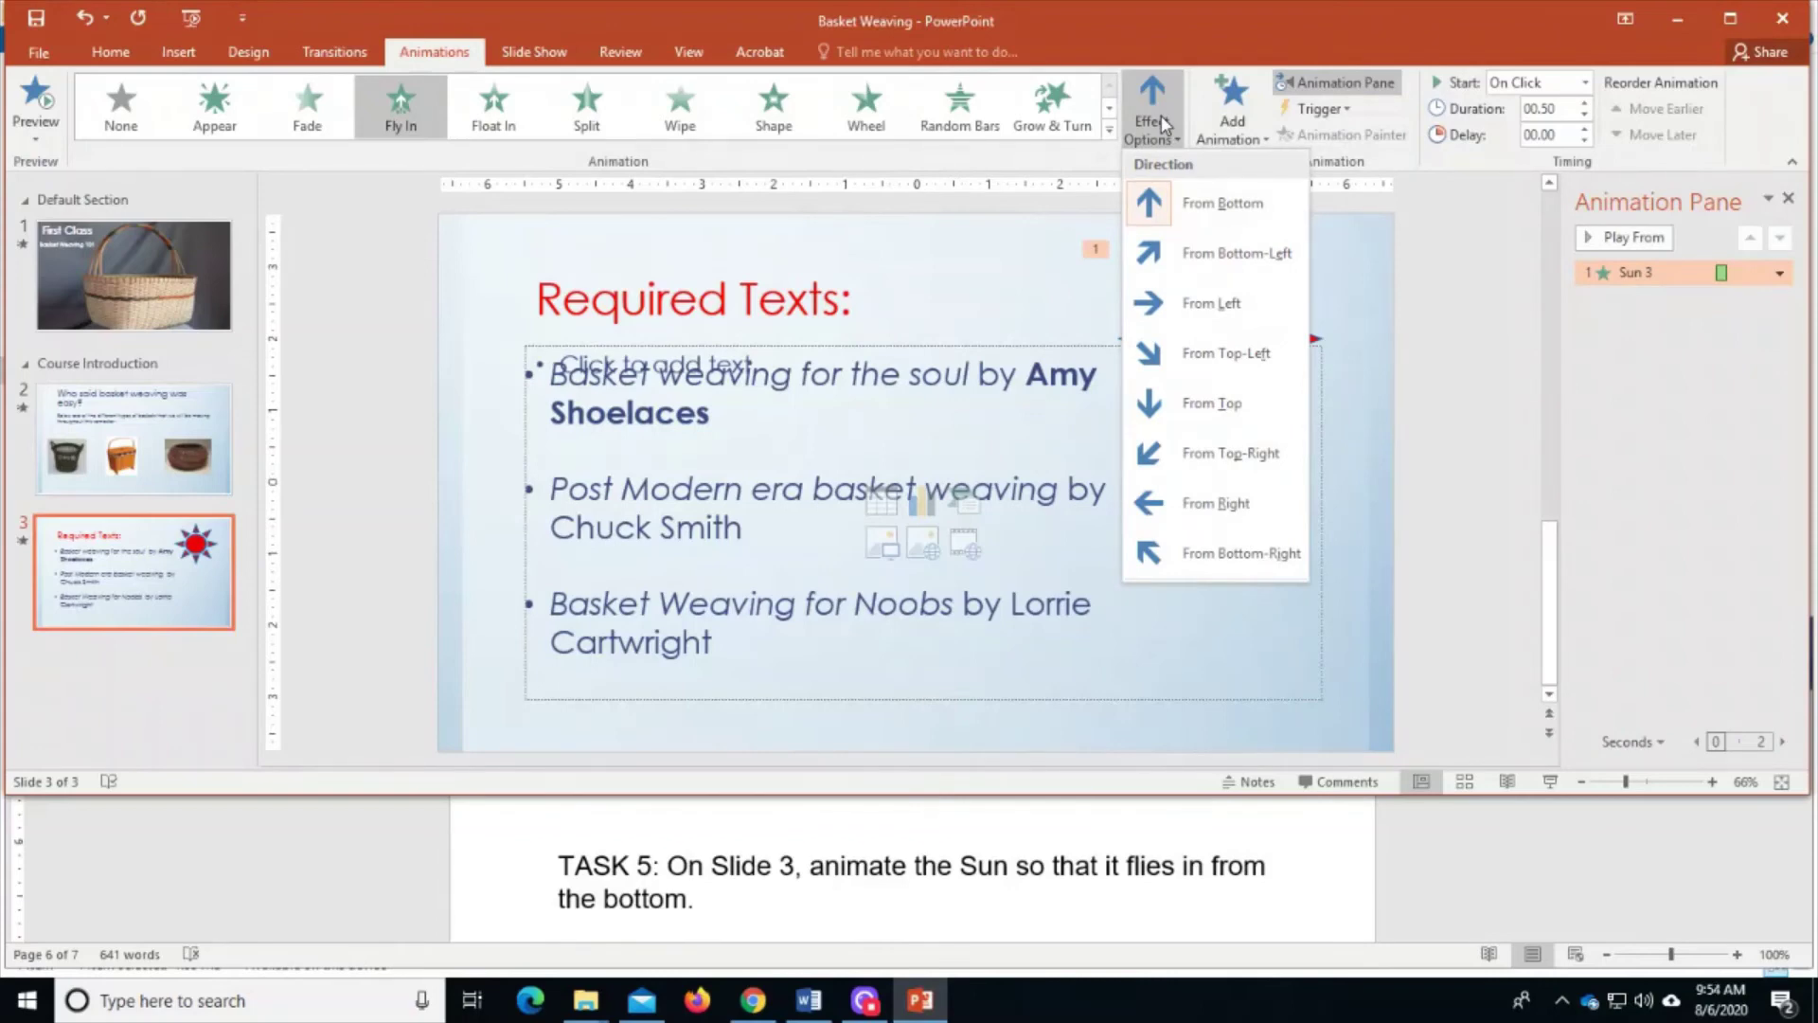
left_click(1195, 303)
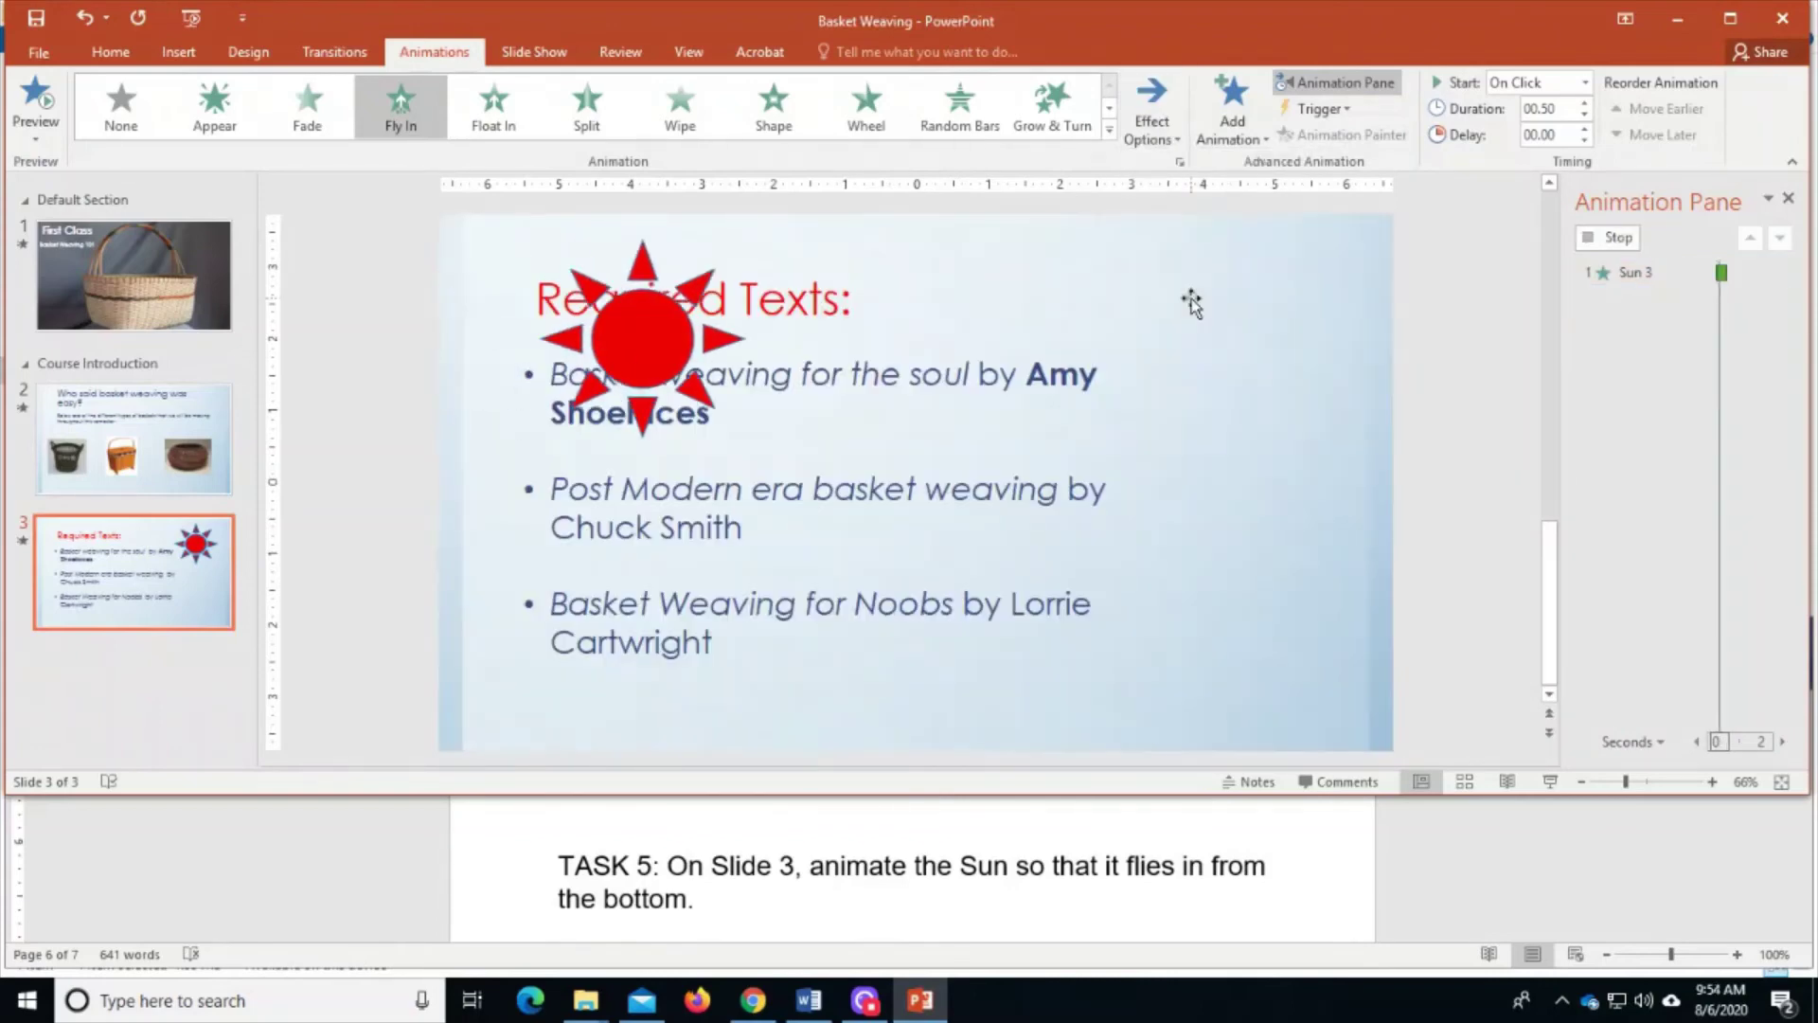
left_click(1155, 111)
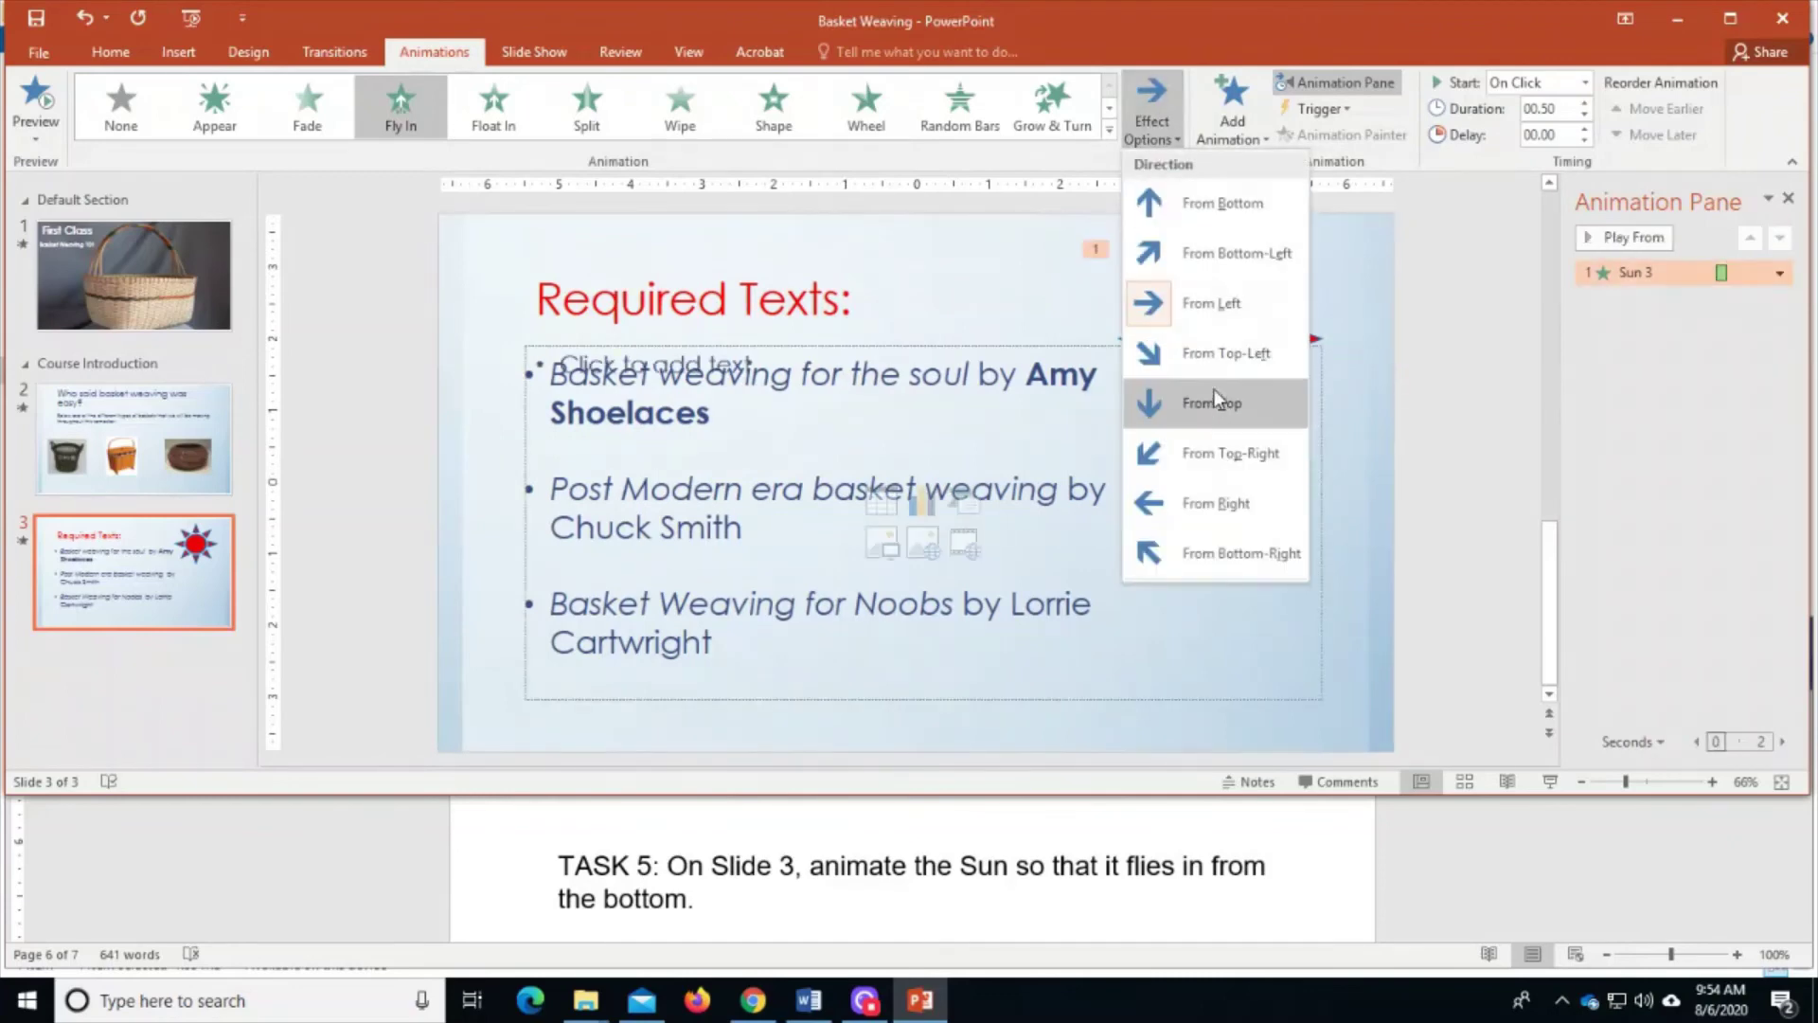
left_click(1221, 493)
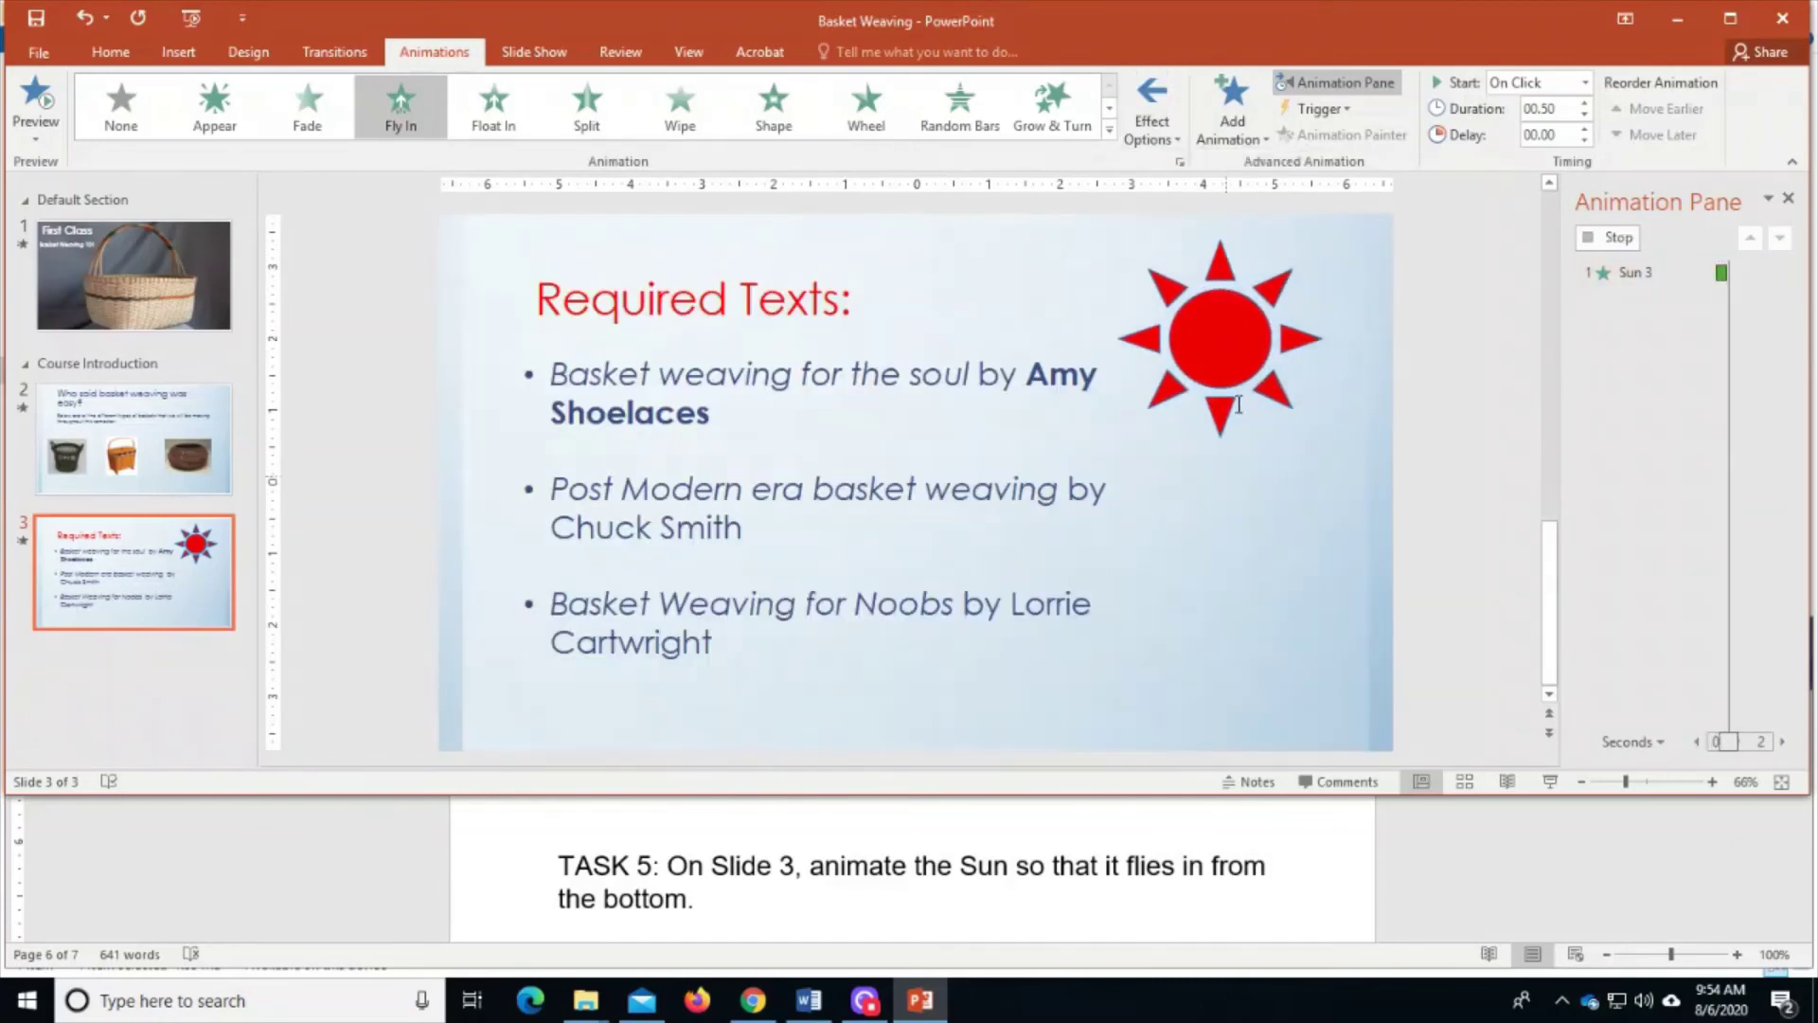
left_click(1167, 139)
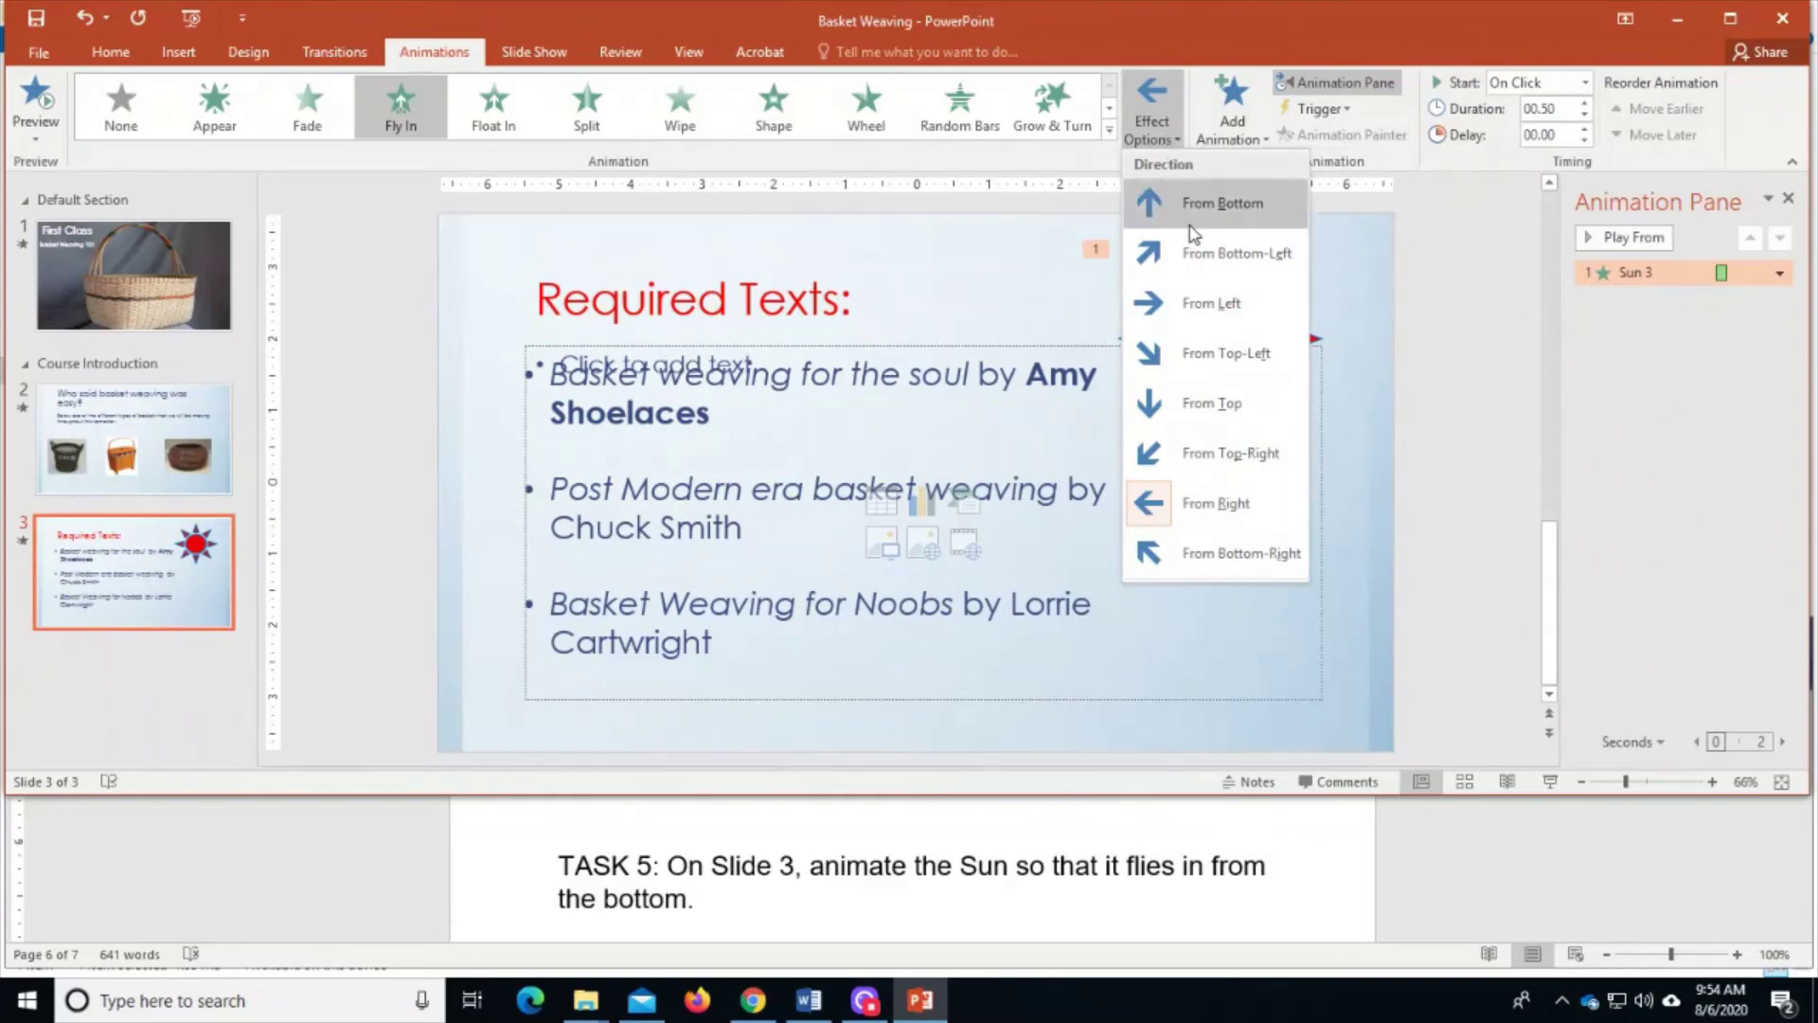
left_click(1228, 230)
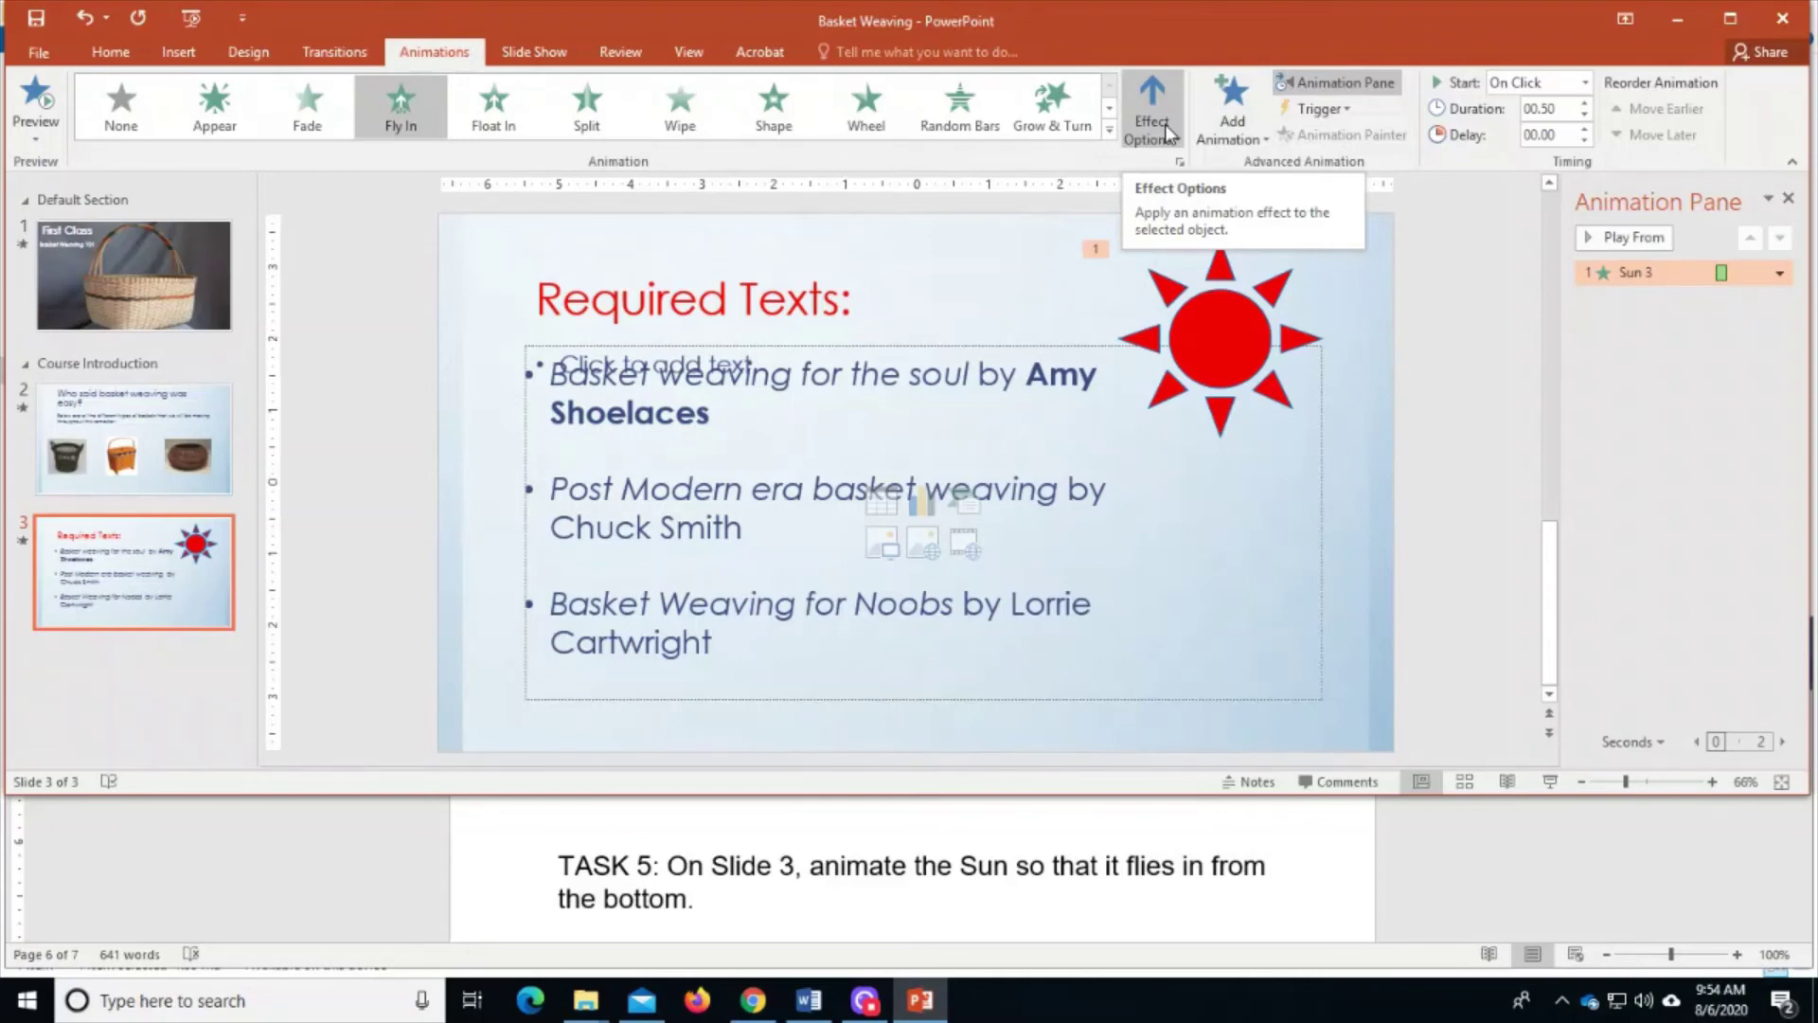
- Try a Fade entrance animation on the sun
left_click(318, 87)
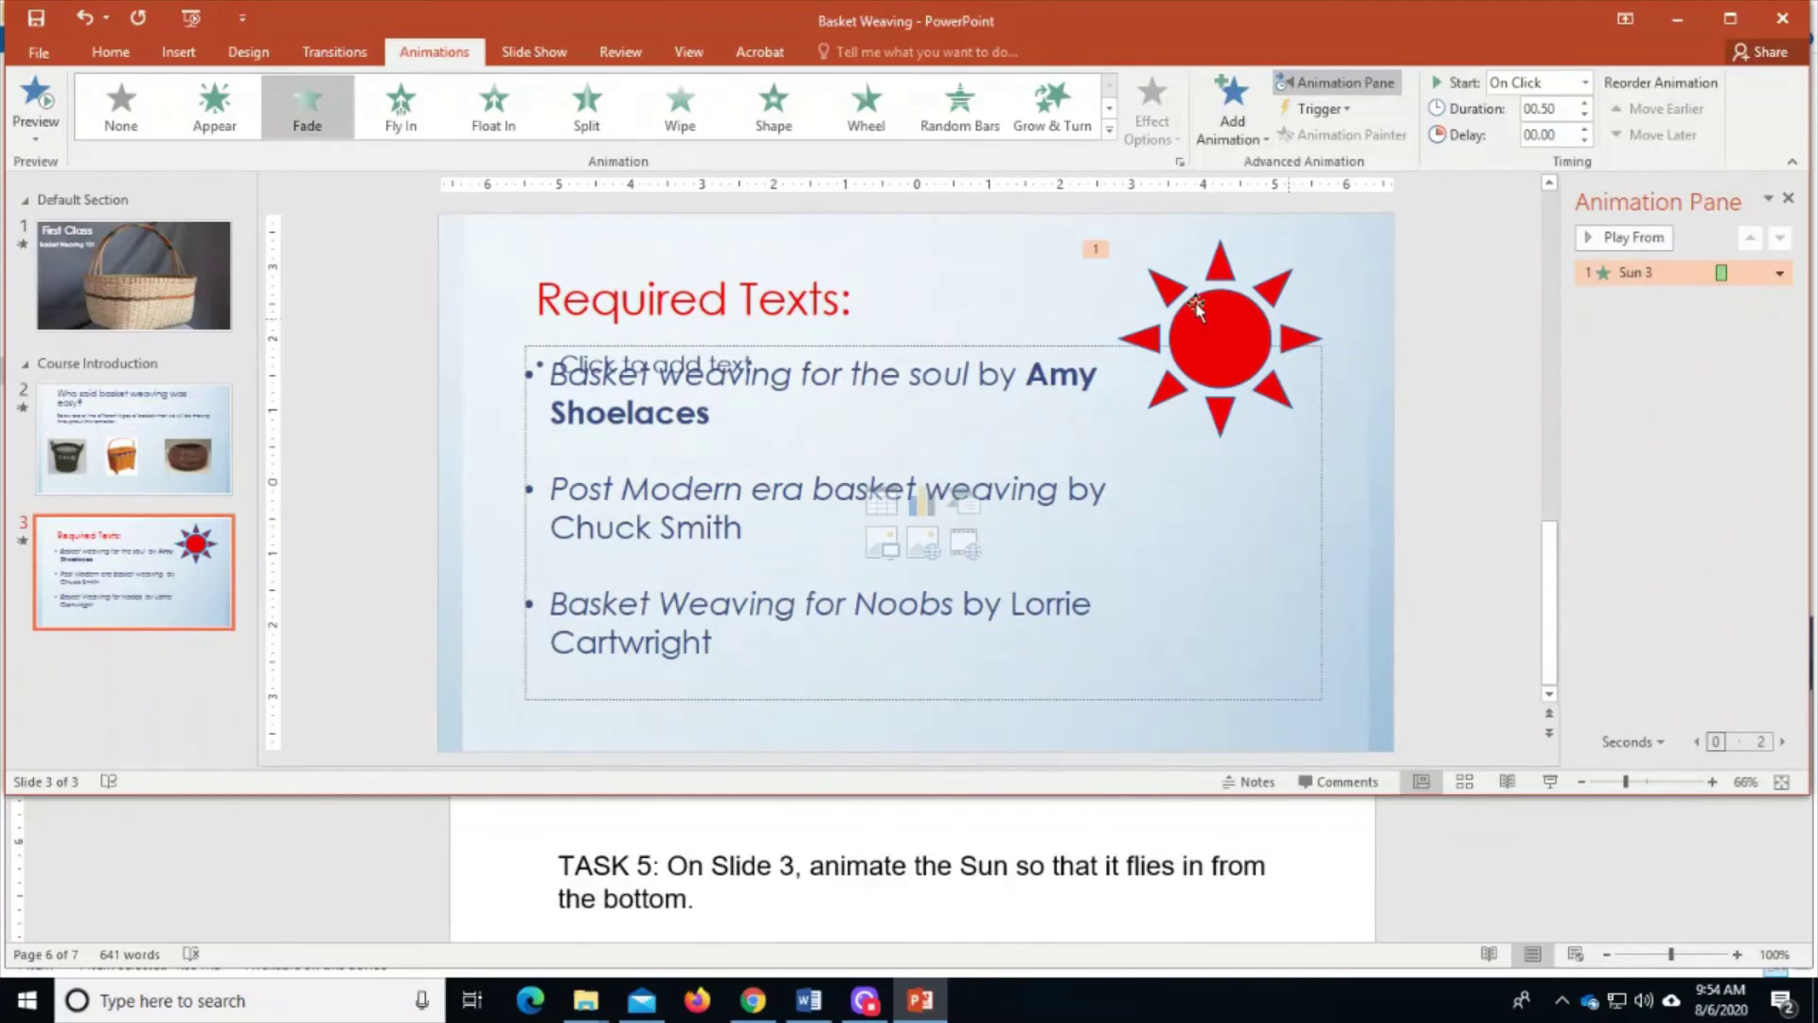
left_click(1179, 303)
left_click(294, 112)
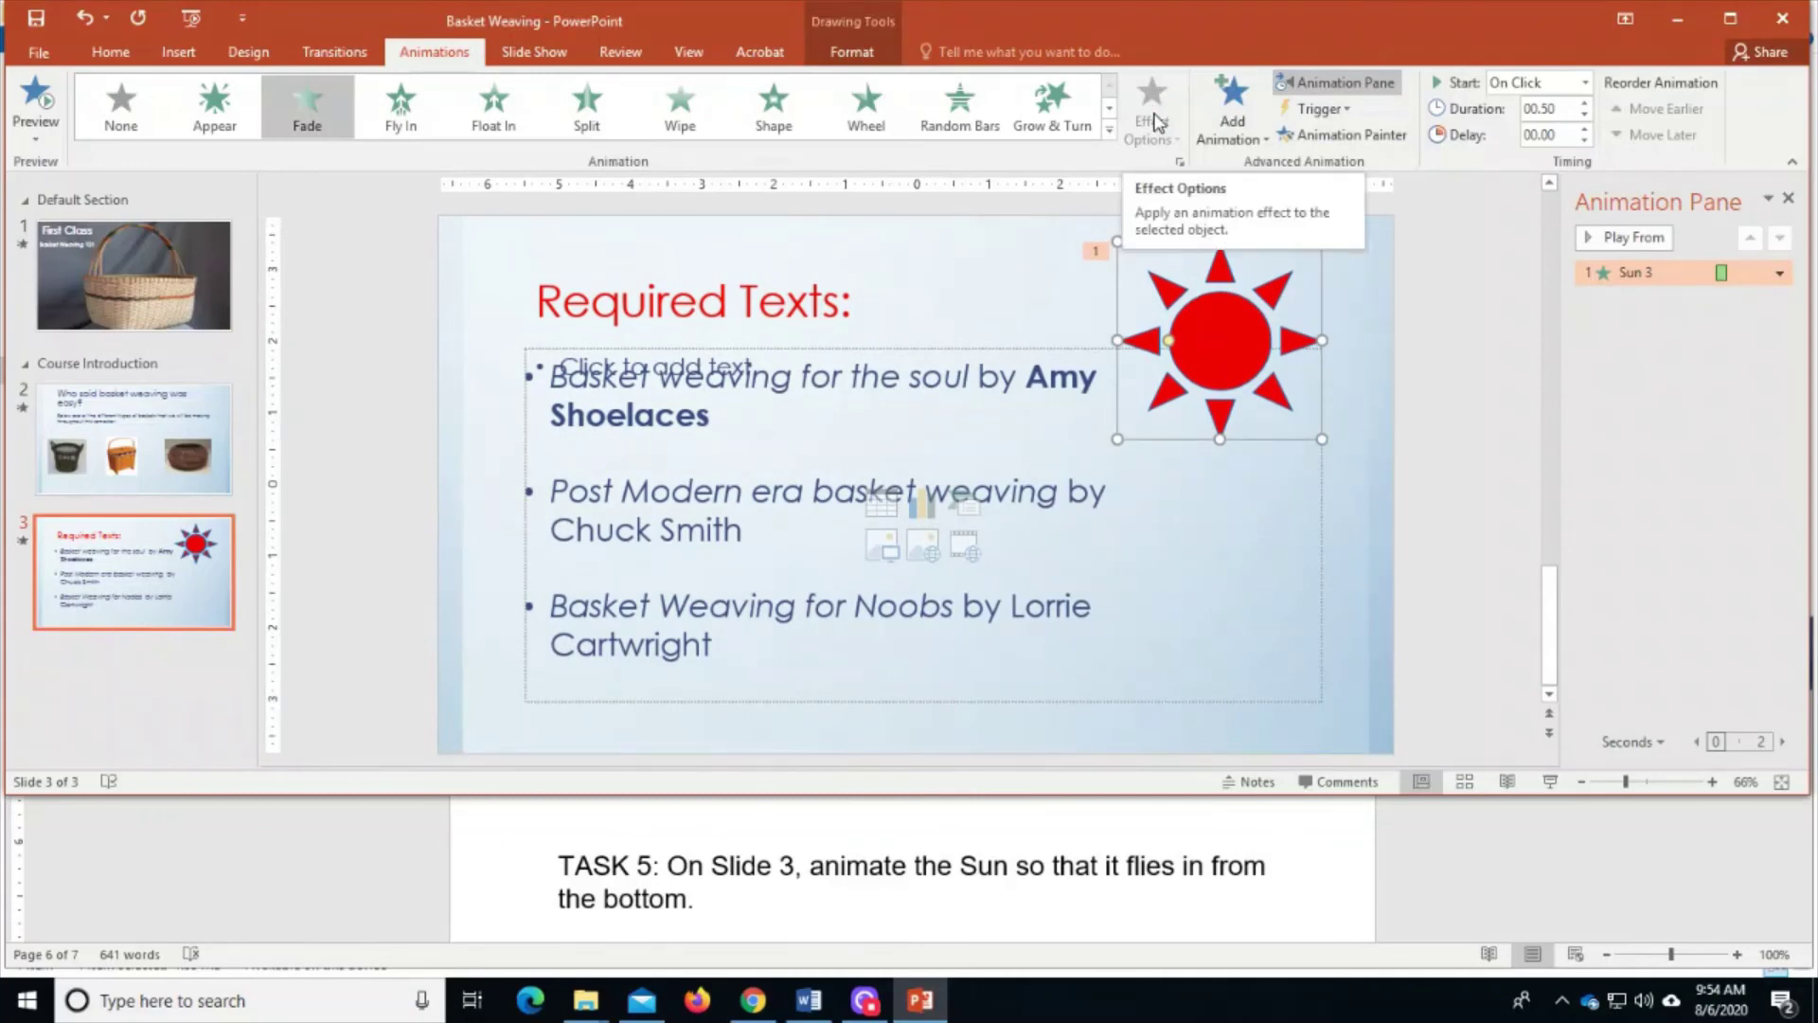
- Switch the sun back to Fly In, entering From Bottom
left_click(394, 107)
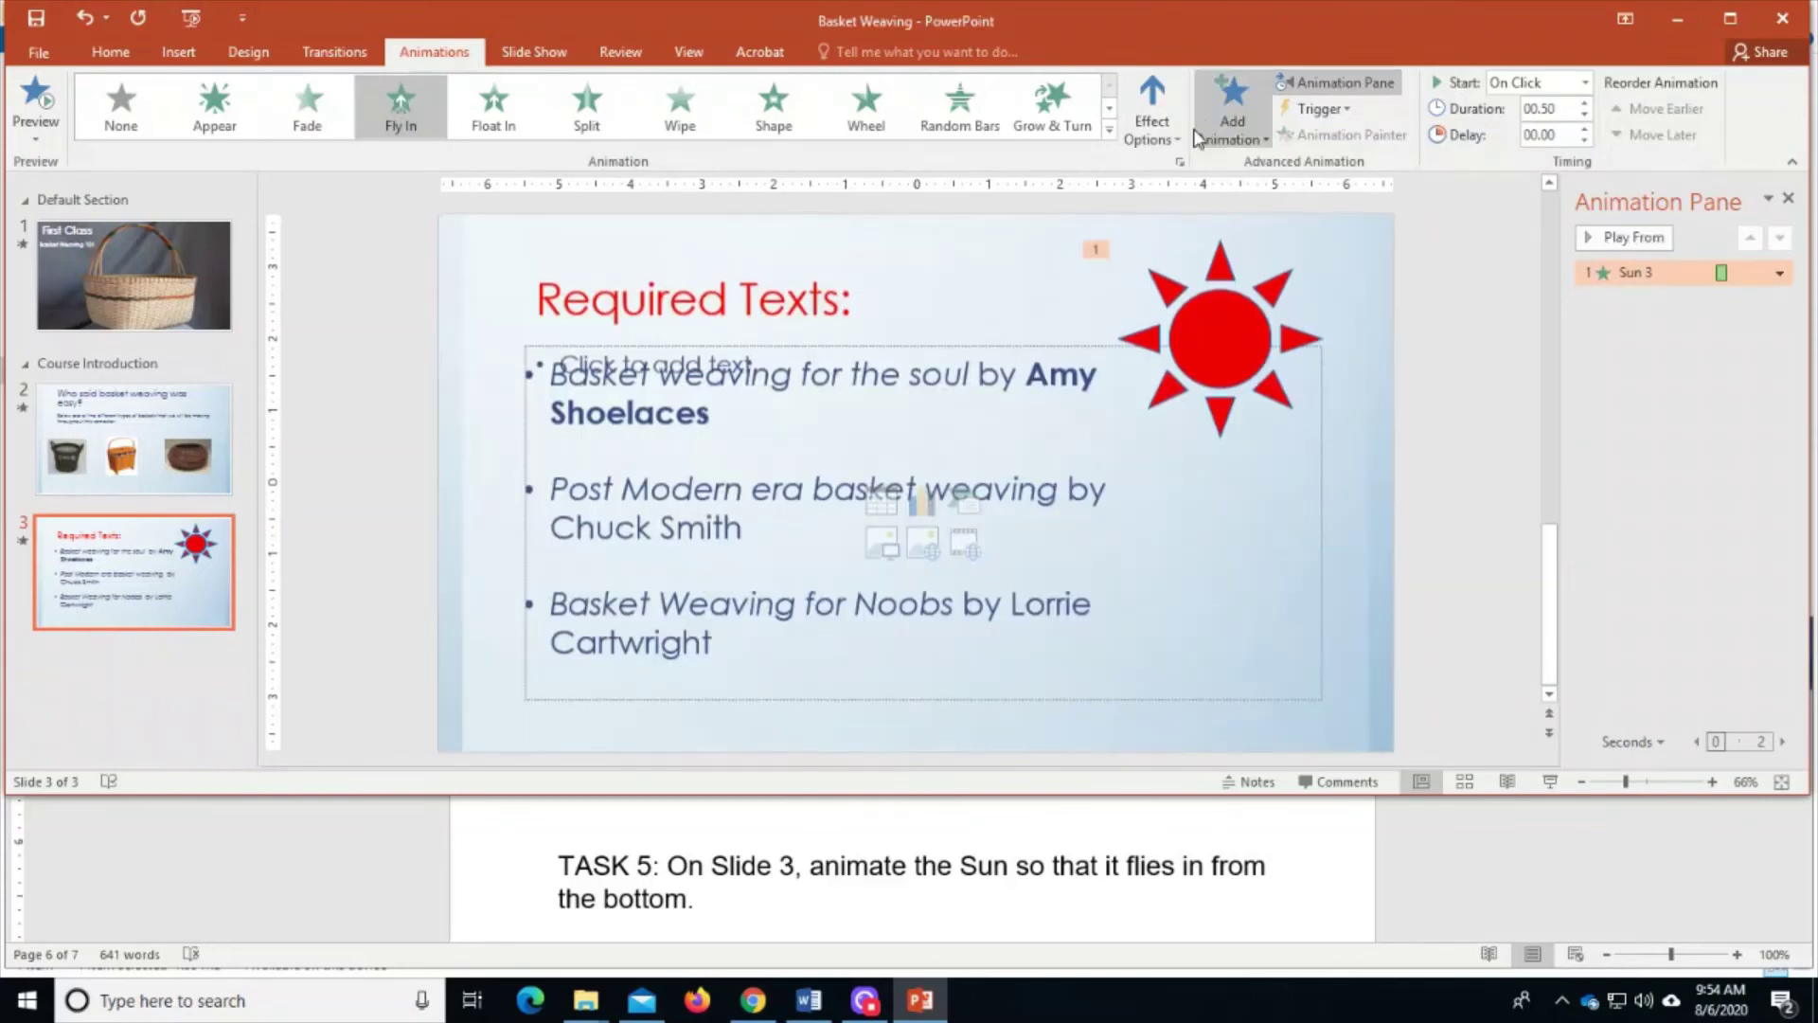
left_click(1174, 128)
left_click(1155, 195)
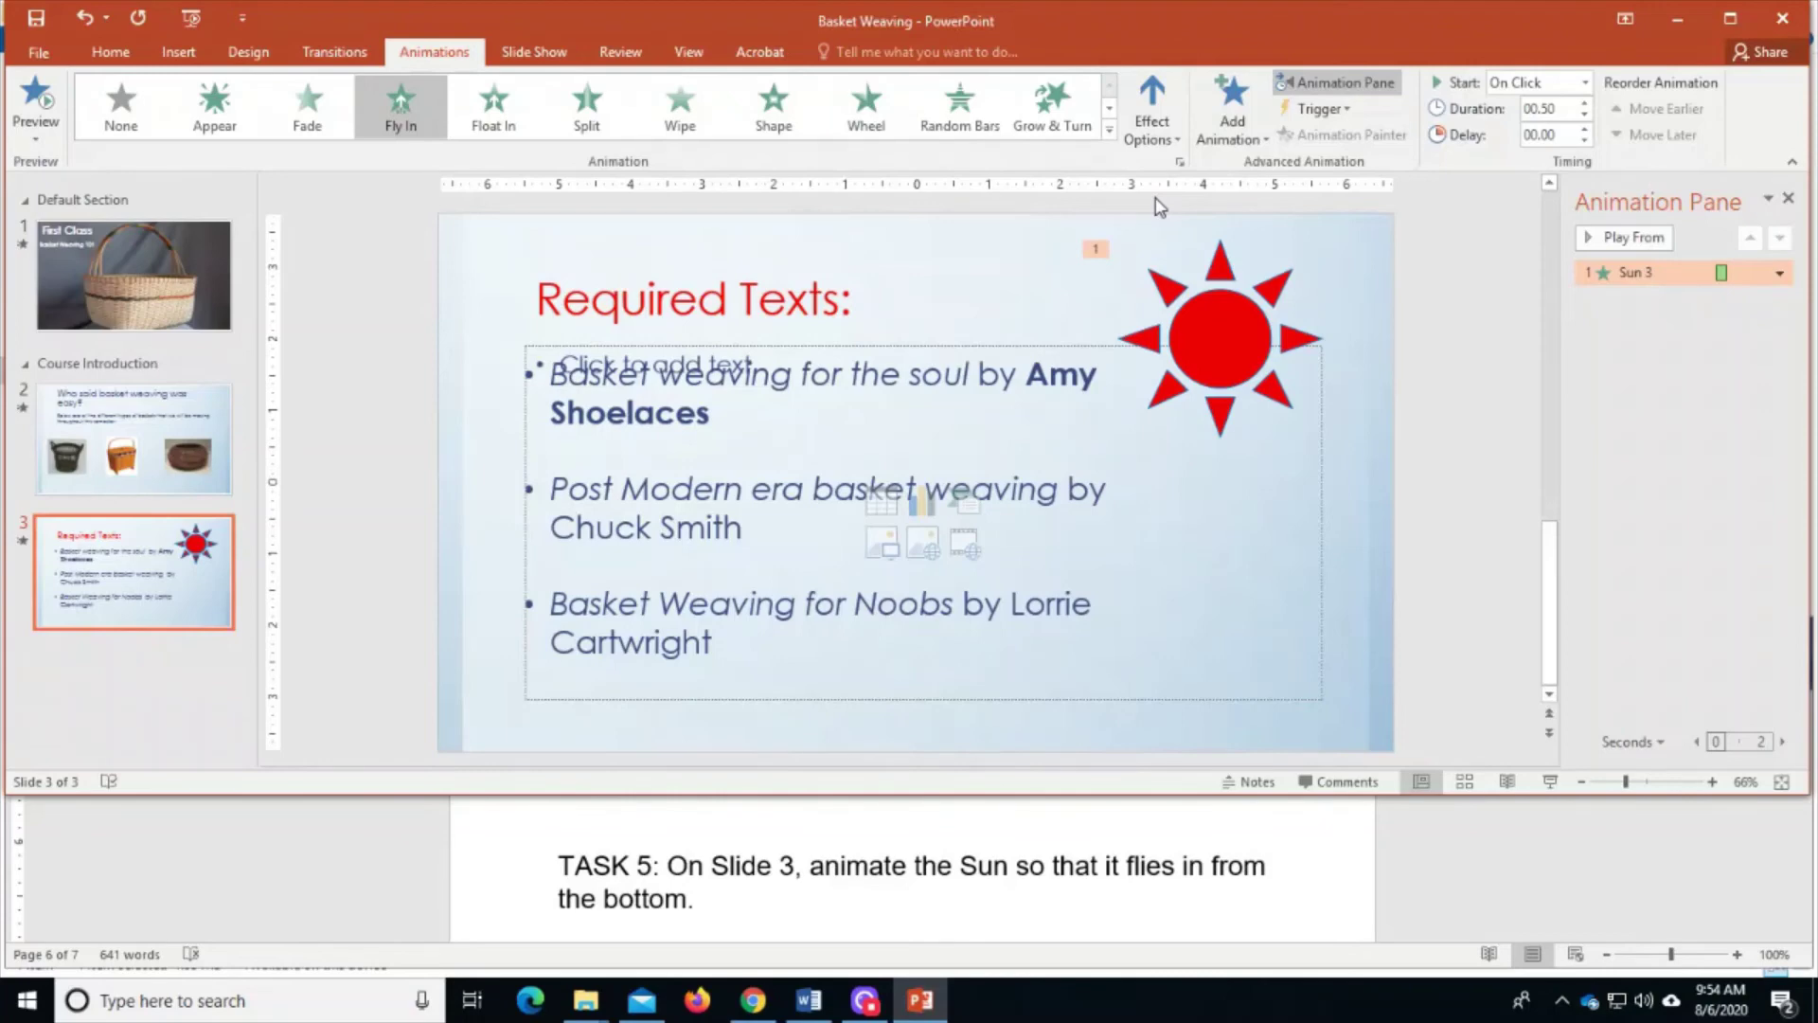
- Scroll the Word instructions to Task 6 (save as BasketWeaving PDF), then return to PowerPoint
left_click(1321, 883)
scroll(1321, 883, "down", 2)
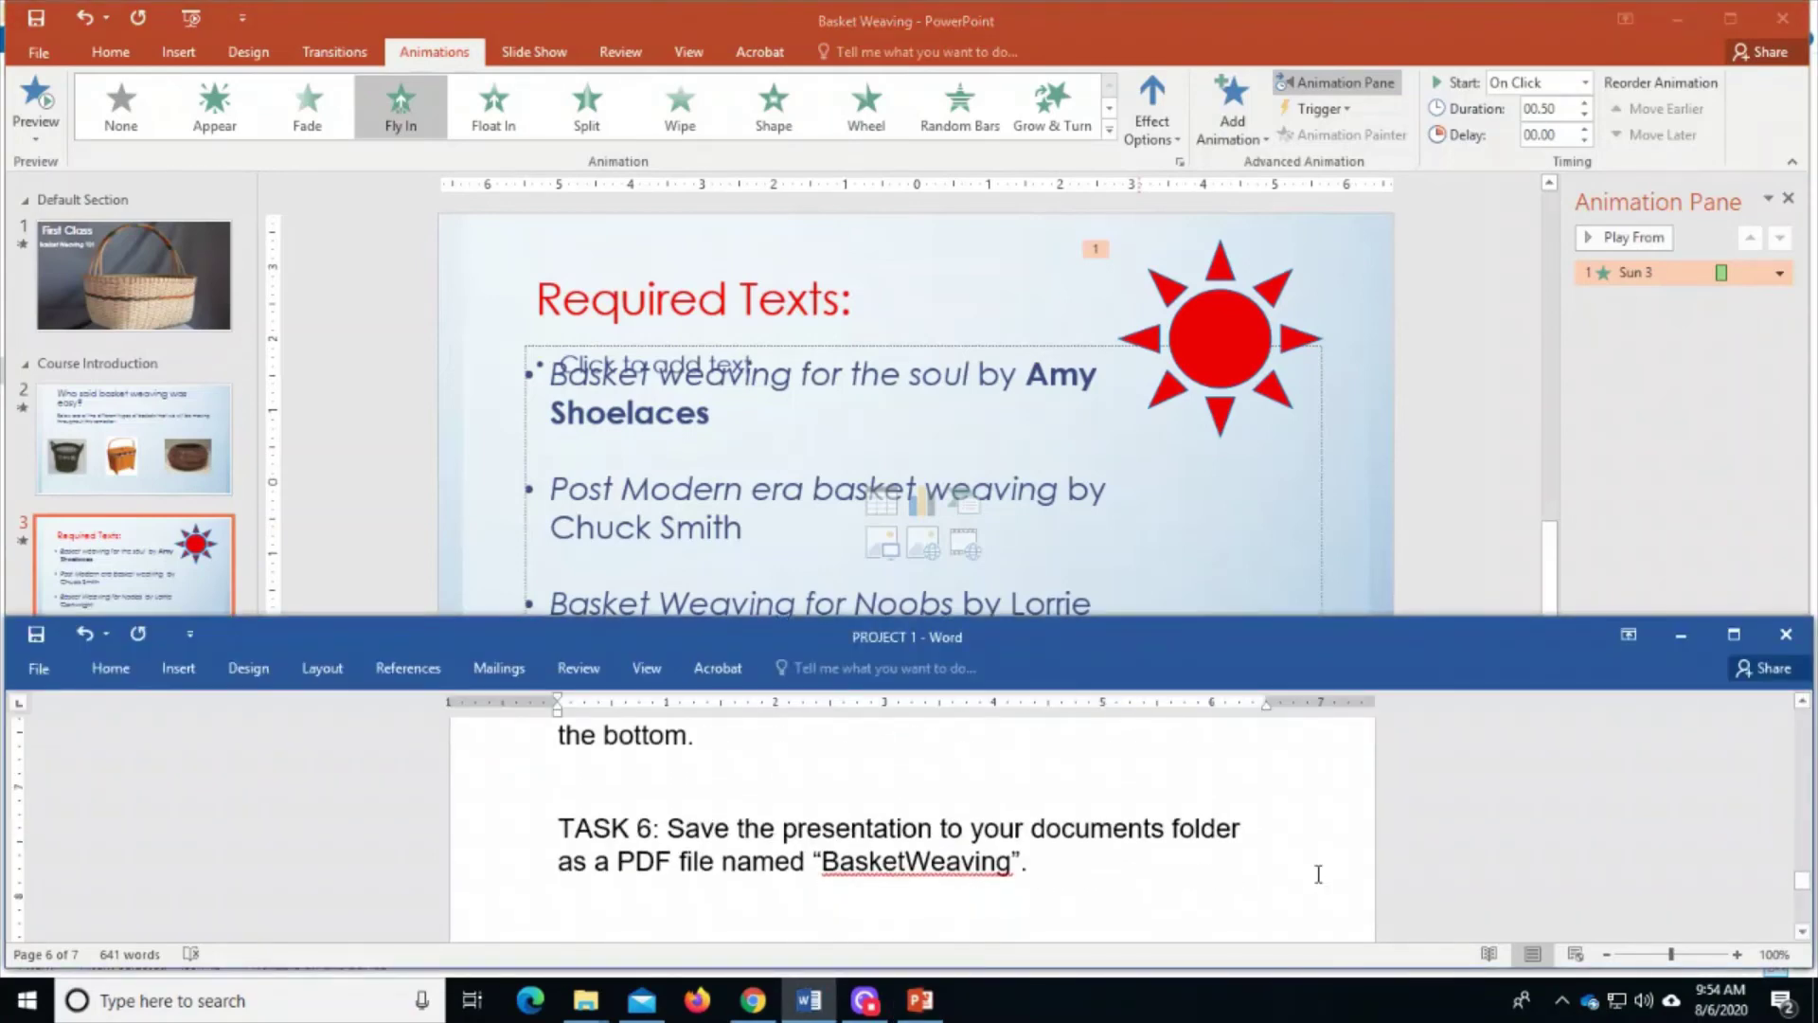
left_click(466, 509)
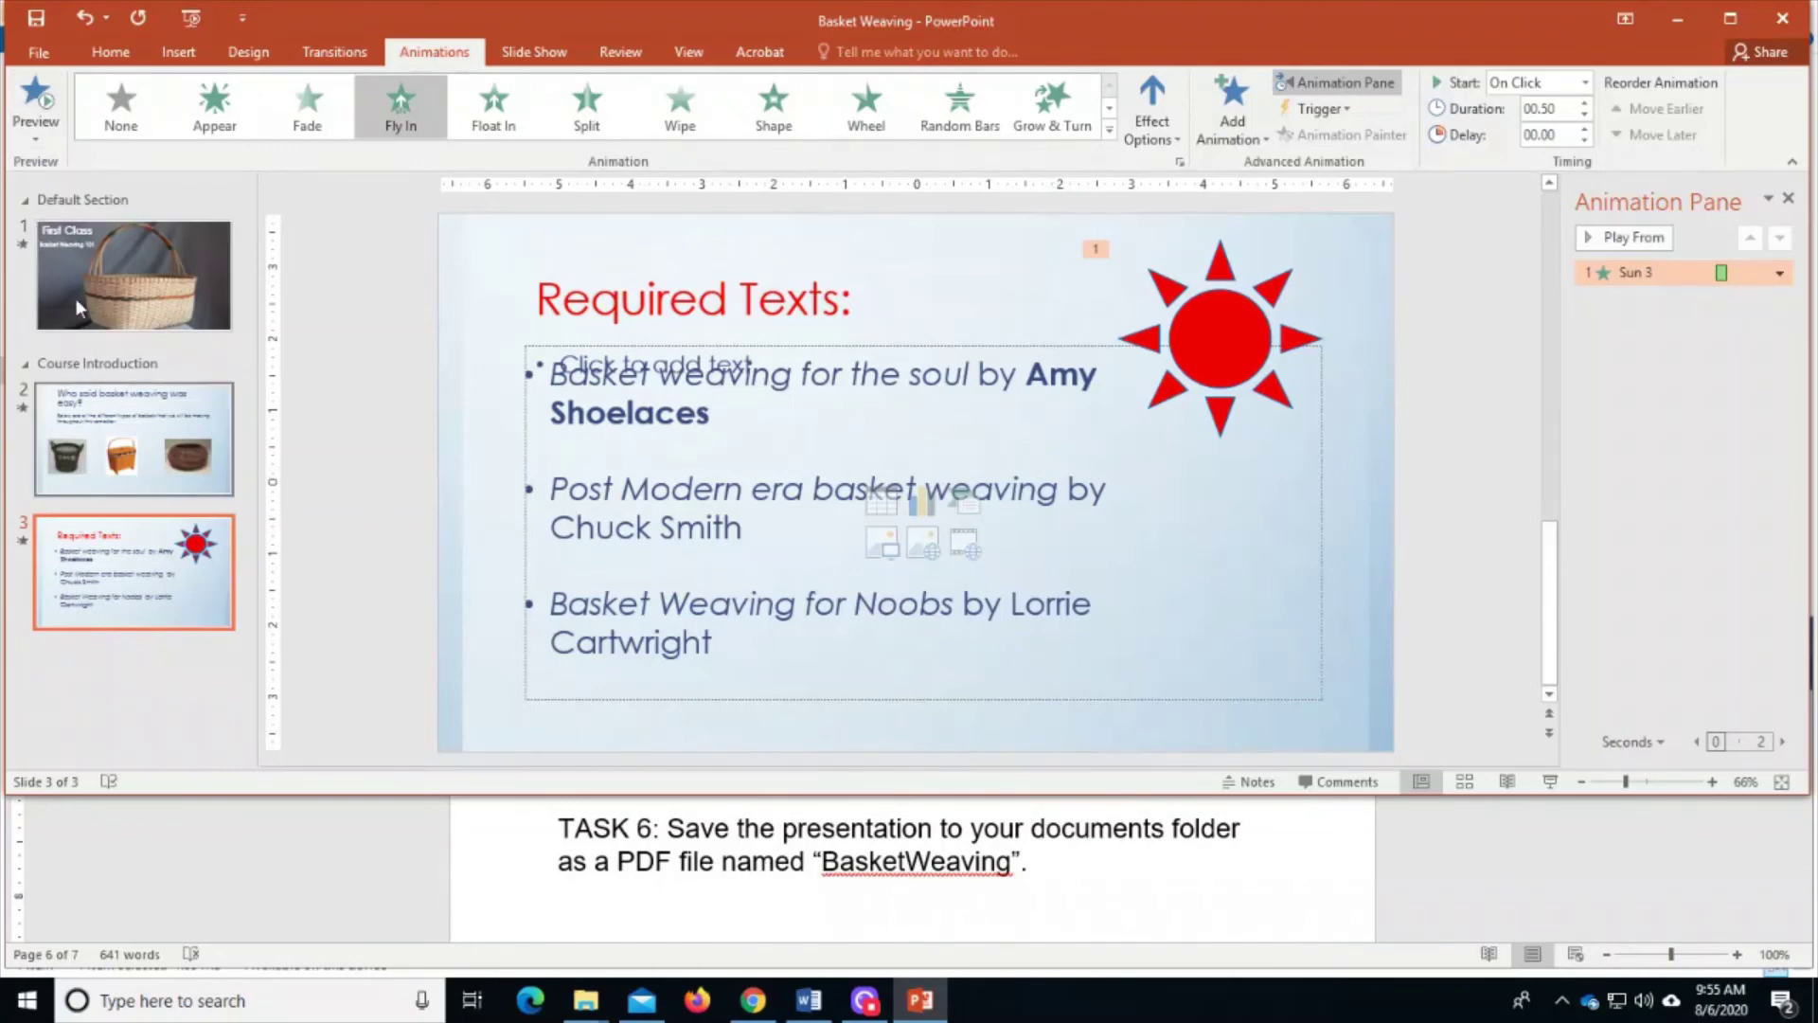
- Open the Save As dialog and point it at the Documents folder
left_click(42, 59)
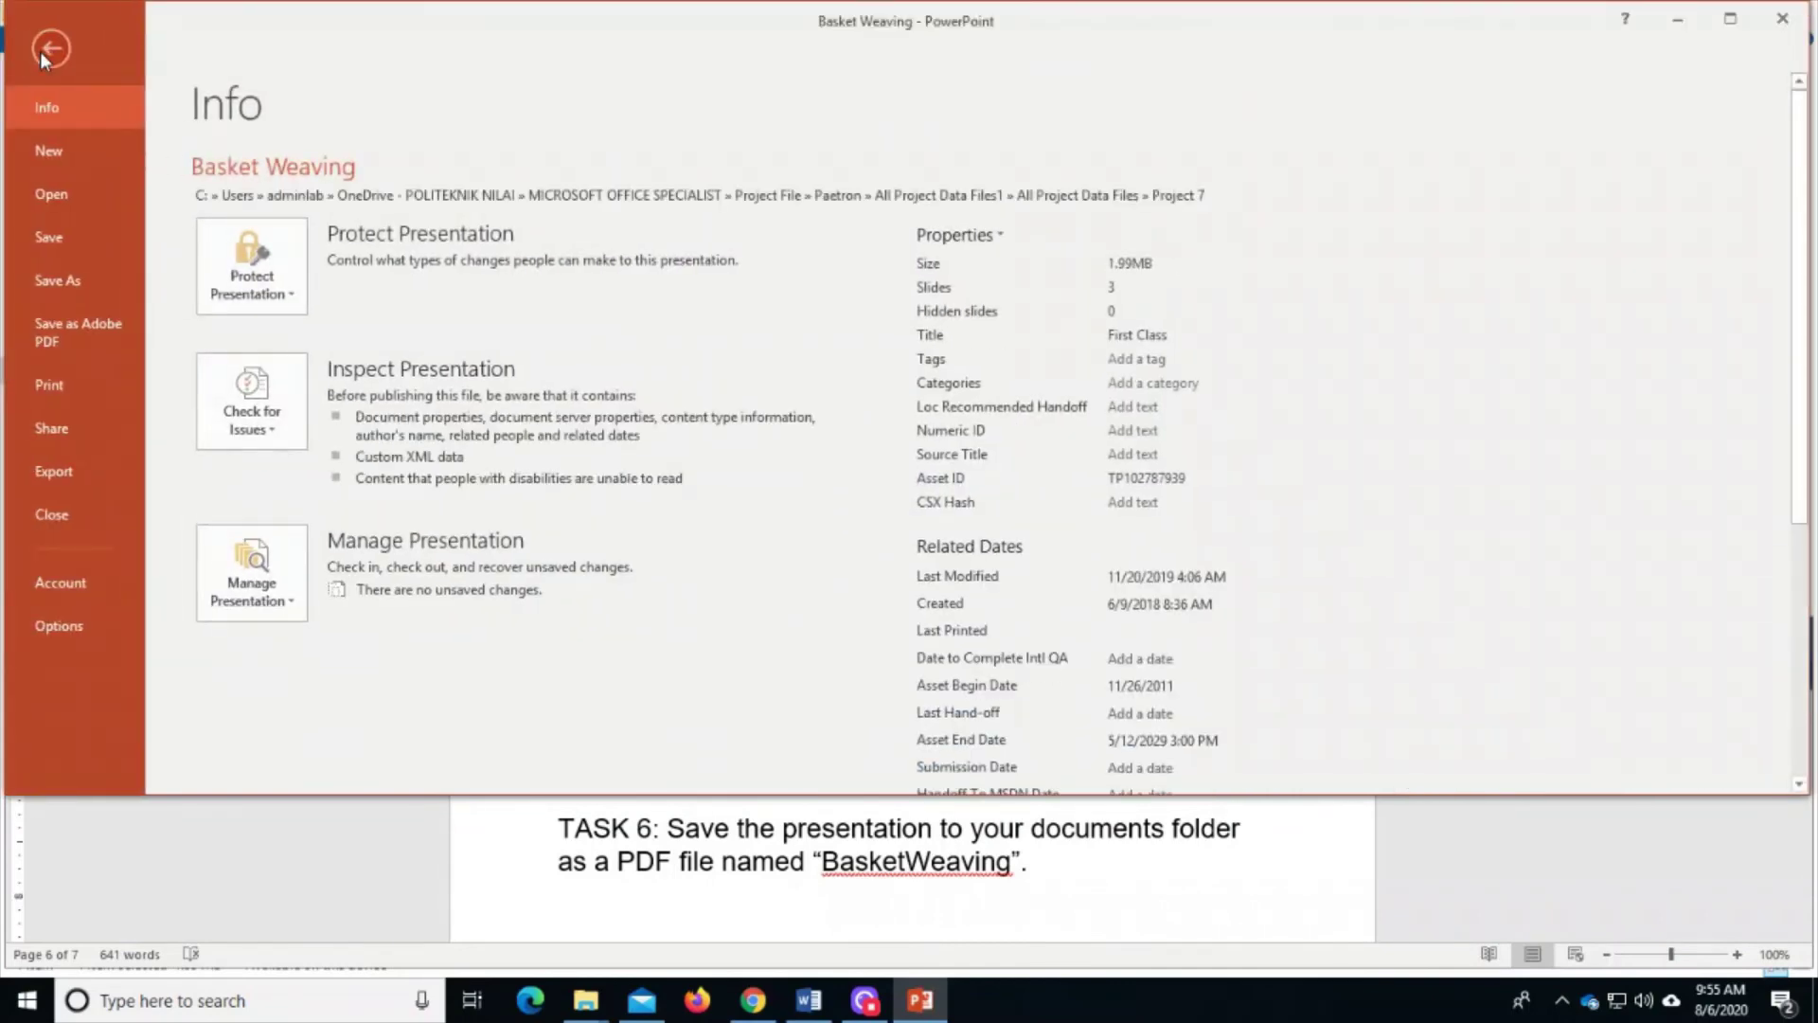
left_click(39, 51)
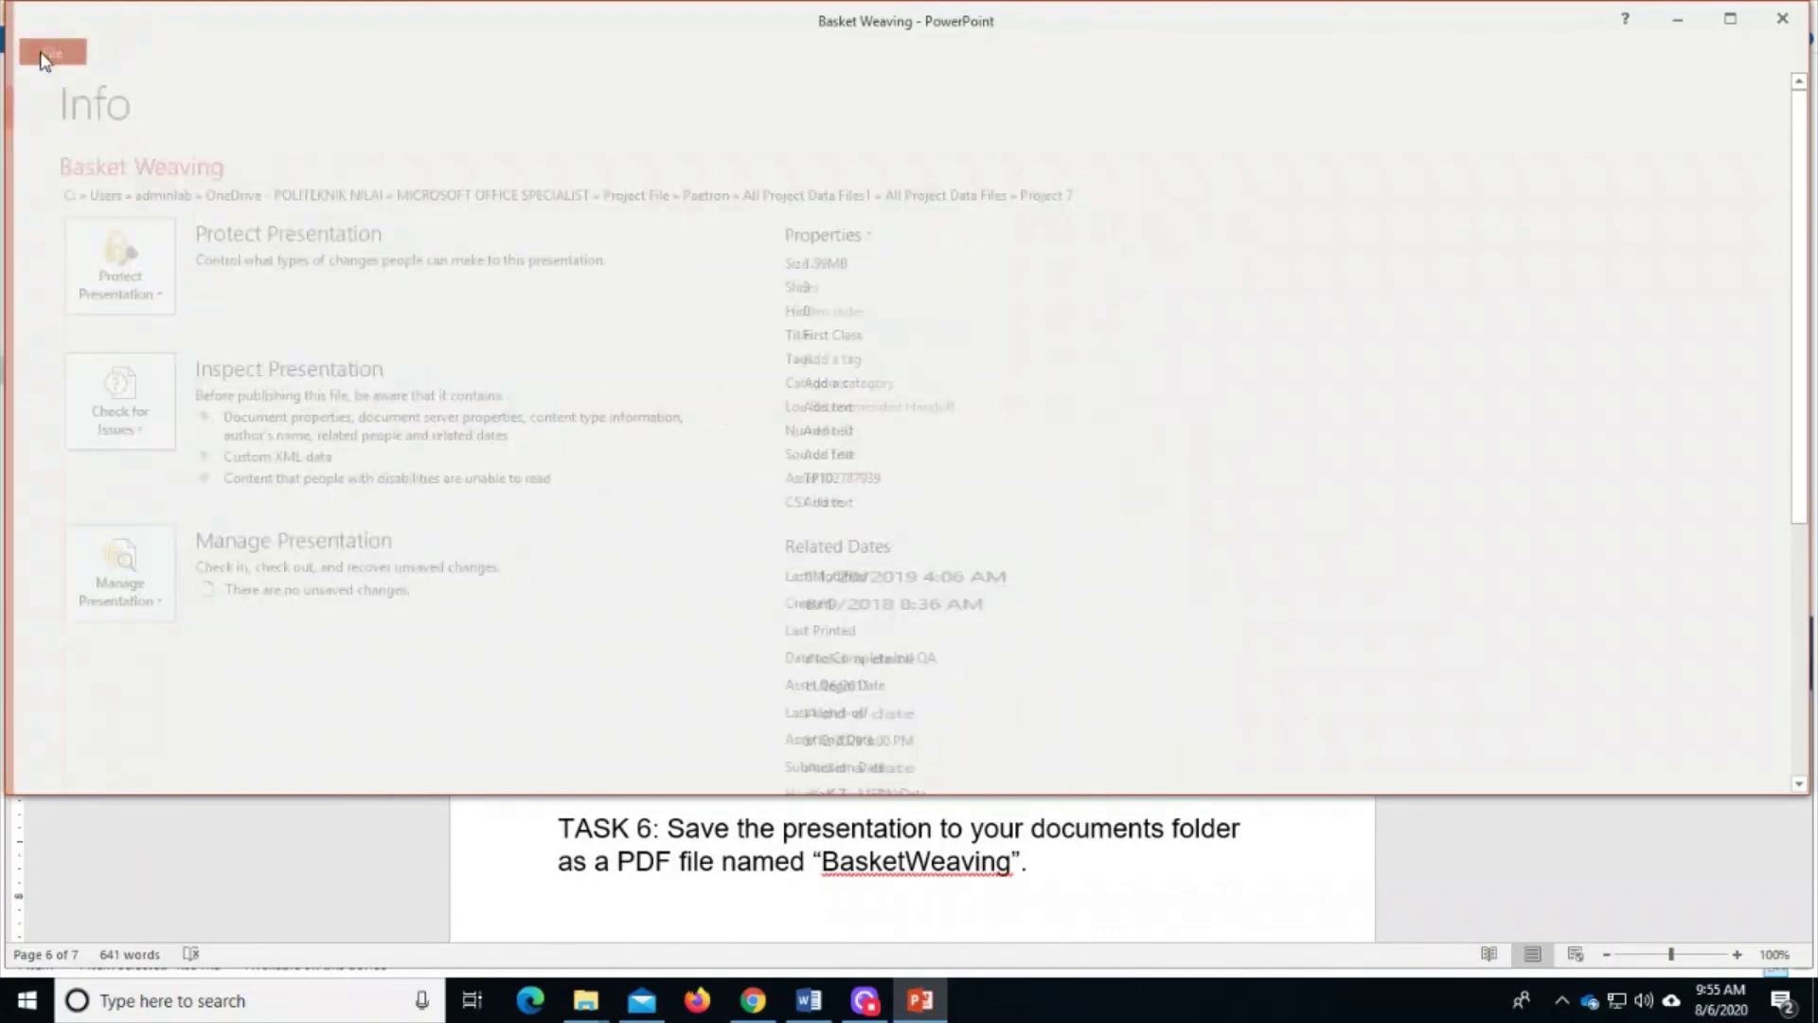
left_click(39, 51)
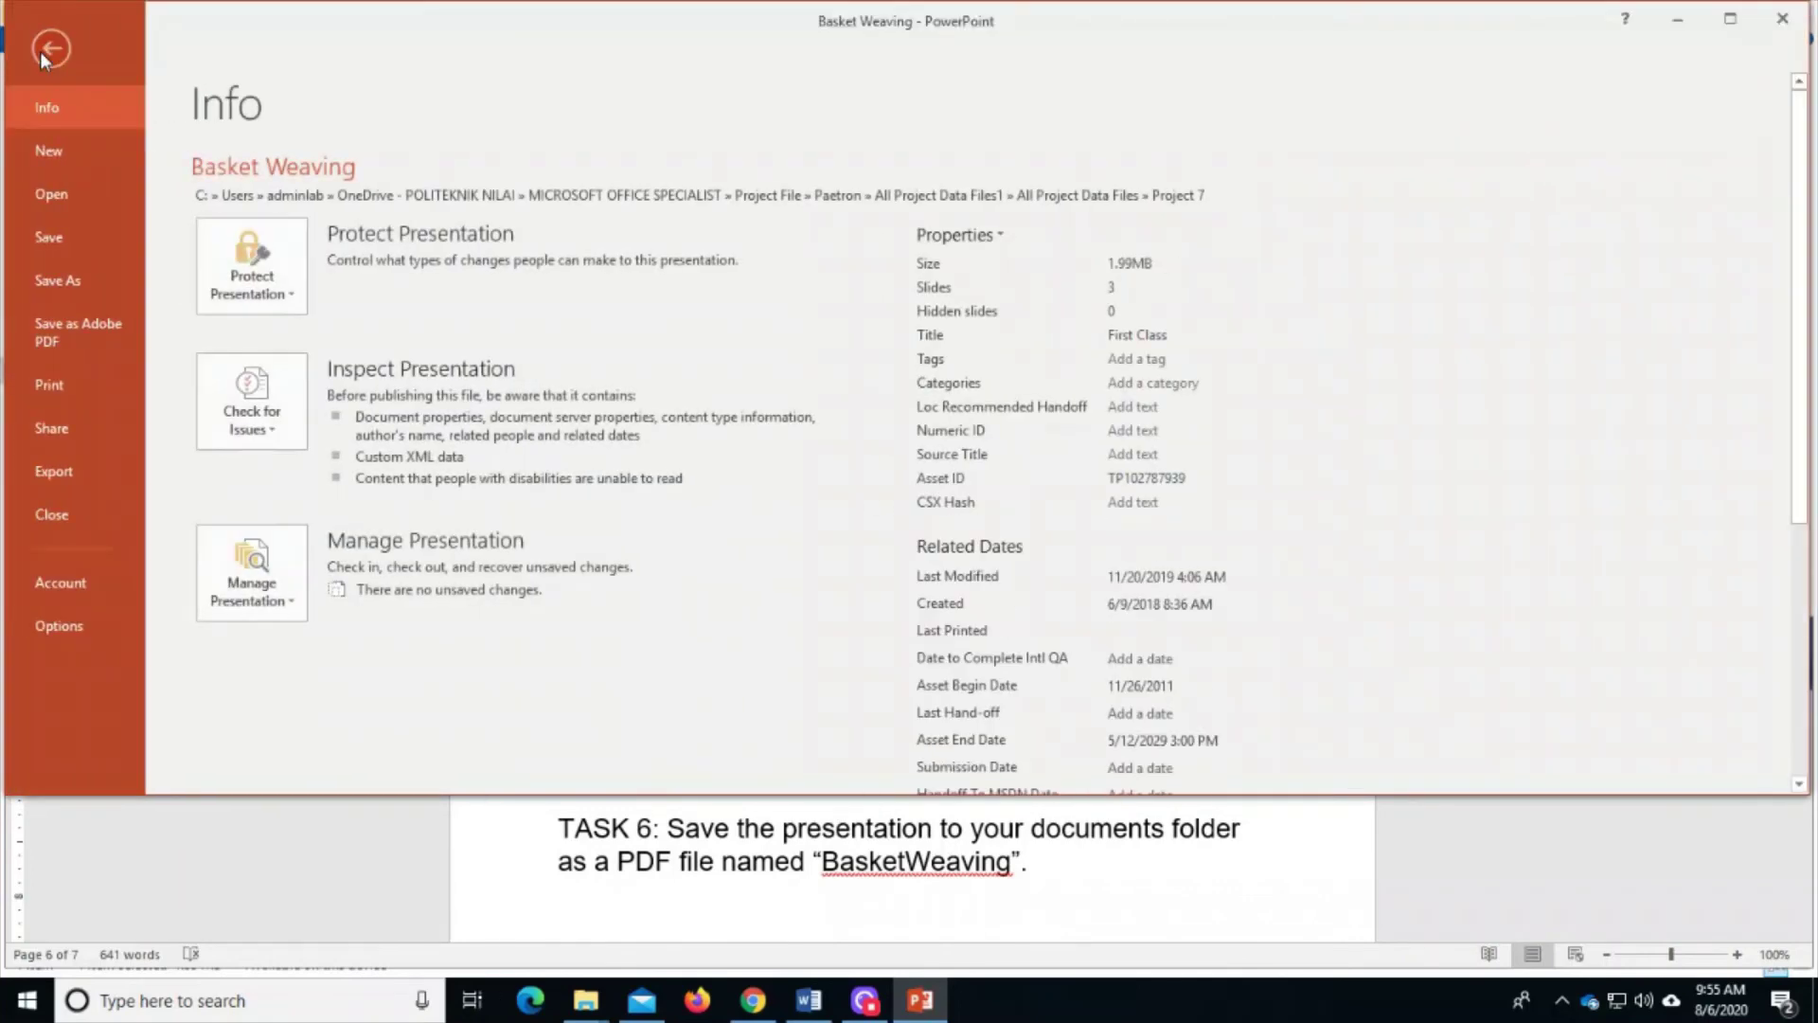
left_click(85, 275)
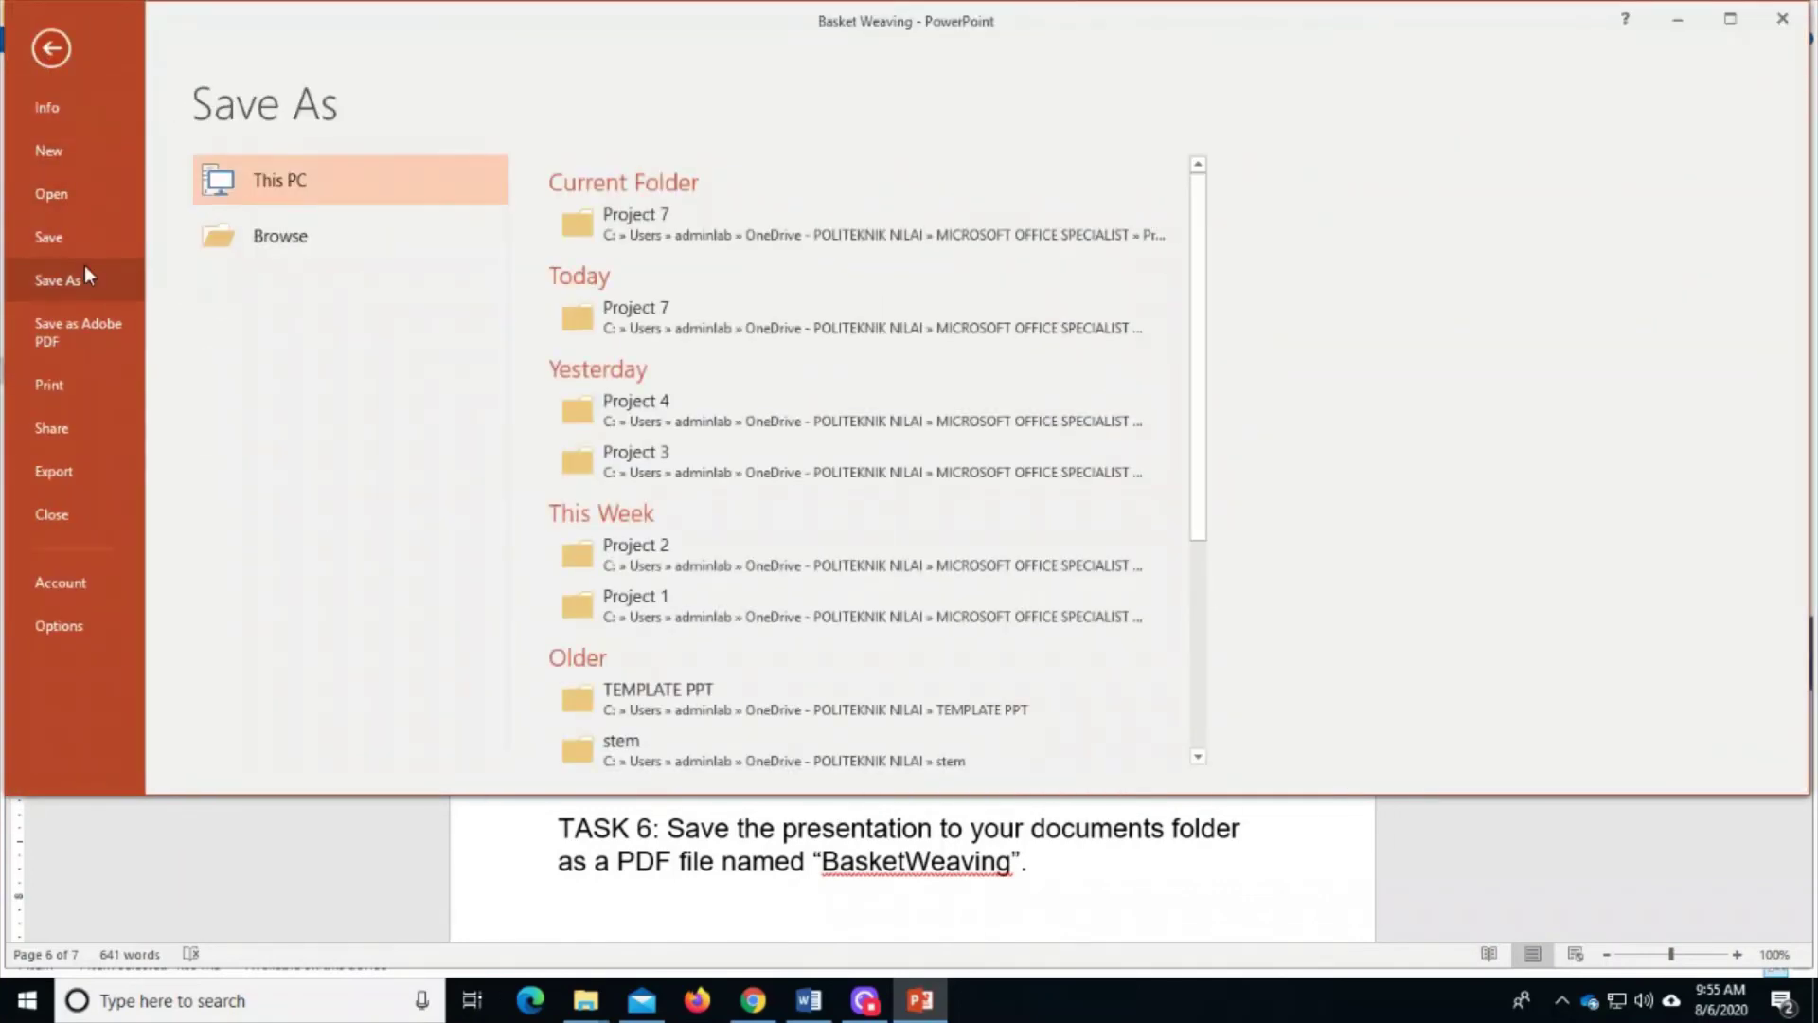
left_click(292, 237)
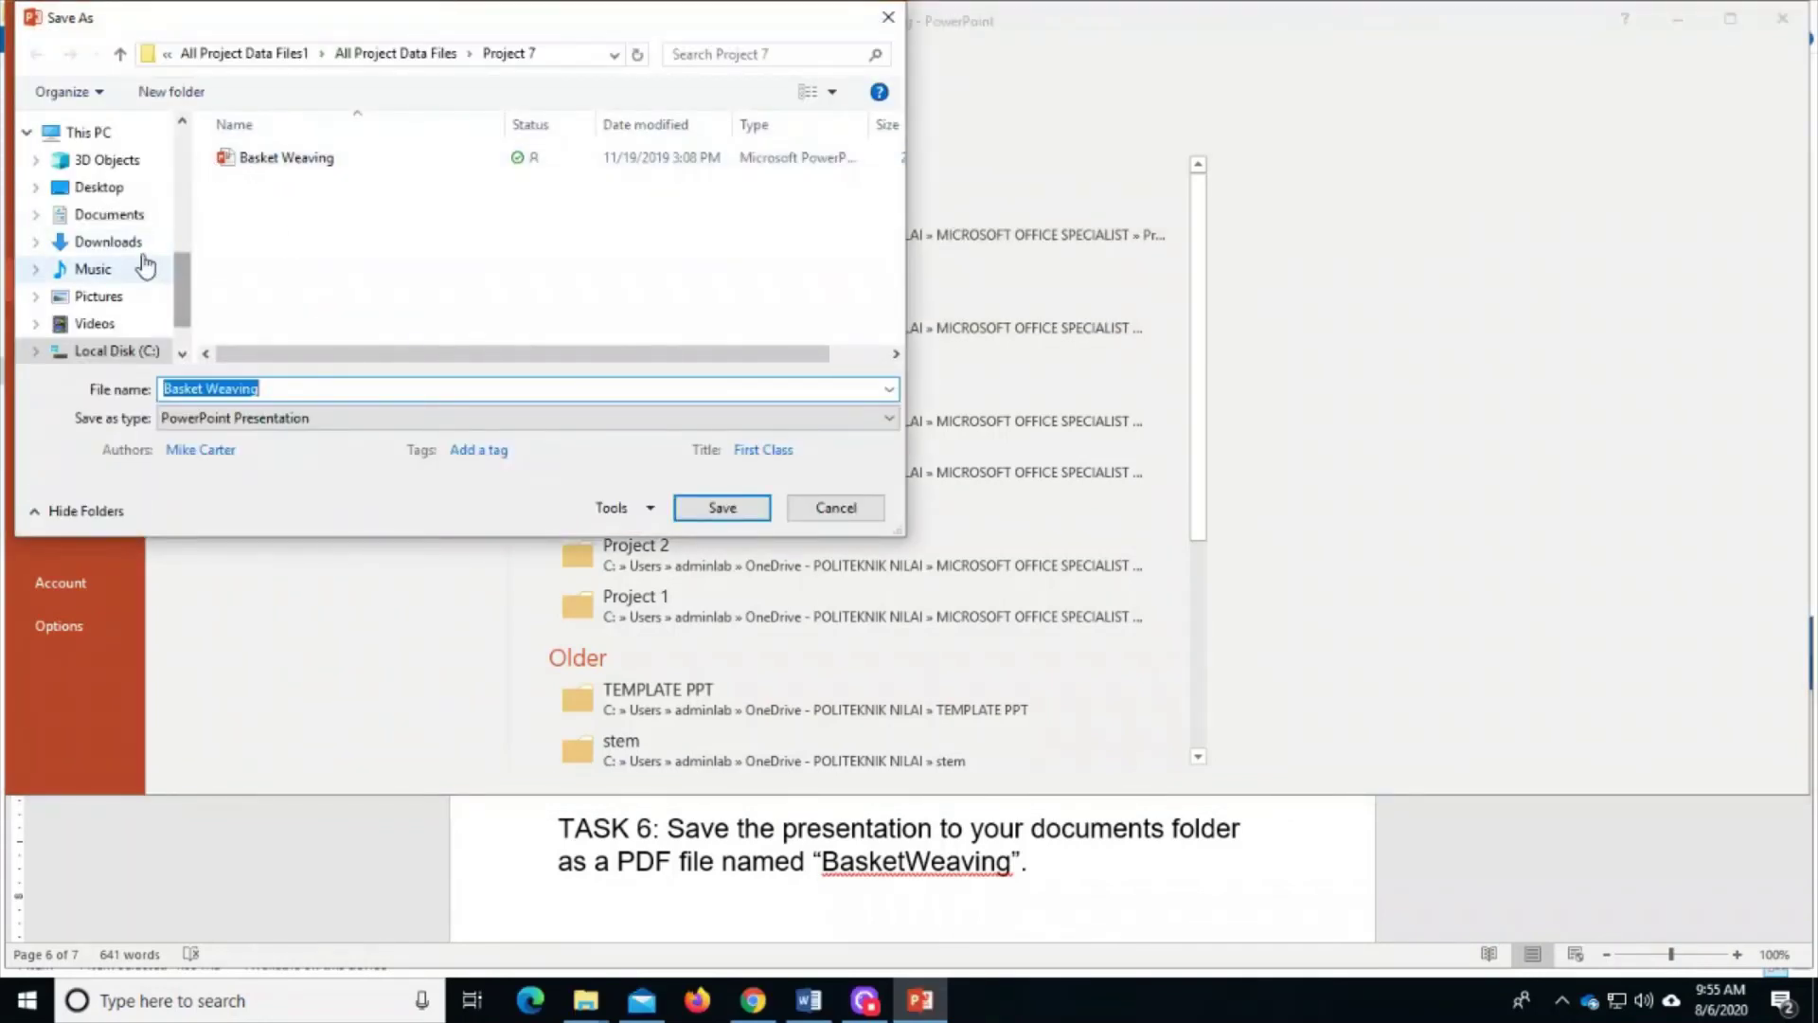
mouse_move(88, 133)
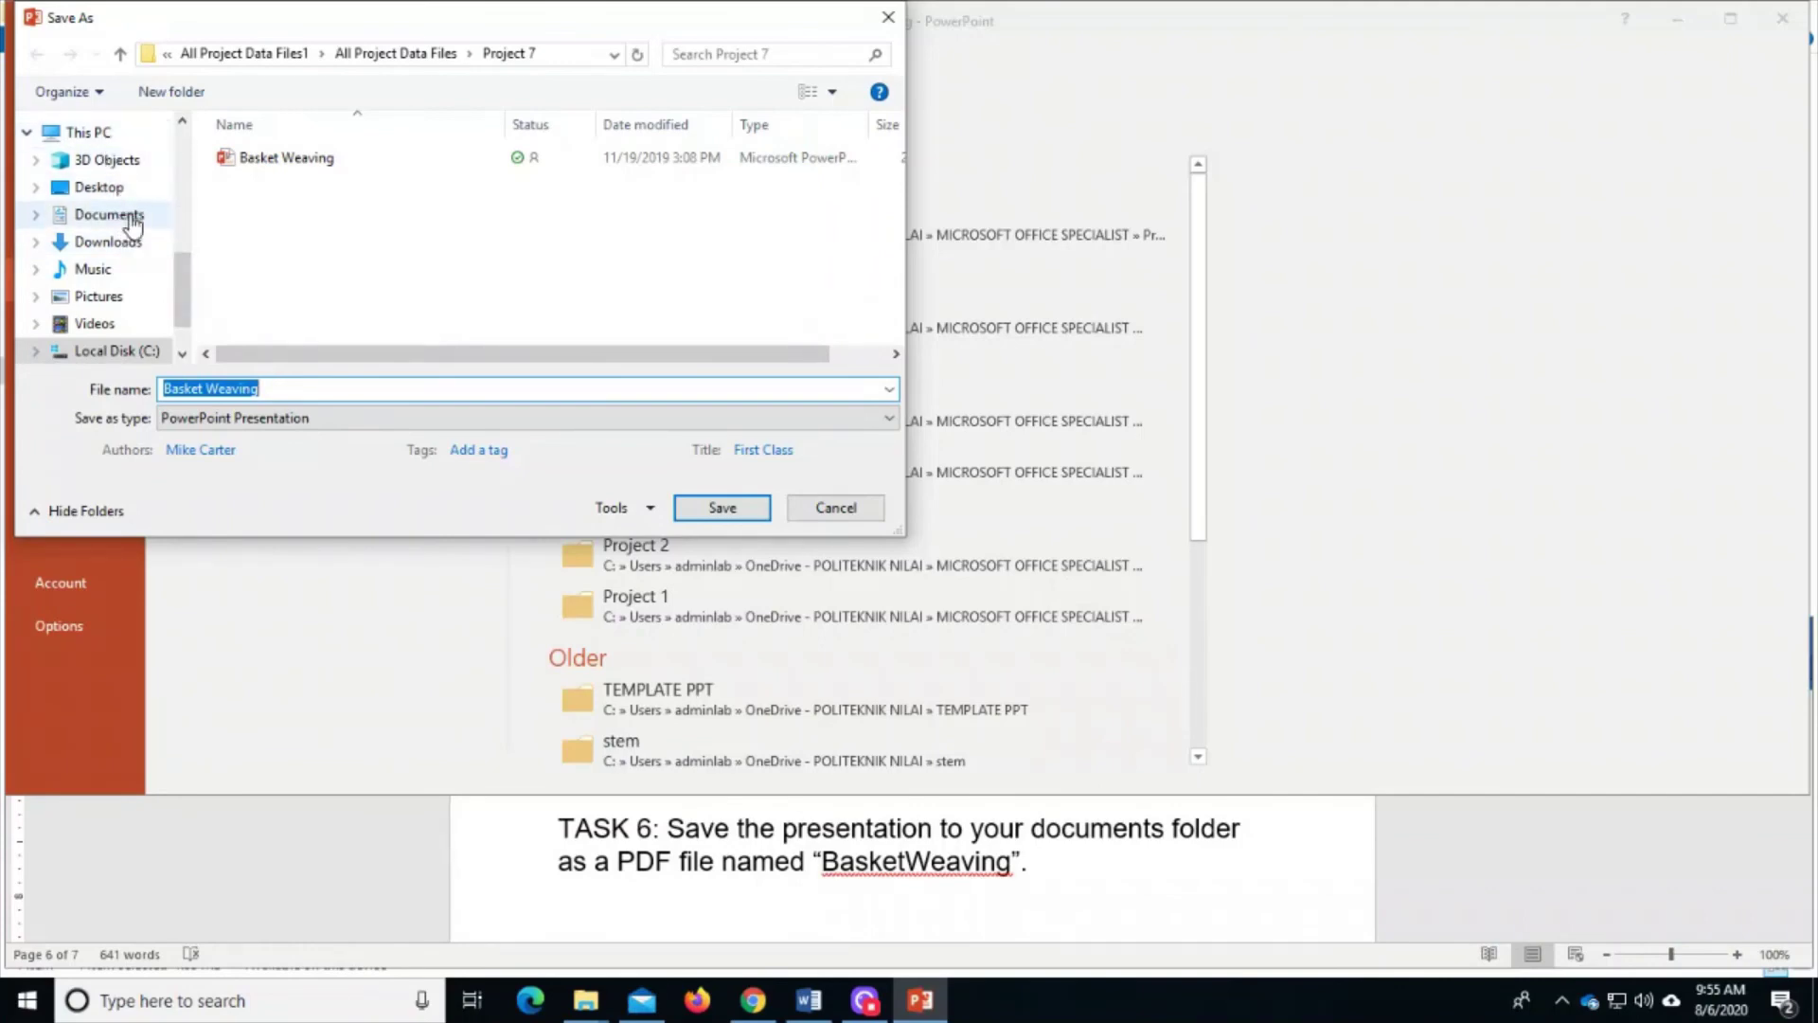
left_click(133, 220)
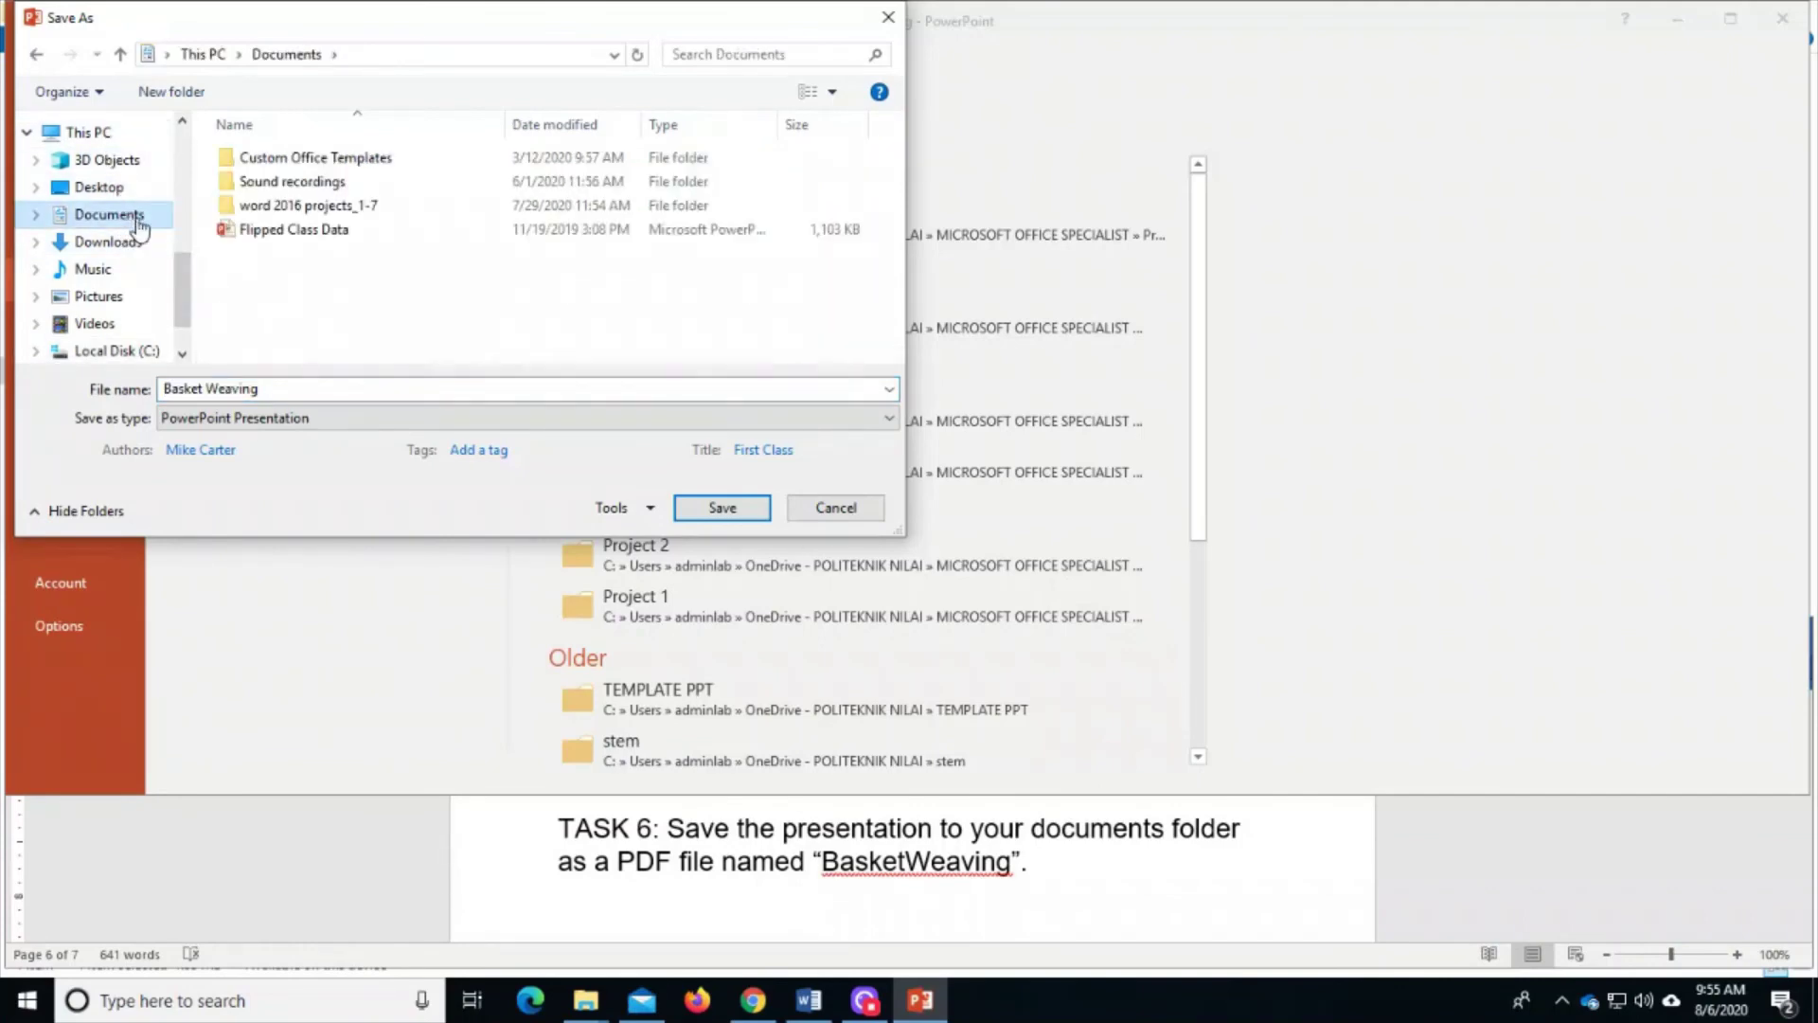
- Name the file BasketWeaving and set the file type to PDF
left_click(289, 395)
left_click(212, 394)
left_click(208, 392)
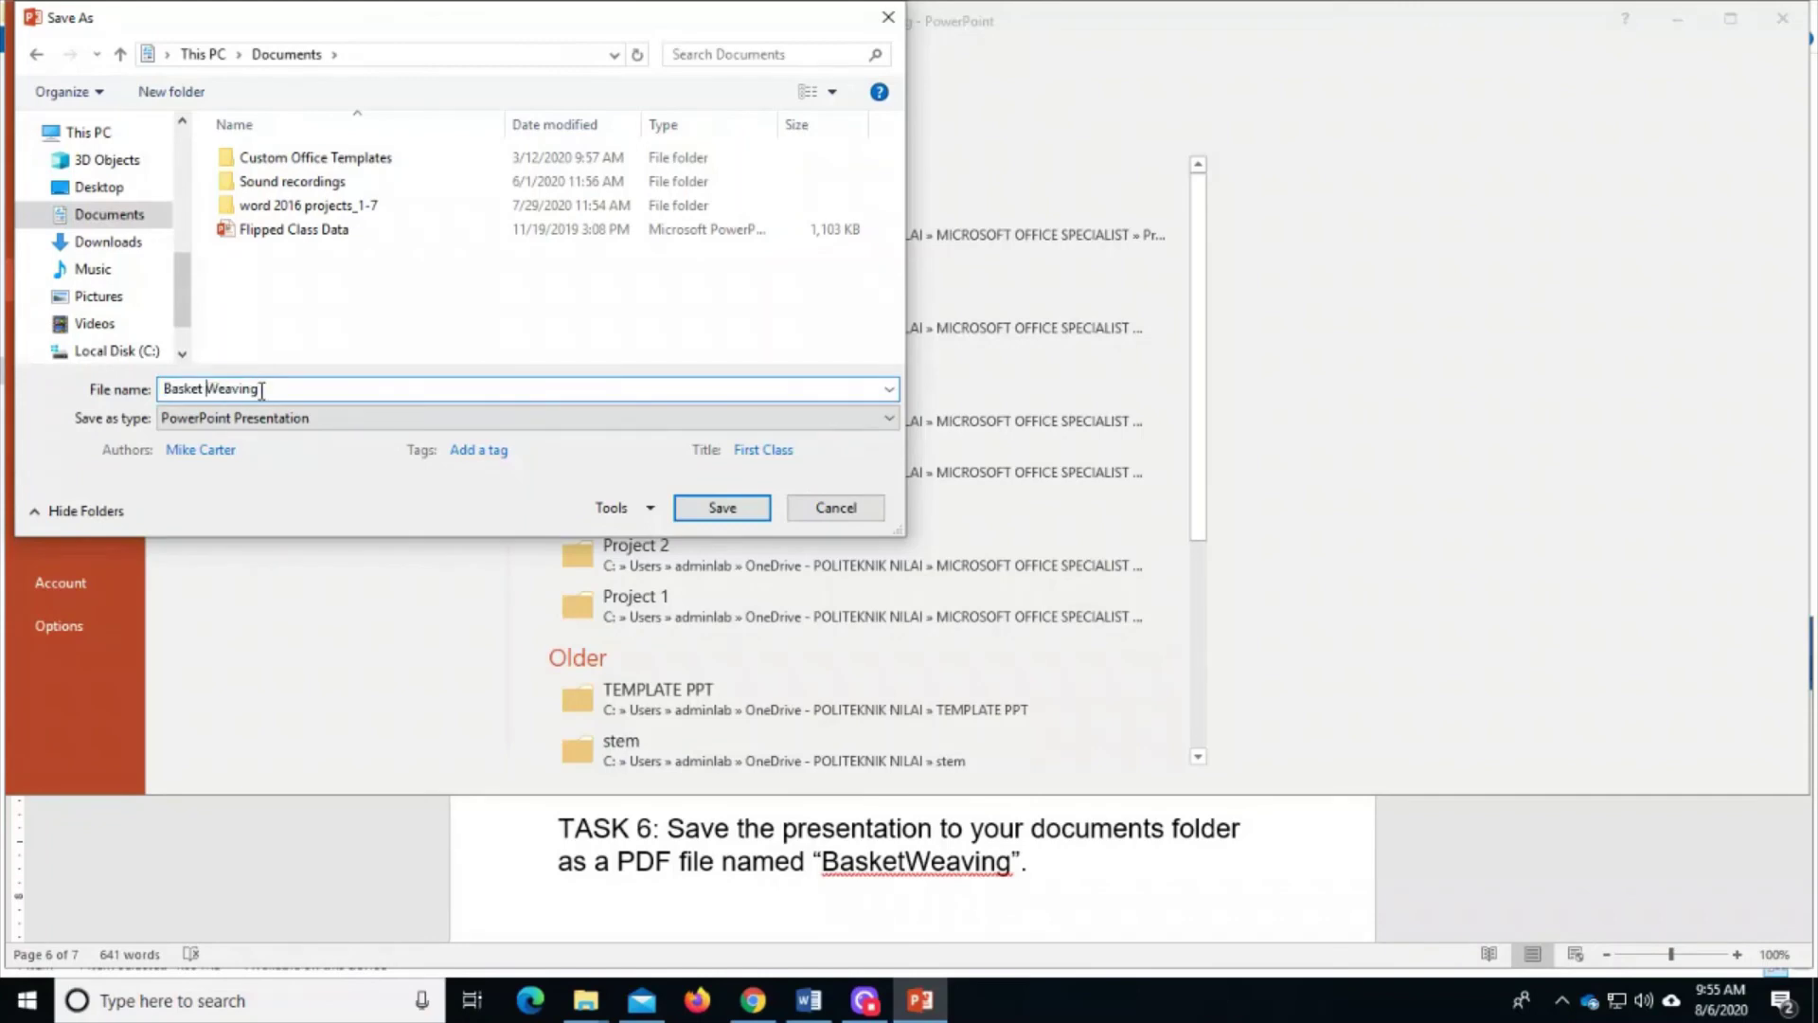
key("BackSpace")
left_click(248, 421)
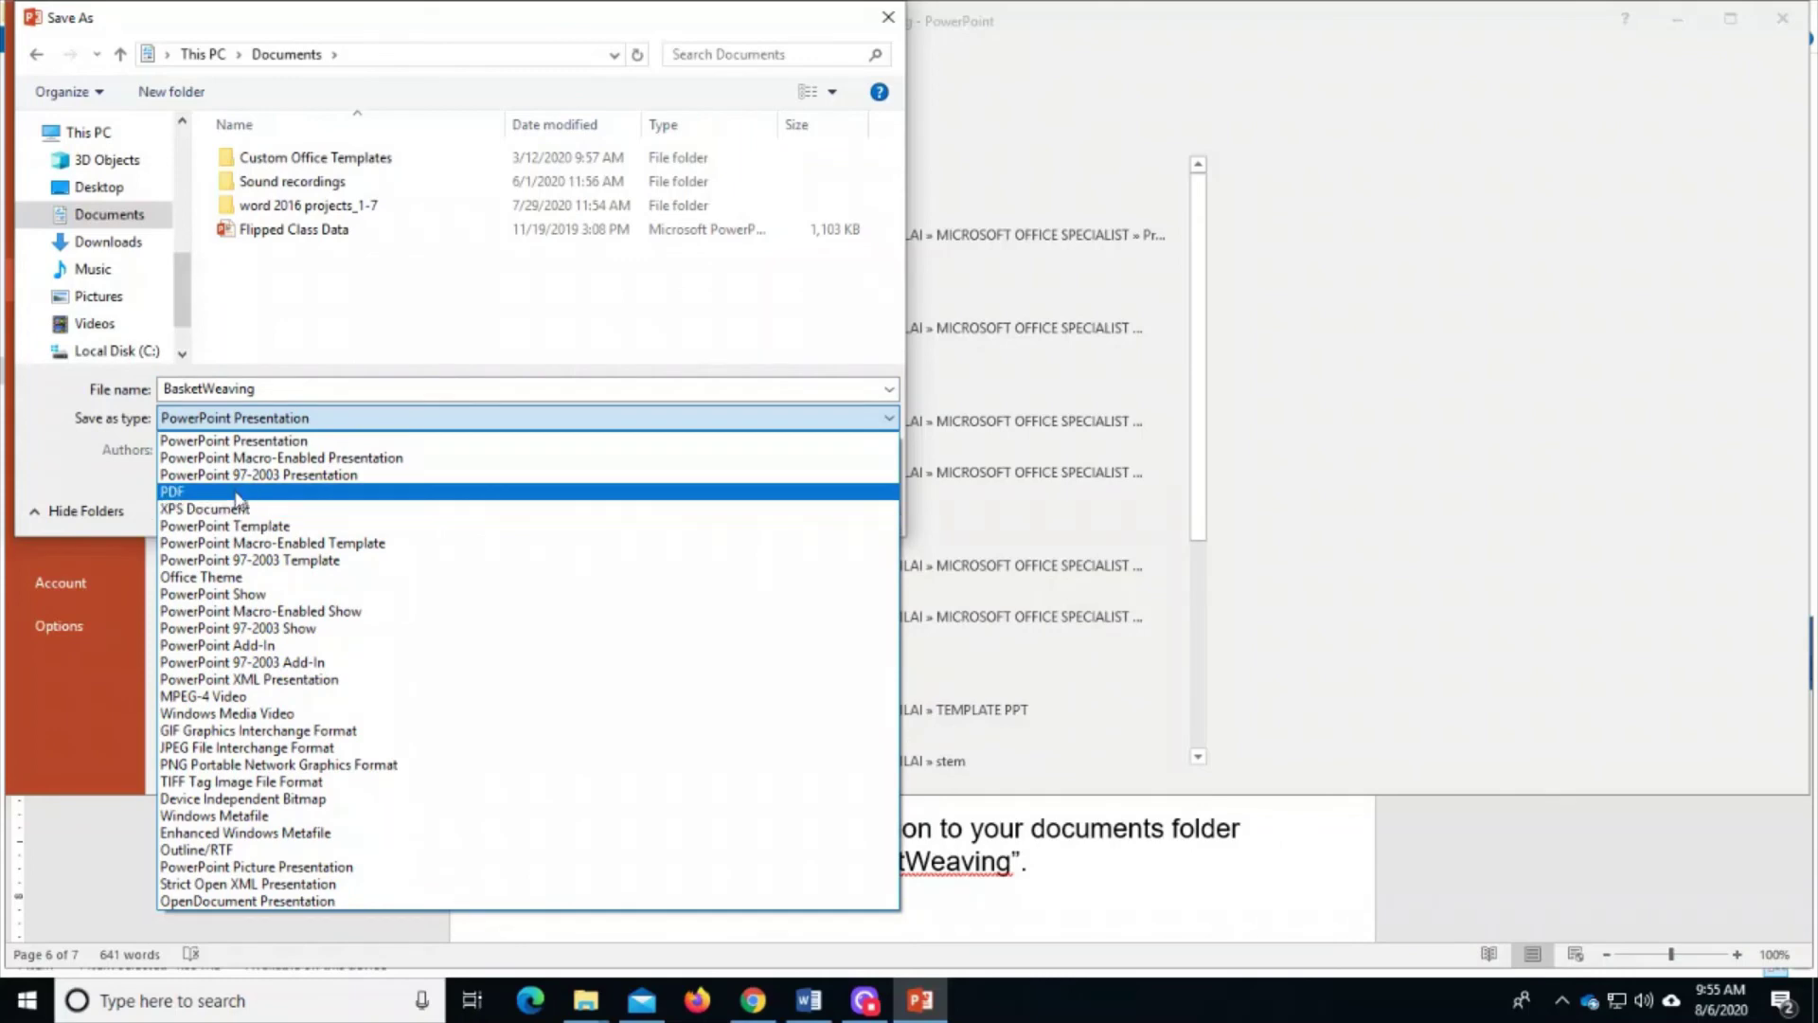
left_click(235, 493)
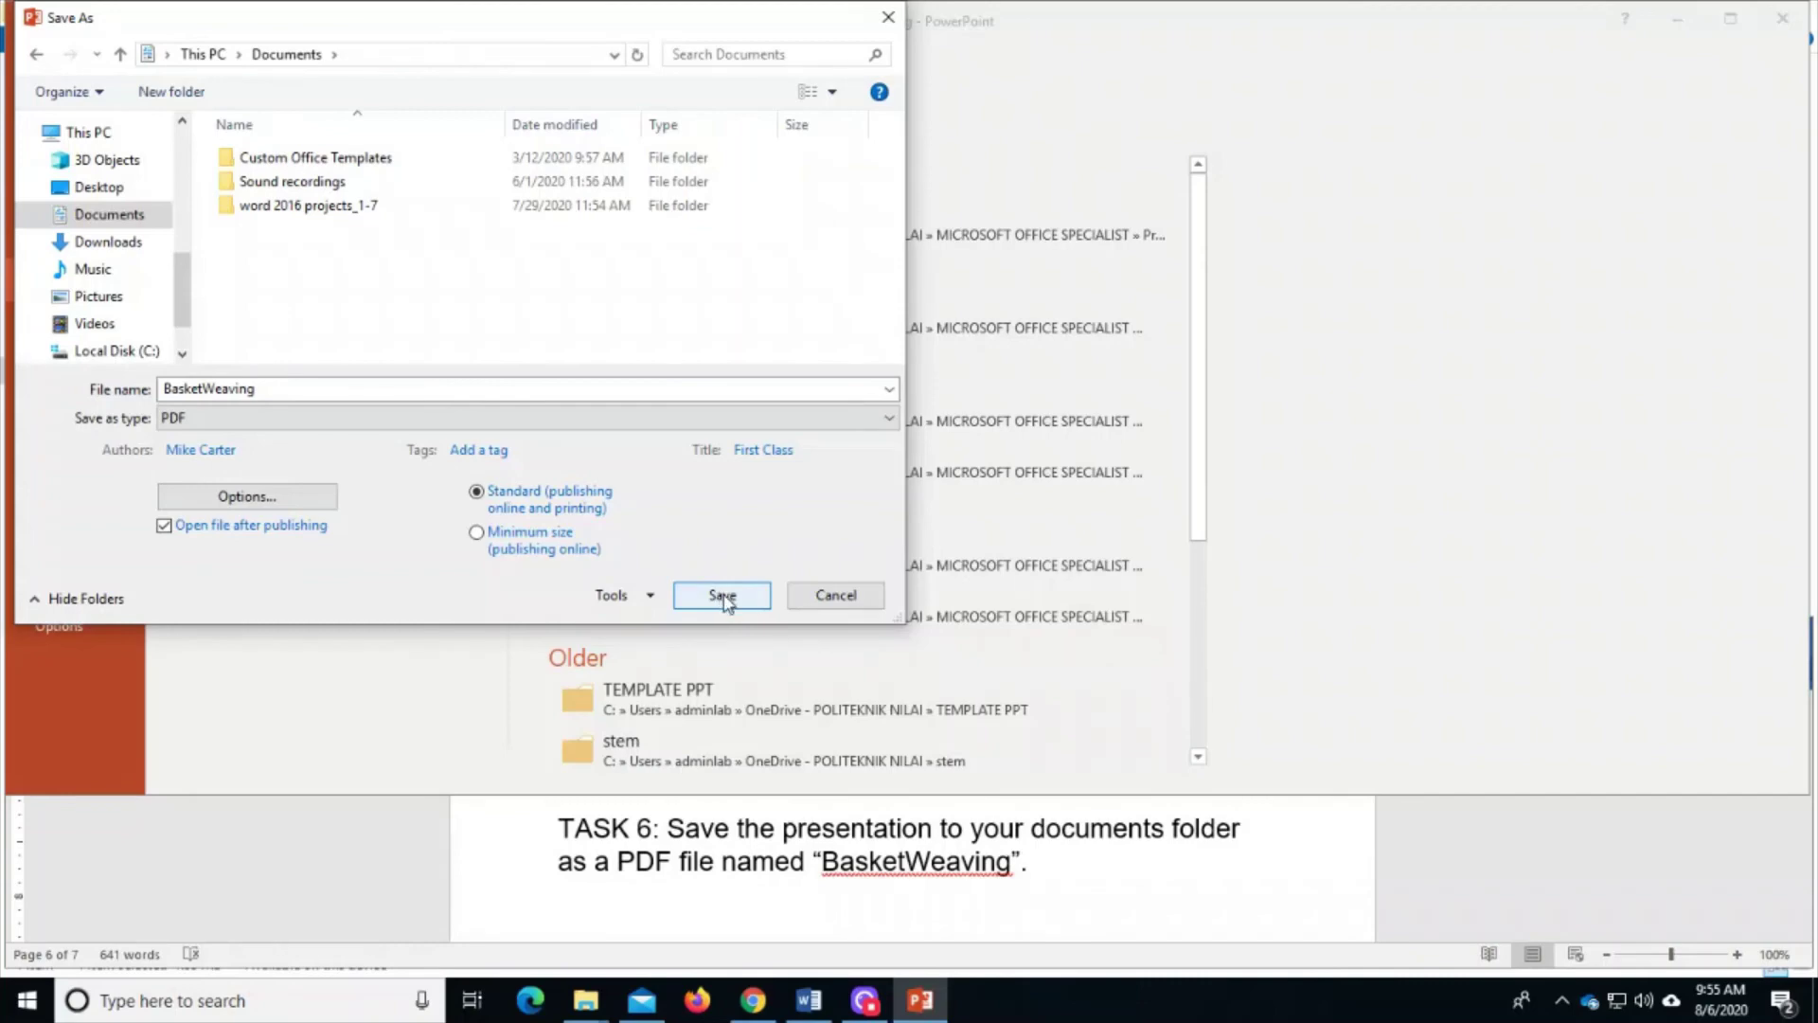
- Save BasketWeaving.pdf and close it after it opens in Acrobat
left_click(723, 596)
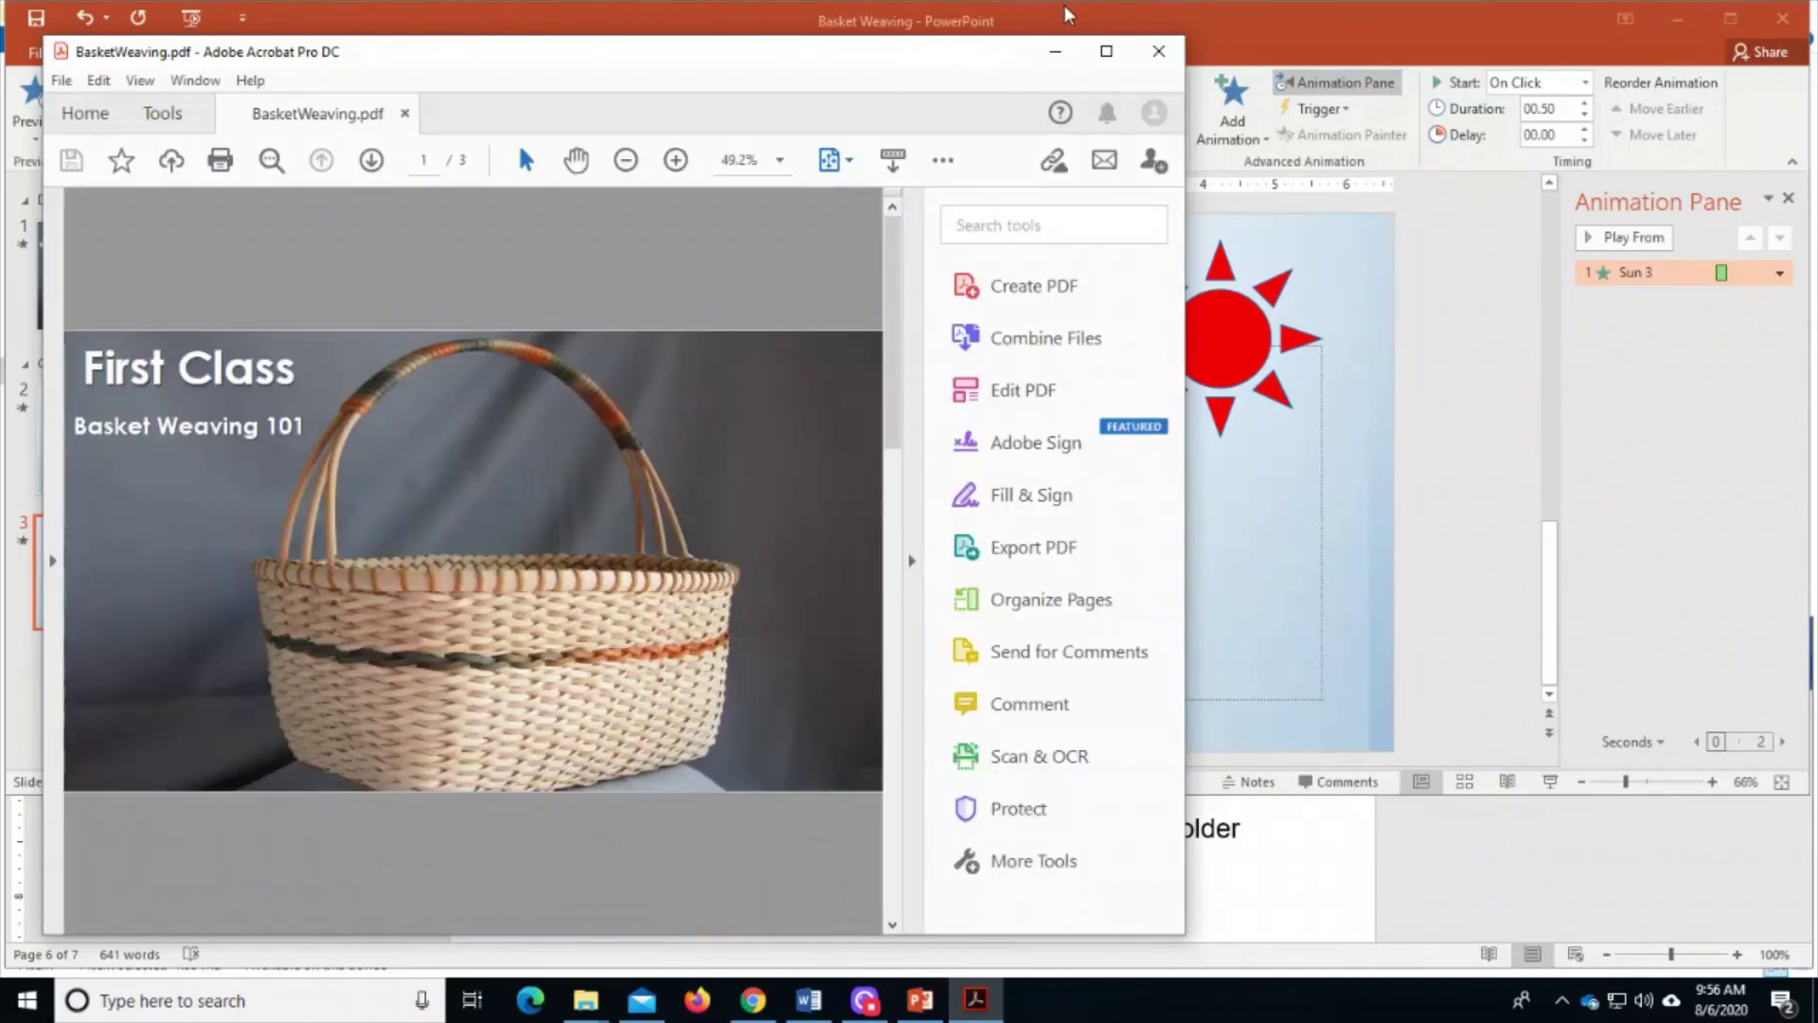
left_click(1150, 60)
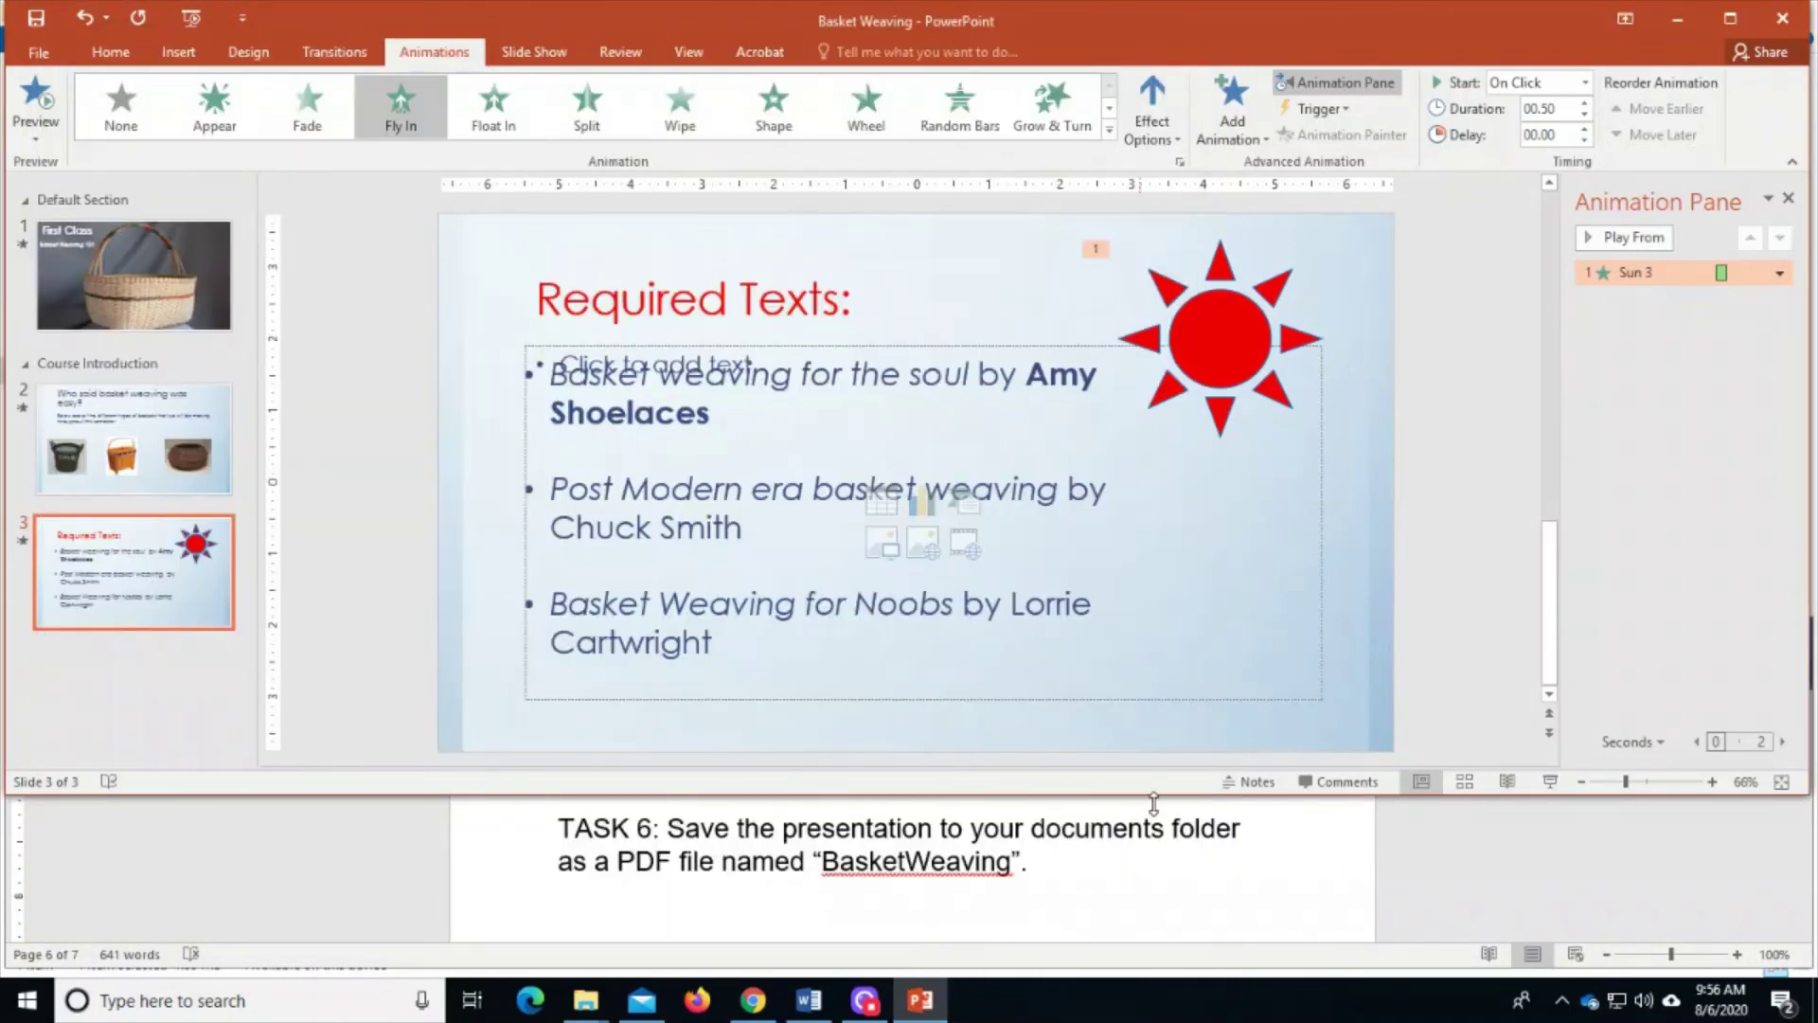
- Scroll Word's instructions to Task 7 on printing, then return to PowerPoint's Home tab
scroll(1124, 880, "down", 1)
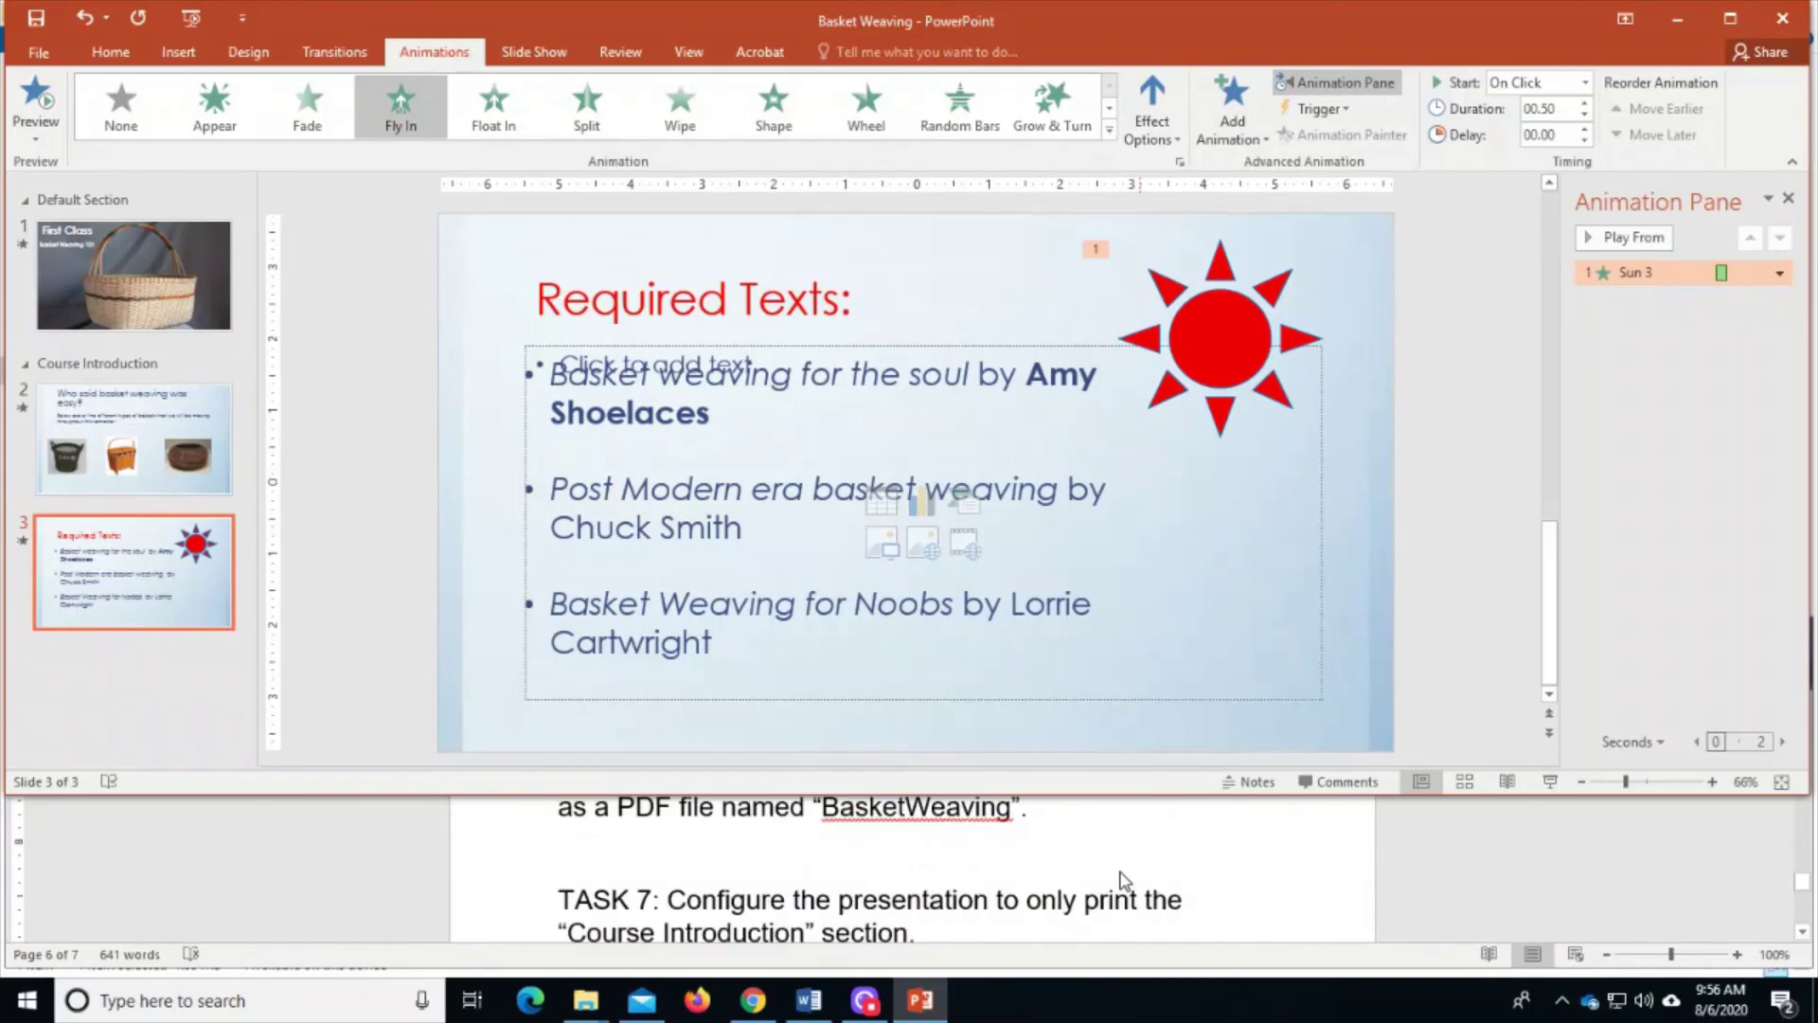
scroll(1061, 852, "down", 1)
scroll(1023, 833, "up", 1)
left_click(585, 890)
left_click(368, 397)
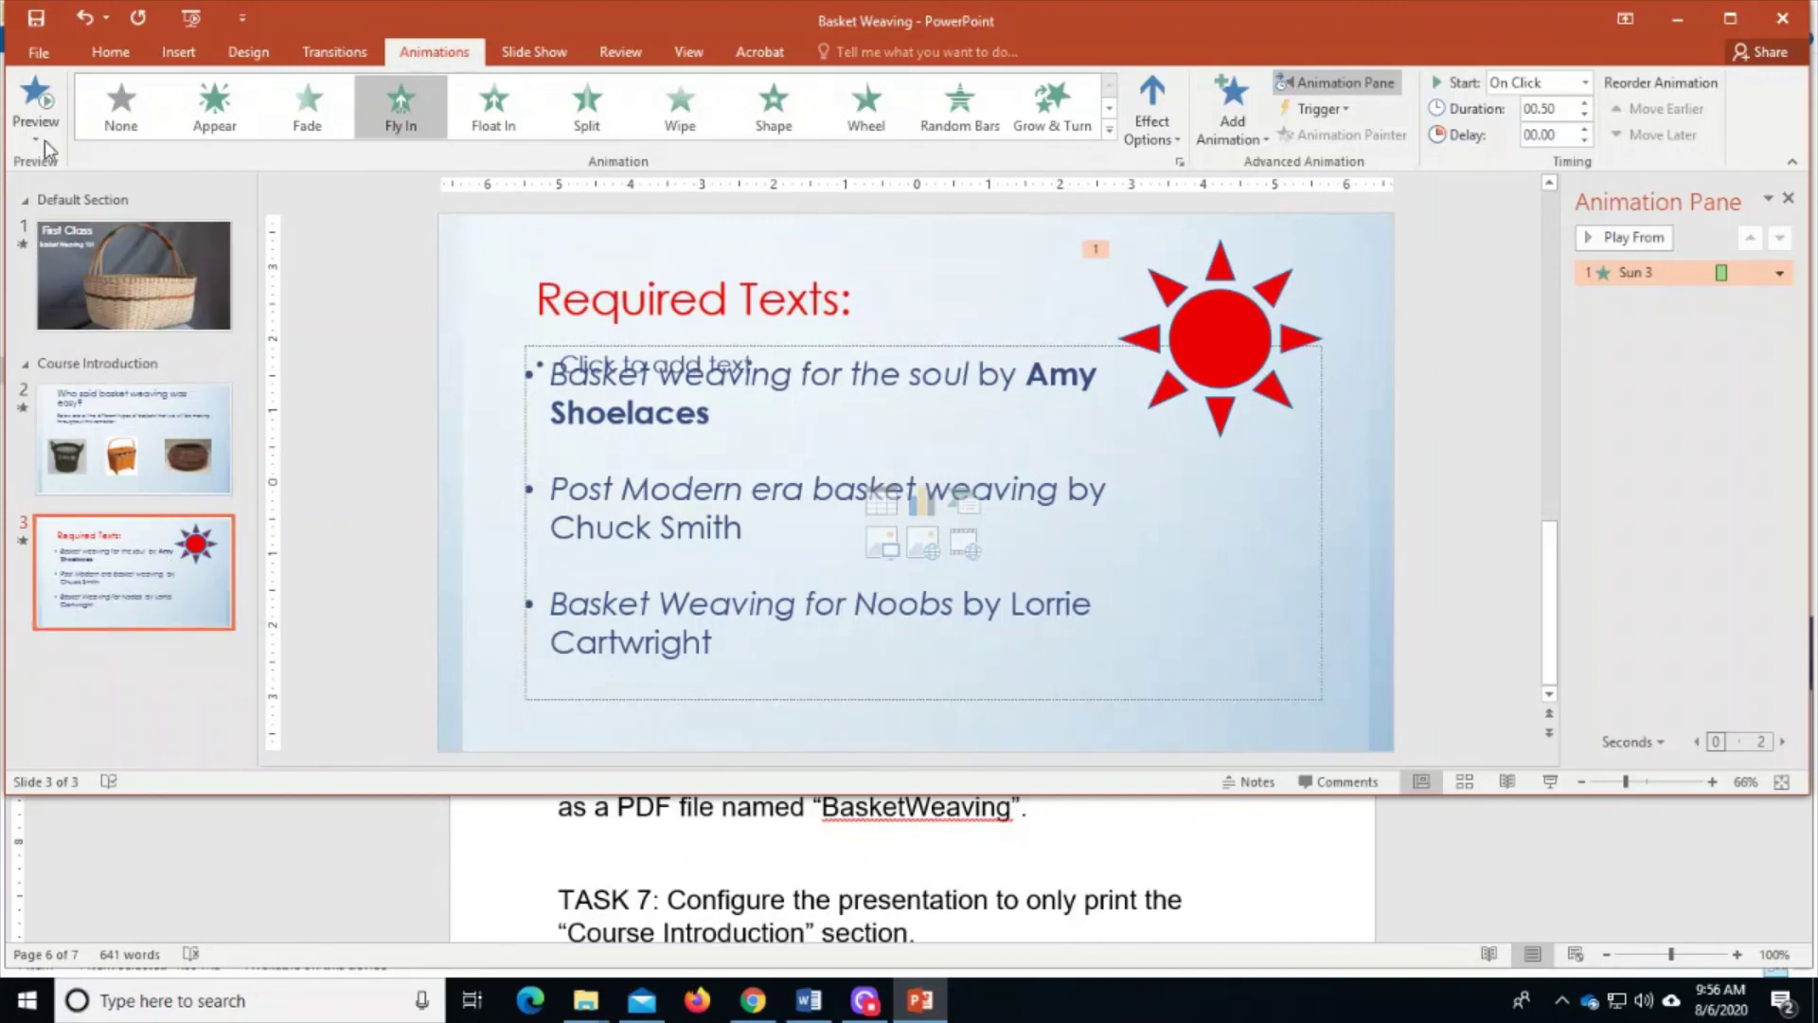
left_click(104, 57)
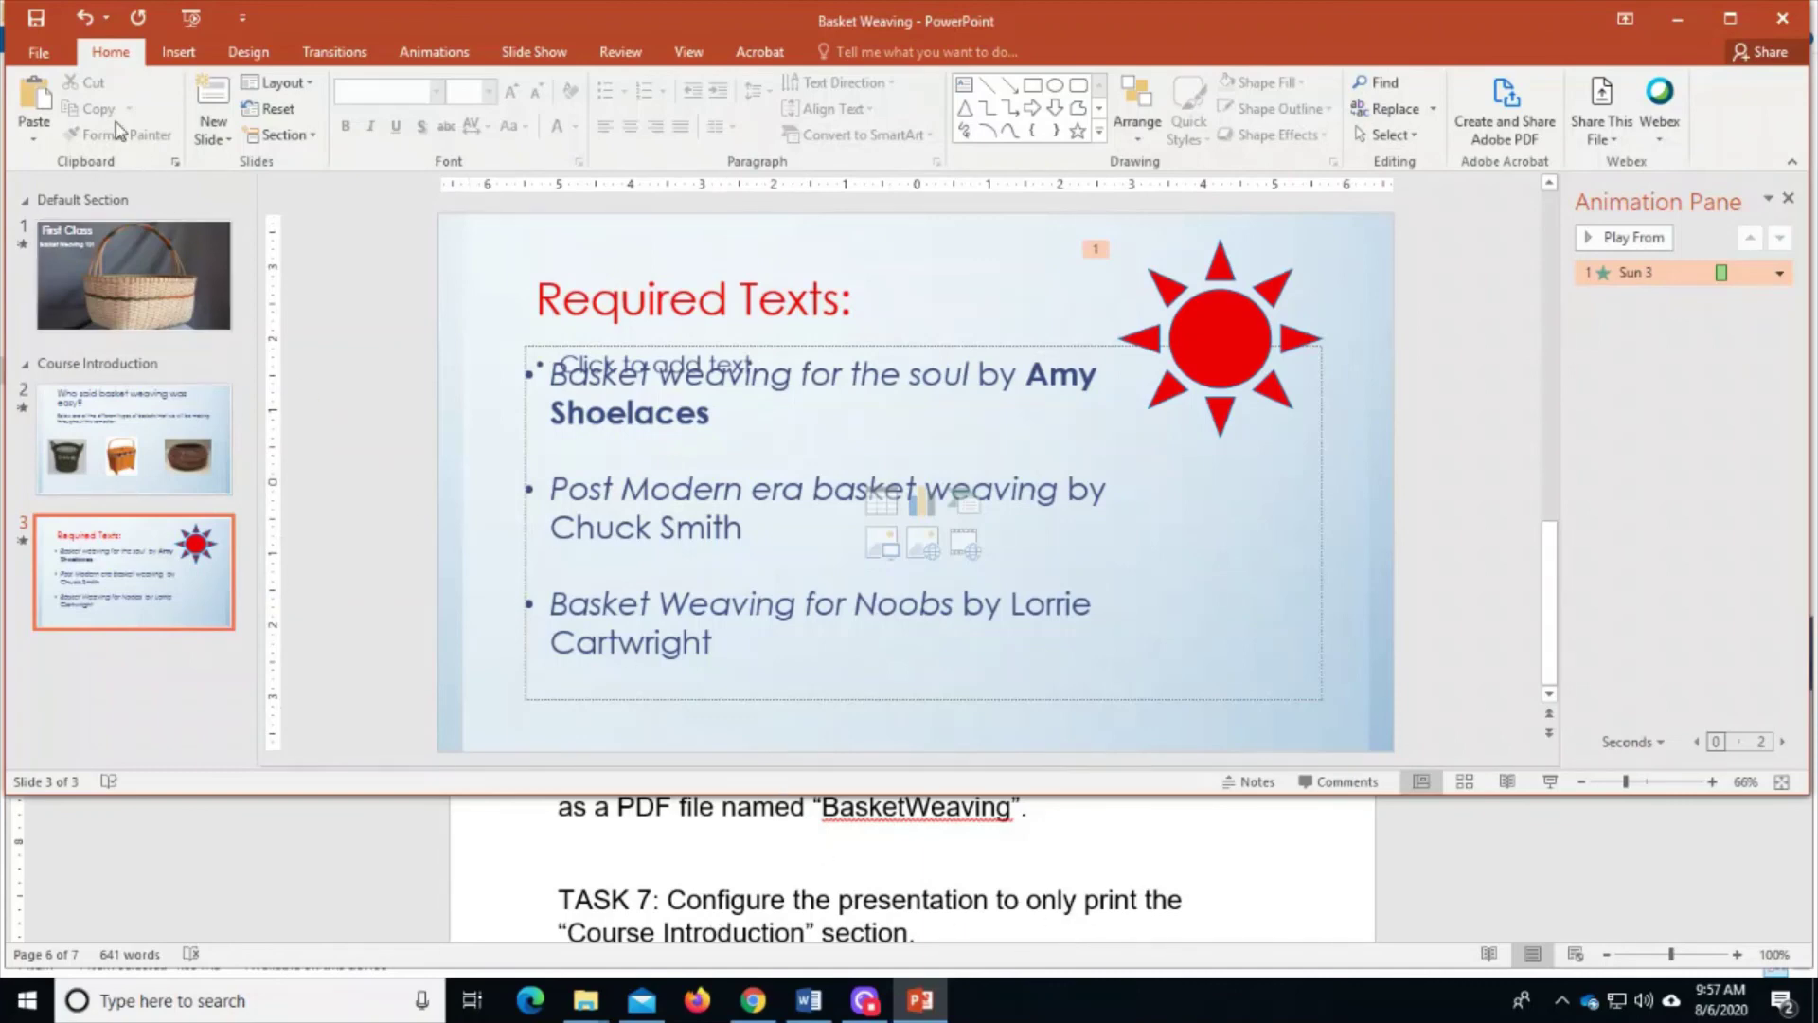
- Set the print range to only the Course Introduction section
left_click(40, 55)
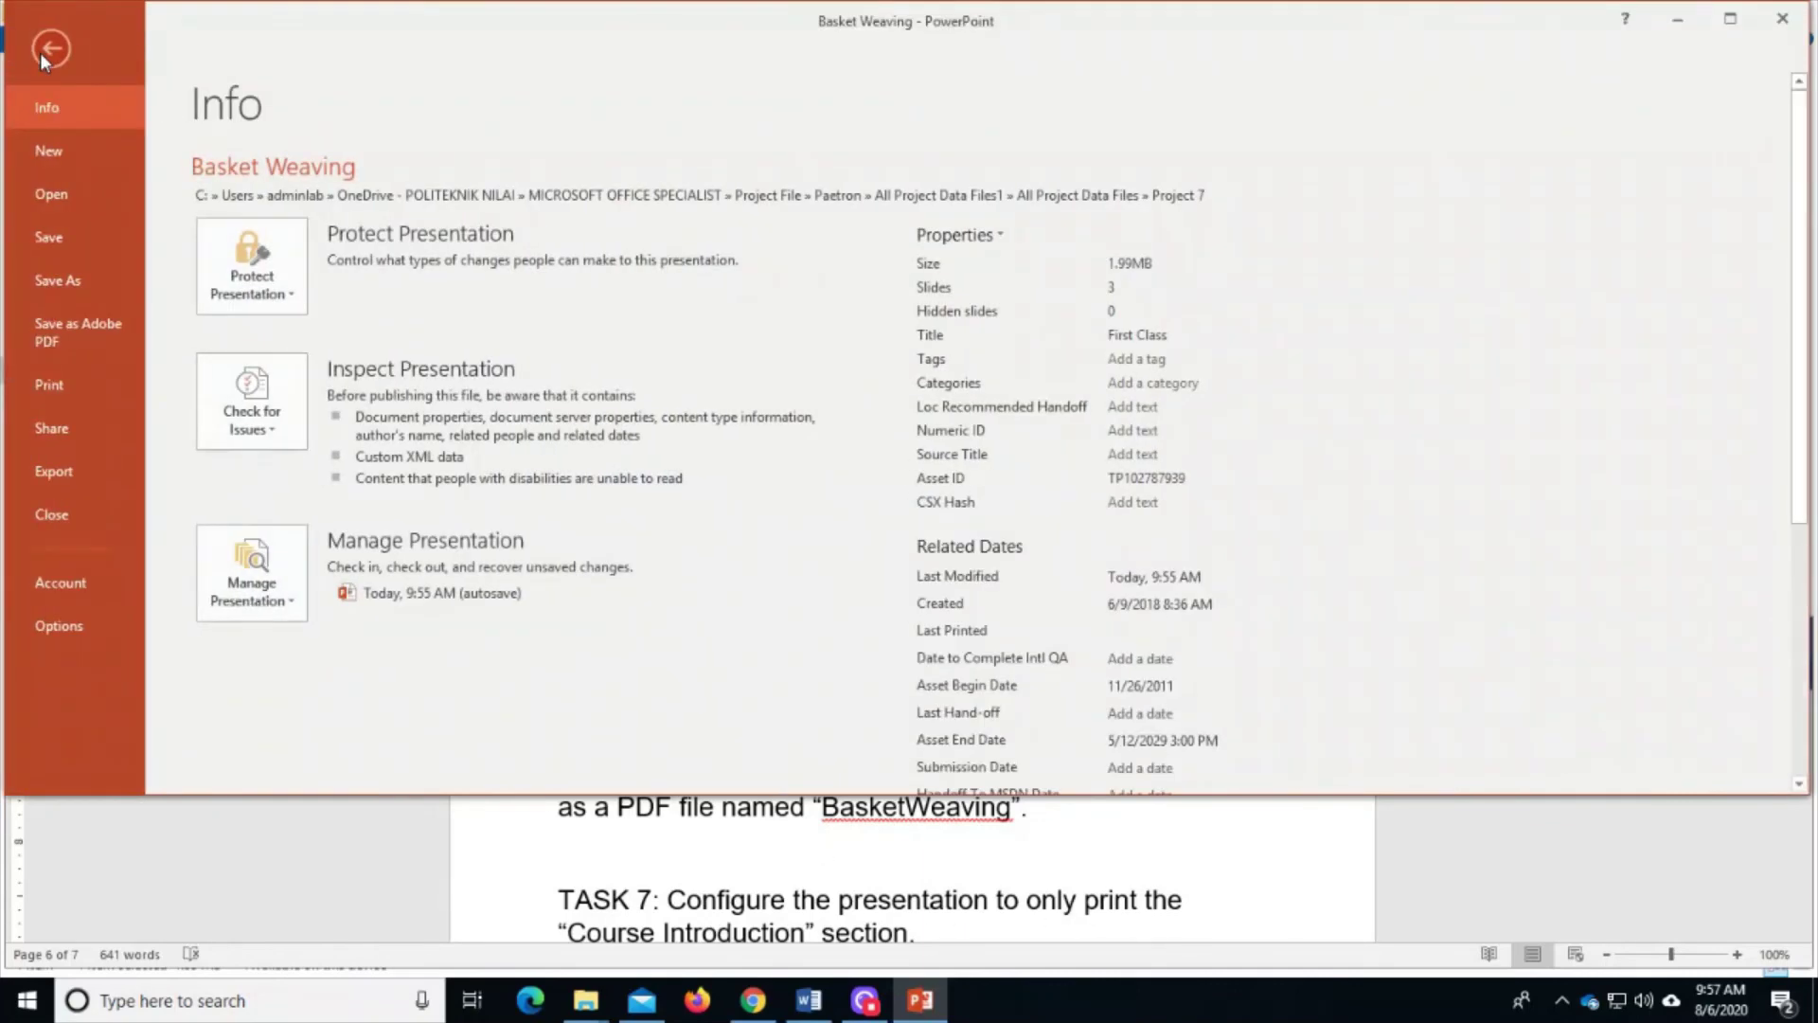
left_click(70, 389)
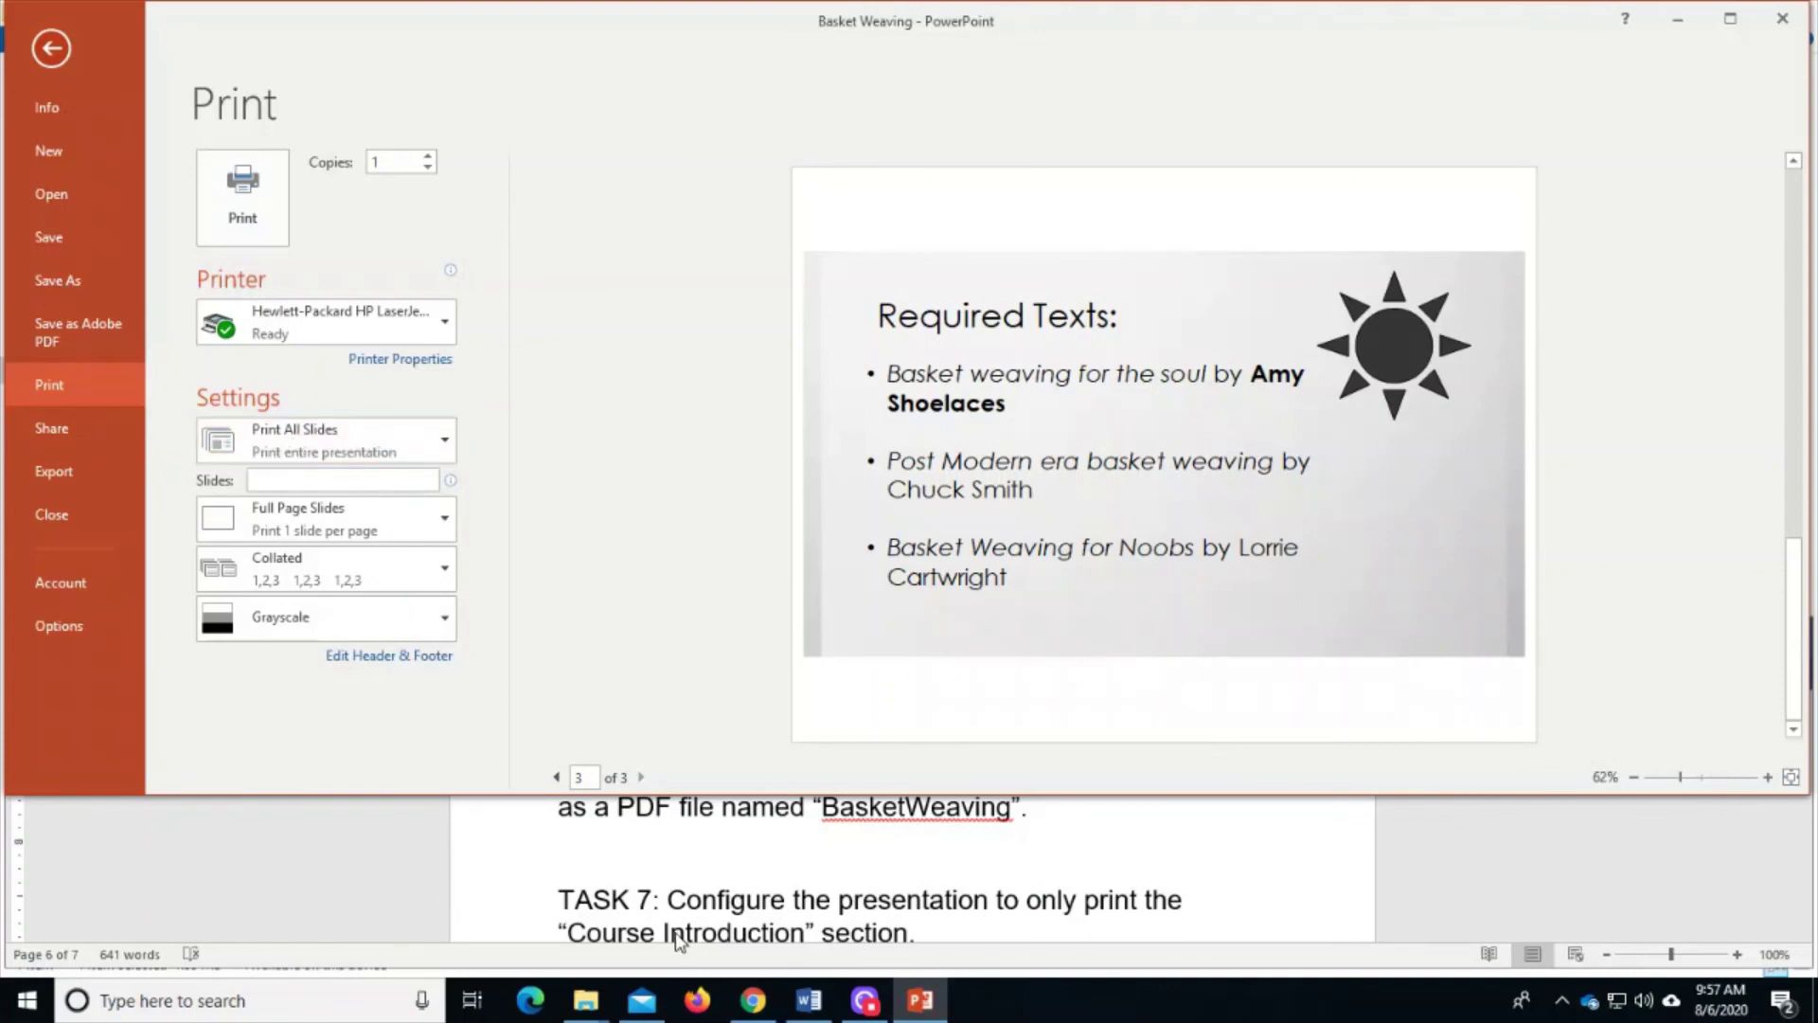
left_click(386, 445)
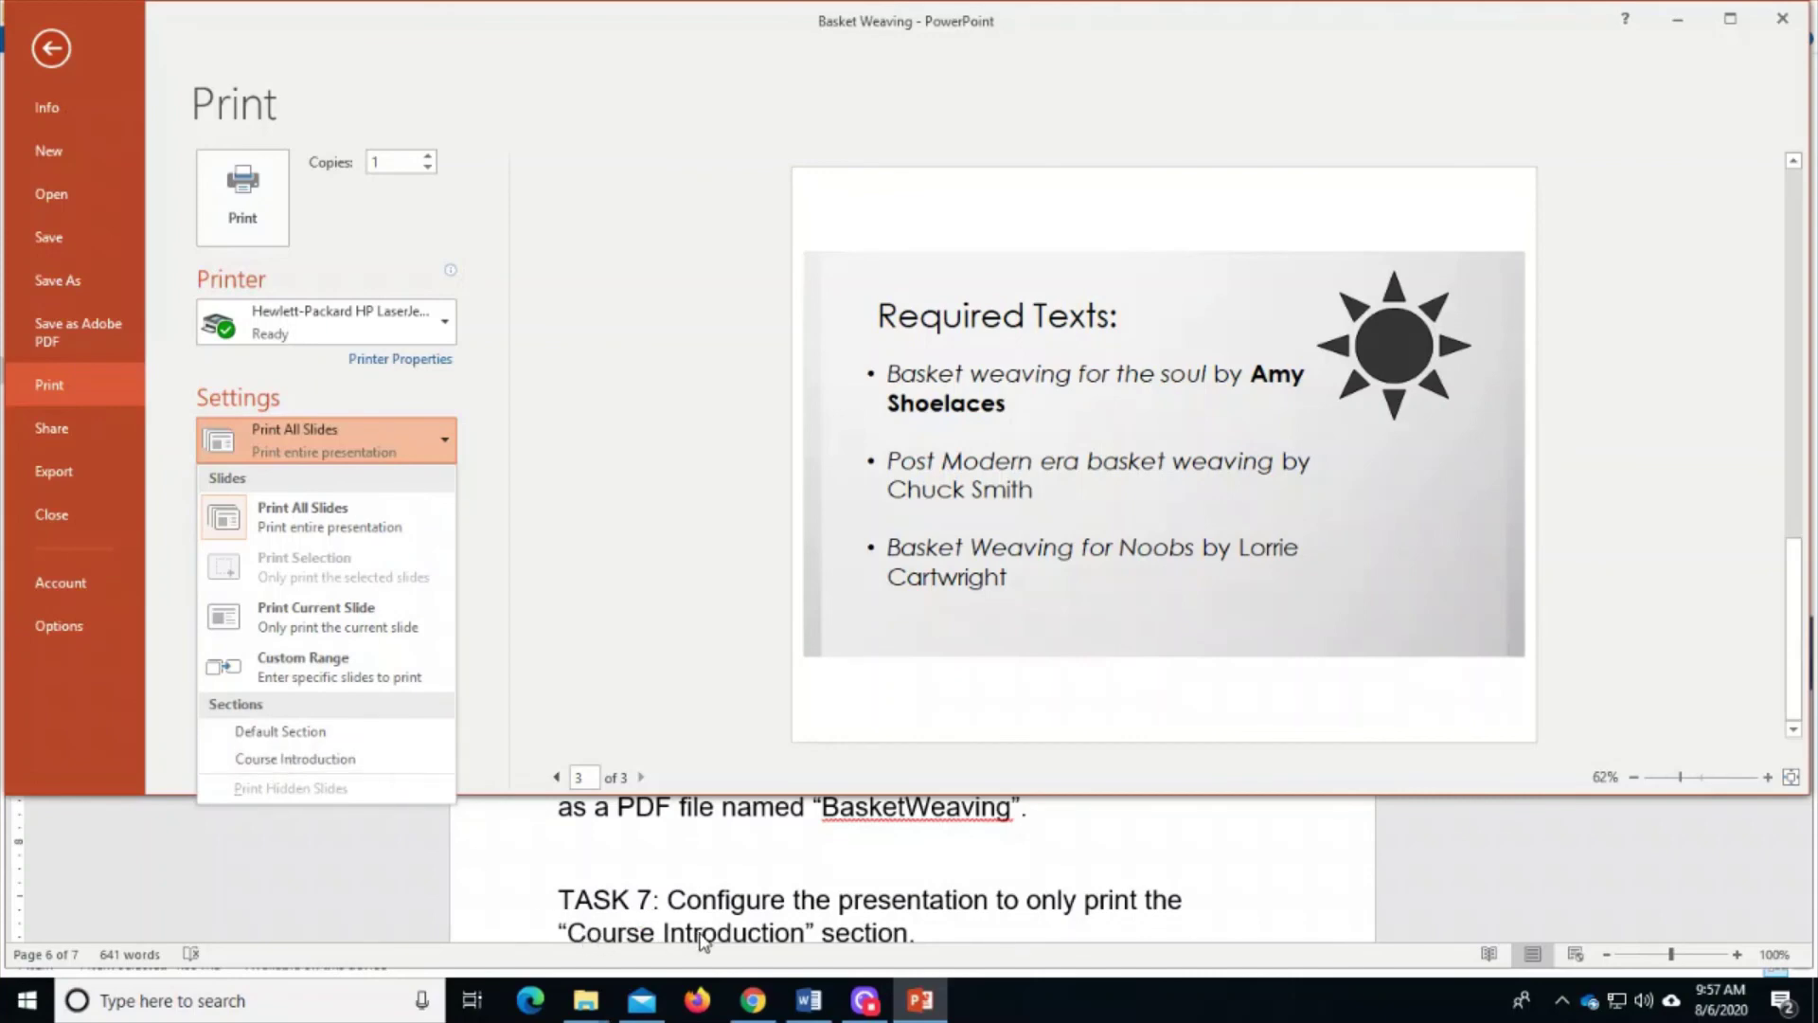
left_click(317, 762)
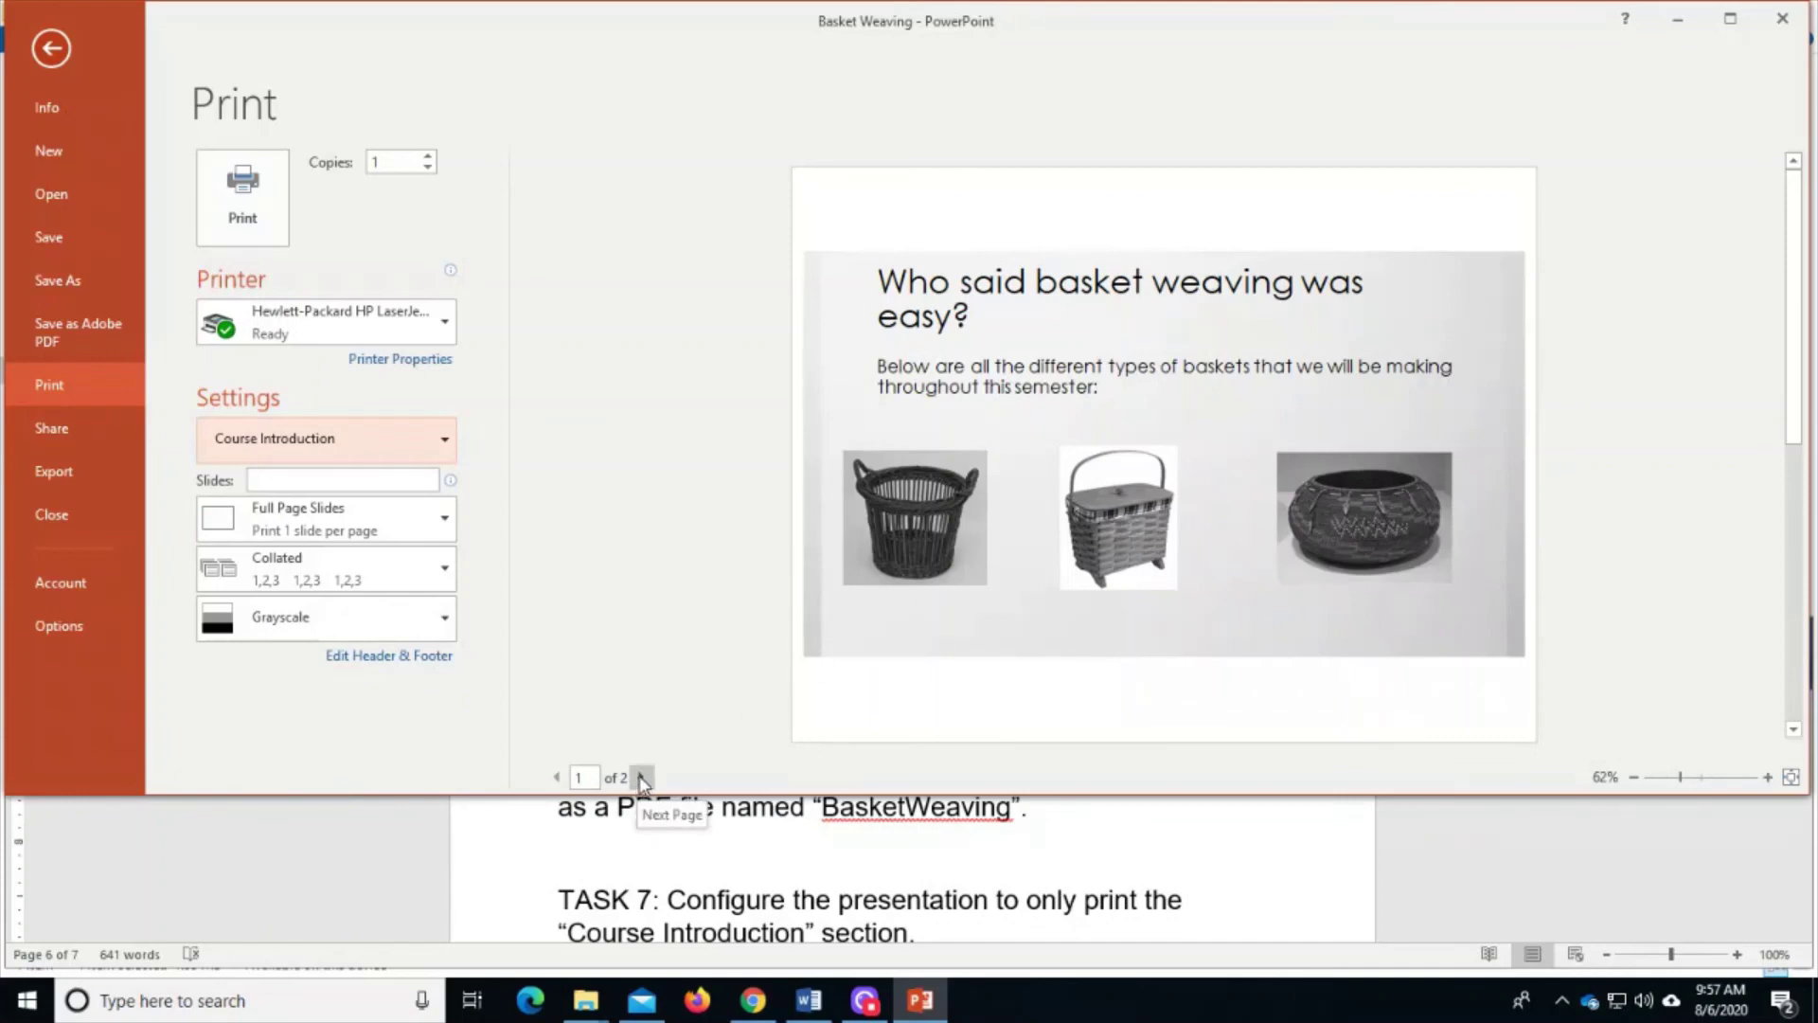
- Check both pages of the print preview, then return to the slide editor
left_click(644, 778)
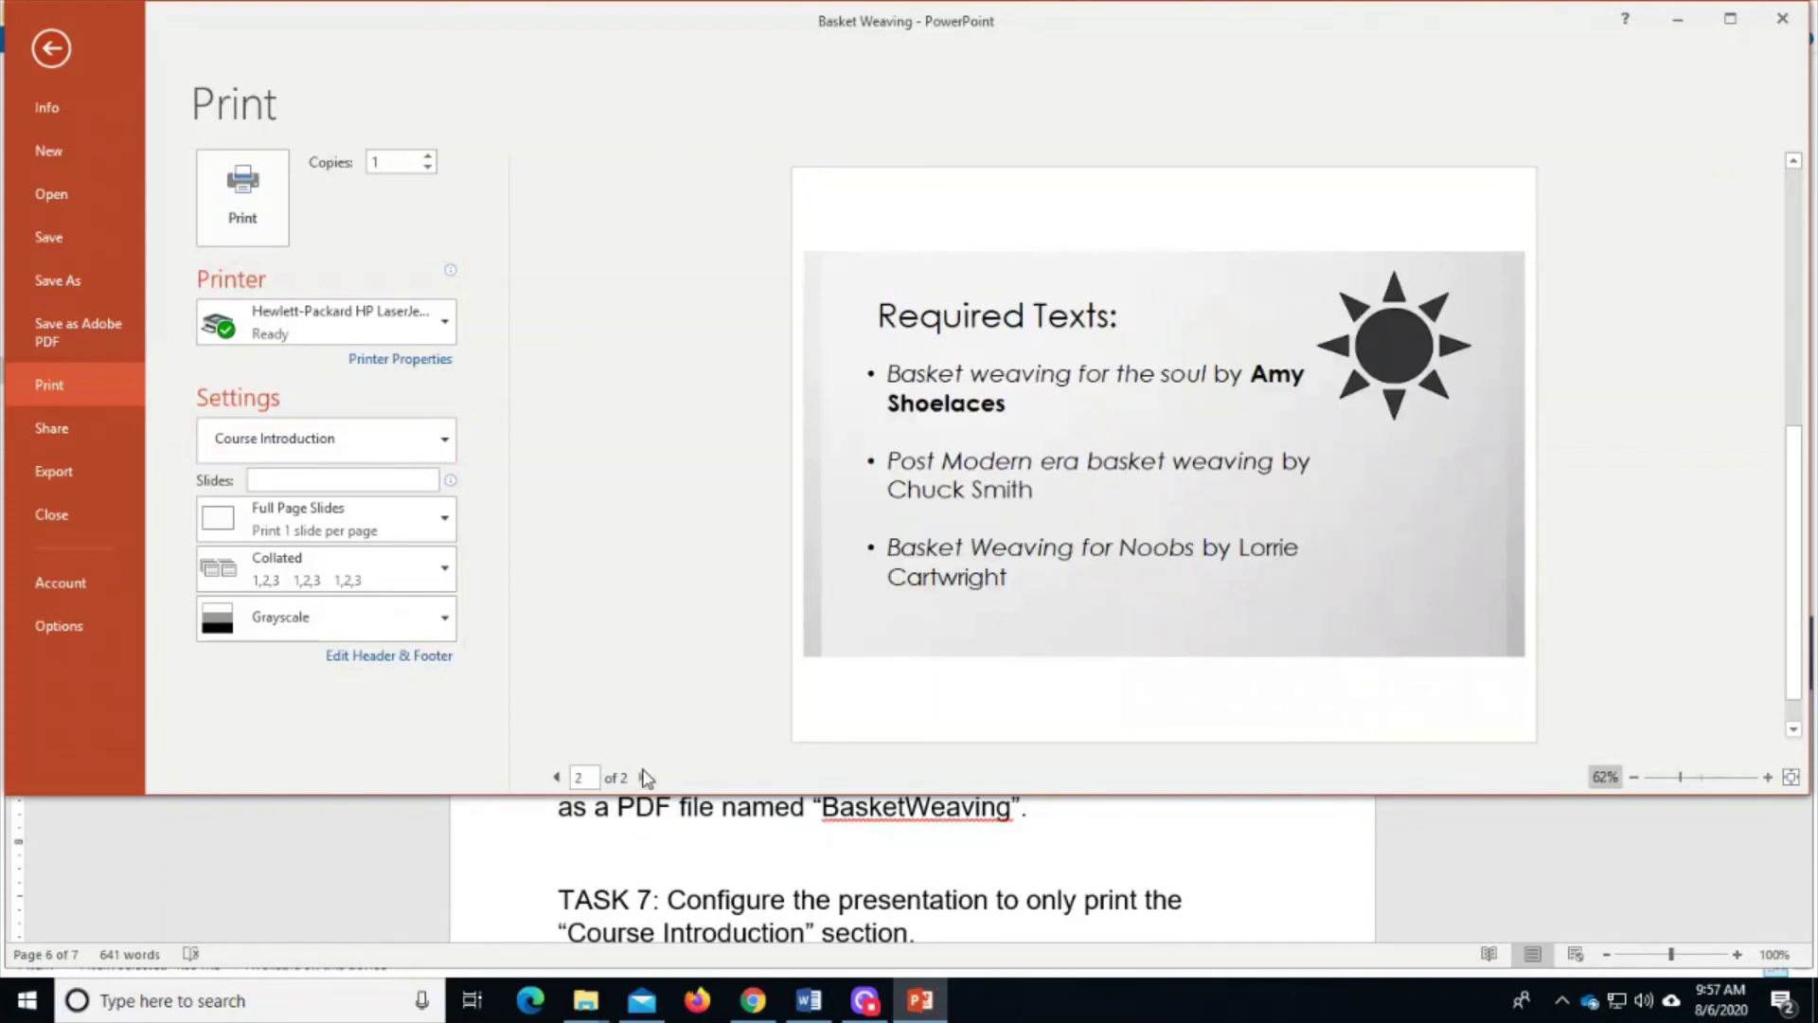
left_click(556, 777)
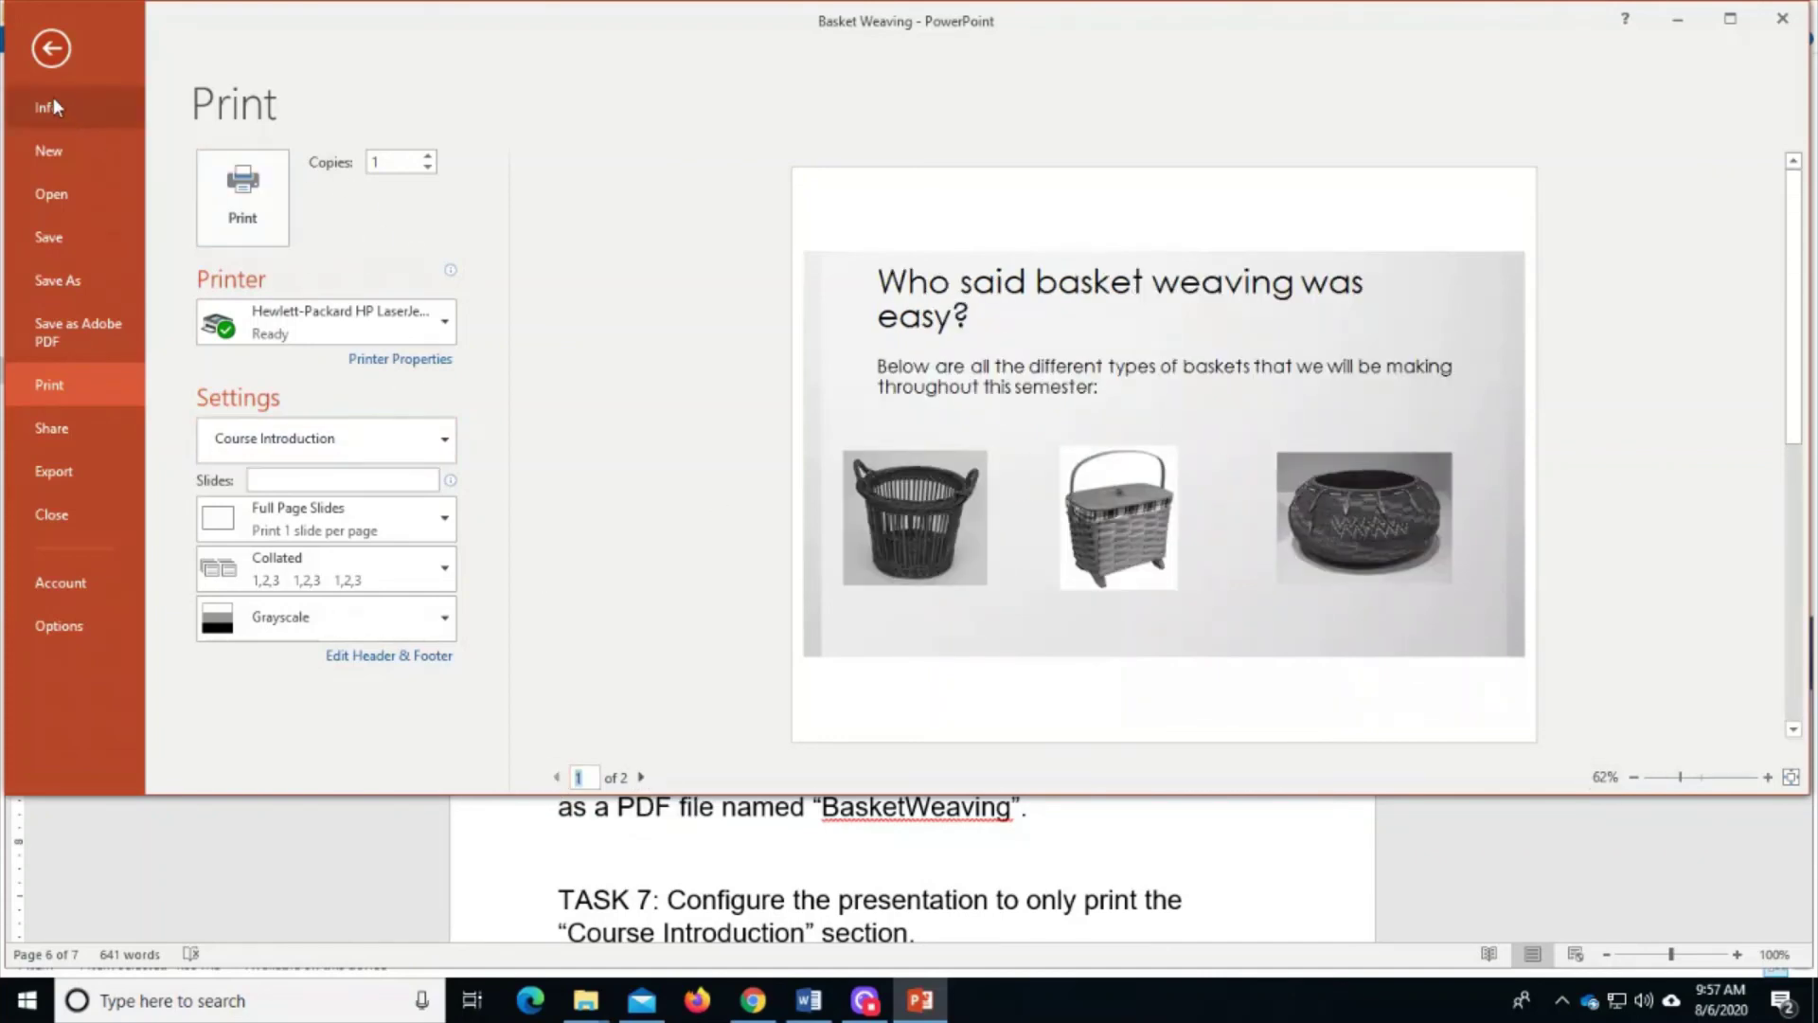
left_click(51, 49)
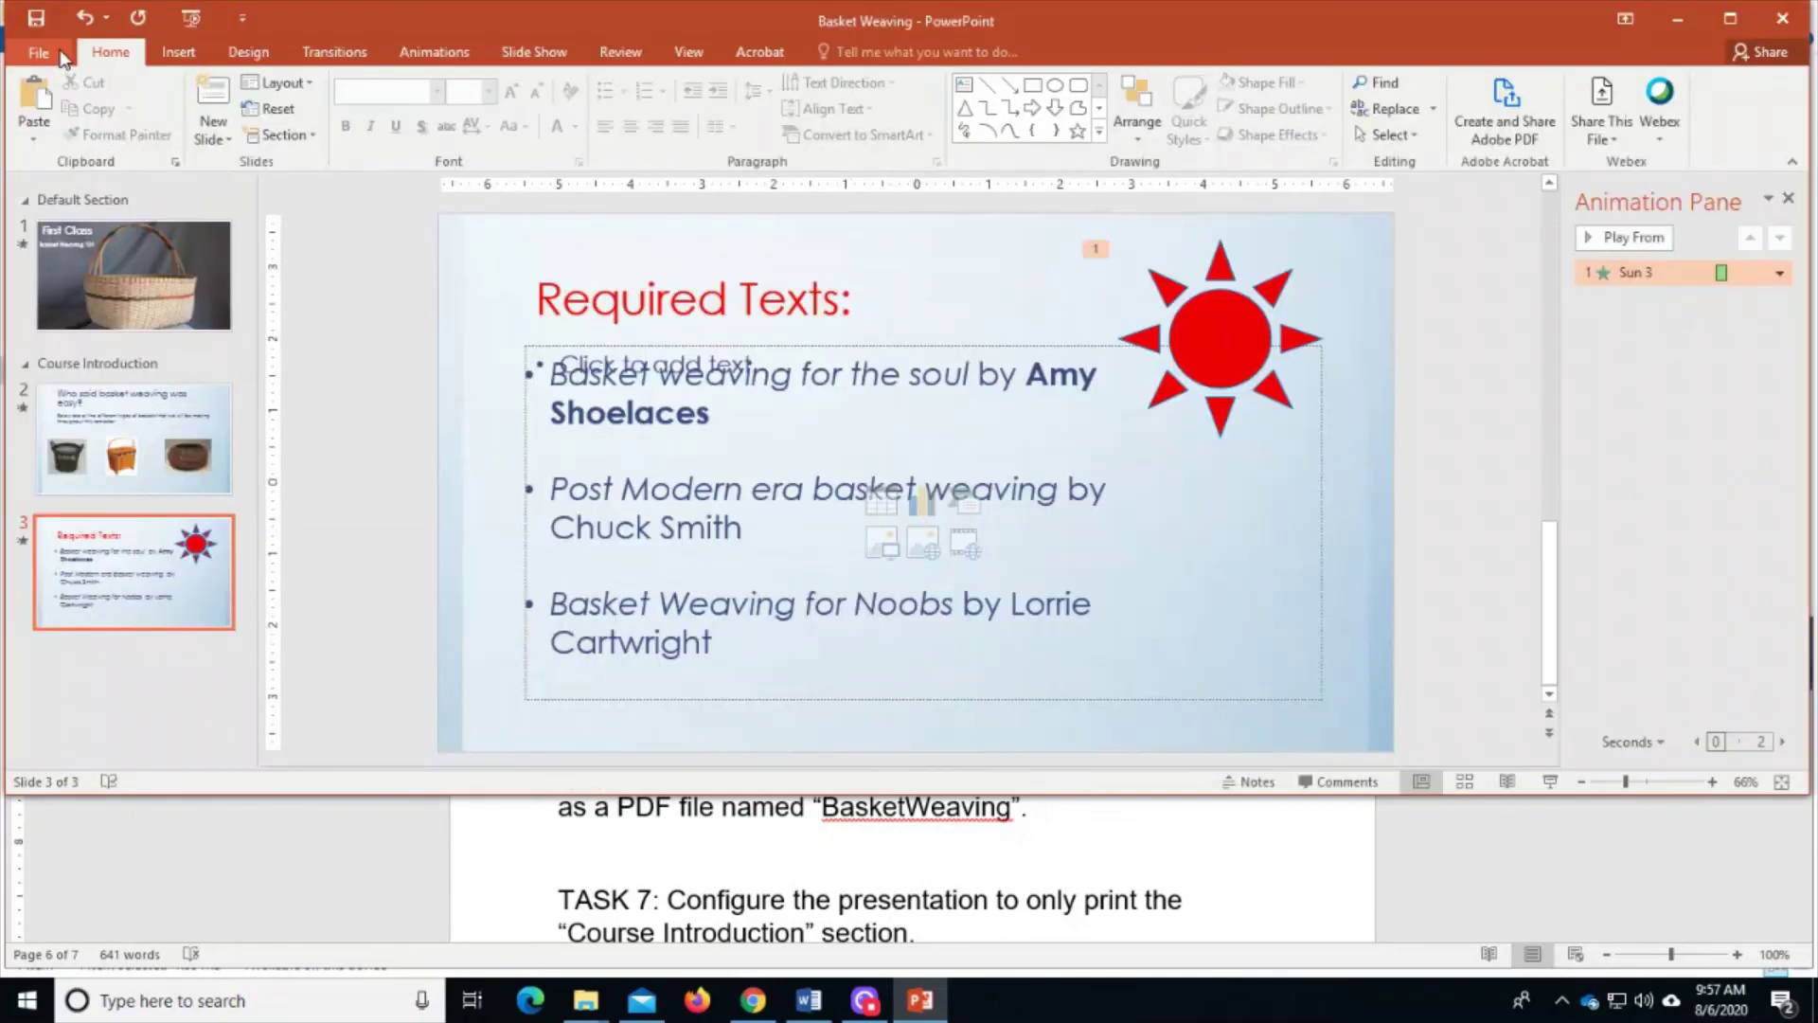
scroll(1190, 883, "up", 1)
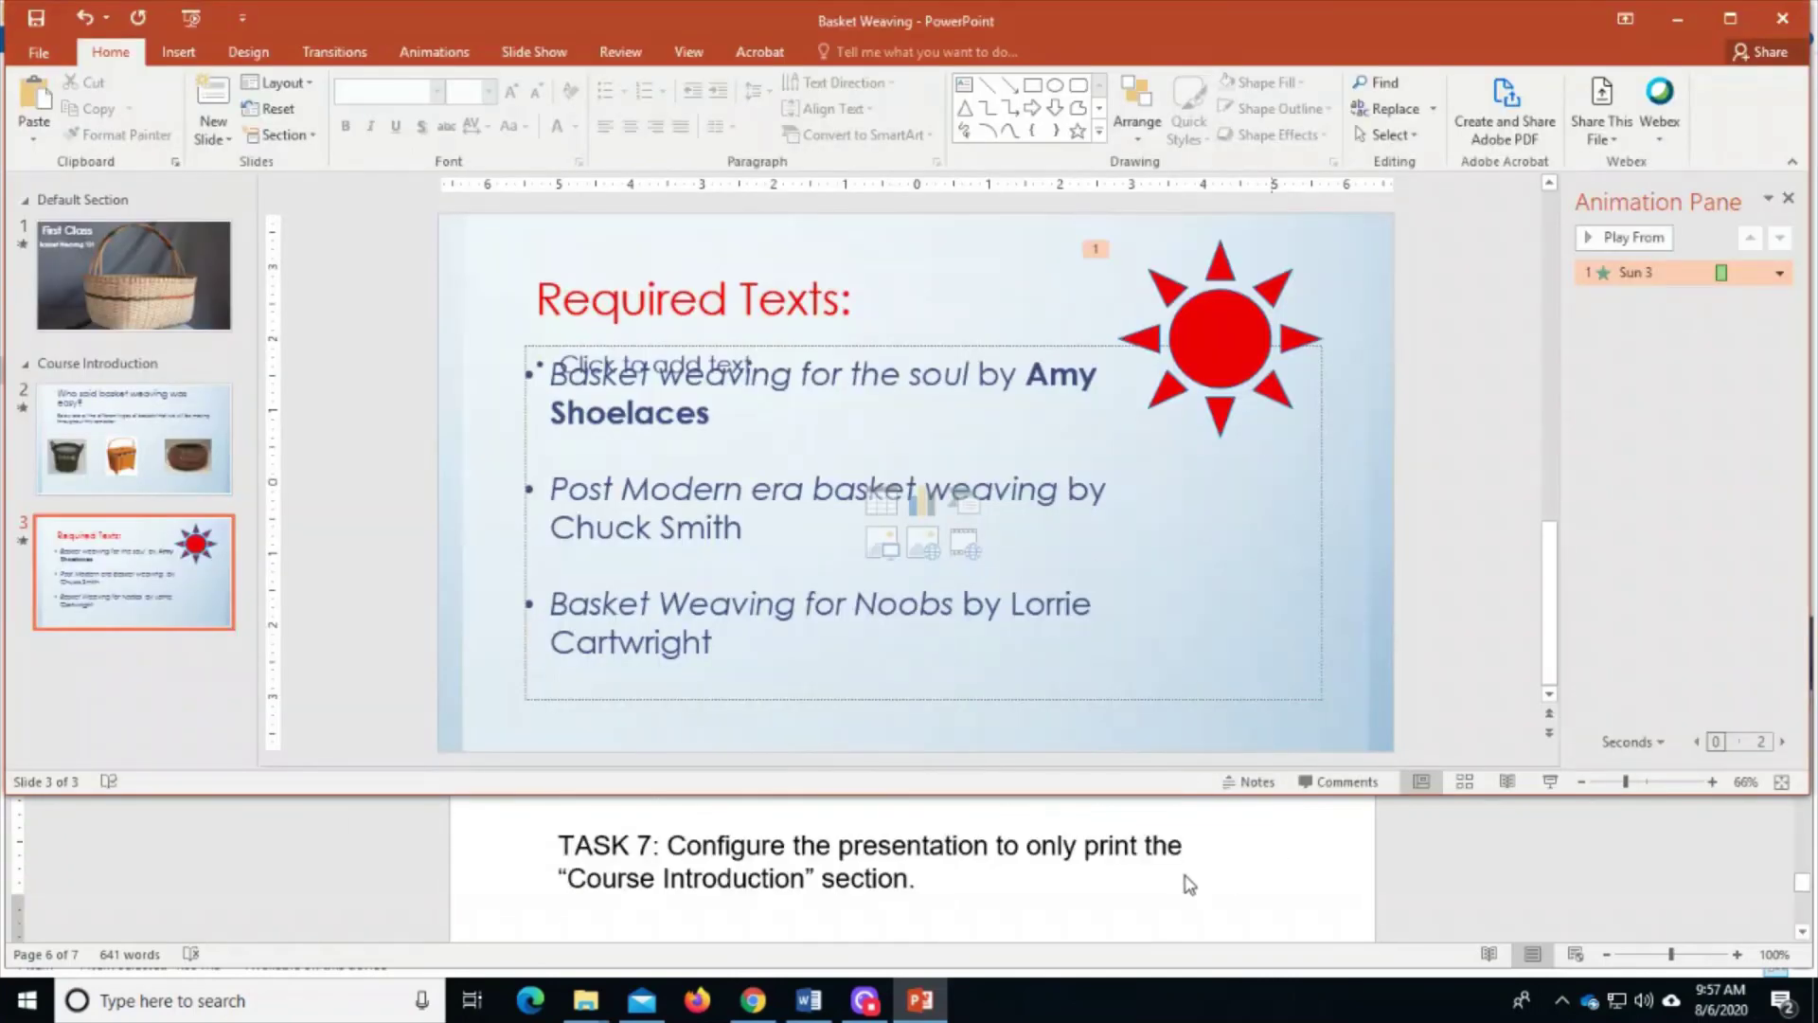